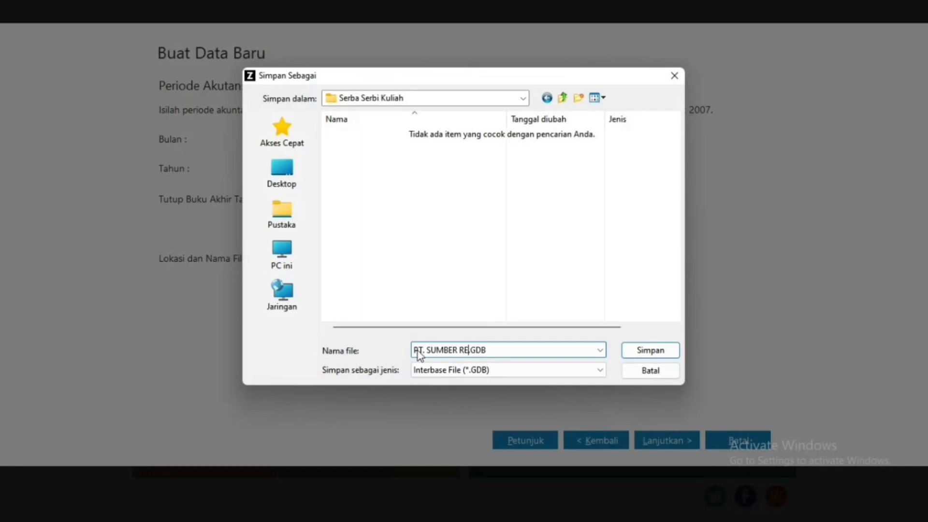
# Step: Save the PT. SUMBER REJEKI database file under the student's name and create the company data
pyautogui.click(648, 350)
pyautogui.click(674, 445)
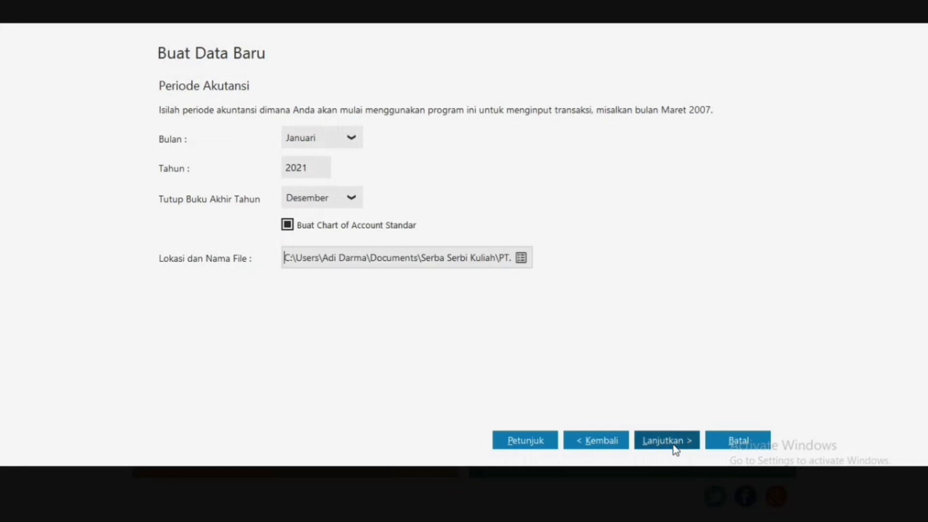
pyautogui.click(675, 443)
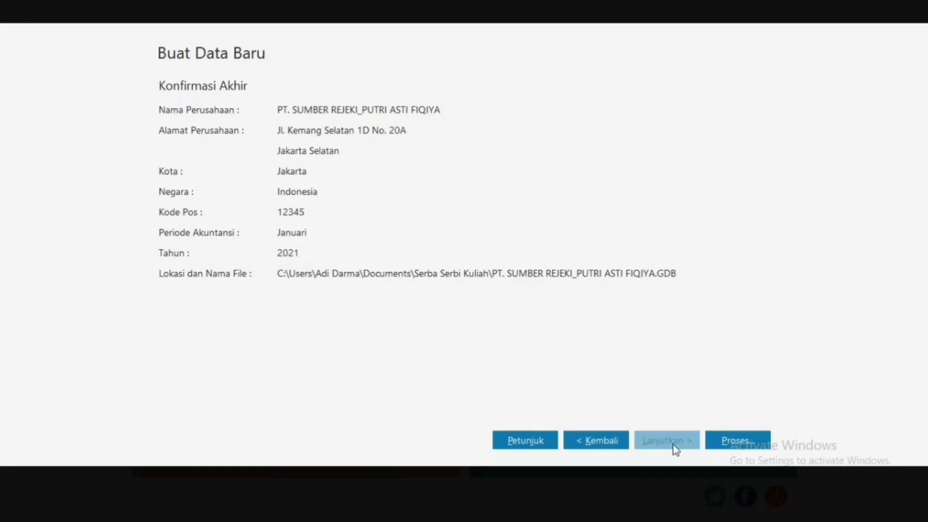
pyautogui.click(742, 440)
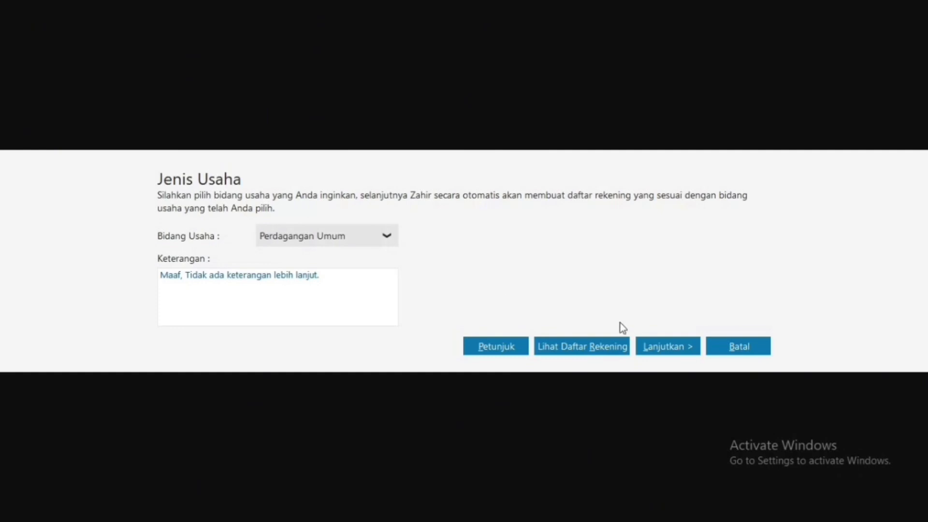
# Step: Confirm general trading, keep Rupiah as base currency, set USD at 17000, and finish setup
pyautogui.click(682, 354)
pyautogui.click(680, 351)
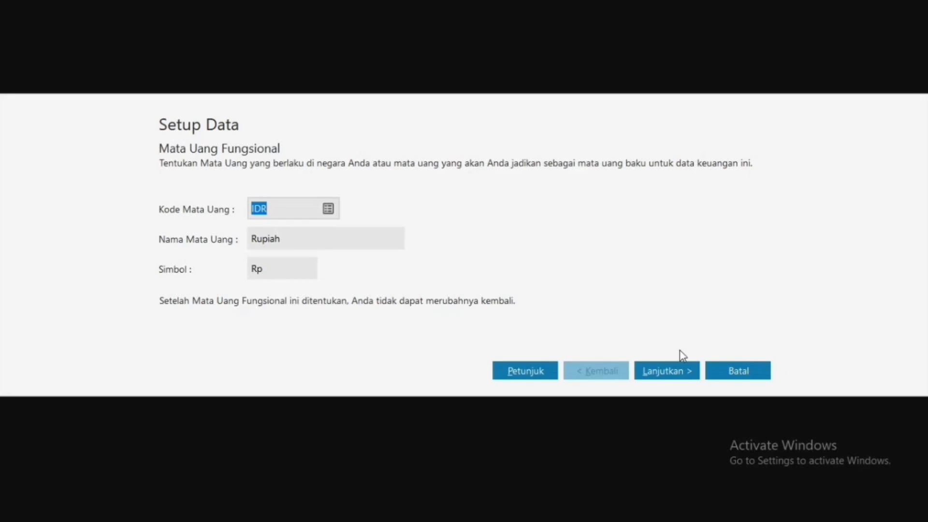
pyautogui.click(667, 371)
pyautogui.click(293, 292)
pyautogui.write('1')
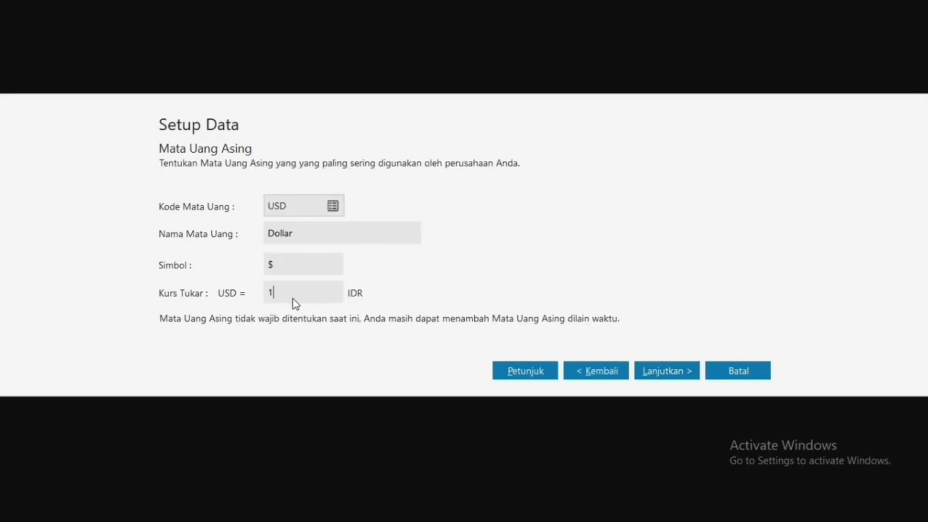
pyautogui.write('7000')
pyautogui.click(663, 368)
pyautogui.click(760, 373)
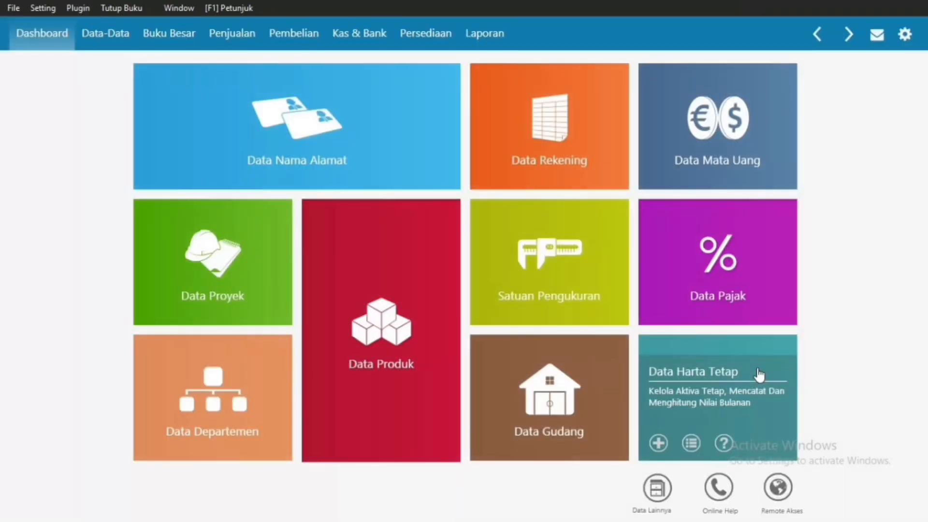
# Step: Show the account list as a table filtered to PIUTANG accounts
pyautogui.click(523, 167)
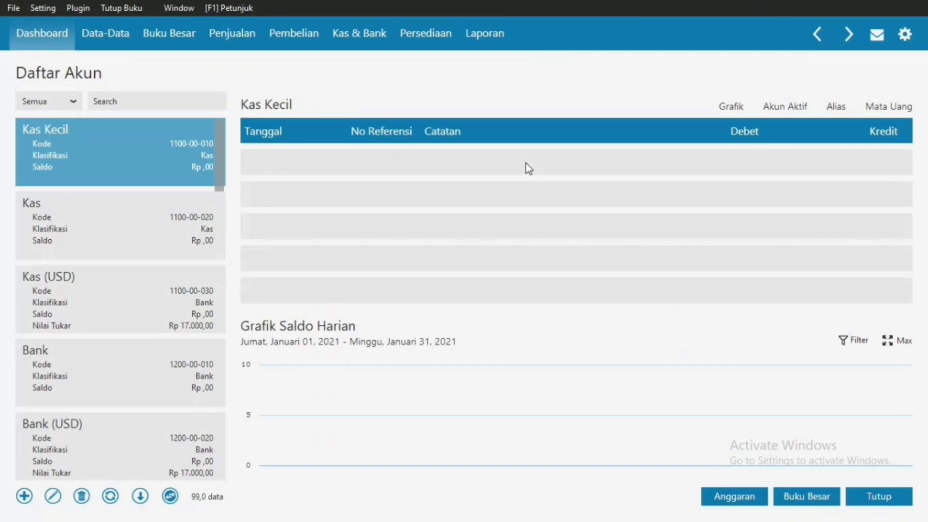
pyautogui.click(170, 498)
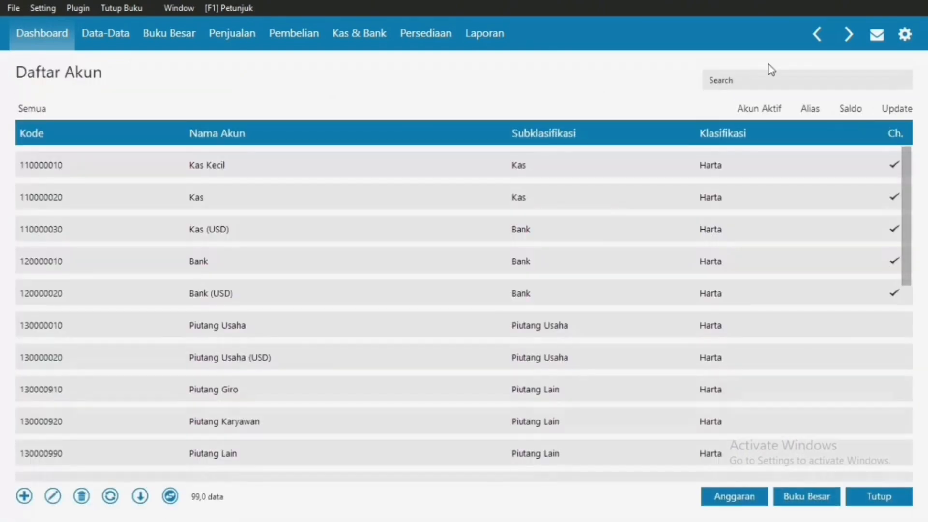
pyautogui.click(752, 83)
pyautogui.write('PIUTANG')
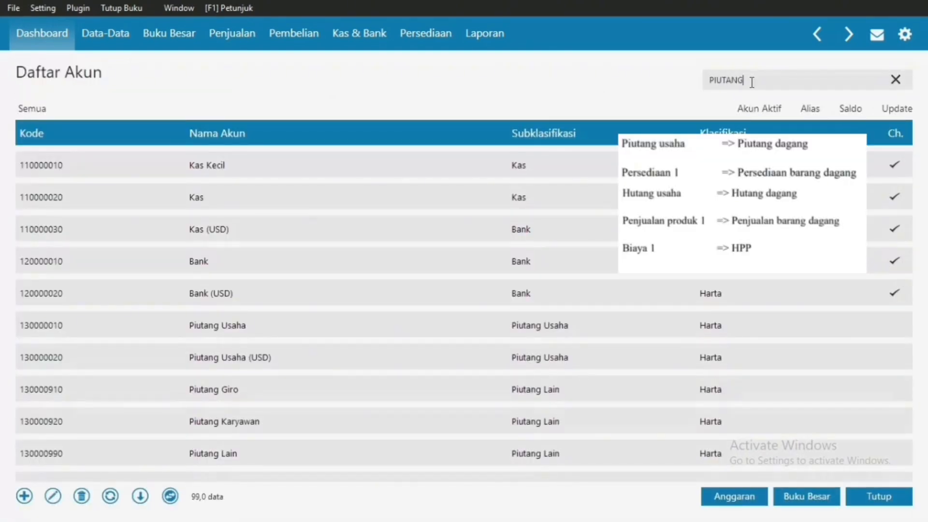
pyautogui.press('Return')
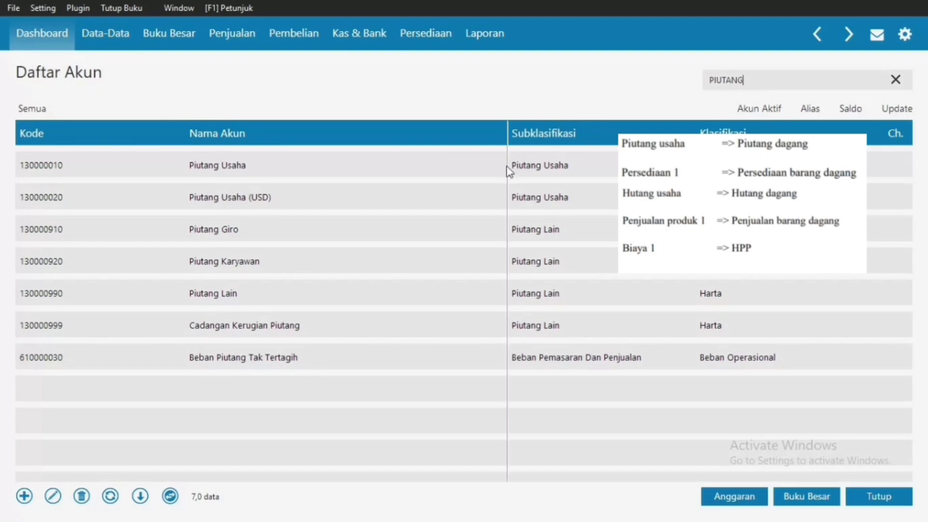
# Step: Edit account Piutang Usaha, change its name to Piutang Dagang, and save
pyautogui.click(446, 167)
pyautogui.rightClick(446, 167)
pyautogui.click(465, 191)
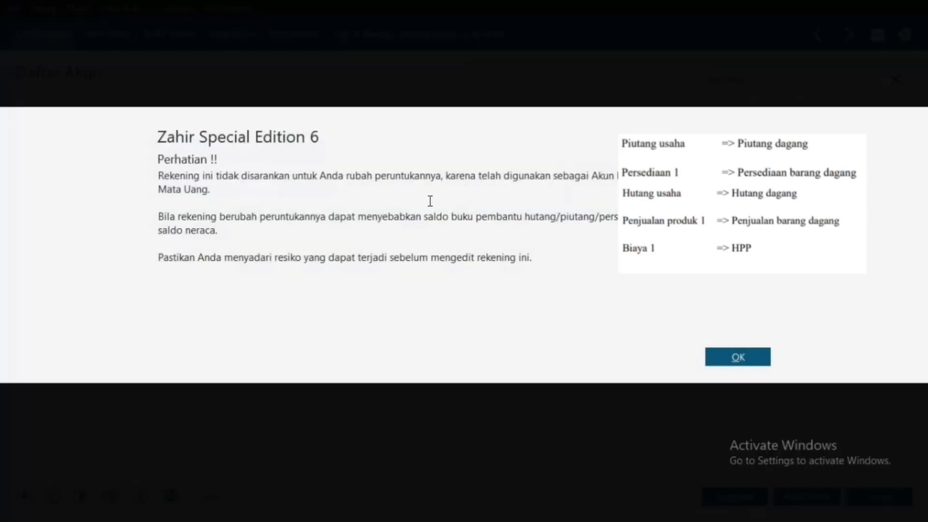
pyautogui.click(749, 356)
pyautogui.doubleClick(348, 232)
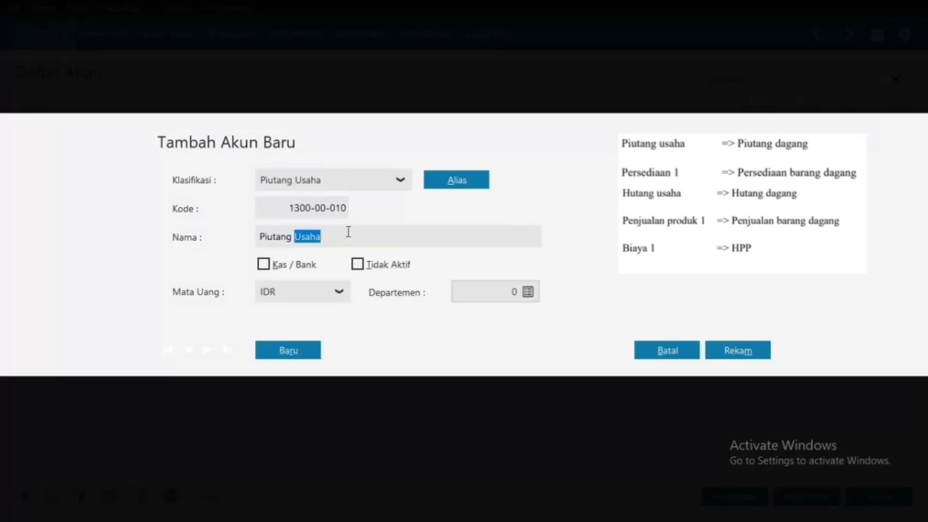
pyautogui.write('dA')
pyautogui.press('BackSpace')
pyautogui.press('BackSpace')
pyautogui.write('Da')
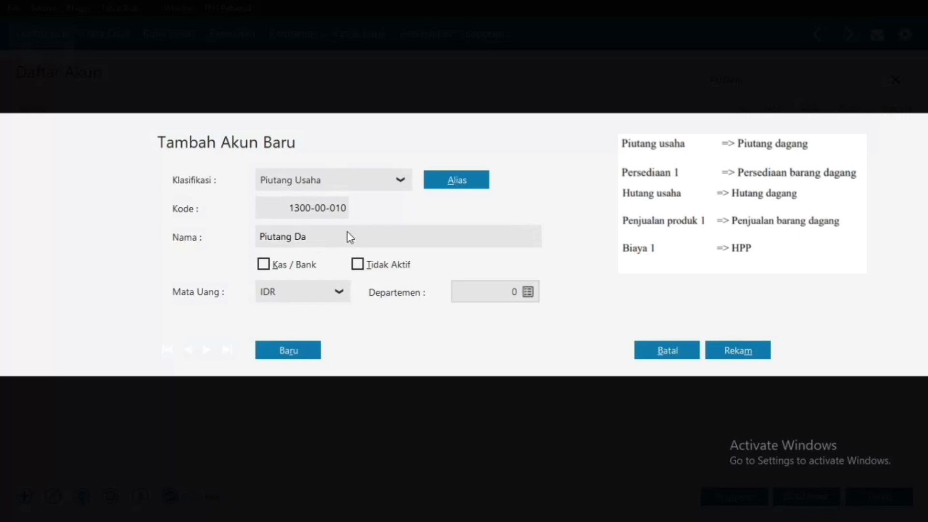
pyautogui.write('gang')
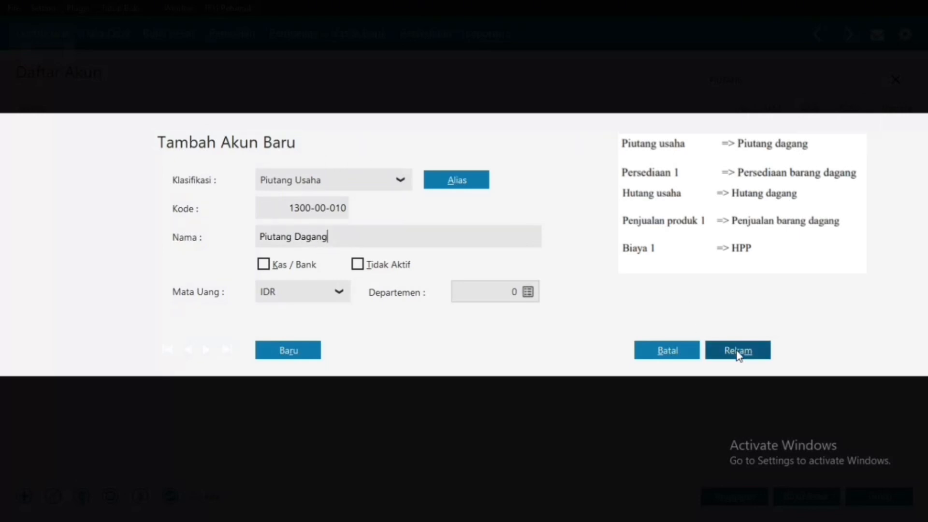
pyautogui.click(738, 351)
# Step: Clear the PIUTANG filter and search the accounts for 'persediaan'
pyautogui.click(895, 79)
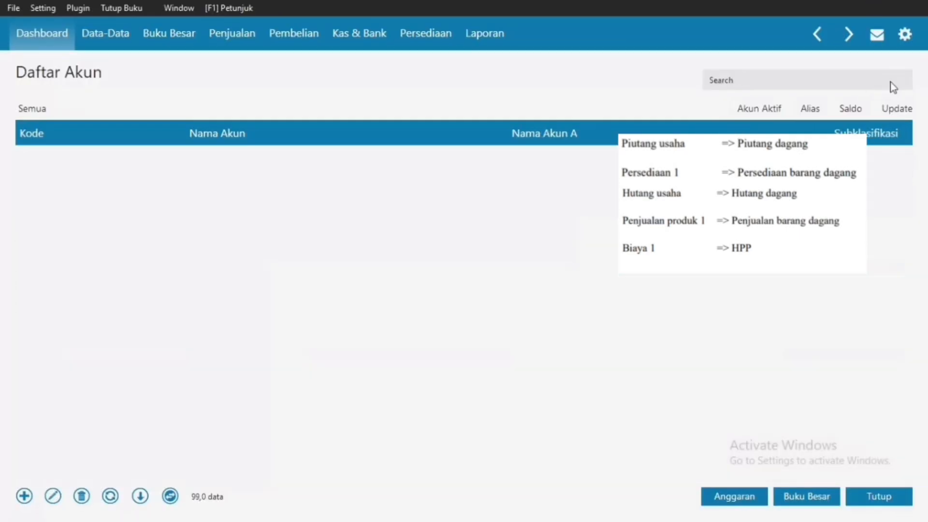
pyautogui.click(869, 76)
pyautogui.write('persediaan')
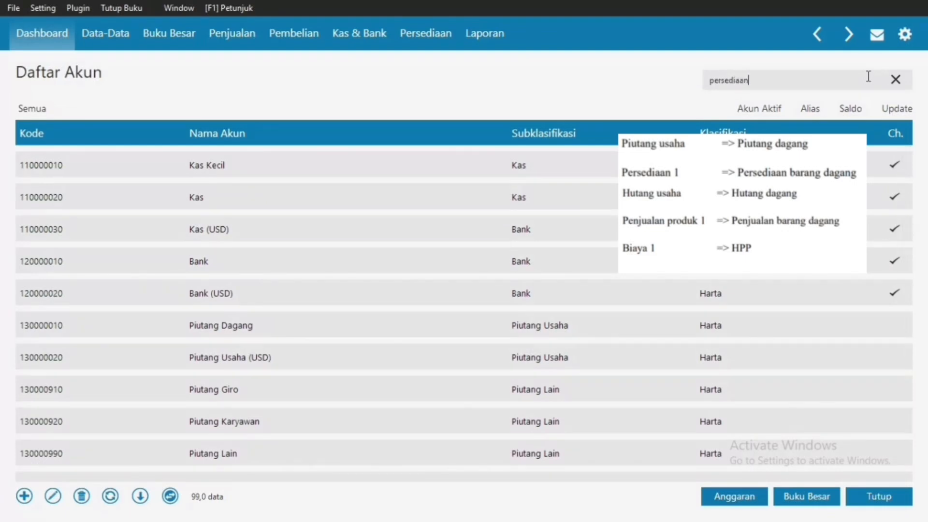
pyautogui.press('Return')
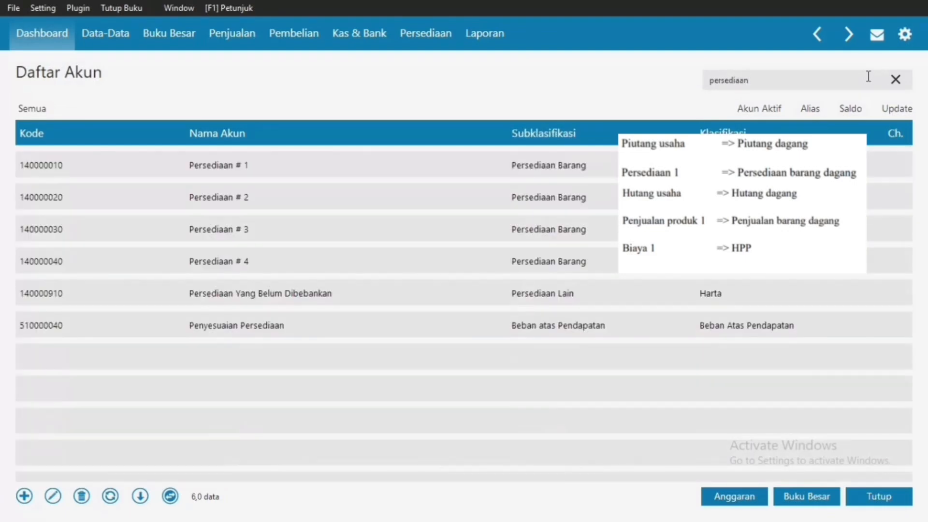
# Step: Rename Persediaan # 1 to Persediaan Barang Dagang and save it
pyautogui.rightClick(601, 168)
pyautogui.click(631, 192)
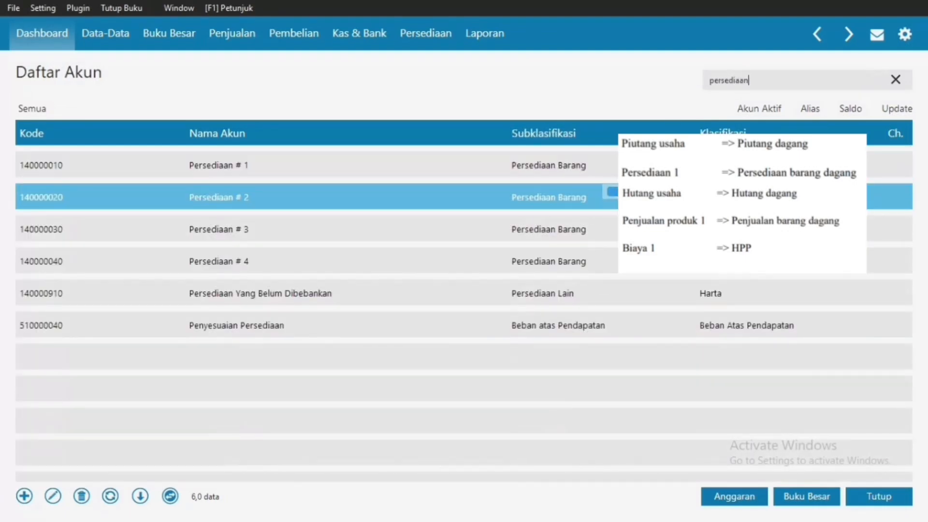
pyautogui.click(748, 360)
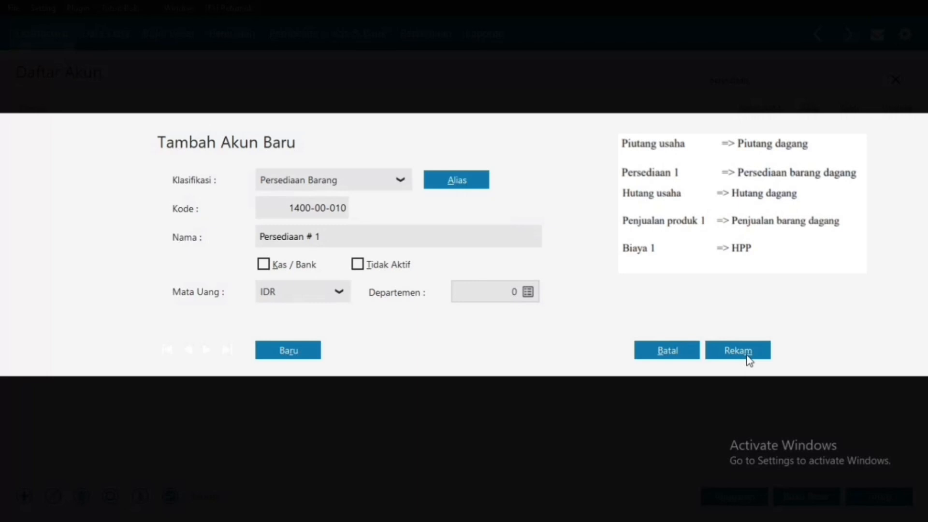
pyautogui.click(431, 246)
pyautogui.press('BackSpace')
pyautogui.press('BackSpace')
pyautogui.press('BackSpace')
pyautogui.write('Barang Da')
pyautogui.press('End')
pyautogui.write('Dagang')
pyautogui.click(738, 347)
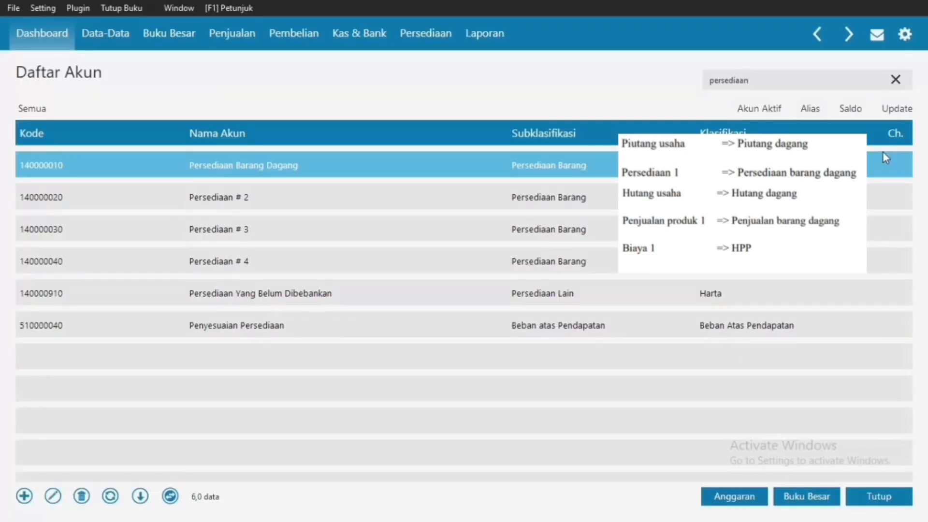
# Step: Rename Utang Usaha to Utang Dagang, save, and clear the utang filter
pyautogui.click(895, 79)
pyautogui.write('utang')
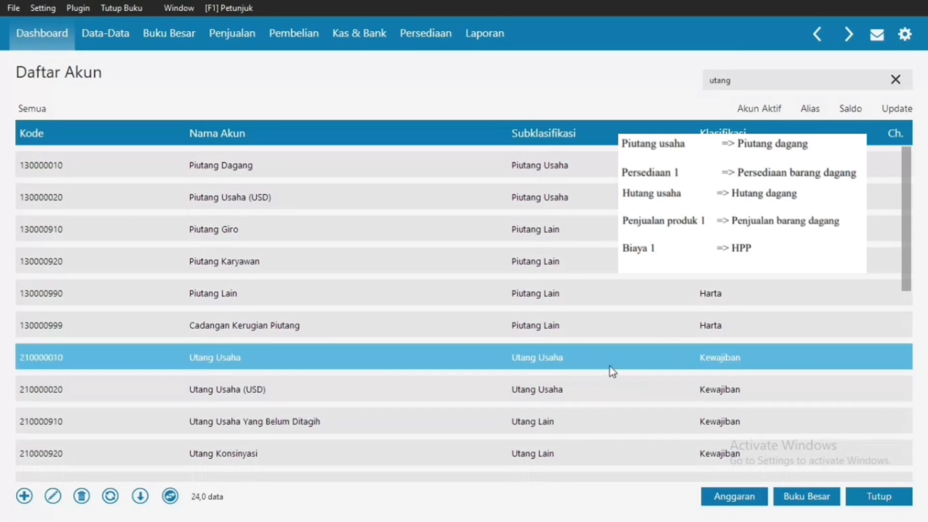
pyautogui.rightClick(610, 367)
pyautogui.click(639, 389)
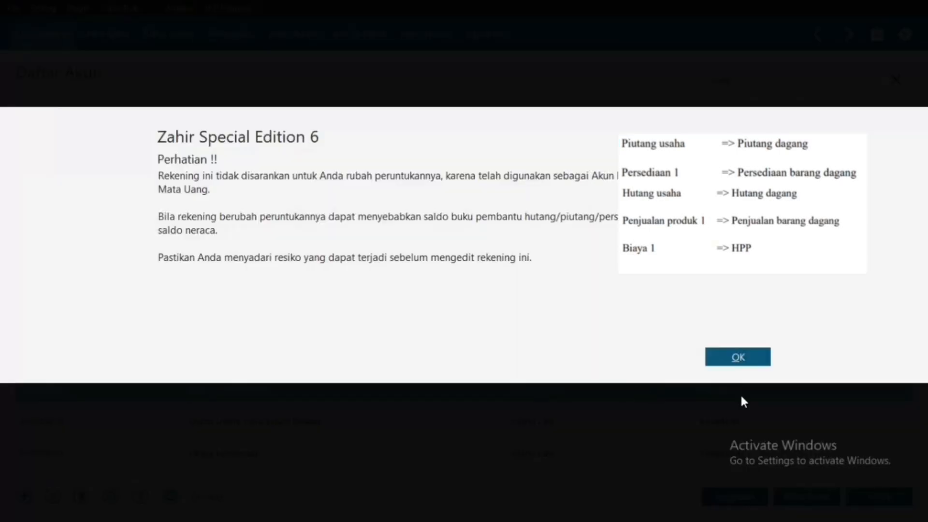
pyautogui.click(738, 349)
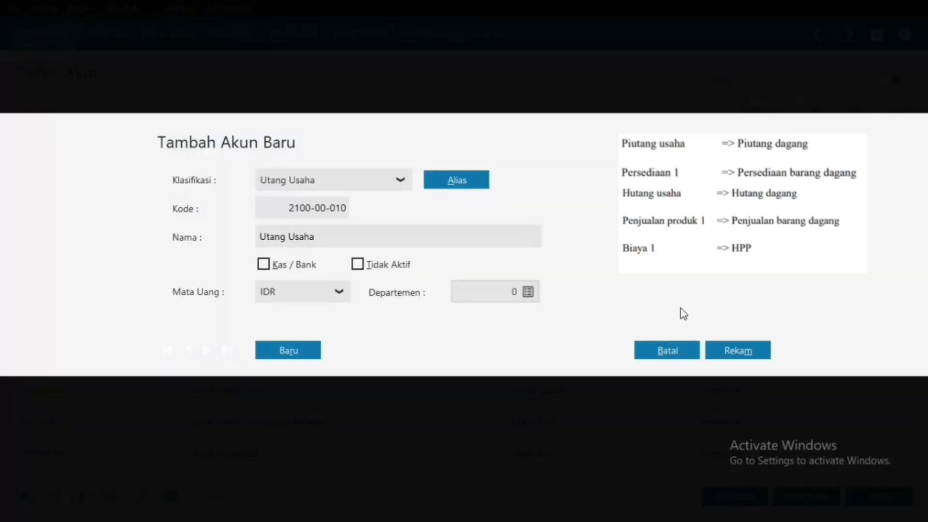
pyautogui.doubleClick(365, 235)
pyautogui.write('Dagang')
pyautogui.click(730, 350)
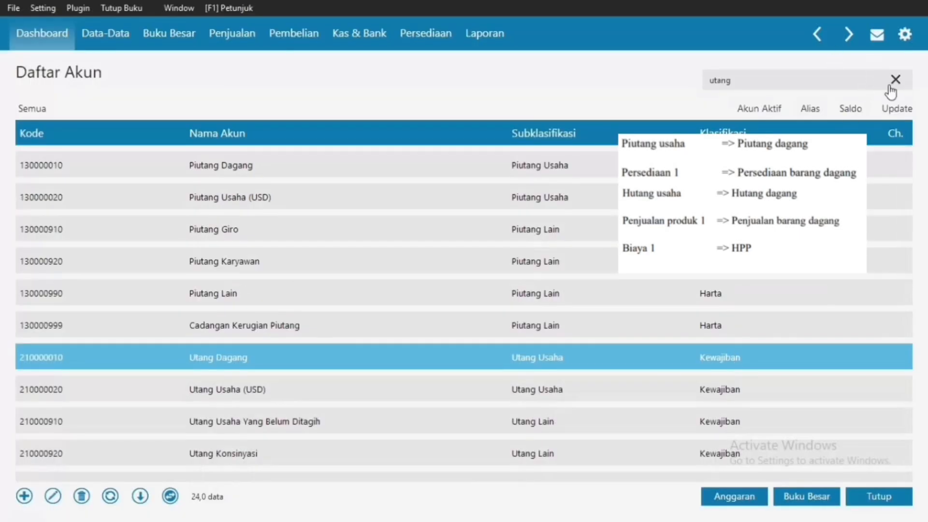
pyautogui.click(895, 82)
pyautogui.click(853, 76)
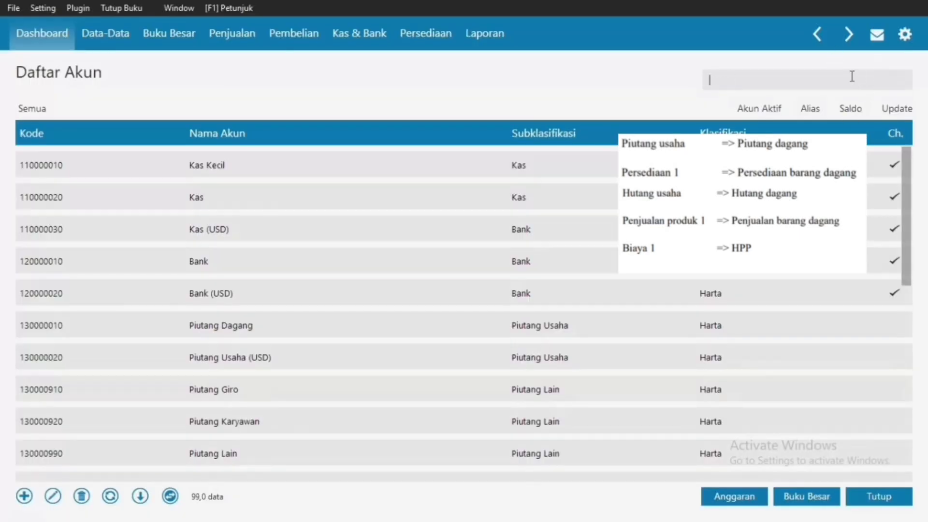
# Step: Rename Penjualan # 1 to Penjualan Barang Dagang and save it
pyautogui.write('penjual')
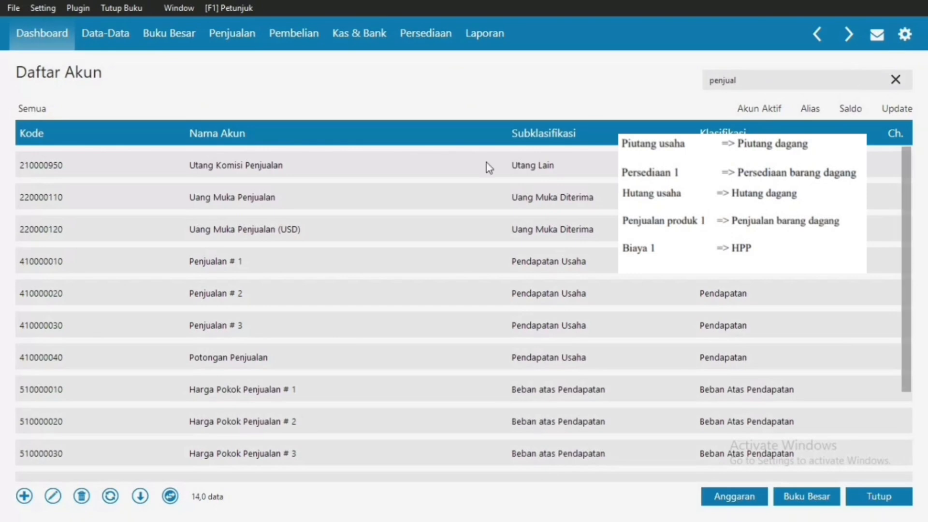
pyautogui.click(515, 287)
pyautogui.rightClick(497, 271)
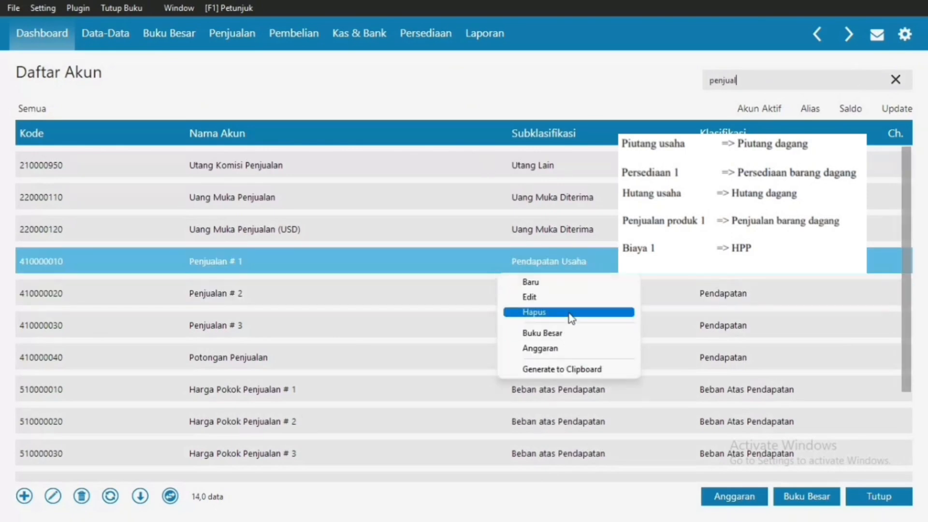
pyautogui.click(565, 298)
pyautogui.click(762, 360)
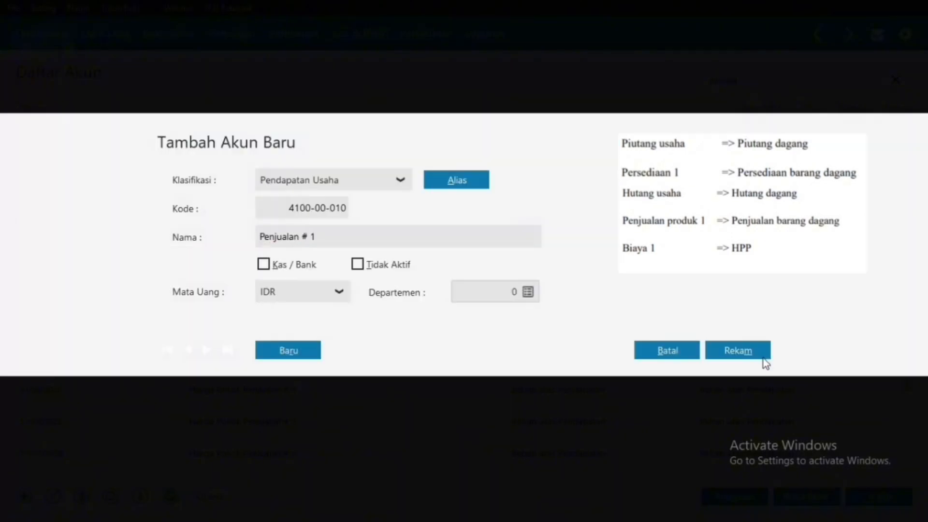
pyautogui.click(406, 238)
pyautogui.press('BackSpace')
pyautogui.press('BackSpace')
pyautogui.press('BackSpace')
pyautogui.write('Barang Dagang')
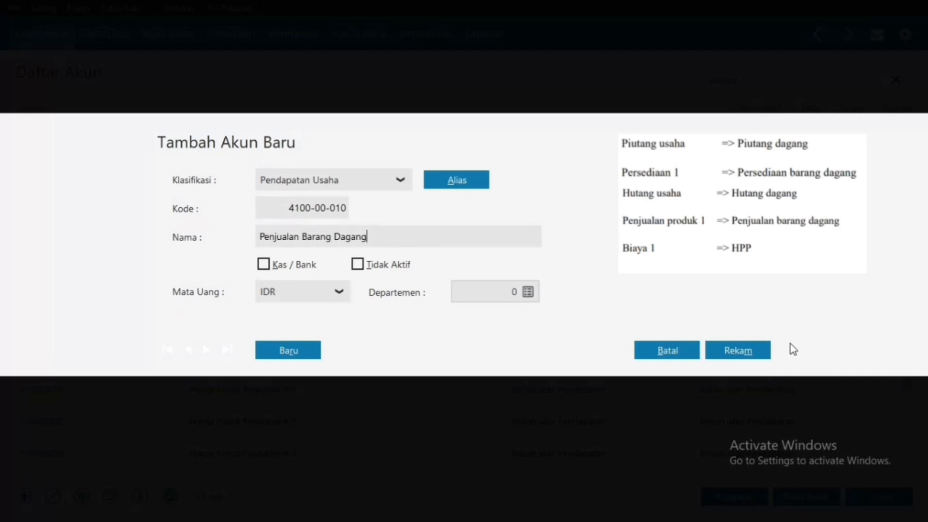
pyautogui.click(754, 351)
pyautogui.click(892, 87)
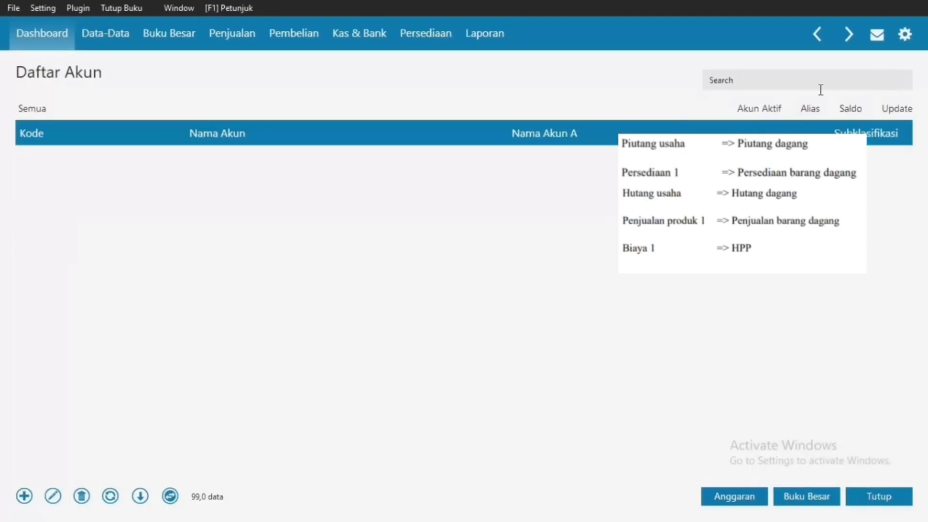
# Step: Remove '# 1' from Harga Pokok Penjualan, save, and clear the harga filter
pyautogui.click(805, 80)
pyautogui.write('harga')
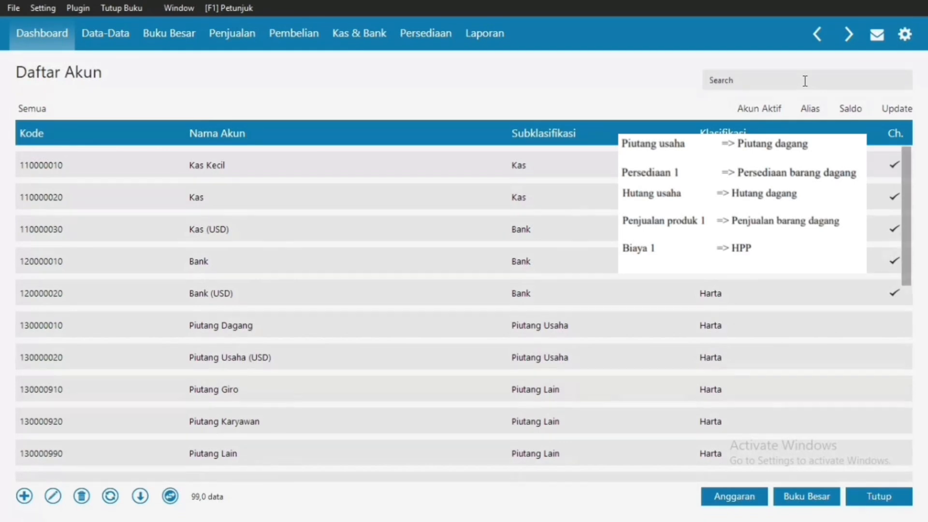
pyautogui.write('harga')
pyautogui.press('Return')
pyautogui.rightClick(572, 160)
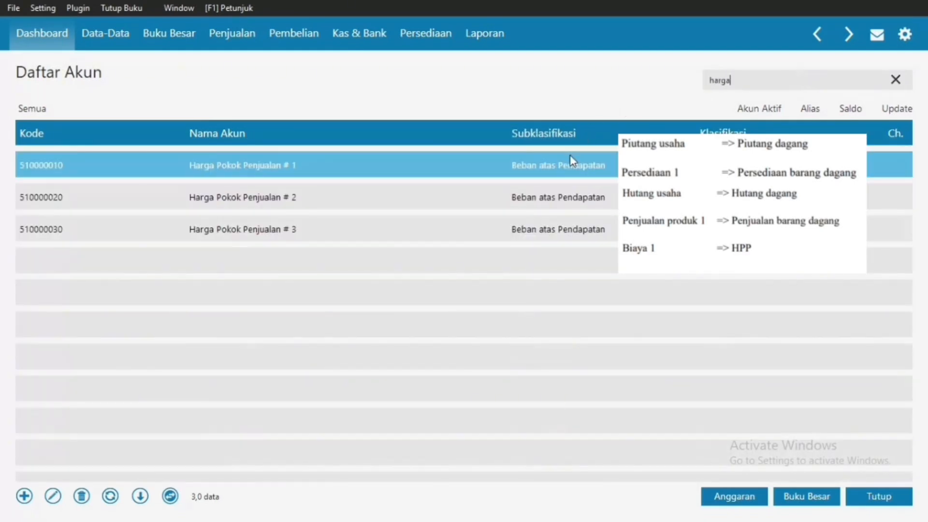
pyautogui.click(595, 179)
pyautogui.click(731, 362)
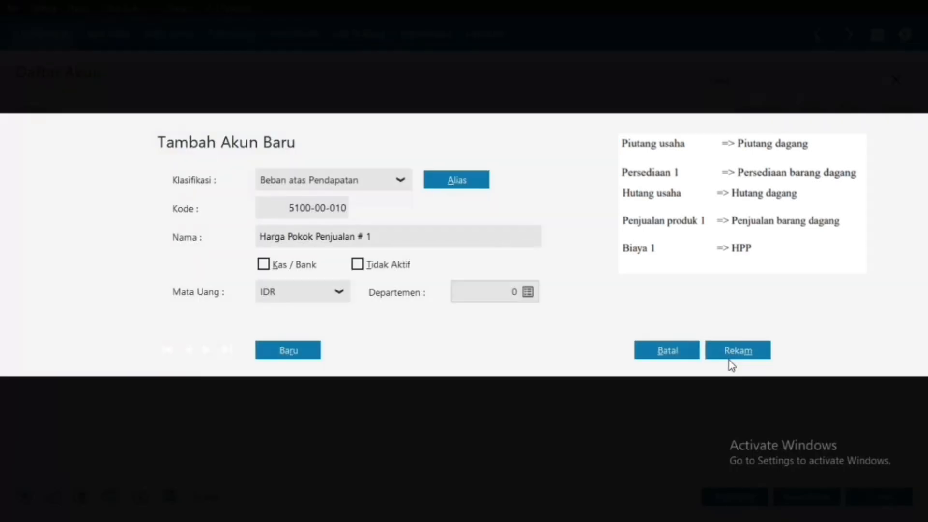
pyautogui.click(515, 239)
pyautogui.click(515, 238)
pyautogui.click(757, 351)
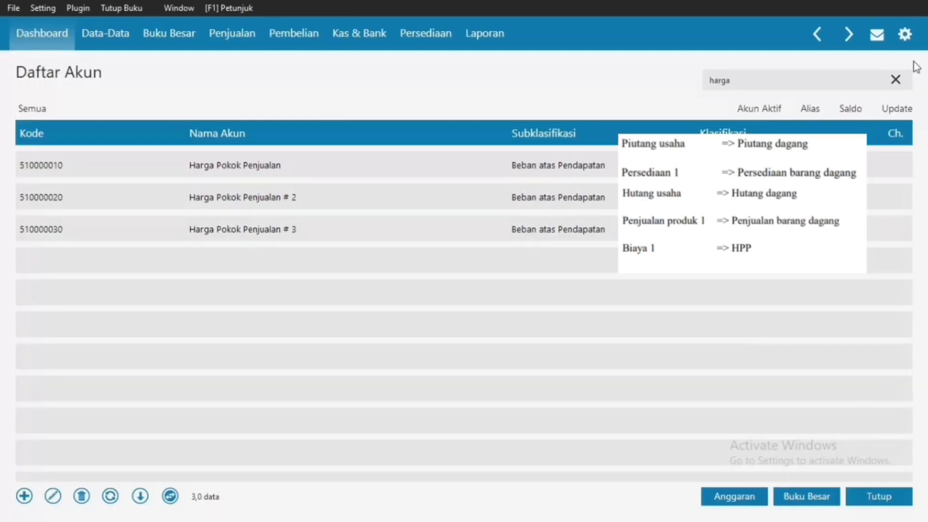
pyautogui.click(896, 80)
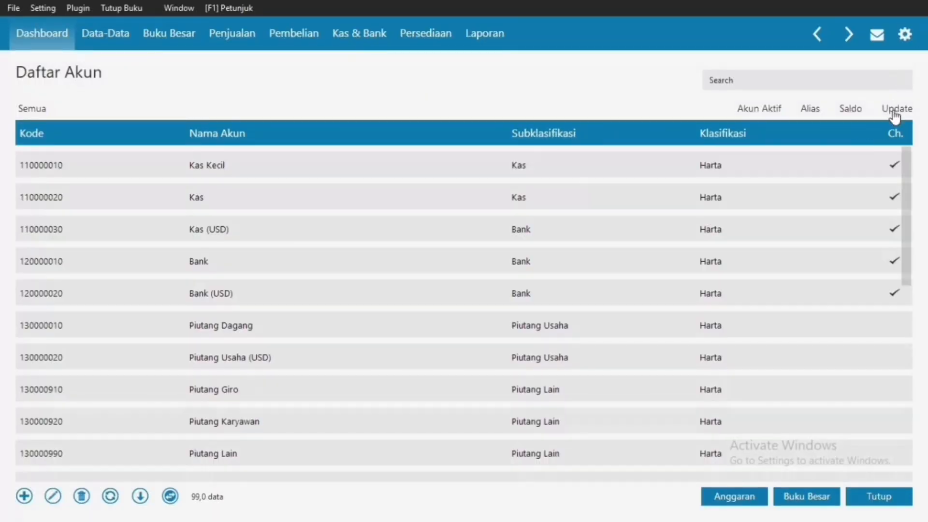
# Step: Close the account list and open Saldo Awal Akun from the Setting menu
pyautogui.click(886, 503)
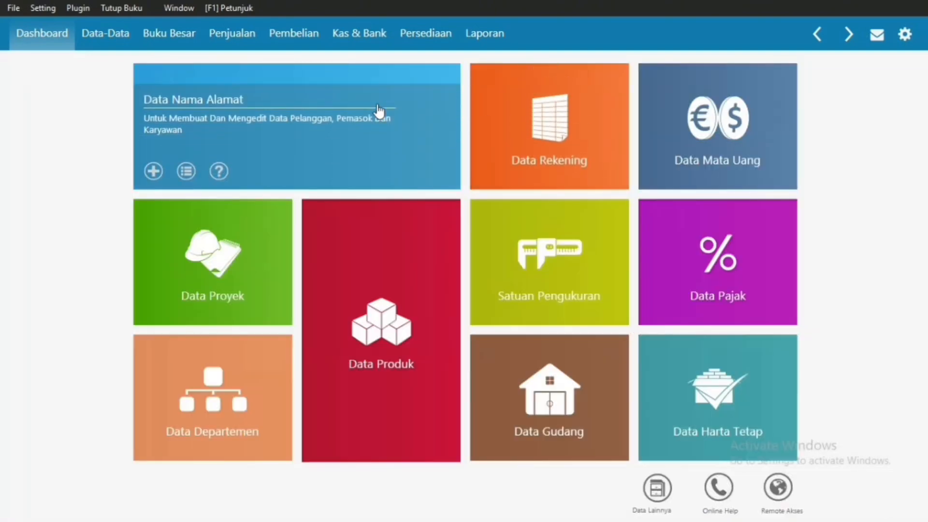
pyautogui.click(43, 7)
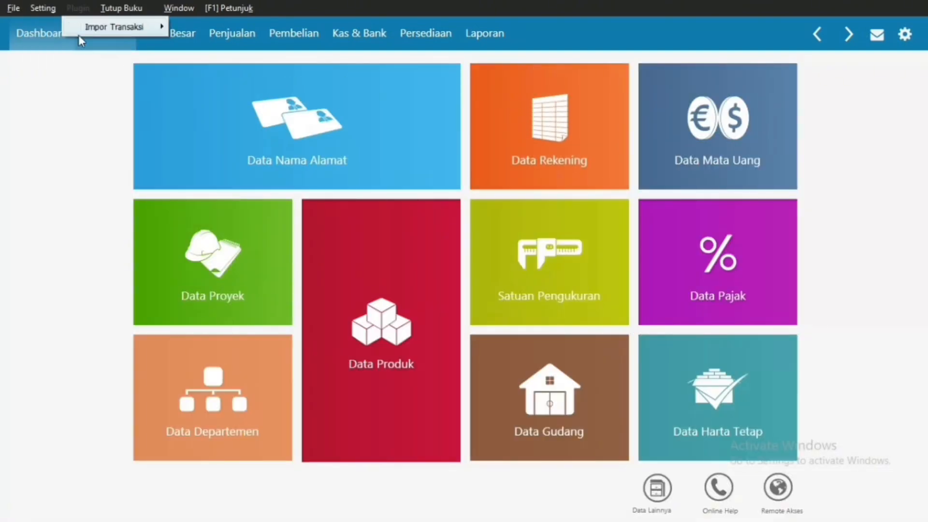
pyautogui.moveTo(110, 69)
pyautogui.click(231, 63)
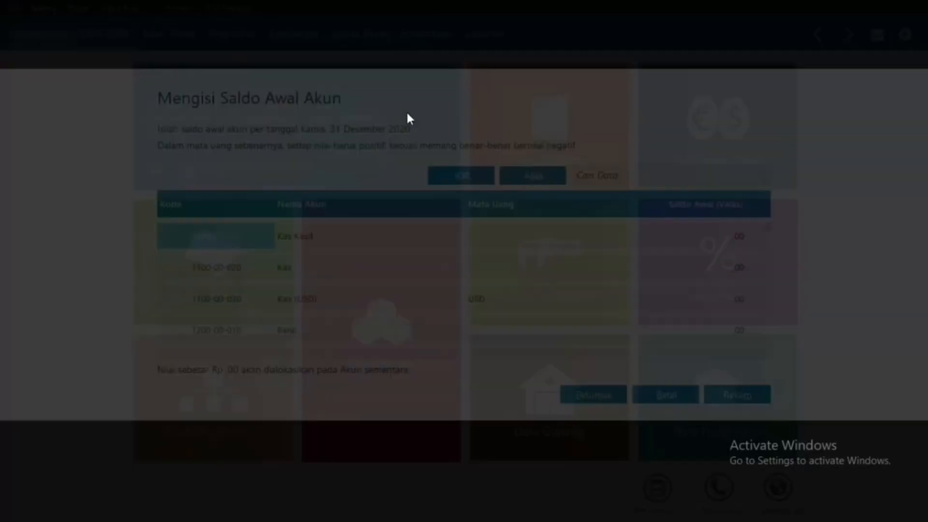
# Step: Enter opening balances: Kas 3.500.000, Bank 25.500.000, Piutang Dagang 4.550.000, Persediaan 13.815.000
pyautogui.click(670, 256)
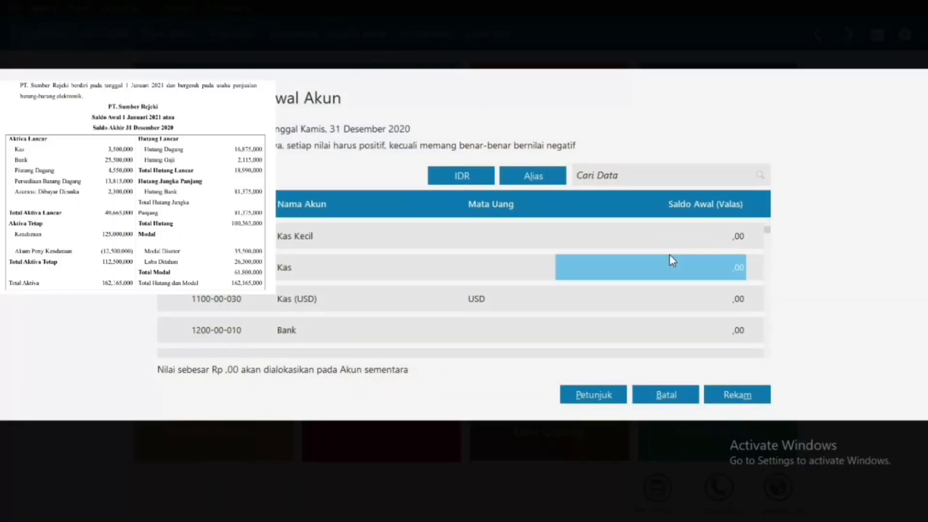
pyautogui.write('3500000')
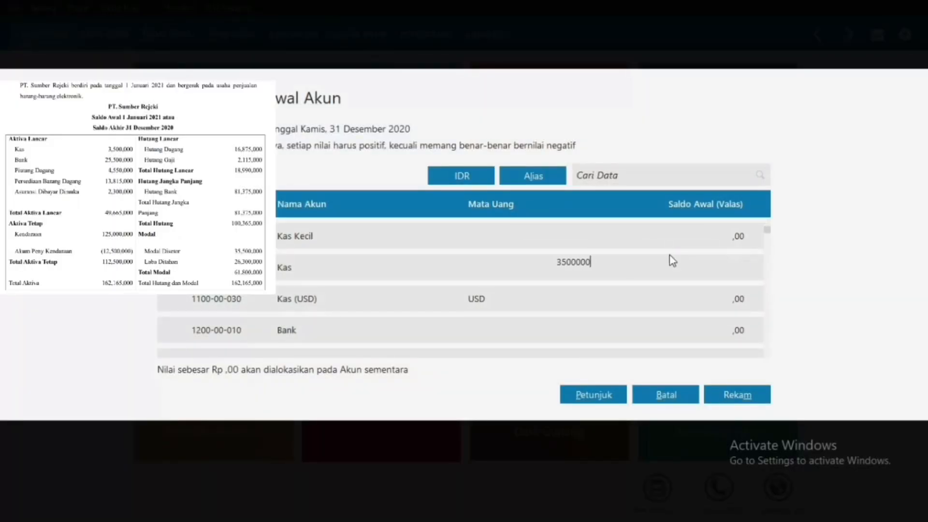
pyautogui.press('Return')
pyautogui.press('Down')
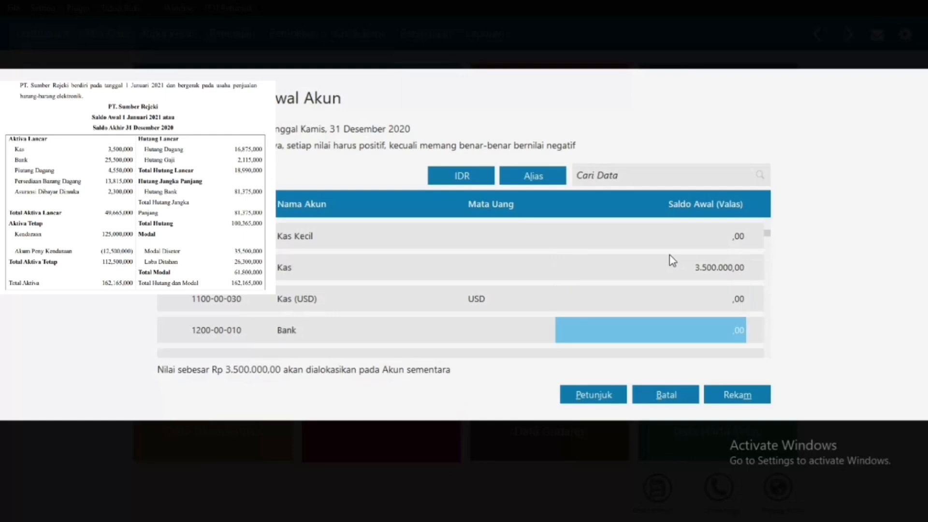
pyautogui.write('25.500.00')
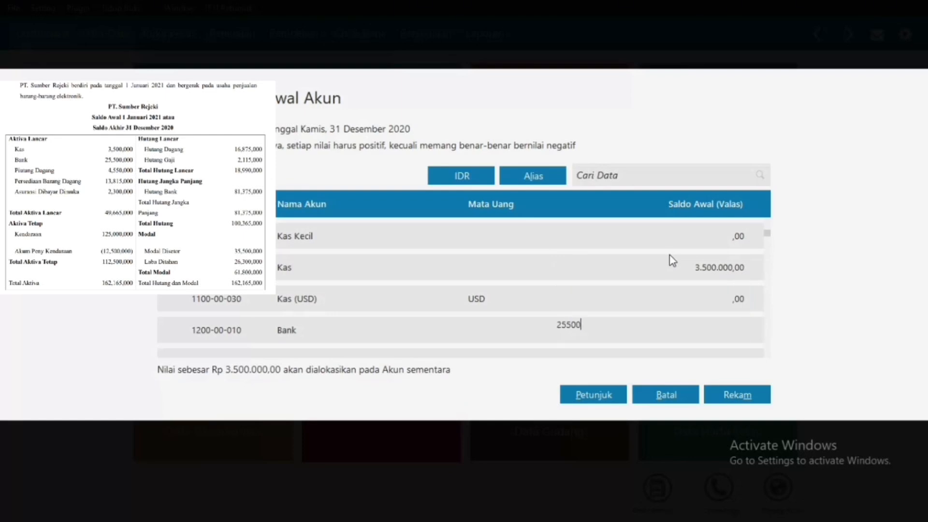
pyautogui.write('00')
pyautogui.press('Return')
pyautogui.press('Down')
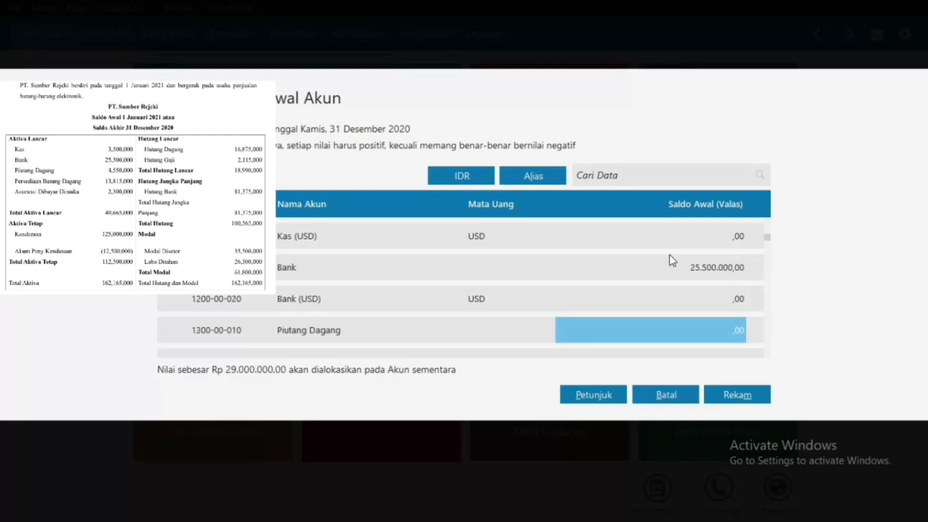
pyautogui.write('4.550.00')
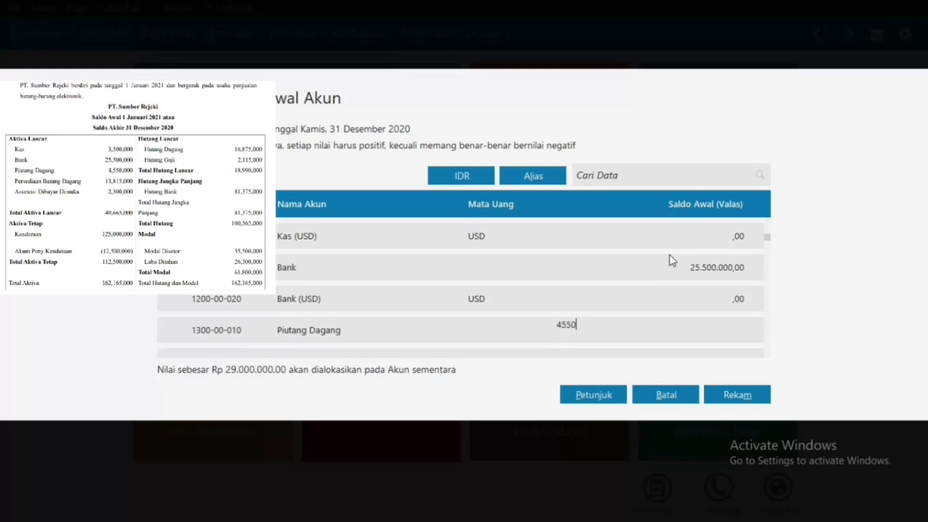
pyautogui.write('000')
pyautogui.press('Return')
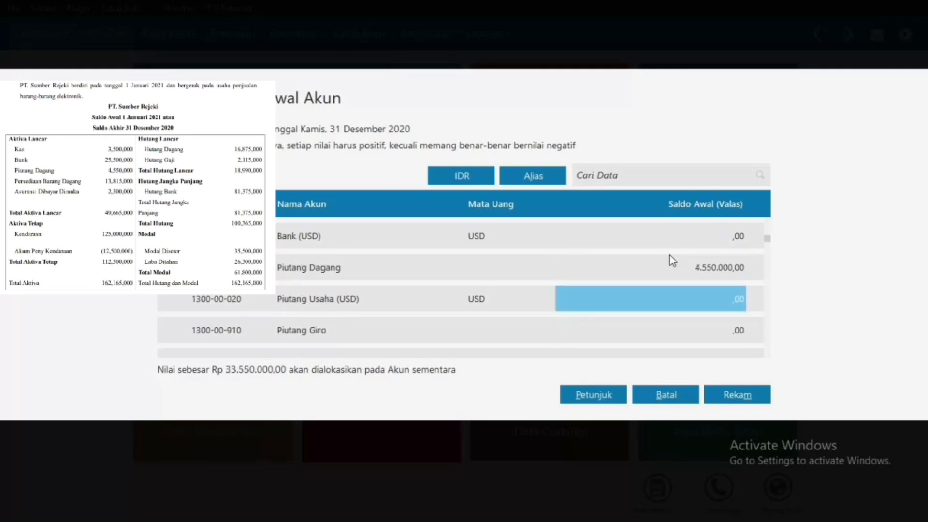
pyautogui.press('Down')
pyautogui.press('Down')
pyautogui.press('Down')
pyautogui.press('Down')
pyautogui.press('Down')
pyautogui.press('Down')
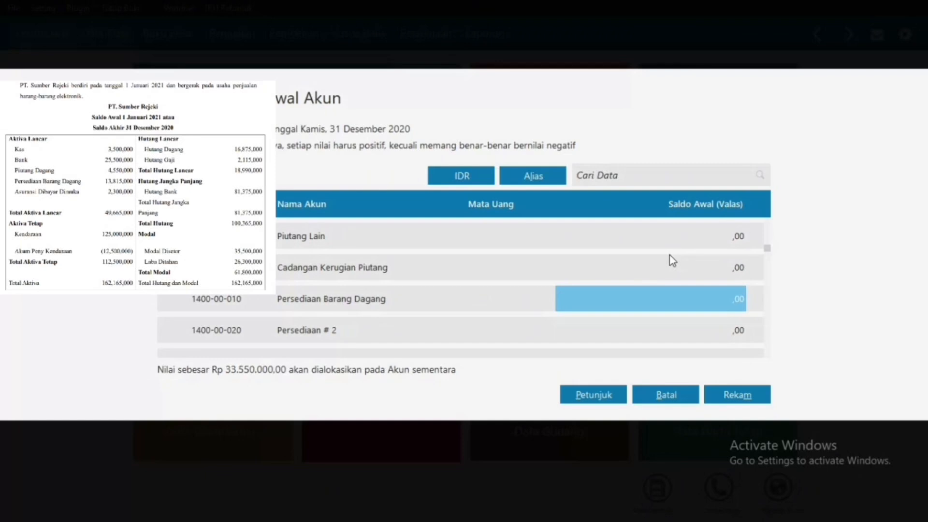
pyautogui.write('13815000')
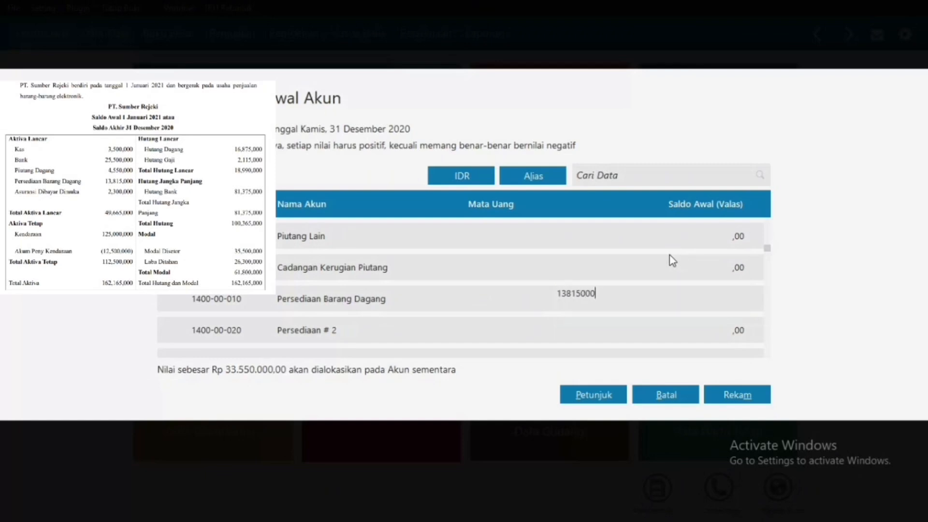
pyautogui.press('Down')
pyautogui.press('Down')
pyautogui.press('Down')
pyautogui.press('Down')
pyautogui.press('Down')
pyautogui.press('Down')
pyautogui.press('Down')
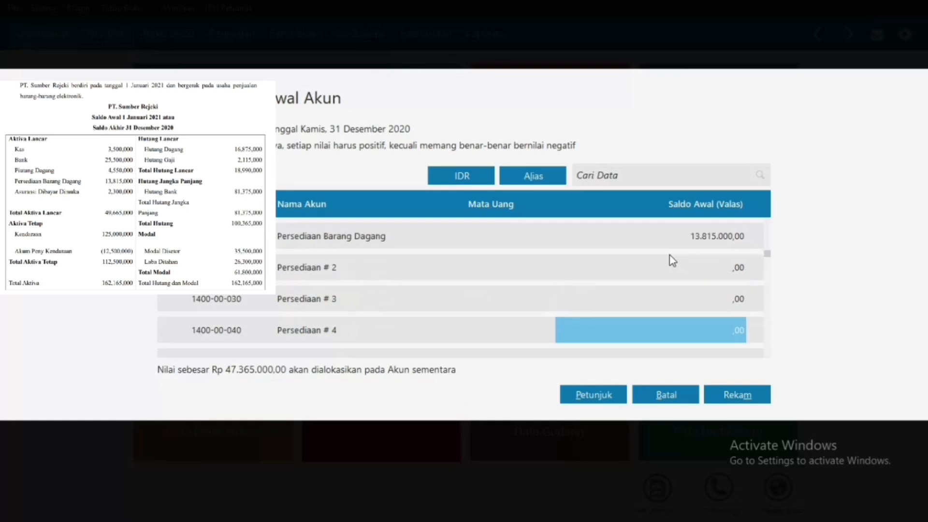
# Step: Enter Asuransi Dibayar di Muka 2.300.000, Kendaraan 125.000.000, and its depreciation -12.500.000
pyautogui.press('Down')
pyautogui.press('Down')
pyautogui.press('Down')
pyautogui.press('Down')
pyautogui.press('Down')
pyautogui.press('Down')
pyautogui.press('Down')
pyautogui.press('Down')
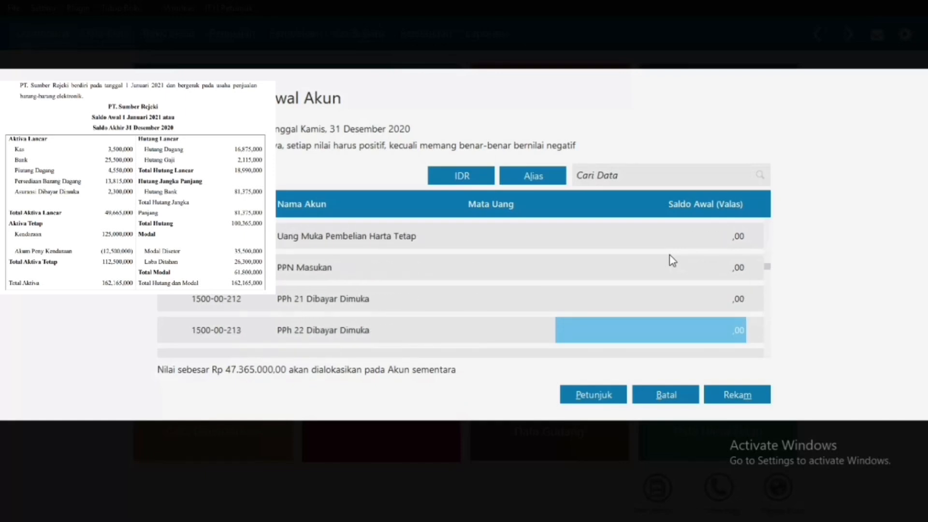
pyautogui.press('Down')
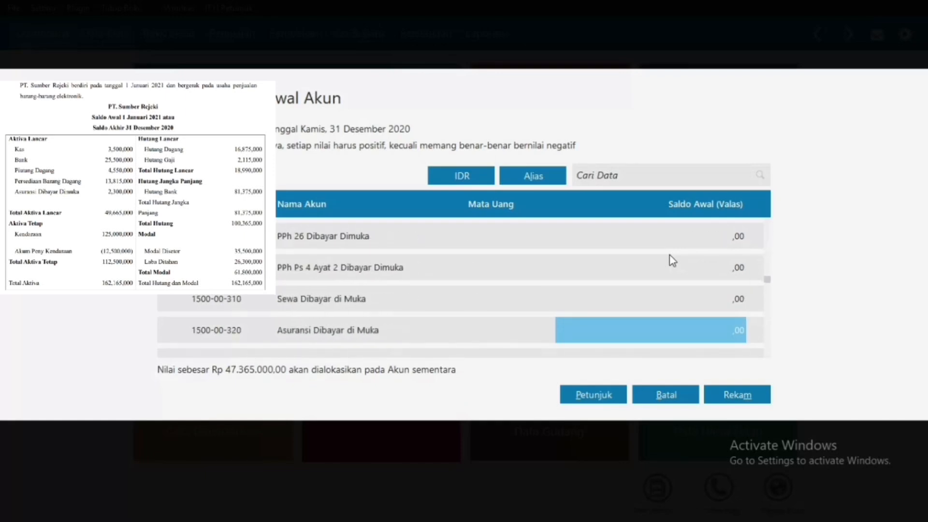
pyautogui.write('2.300.')
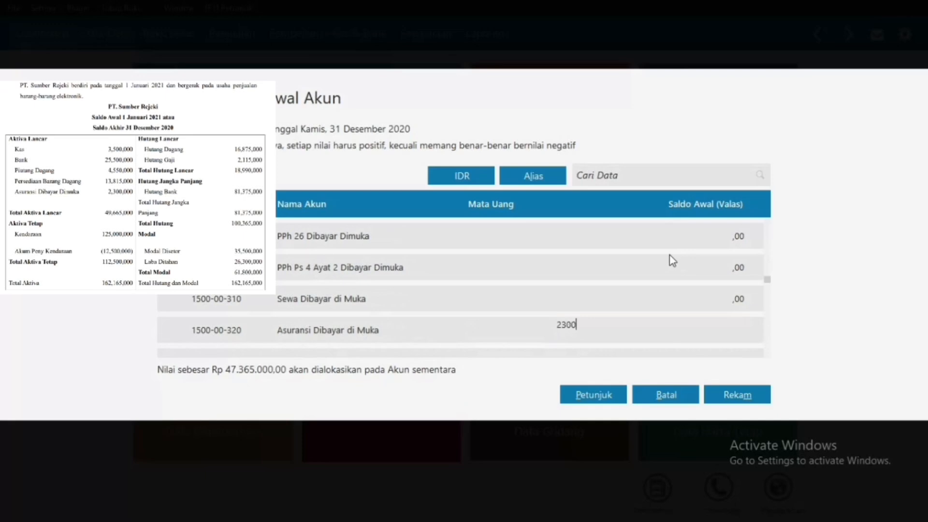
pyautogui.write('000')
pyautogui.press('Return')
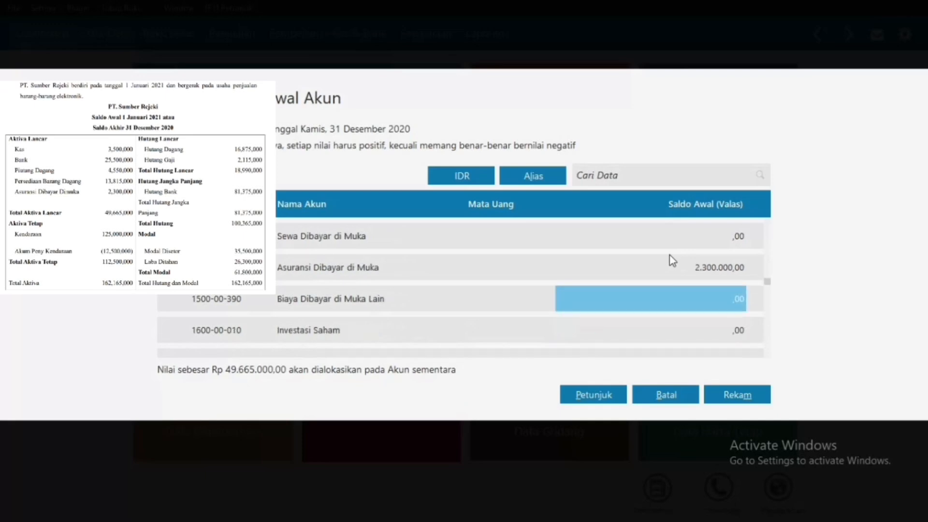
pyautogui.press('Down')
pyautogui.press('Down')
pyautogui.press('Down')
pyautogui.press('Down')
pyautogui.press('Down')
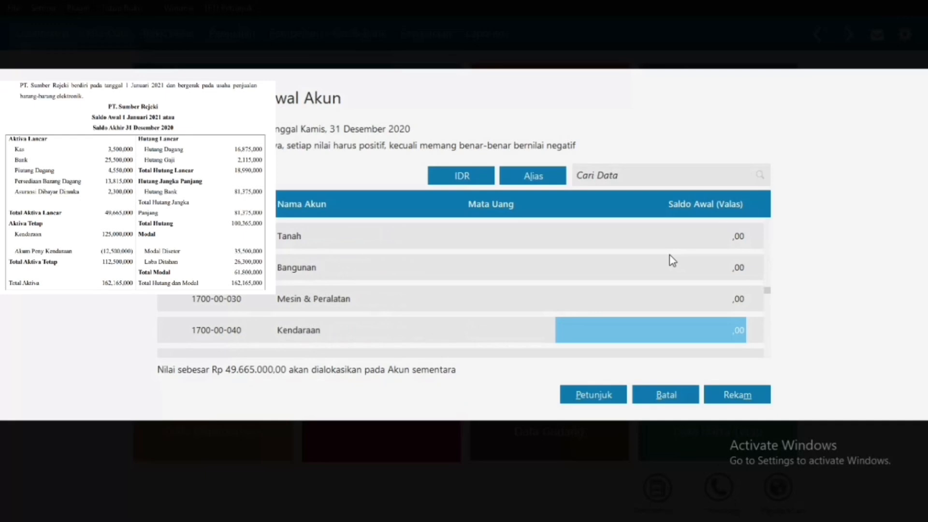
pyautogui.write('1250')
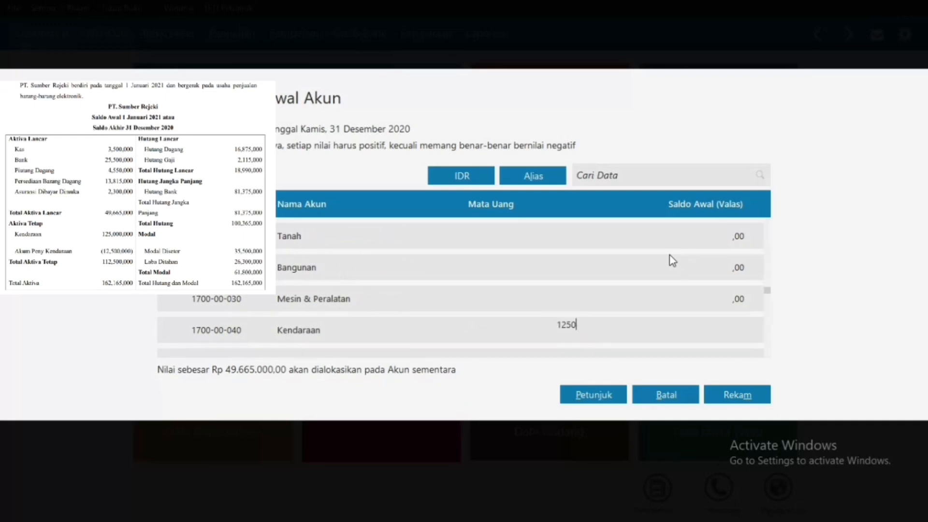
pyautogui.write('00000')
pyautogui.press('Down')
pyautogui.press('Down')
pyautogui.press('Down')
pyautogui.press('Down')
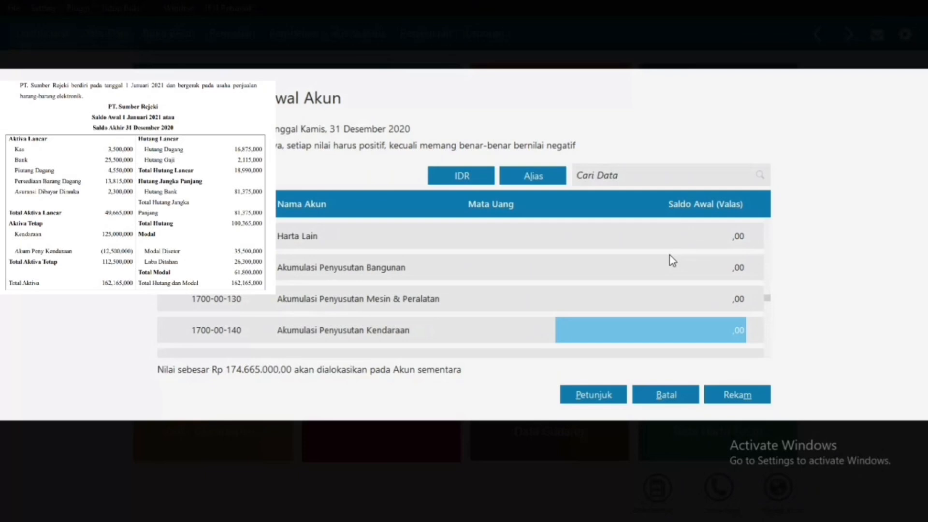
pyautogui.write('-')
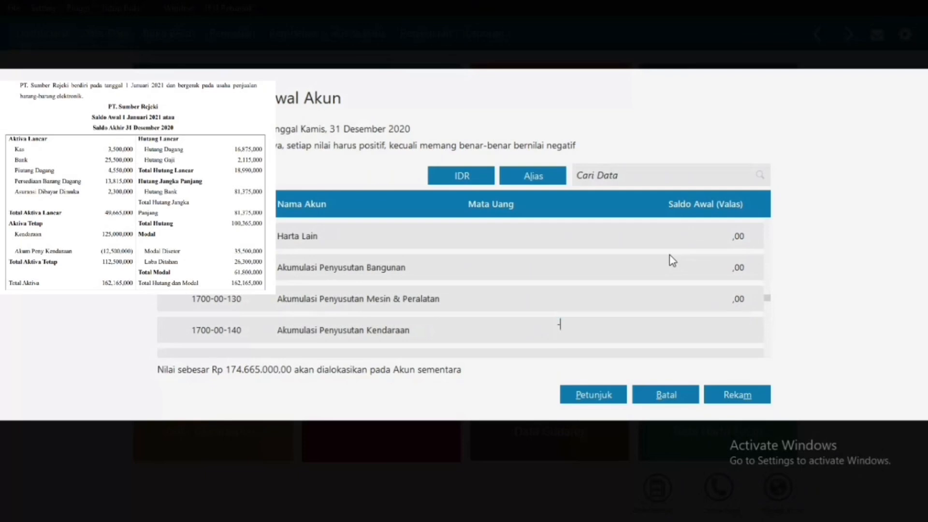
pyautogui.write('12.500.00')
pyautogui.write('0000')
pyautogui.press('Down')
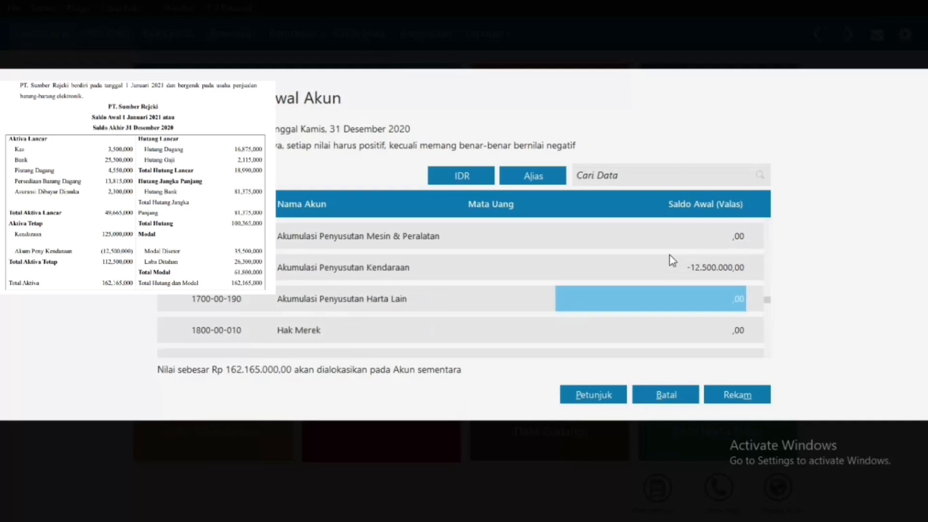
pyautogui.press('Down')
pyautogui.press('Down')
pyautogui.press('Down')
pyautogui.press('Down')
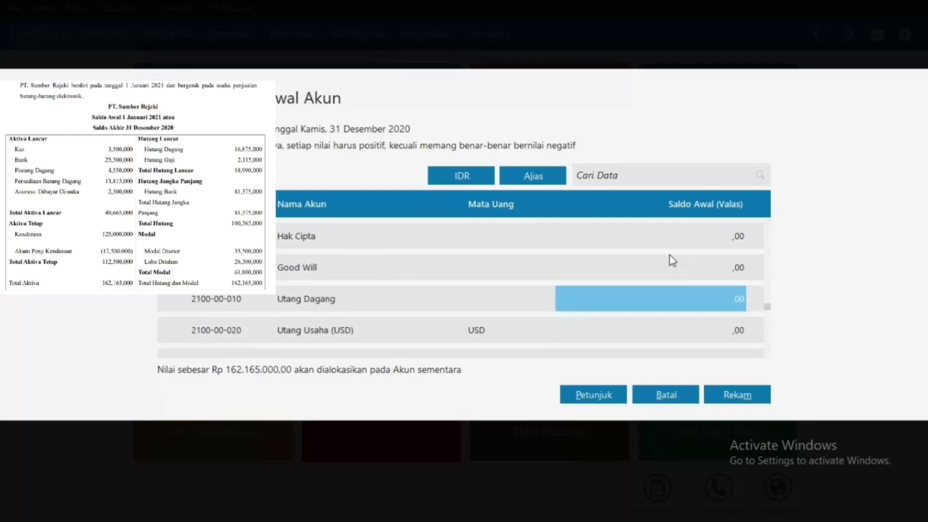
# Step: Enter opening balances Utang Dagang 16.875.000 and Utang Gaji & Upah 2.115.000
pyautogui.write('16')
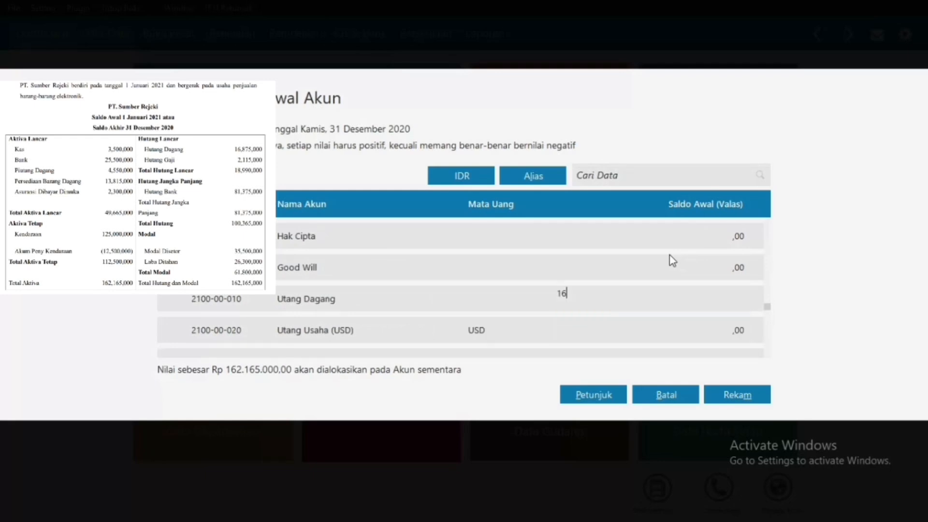
pyautogui.write('875000')
pyautogui.press('Return')
pyautogui.press('Down')
pyautogui.press('Down')
pyautogui.press('Down')
pyautogui.press('Down')
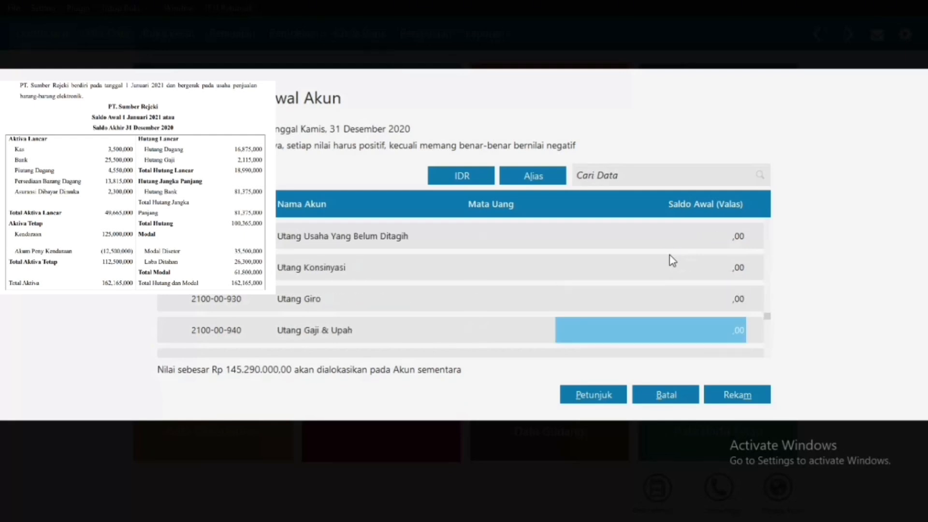
pyautogui.write('2.115')
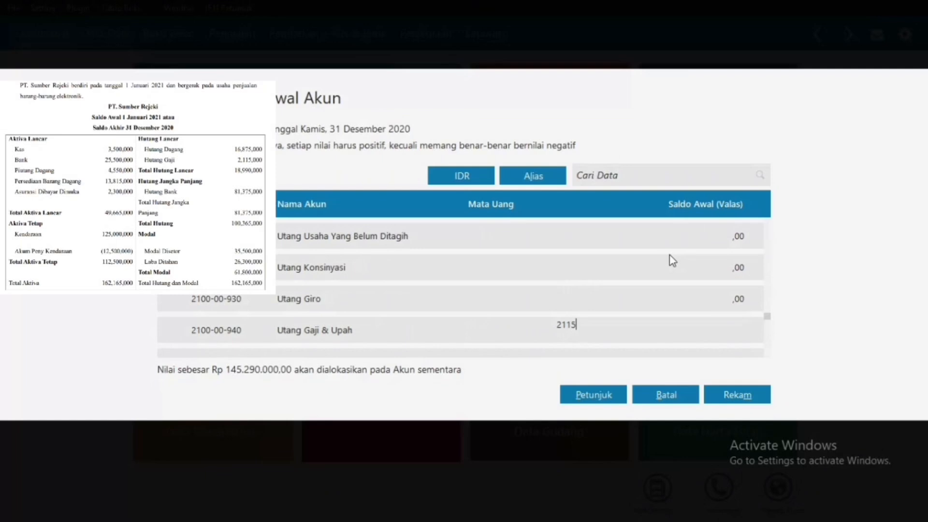
pyautogui.write('.000')
pyautogui.press('Return')
pyautogui.press('Down')
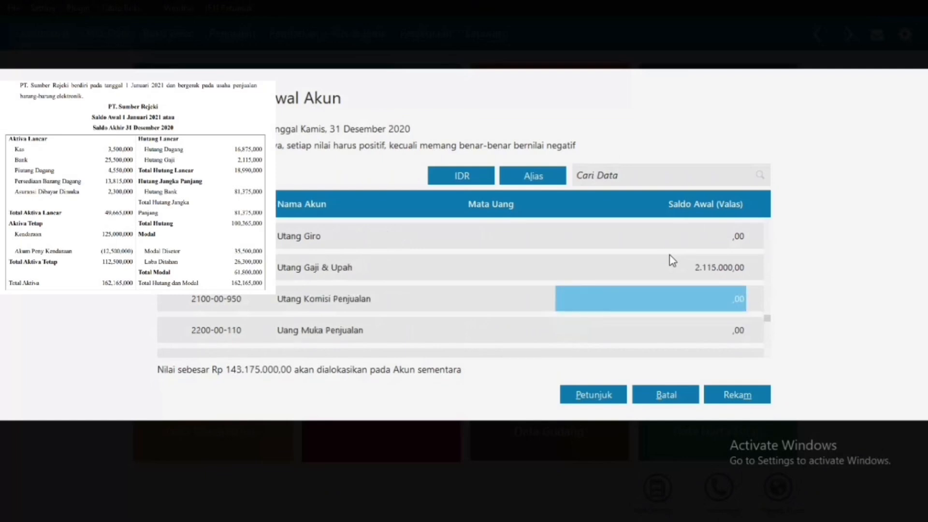
pyautogui.press('Down')
pyautogui.press('Down')
pyautogui.press('Down')
pyautogui.press('Down')
pyautogui.press('Down')
pyautogui.press('Down')
pyautogui.press('Down')
pyautogui.press('Down')
pyautogui.press('Down')
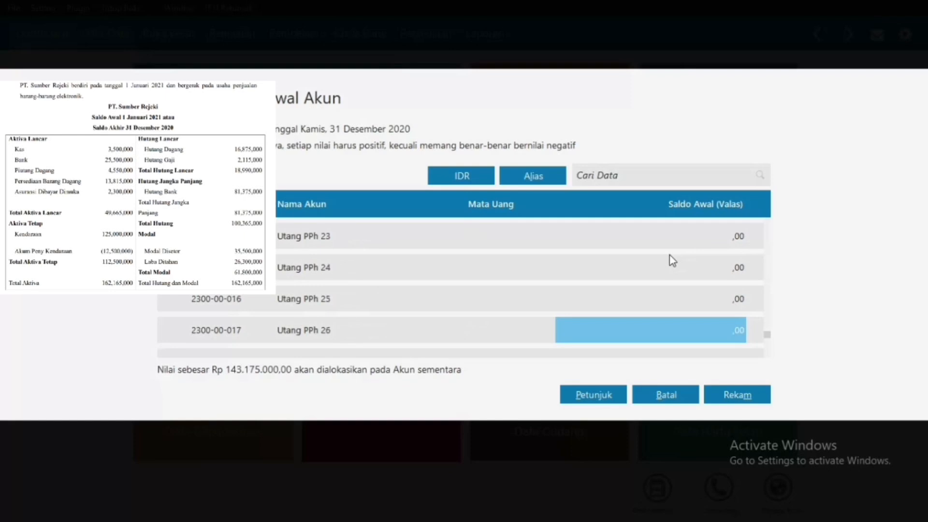
pyautogui.press('Down')
pyautogui.press('Down')
pyautogui.press('Down')
pyautogui.press('Down')
# Step: Enter Utang Bank 81.375.000, Modal Disetor 35.500.000, Laba ditahan 26.300.000, and save the balances
pyautogui.press('Up')
pyautogui.press('Up')
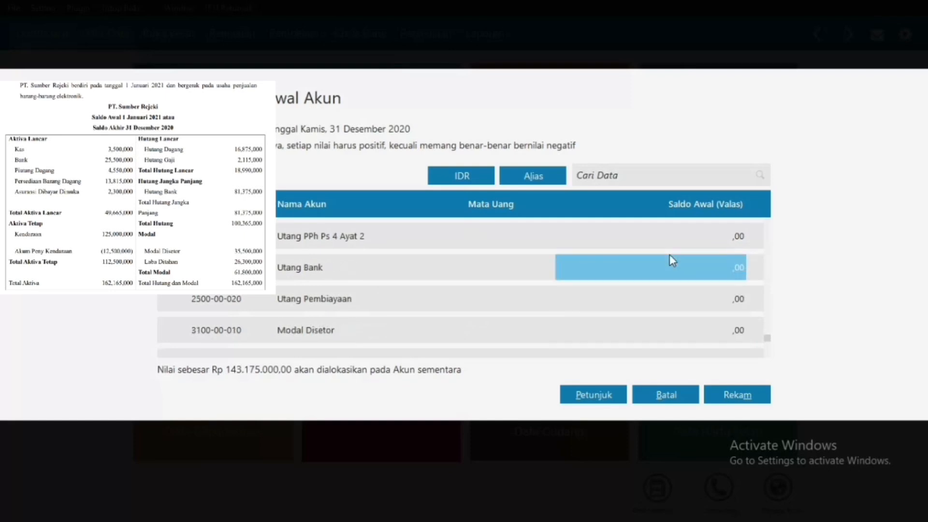
pyautogui.write('813')
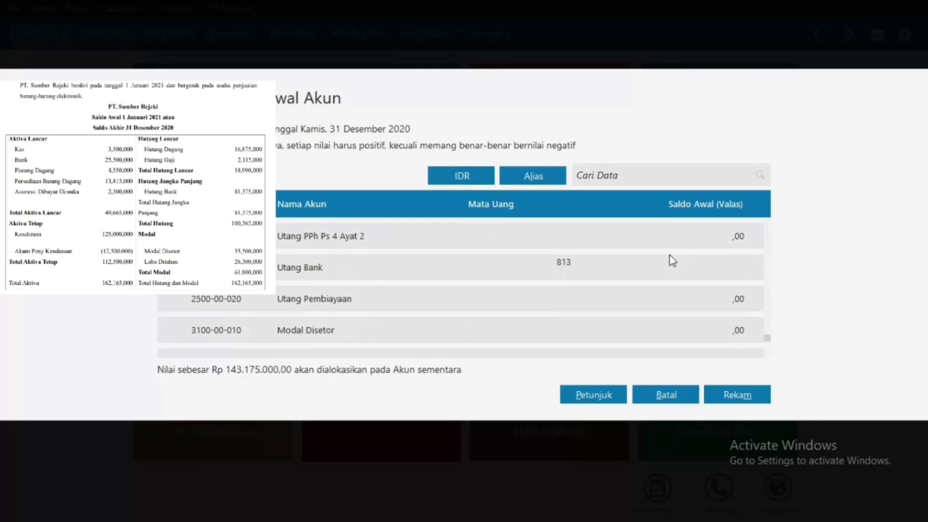
pyautogui.write('74')
pyautogui.press('BackSpace')
pyautogui.write('5000')
pyautogui.press('Return')
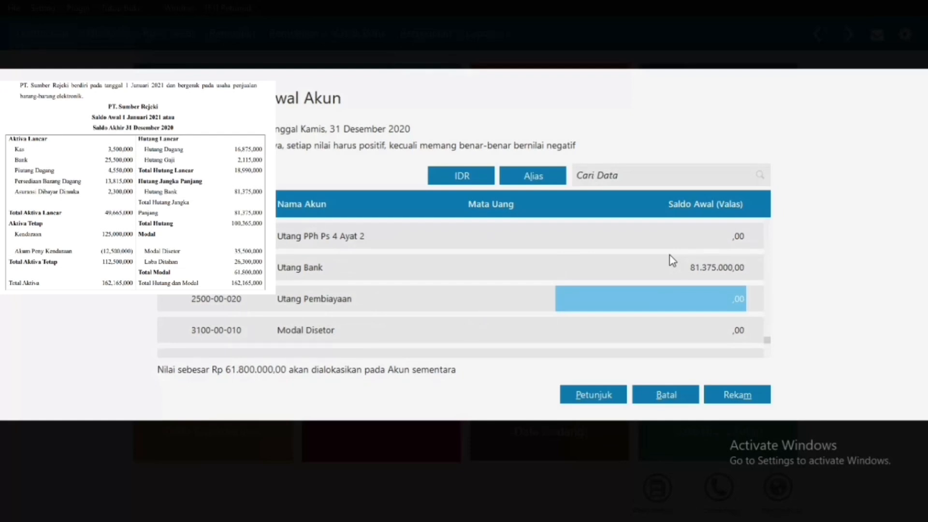
pyautogui.press('Return')
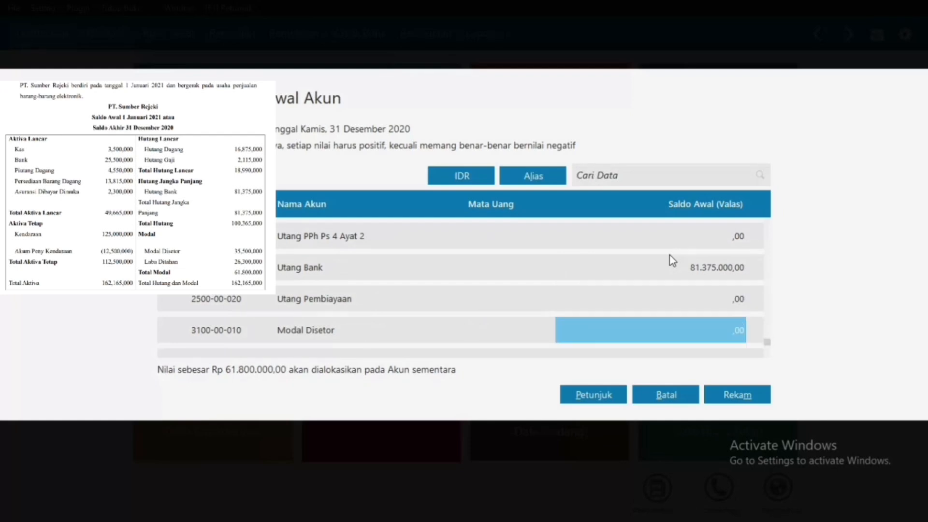
pyautogui.write('35.500.0')
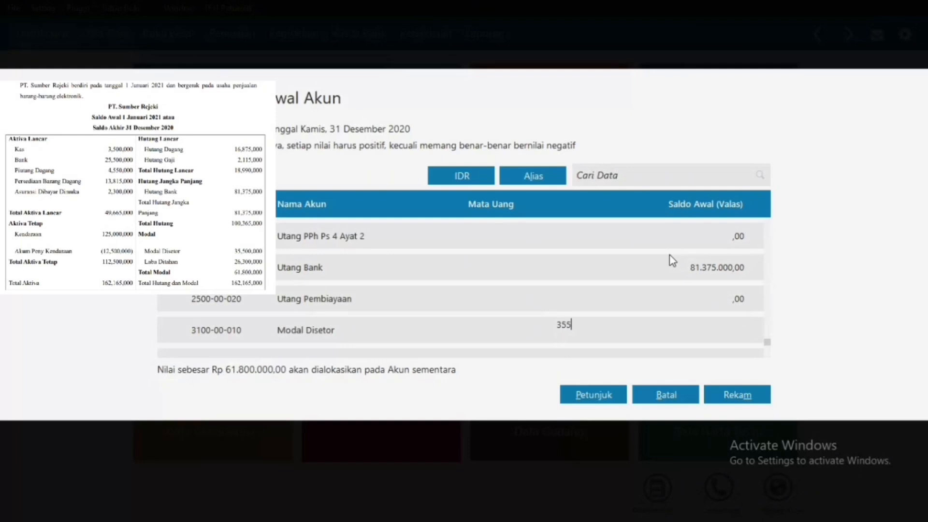
pyautogui.write('00')
pyautogui.press('Return')
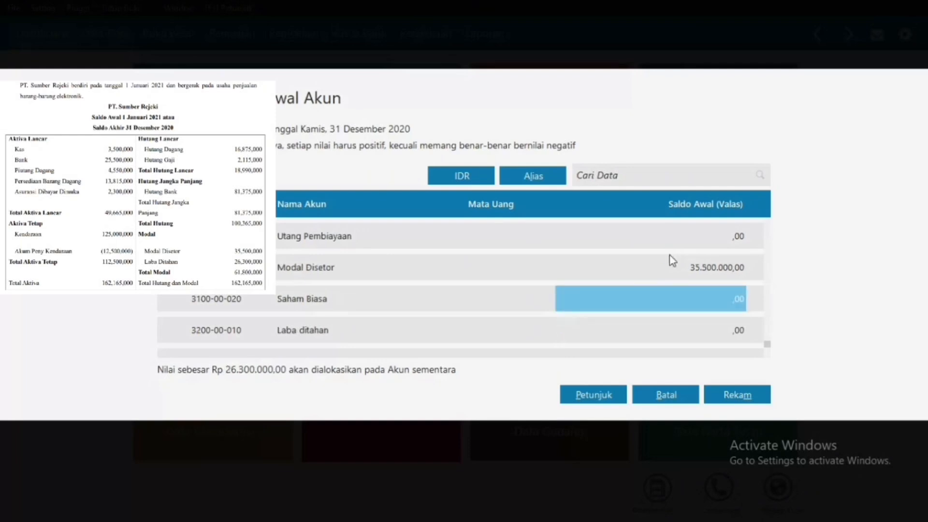
pyautogui.press('Return')
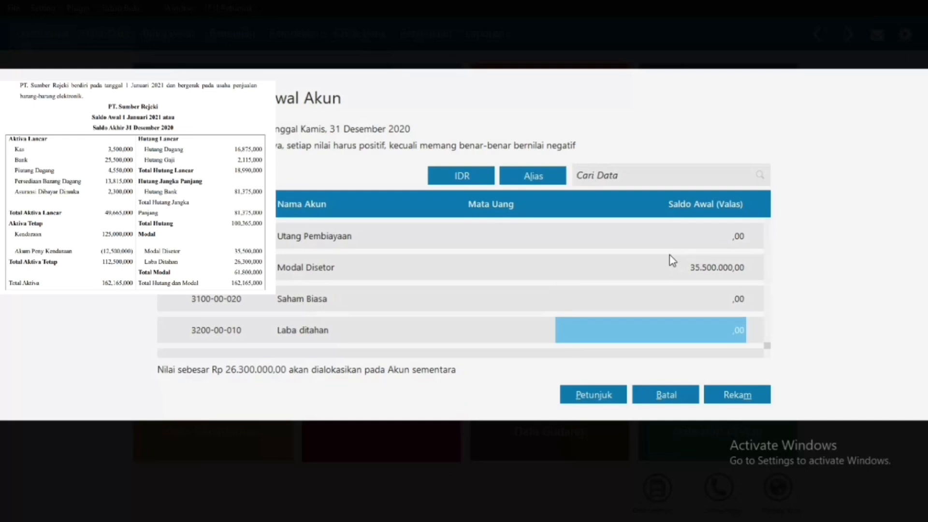
pyautogui.write('26.300.0')
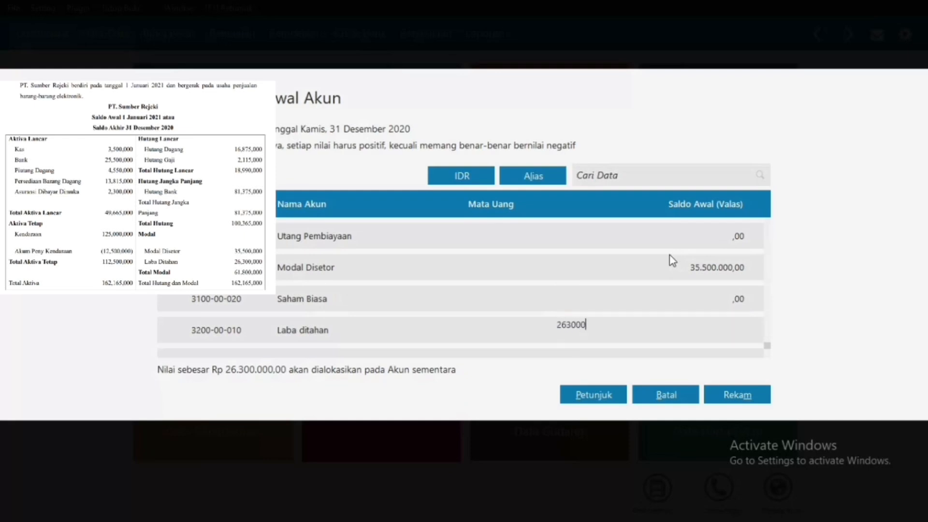
pyautogui.write('00')
pyautogui.press('Return')
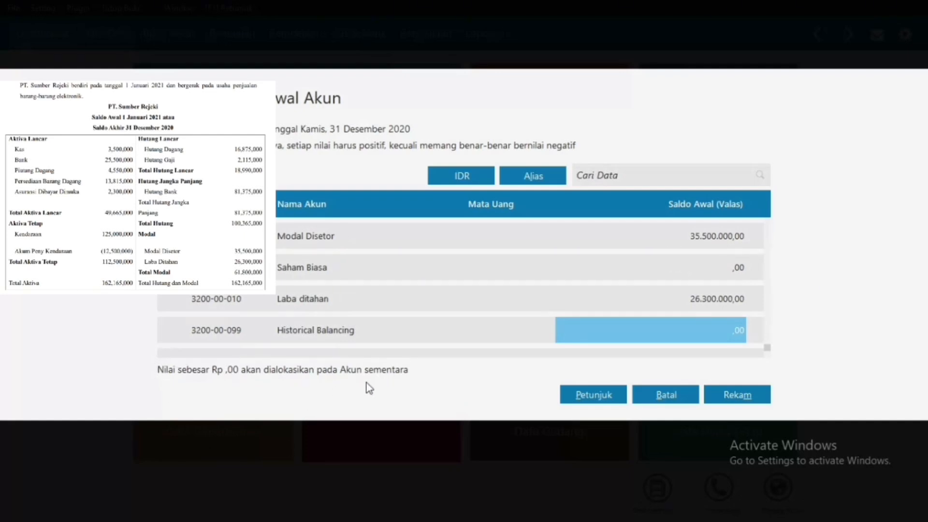
pyautogui.click(738, 398)
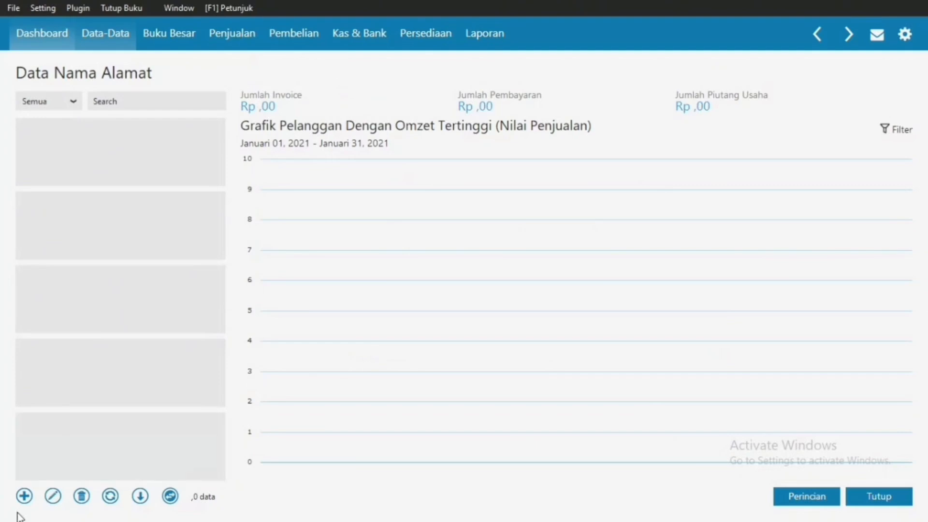
# Step: Create customer records PT. MEGANTARA, PT. UNGGUL UTAMA and CV. CIPTA KREASI one after another
pyautogui.click(24, 503)
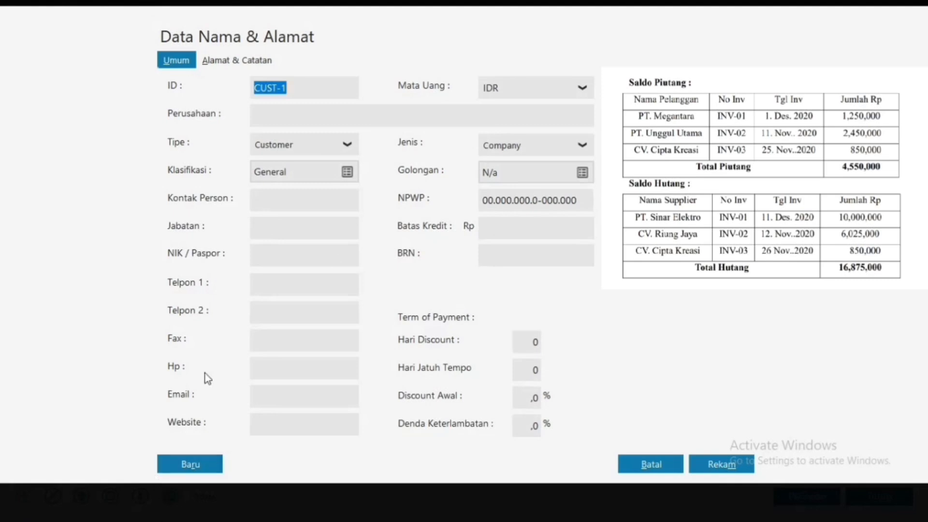
pyautogui.click(335, 119)
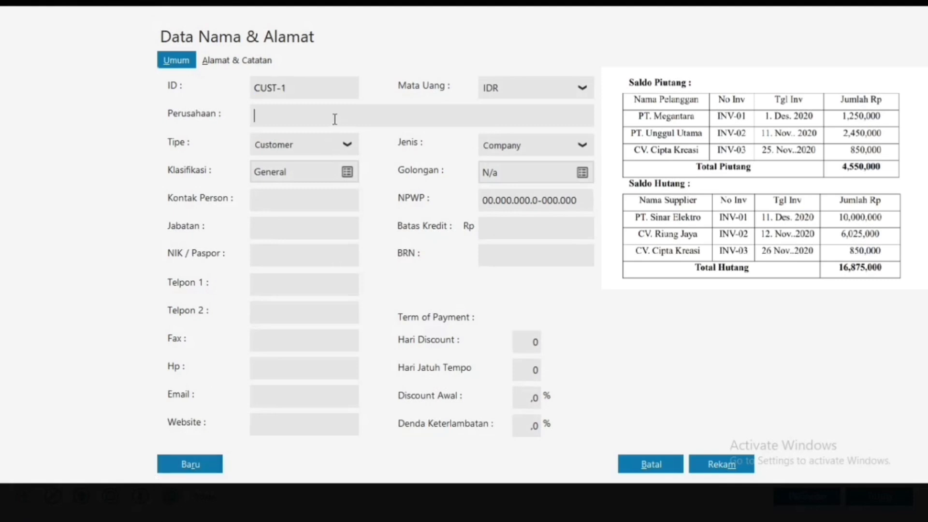
pyautogui.write('PT. MEGANTARA')
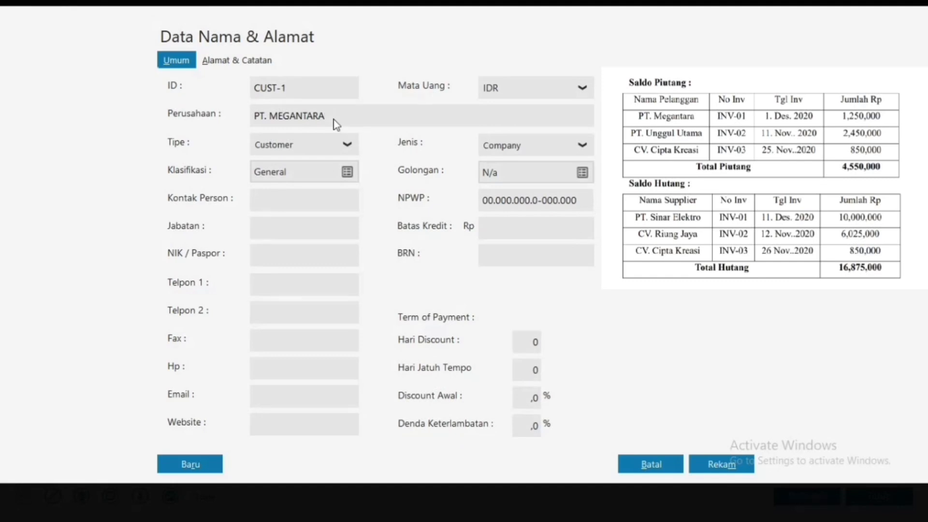
pyautogui.click(167, 459)
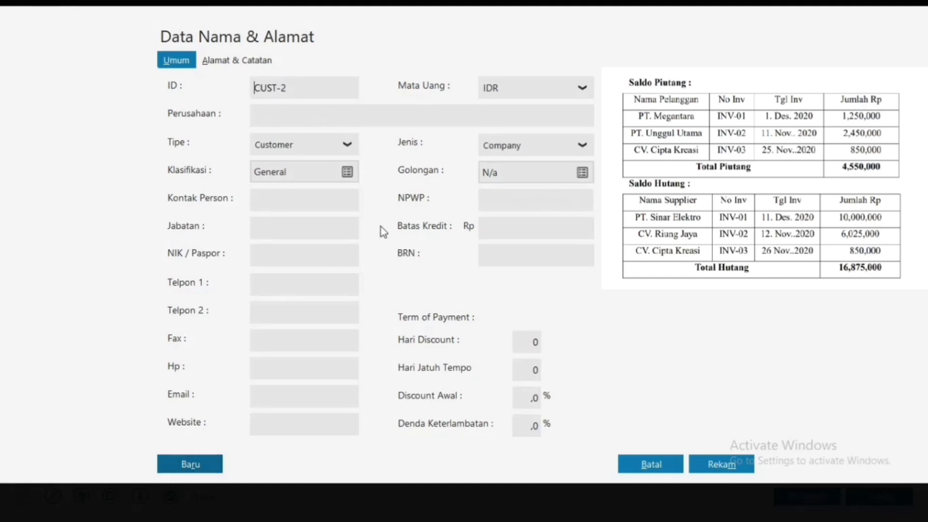
pyautogui.click(338, 119)
pyautogui.write('PT. UNGGU')
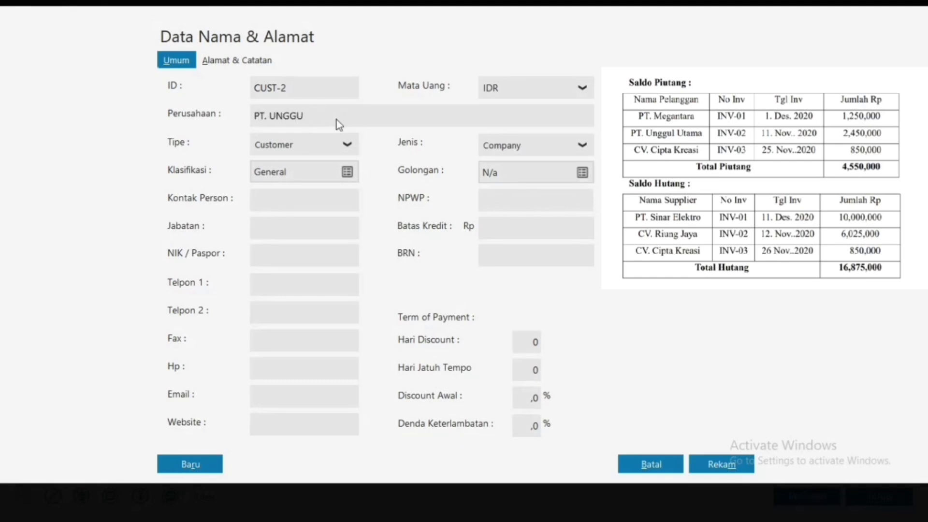
pyautogui.write('L UTAMA')
pyautogui.click(201, 458)
pyautogui.write('CV. CIPTA KREASI')
pyautogui.click(190, 465)
# Step: Set the contact type to Vendor and add PT. SINAR ELEKTRO
pyautogui.click(349, 145)
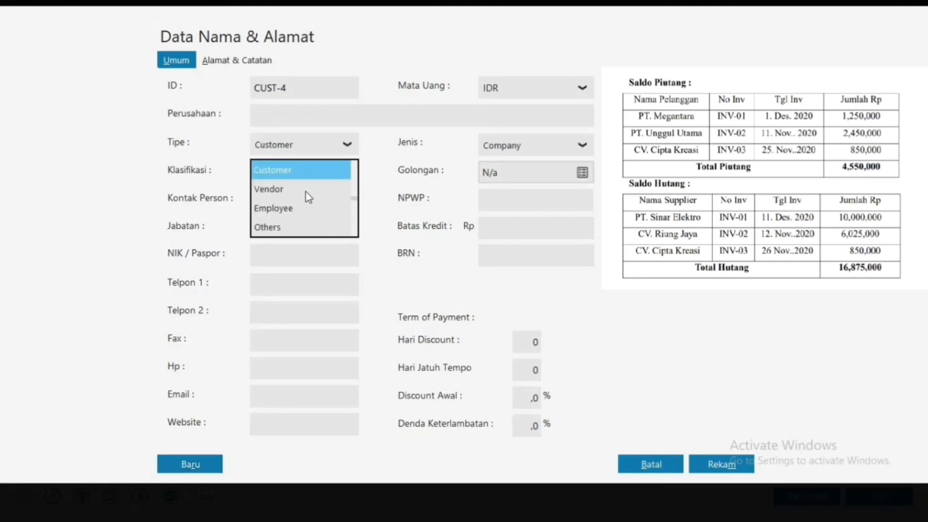
pyautogui.click(269, 190)
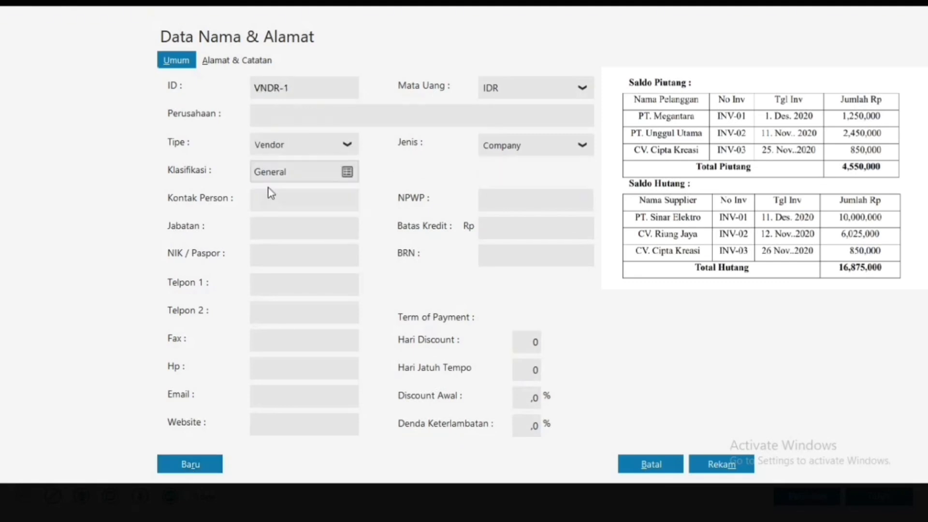
pyautogui.click(293, 120)
pyautogui.write('PT. SINAR ELEKTRO')
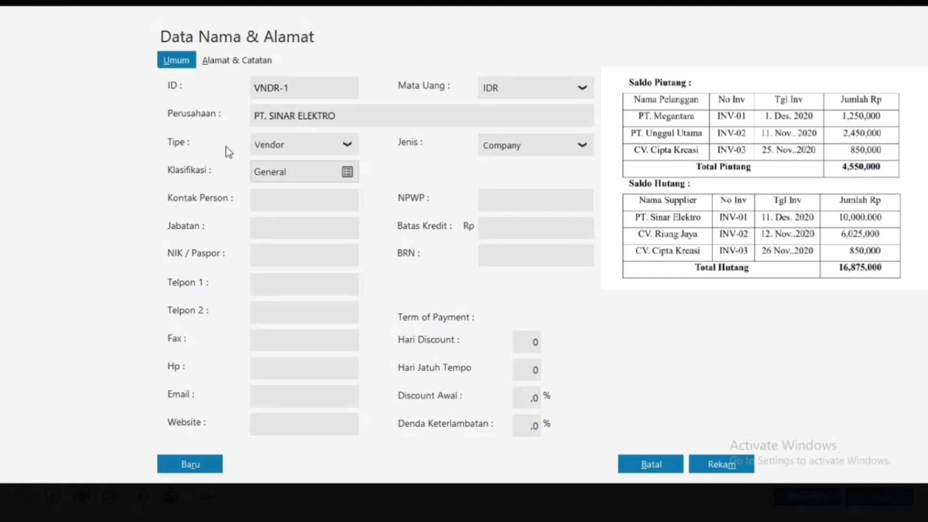
pyautogui.click(182, 471)
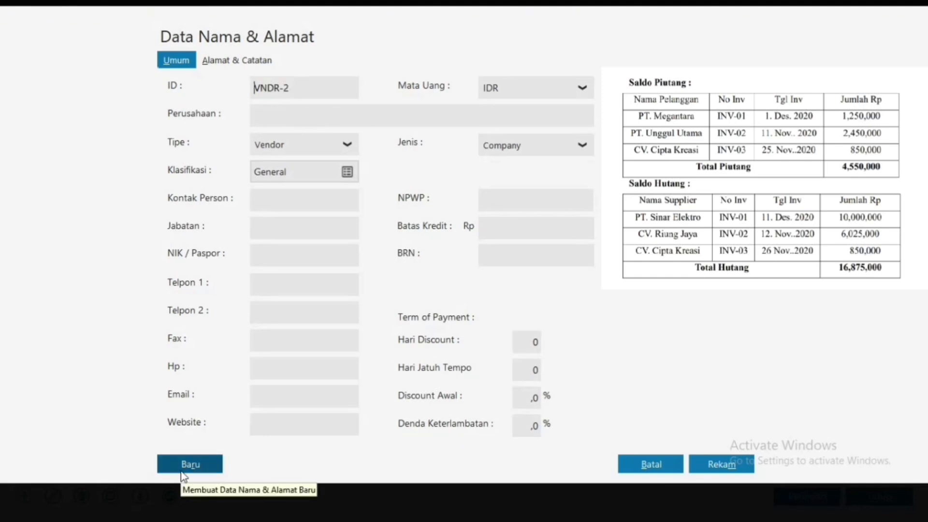
# Step: Add vendors CV. RIUNG JAYA and CV. CIPTA KREASI, then close the entry form
pyautogui.click(296, 119)
pyautogui.write('CV. RIUNG JAYA')
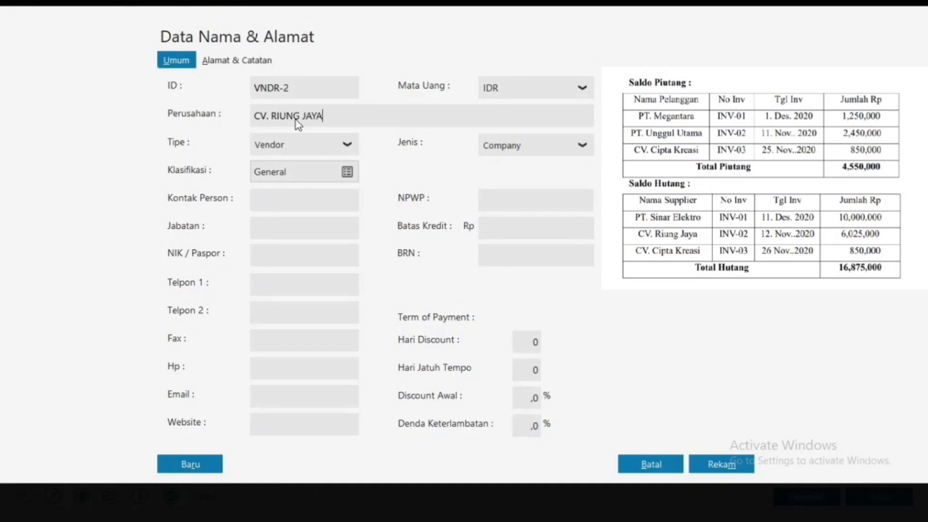
pyautogui.click(190, 464)
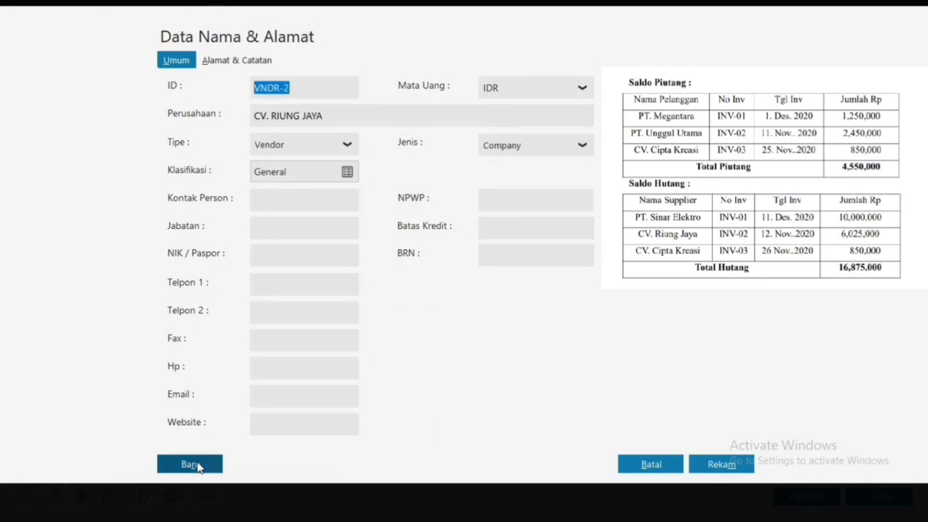
pyautogui.click(295, 119)
pyautogui.write('CV')
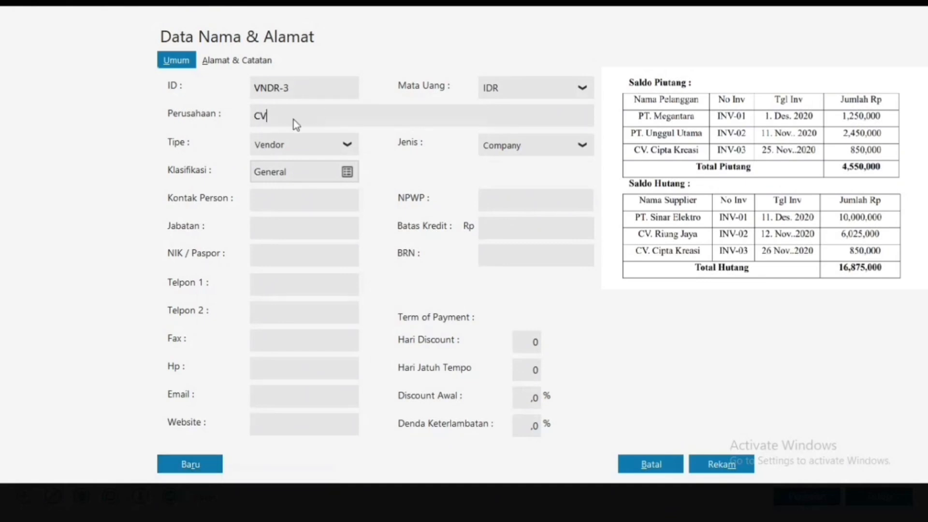
pyautogui.write('. CIPTA KREASI')
pyautogui.click(182, 461)
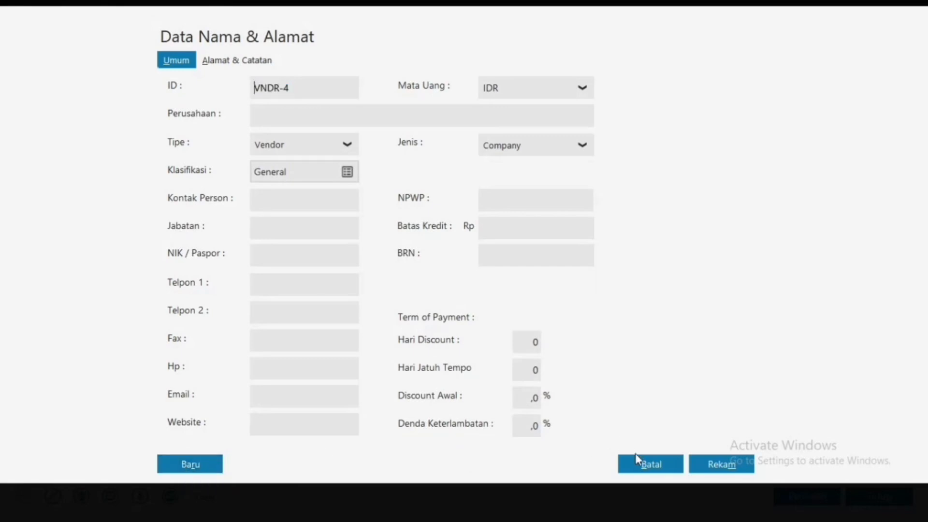
pyautogui.click(638, 462)
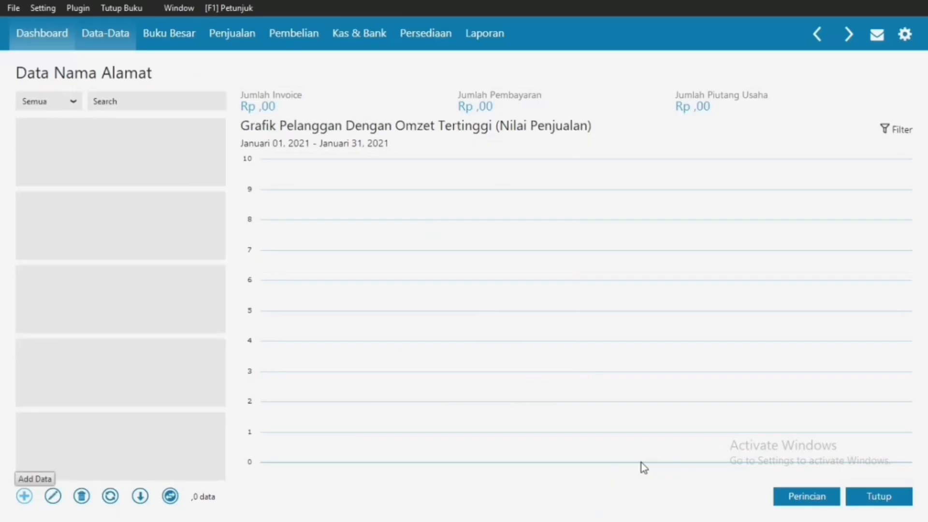
# Step: Refresh the contacts and start a new receivable opening balance entry
pyautogui.click(110, 497)
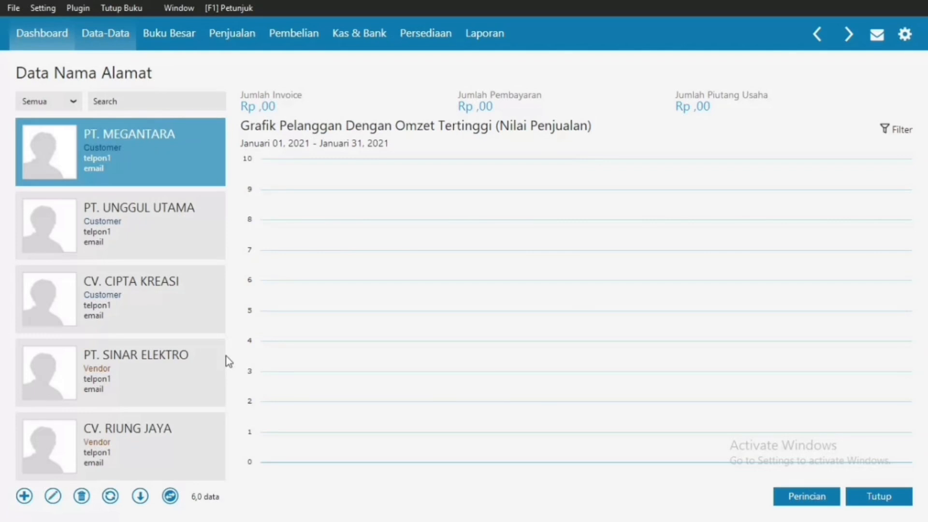
pyautogui.click(41, 7)
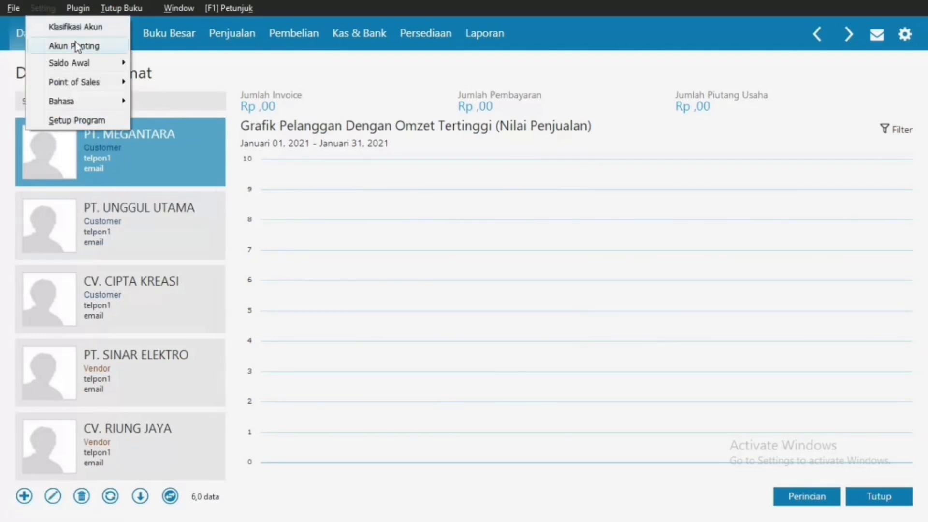
pyautogui.moveTo(78, 60)
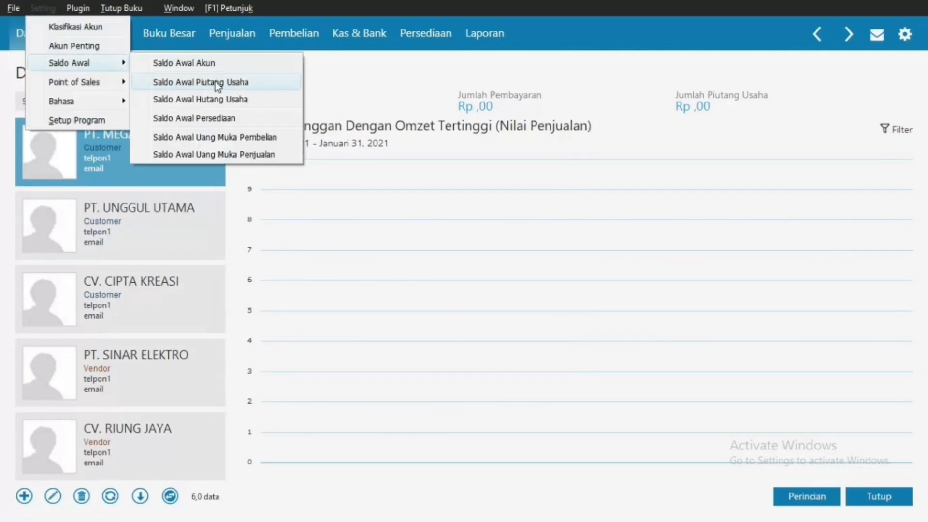
pyautogui.click(217, 83)
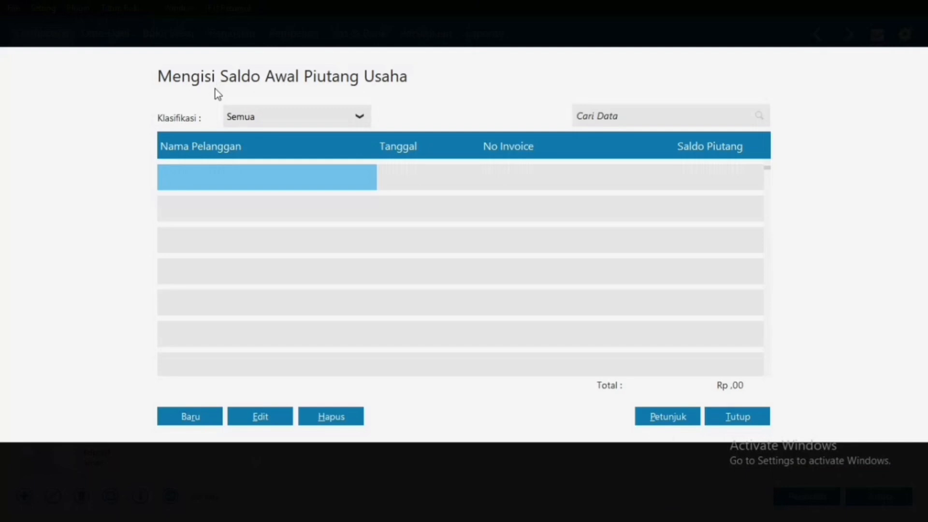
pyautogui.click(212, 416)
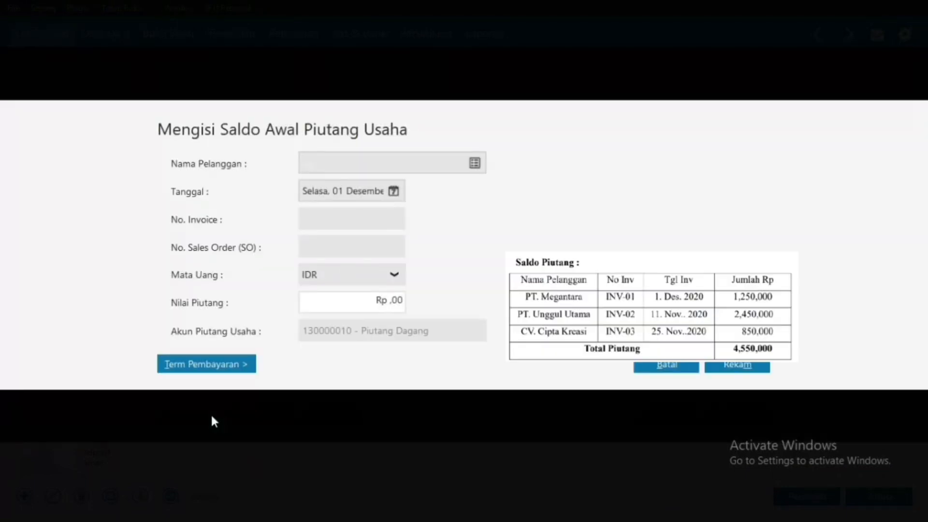
# Step: Save PT. MEGANTARA's receivable: invoice INV-01, dated 01 December 2020, Rp 1.250.000
pyautogui.click(477, 162)
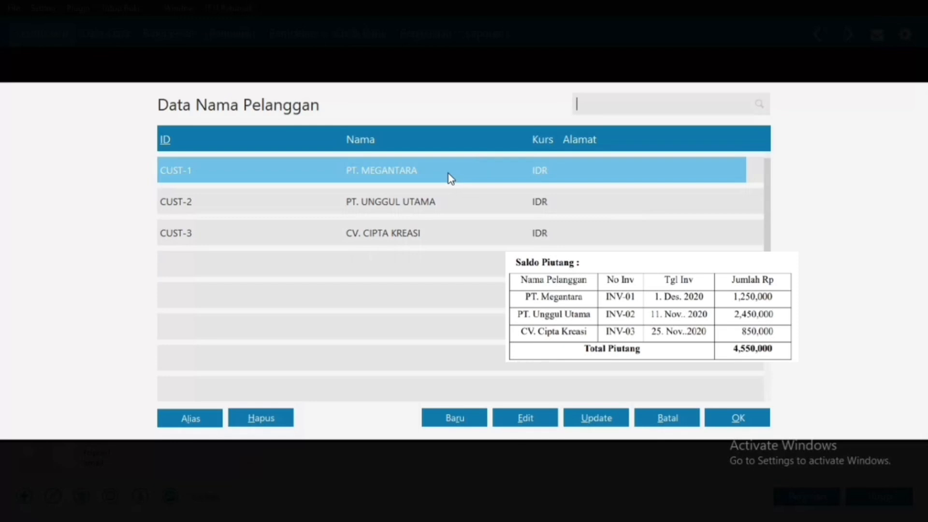
pyautogui.doubleClick(449, 174)
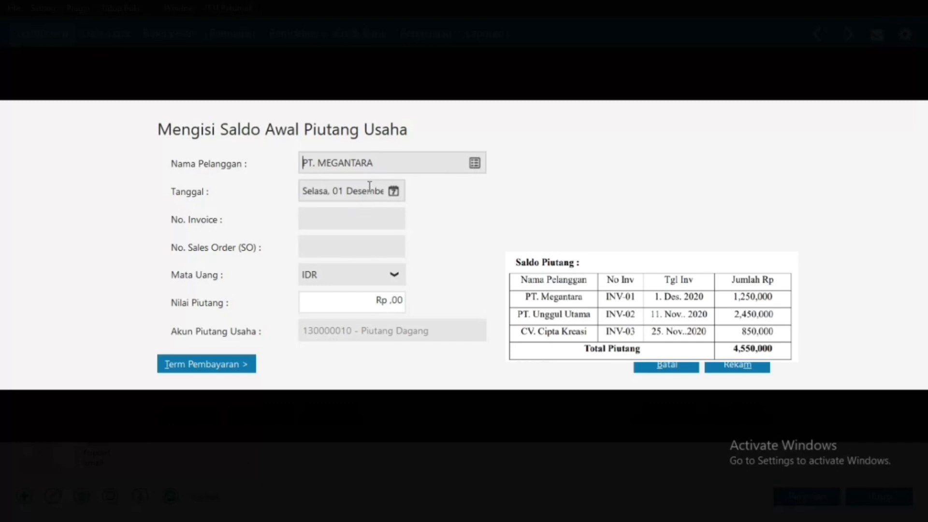
pyautogui.click(395, 195)
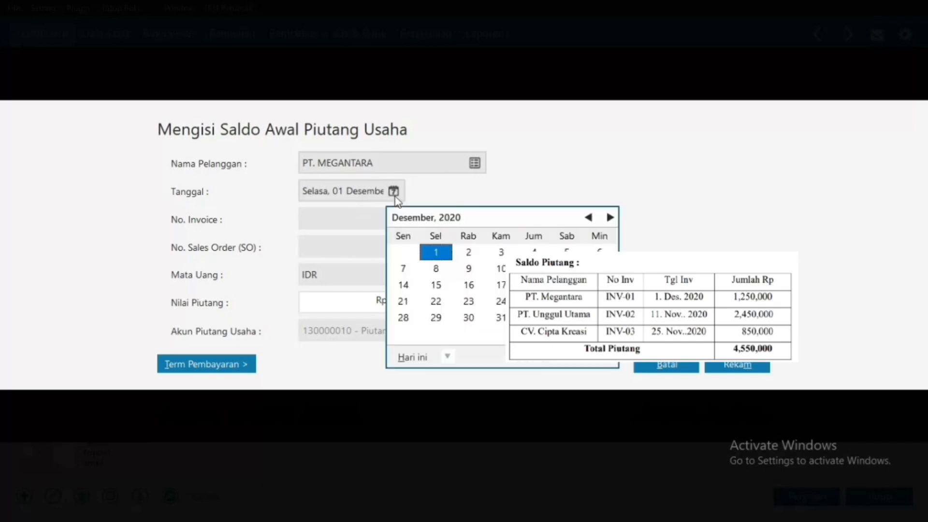
pyautogui.click(599, 363)
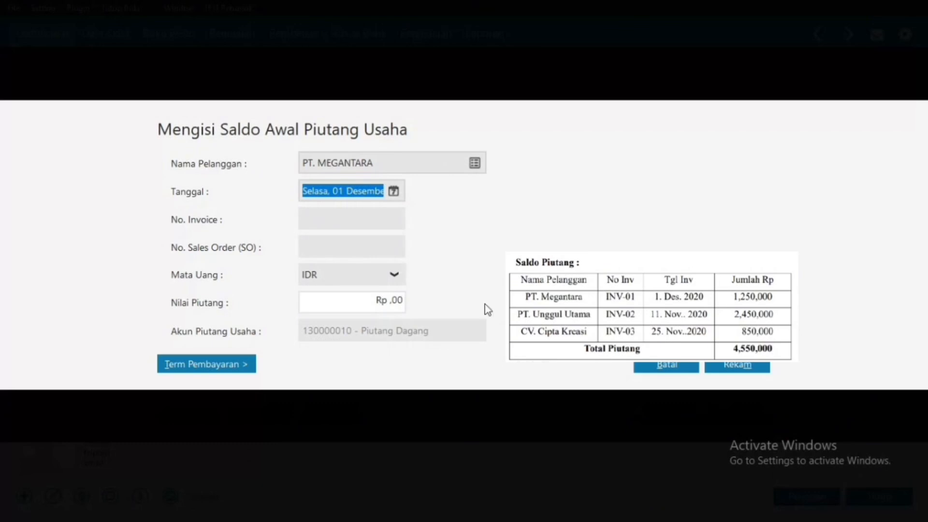
pyautogui.click(366, 221)
pyautogui.write('INV')
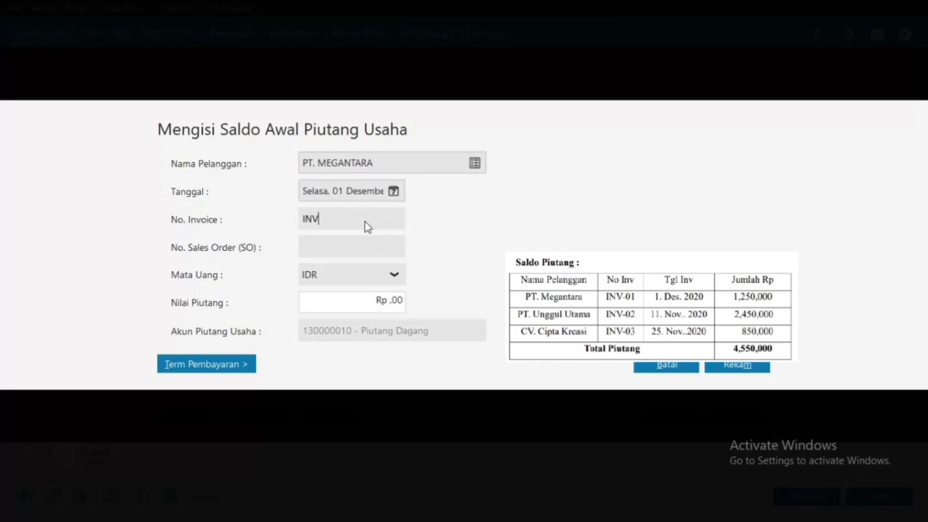
pyautogui.write('-01')
pyautogui.click(354, 300)
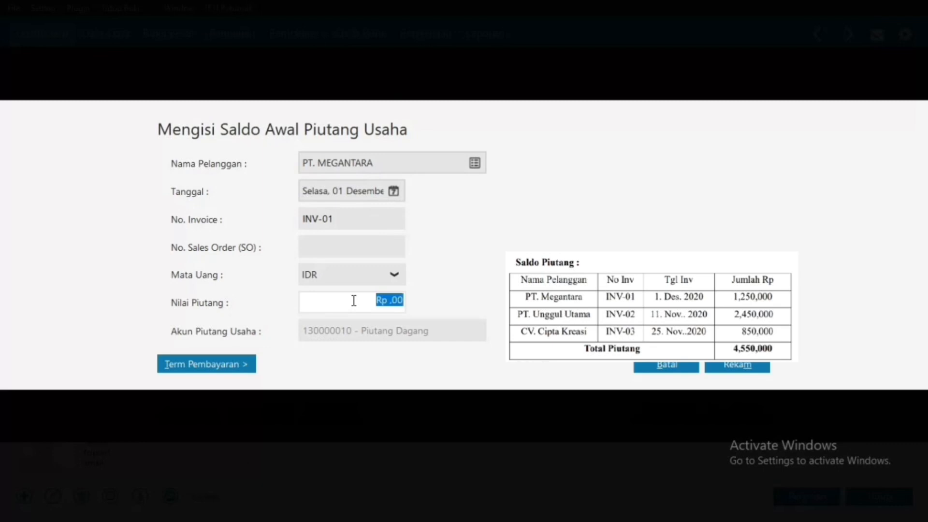
pyautogui.write('1250000')
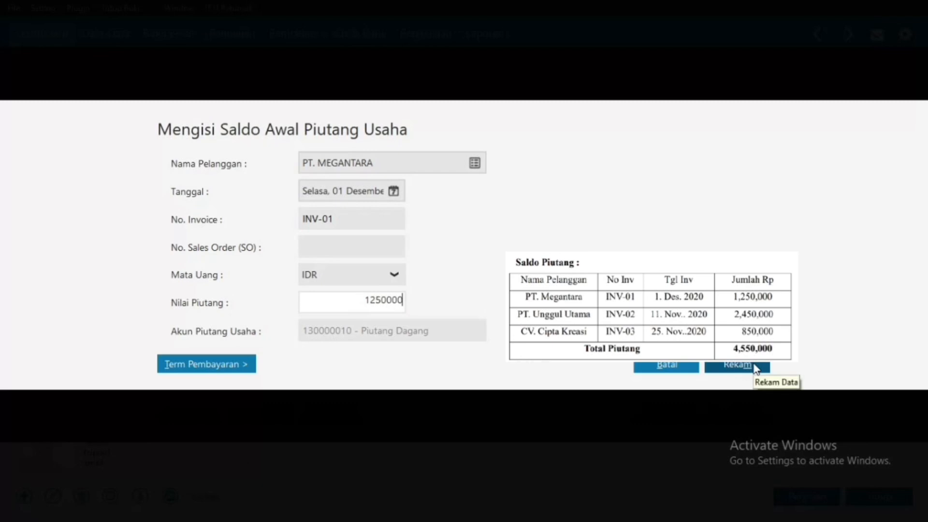
pyautogui.click(756, 367)
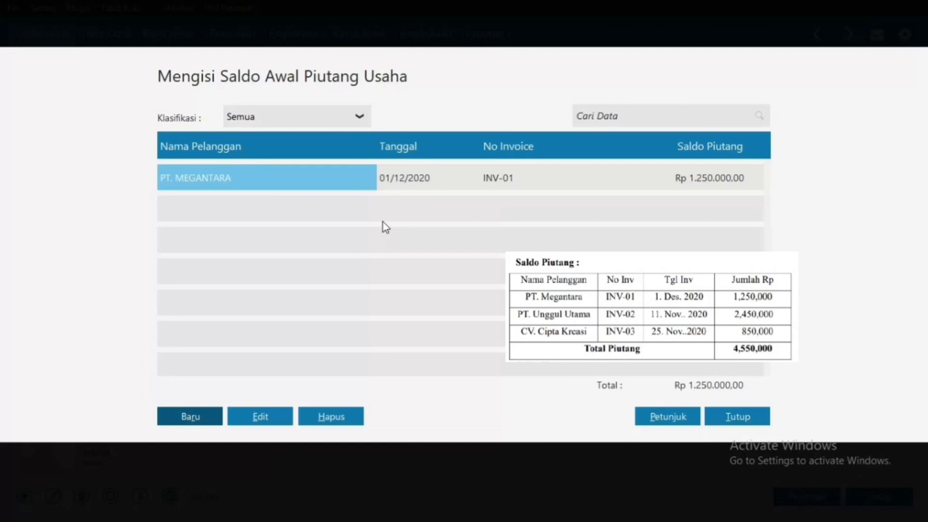
# Step: Record PT. UNGGUL UTAMA's opening receivable, invoice INV-02 for Rp 2.450.000
pyautogui.click(193, 420)
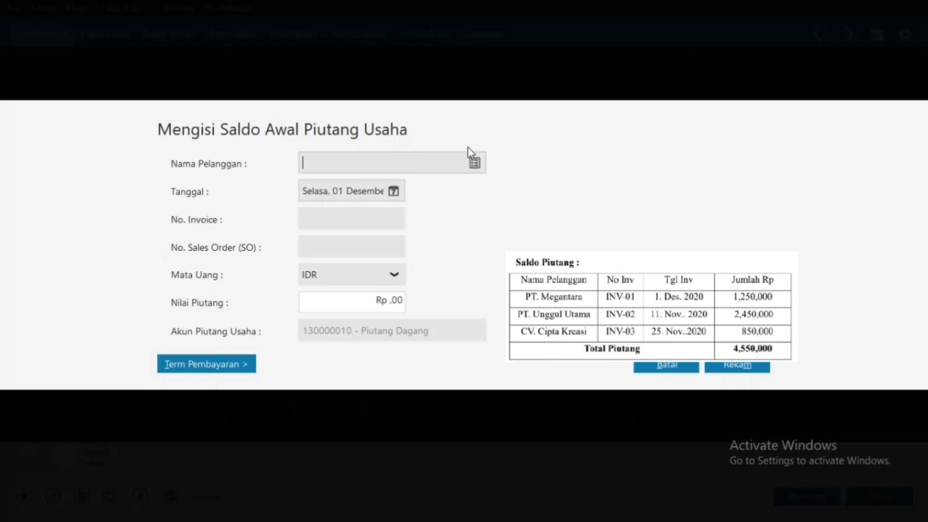
pyautogui.click(479, 167)
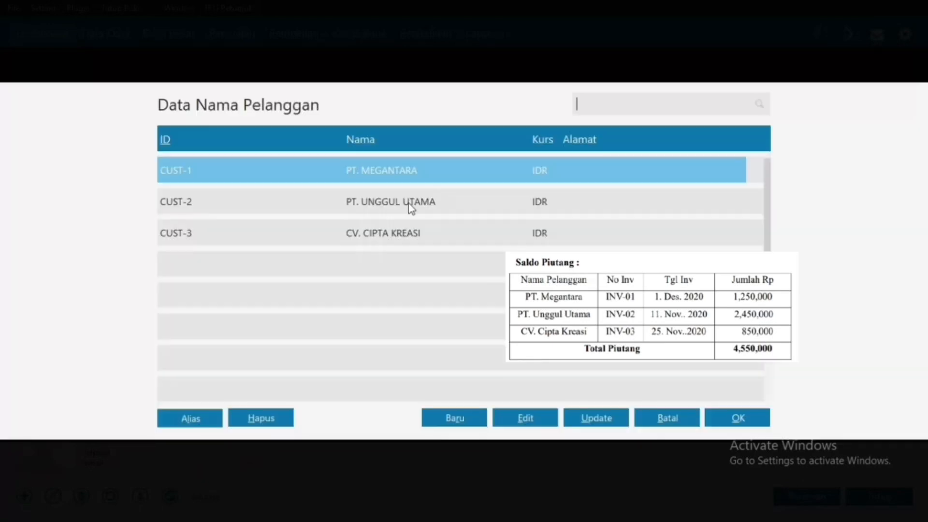
pyautogui.click(401, 209)
pyautogui.doubleClick(400, 209)
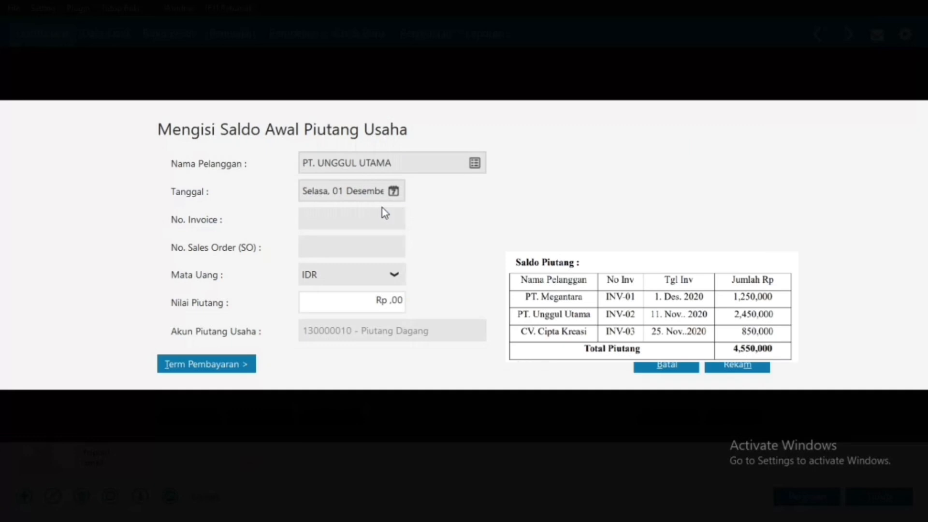
pyautogui.click(363, 220)
pyautogui.write('INV-02')
pyautogui.click(386, 303)
pyautogui.write('2450000')
pyautogui.click(337, 219)
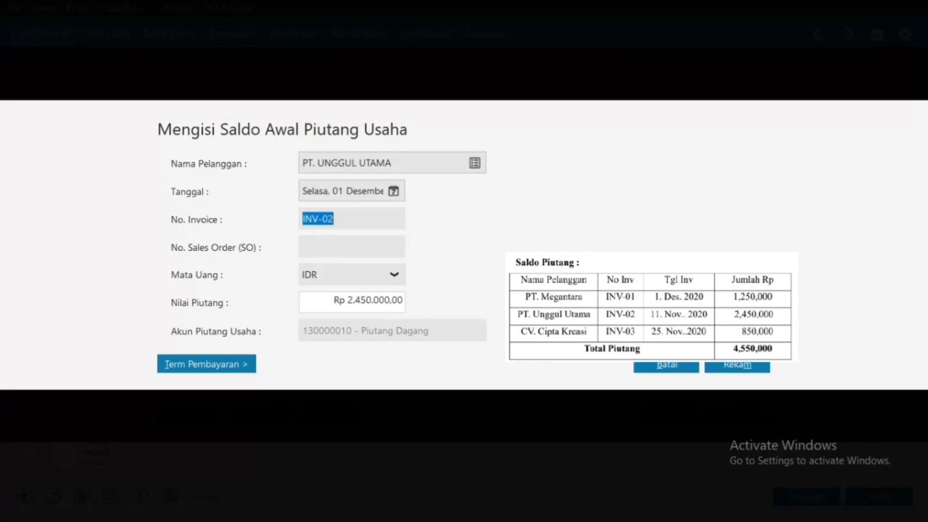
pyautogui.click(763, 371)
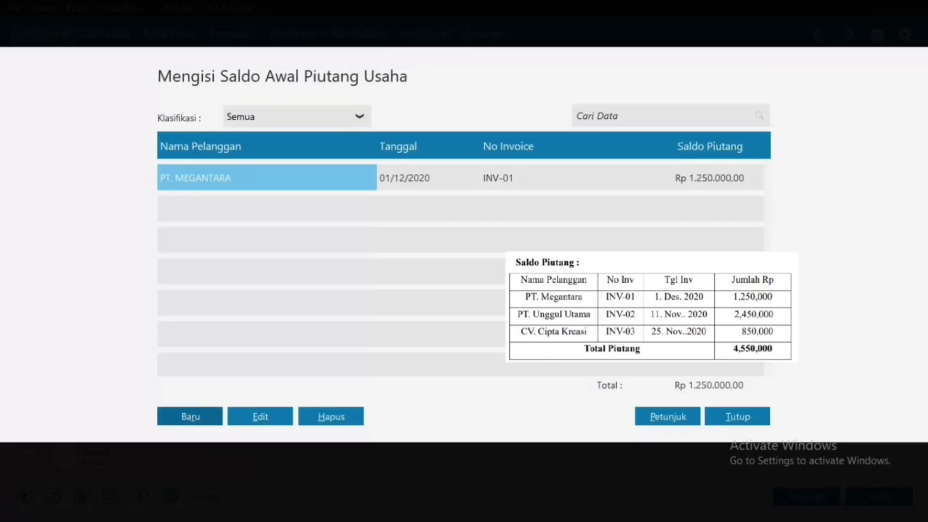
# Step: Record CV. CIPTA KREASI's opening receivable, invoice INV-03 for Rp 850.000
pyautogui.click(213, 417)
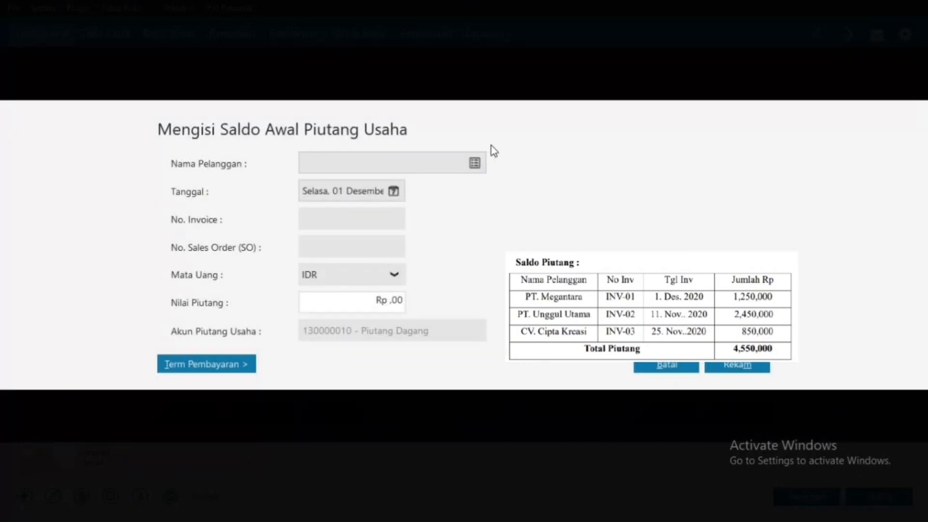
pyautogui.click(475, 163)
pyautogui.doubleClick(397, 234)
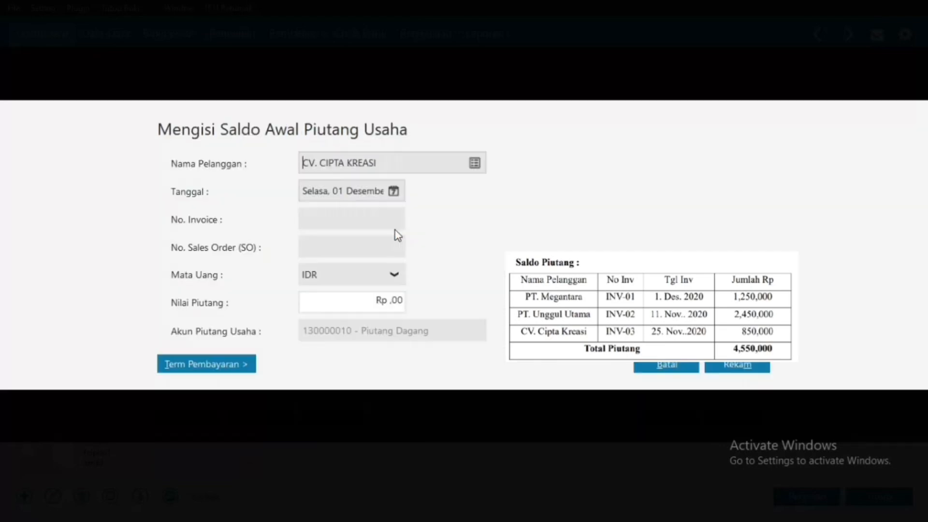
pyautogui.click(371, 222)
pyautogui.write('INV-03')
pyautogui.click(361, 304)
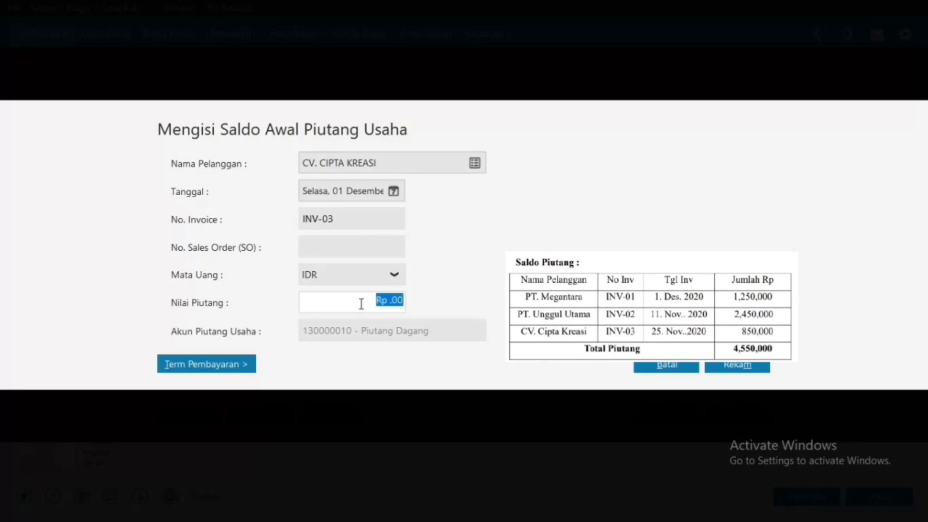
pyautogui.write('850000')
pyautogui.click(729, 366)
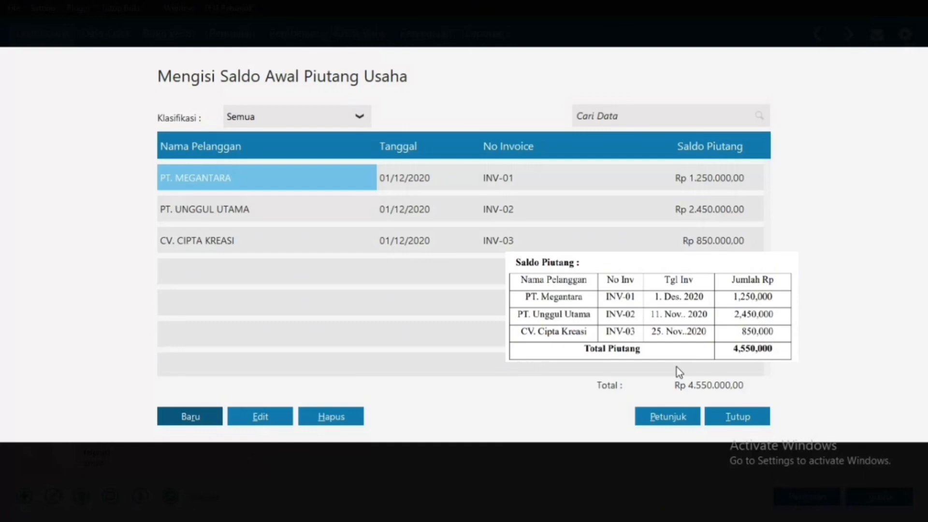
# Step: Change PT. UNGGUL UTAMA's INV-02 receivable date to 11 November 2020
pyautogui.click(412, 177)
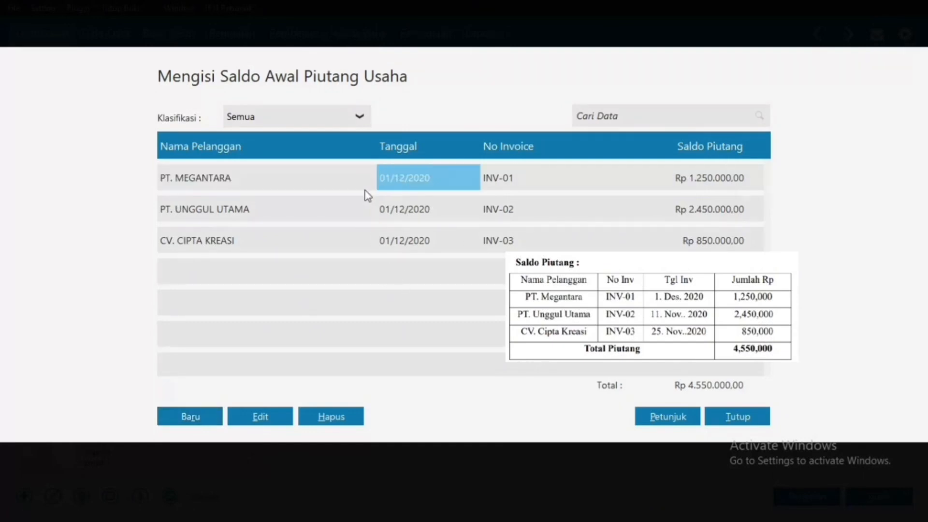
pyautogui.click(419, 207)
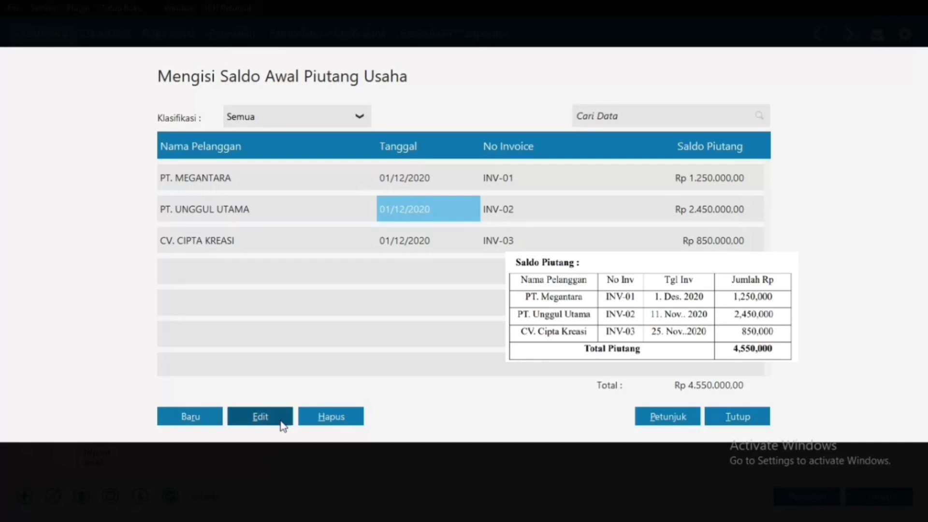
pyautogui.click(284, 425)
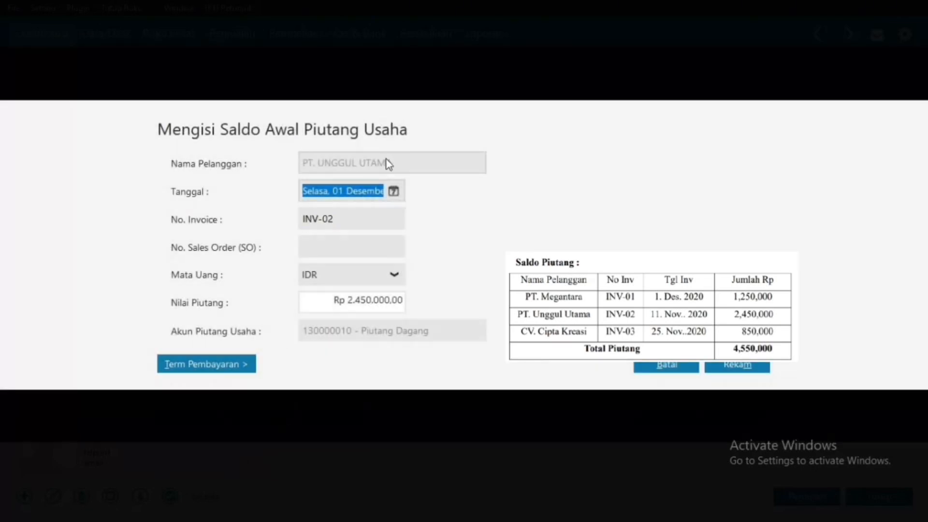
pyautogui.click(393, 192)
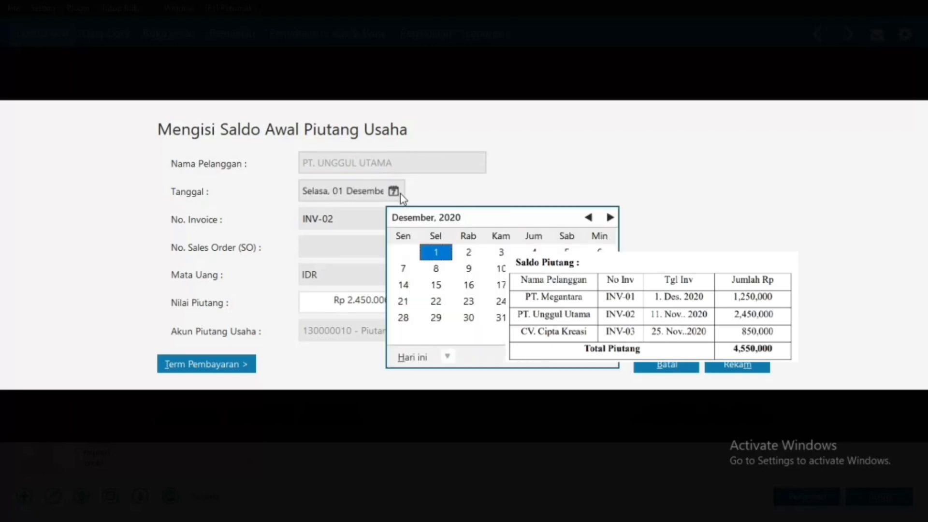
pyautogui.click(594, 216)
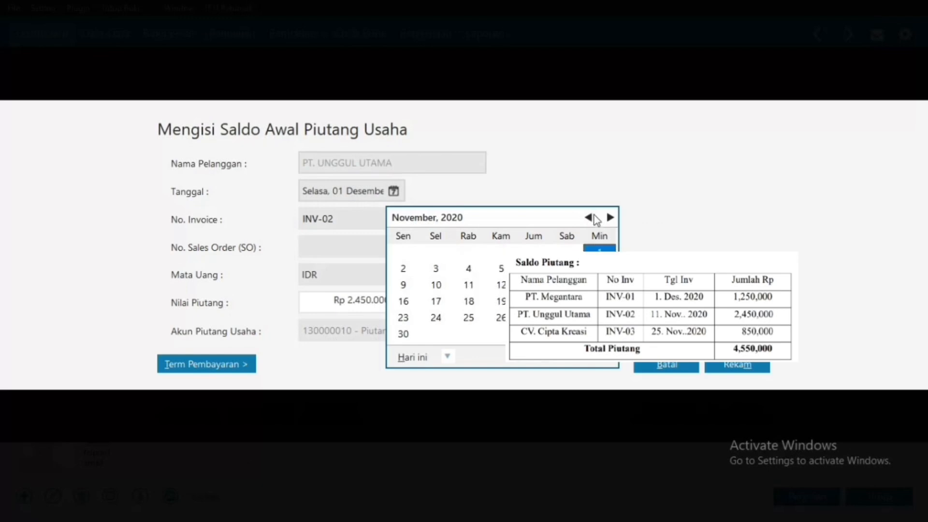
pyautogui.click(468, 287)
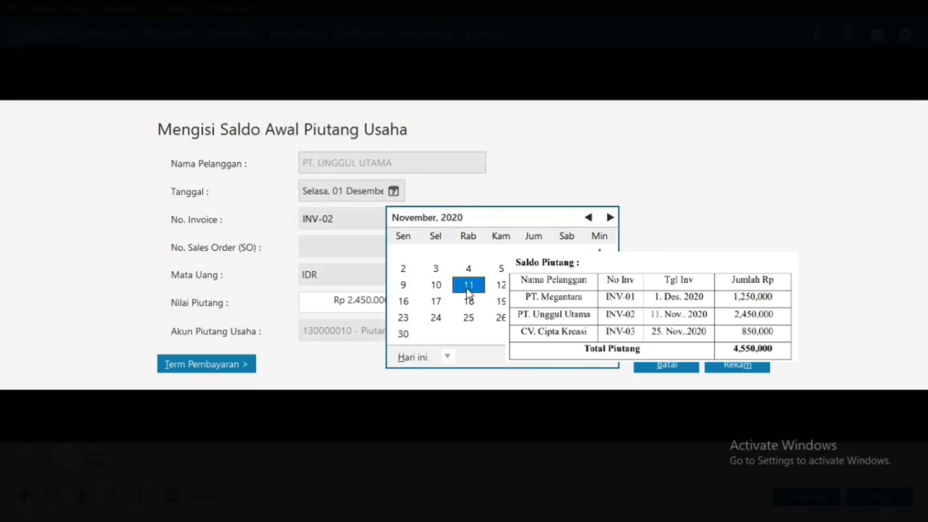
pyautogui.click(608, 367)
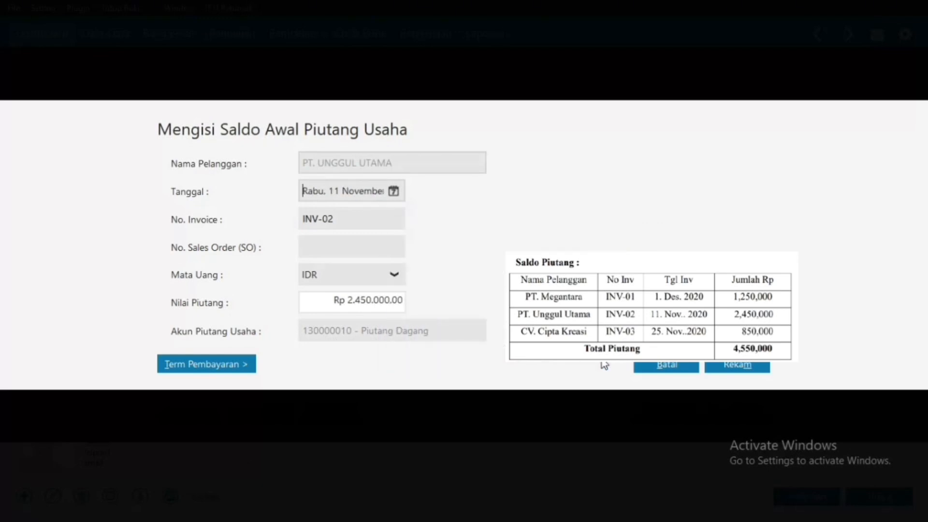
pyautogui.click(730, 367)
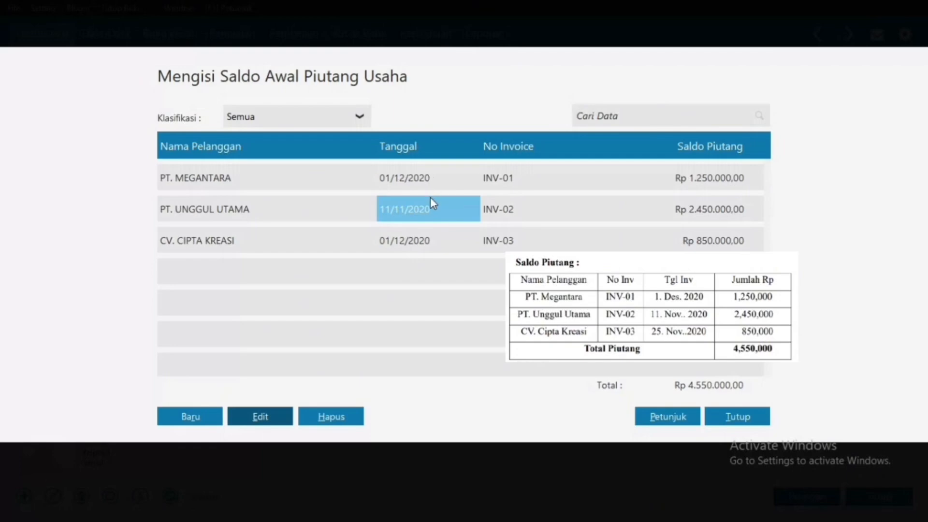
# Step: Change CV. CIPTA KREASI's INV-03 receivable date to 25 November 2020
pyautogui.click(408, 244)
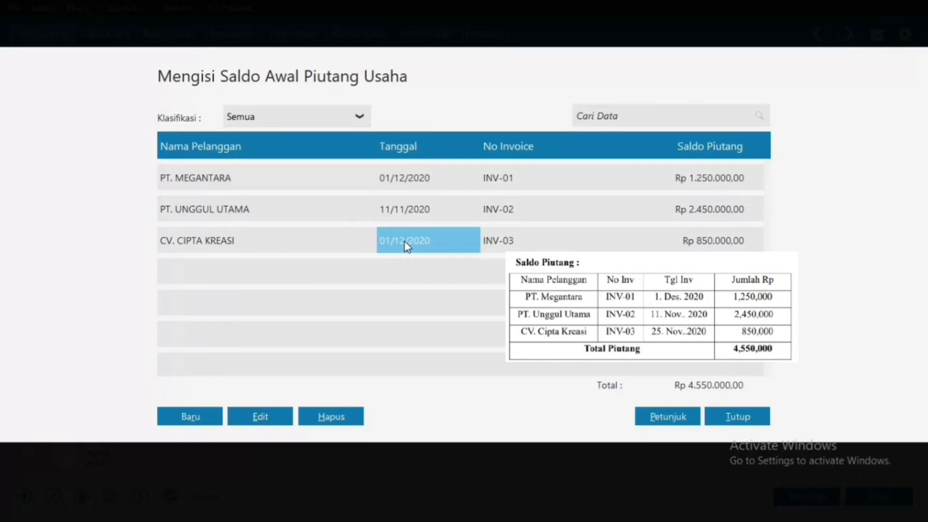
pyautogui.click(261, 417)
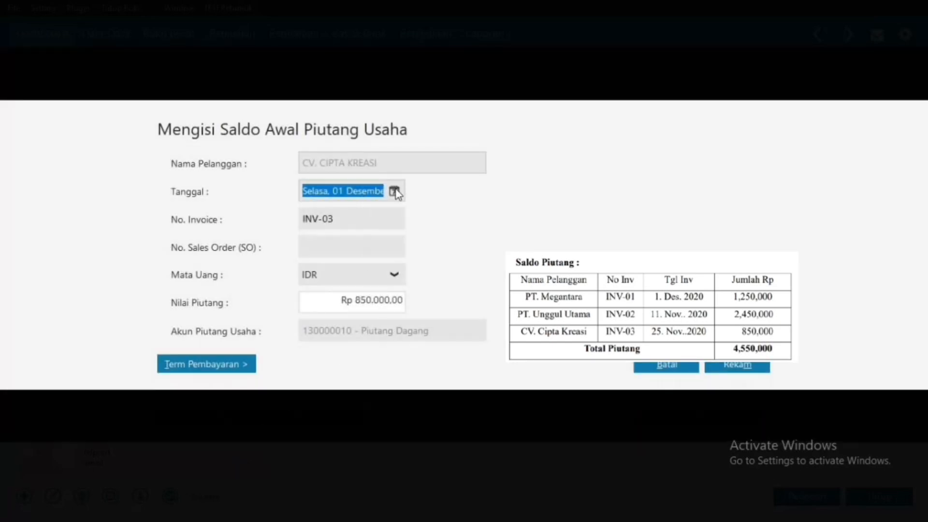
pyautogui.click(394, 191)
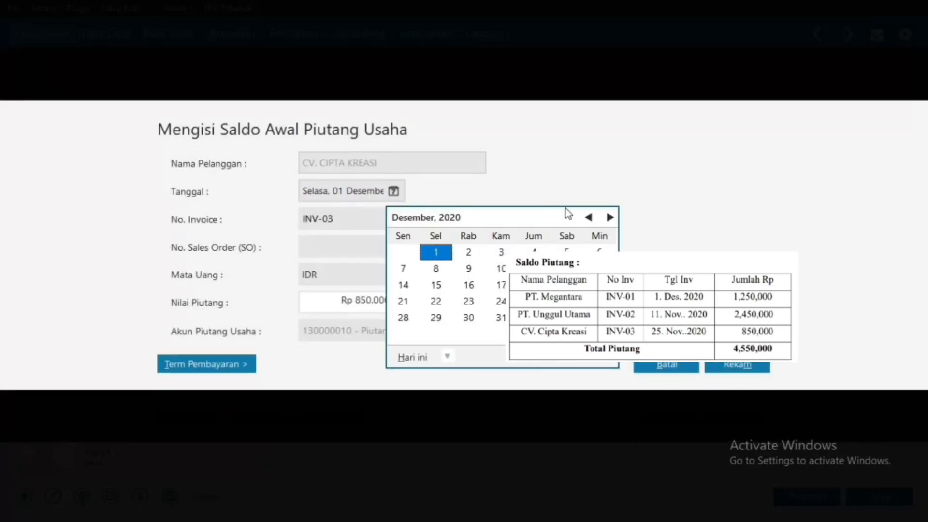
pyautogui.click(588, 218)
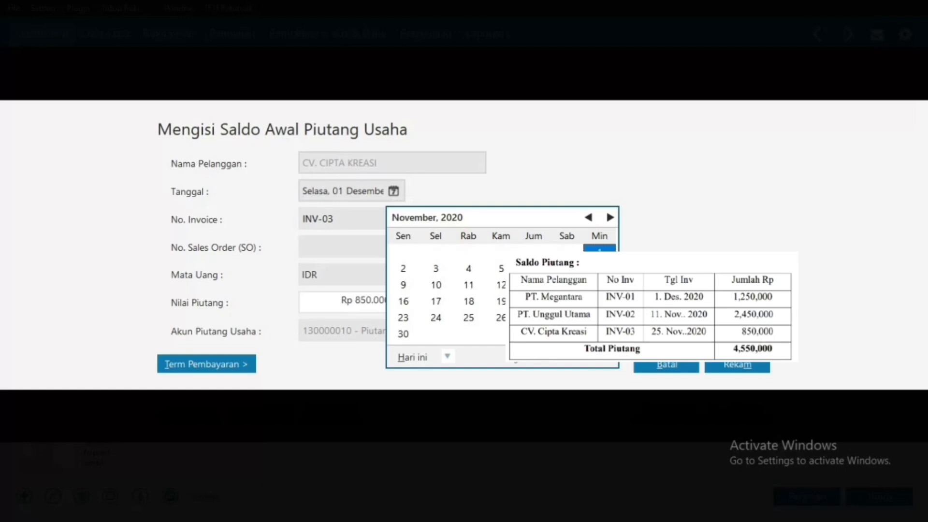
pyautogui.click(476, 320)
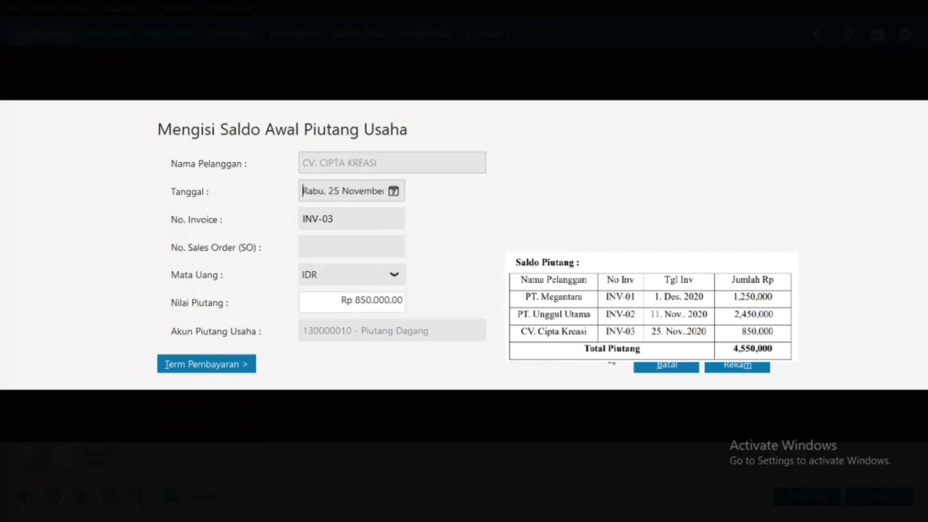
pyautogui.click(729, 368)
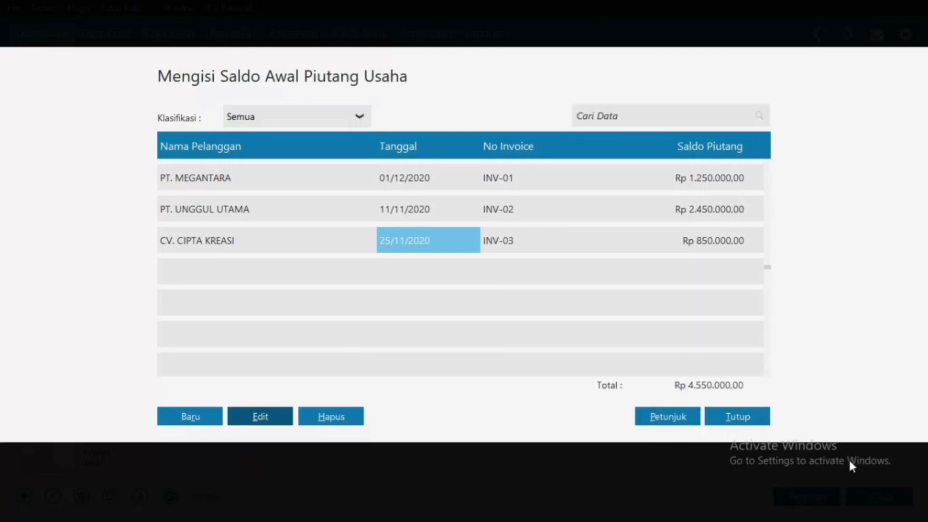
# Step: Close the receivables list and start a new supplier payable opening balance entry
pyautogui.click(738, 416)
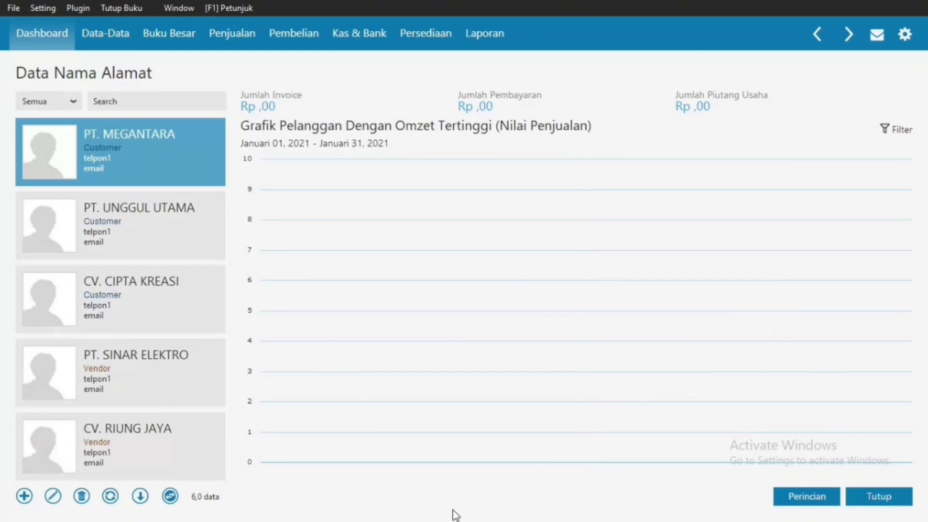
pyautogui.click(112, 496)
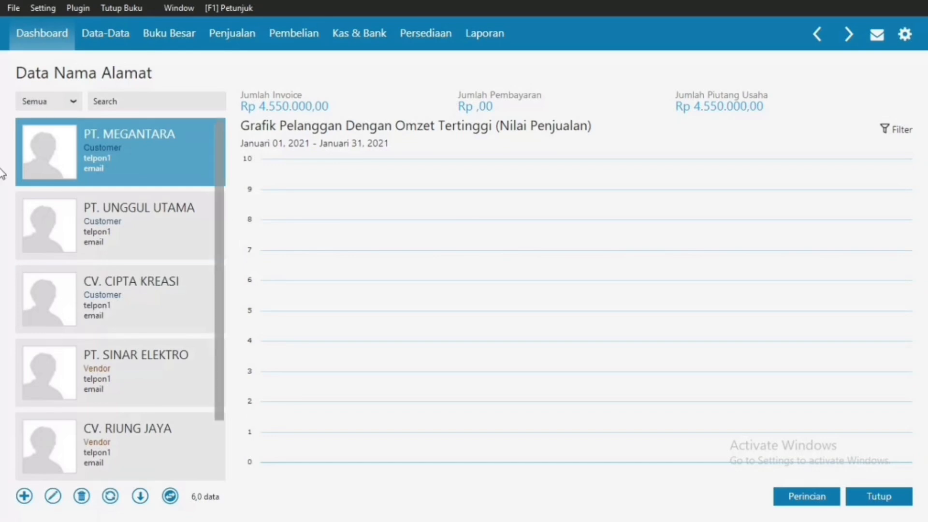
pyautogui.click(89, 33)
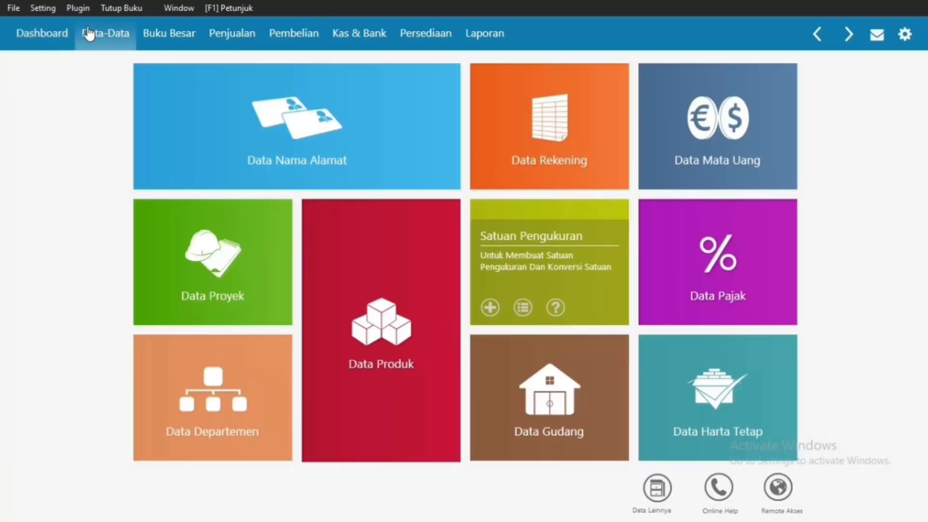
pyautogui.click(42, 7)
pyautogui.moveTo(116, 63)
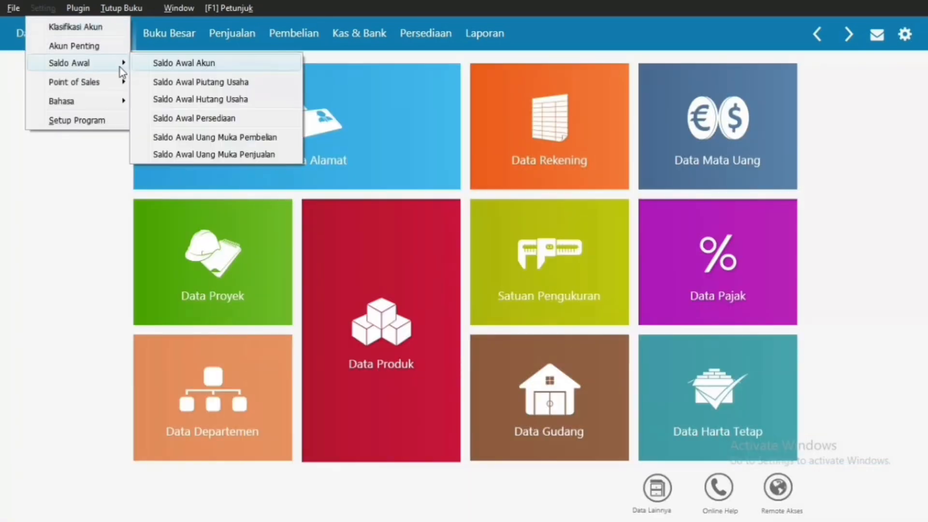
pyautogui.click(228, 107)
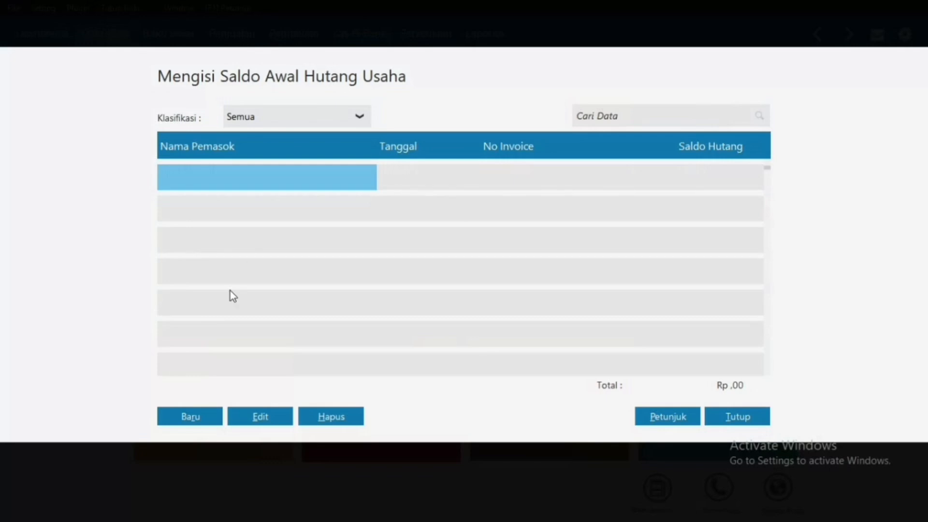
pyautogui.click(177, 412)
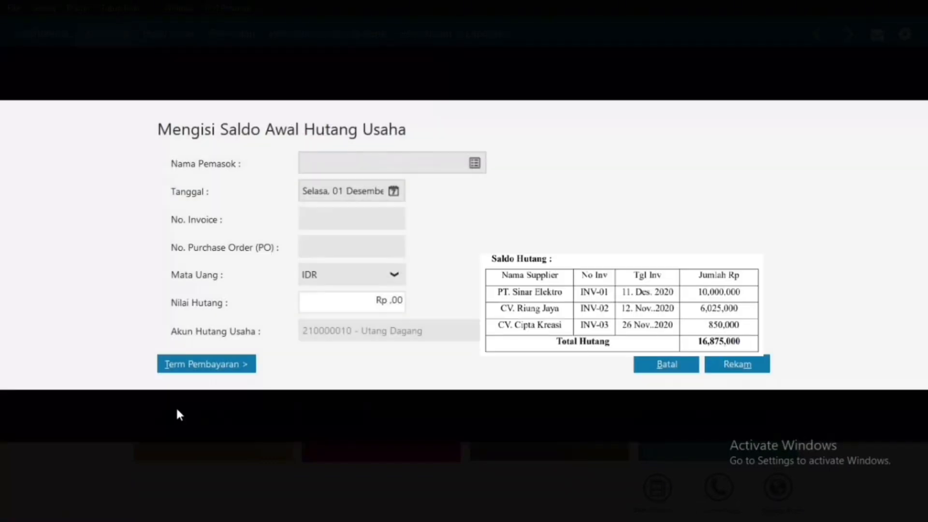
# Step: Save PT. SINAR ELEKTRO's payable: invoice INV-01, dated 11 December 2020, Rp 10.000.000
pyautogui.click(473, 165)
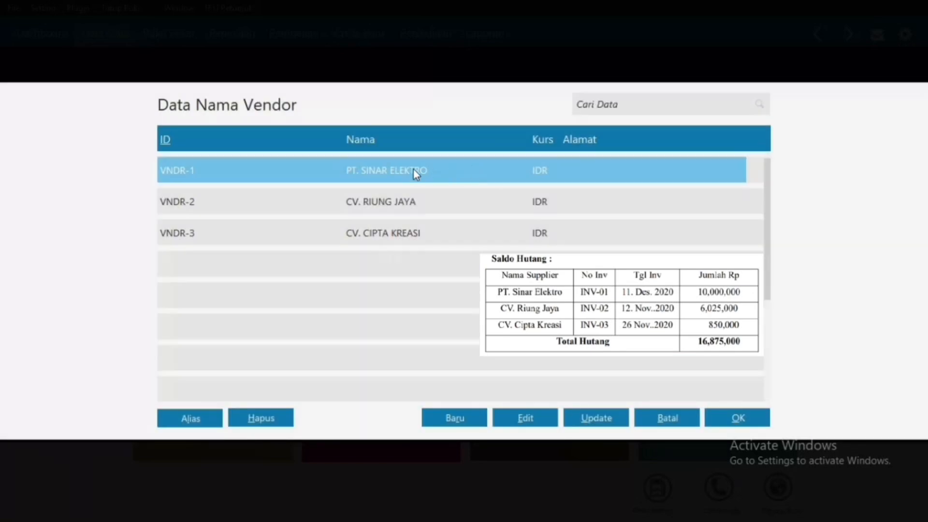
pyautogui.doubleClick(413, 170)
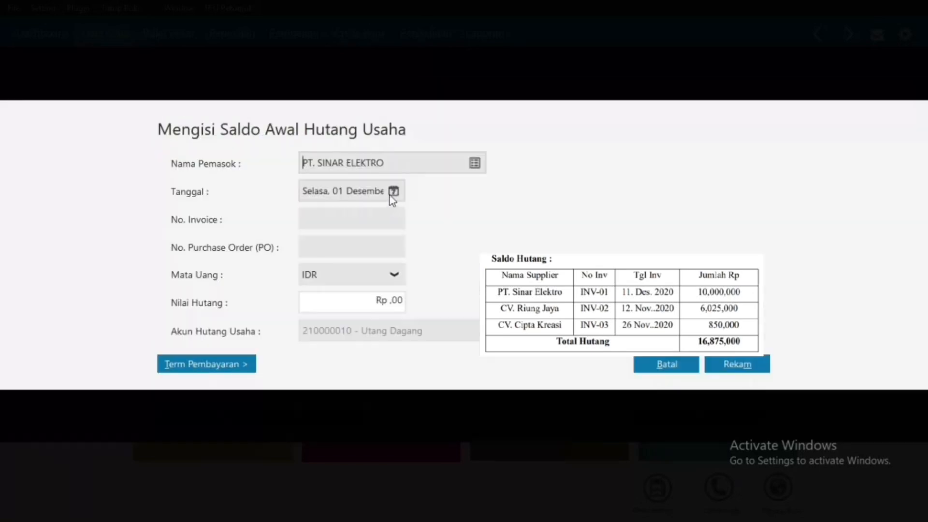
pyautogui.click(390, 195)
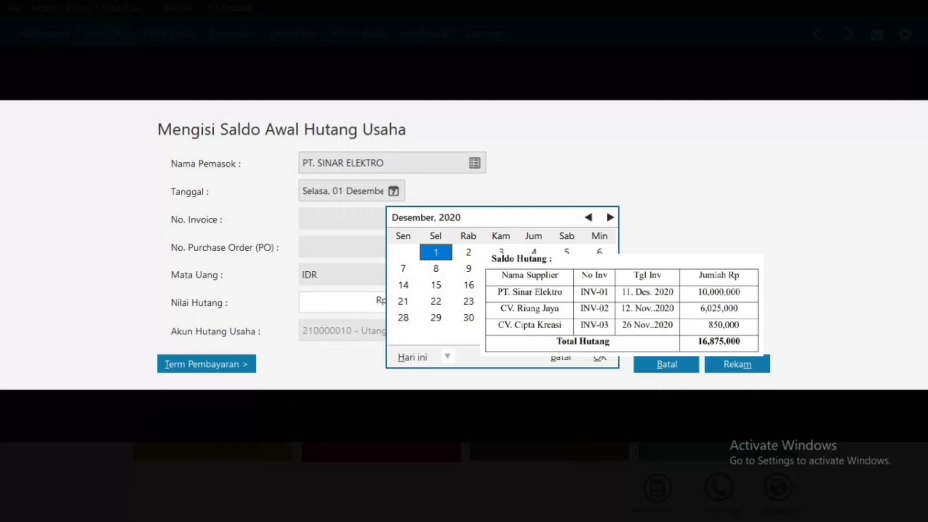
pyautogui.click(533, 268)
pyautogui.click(600, 358)
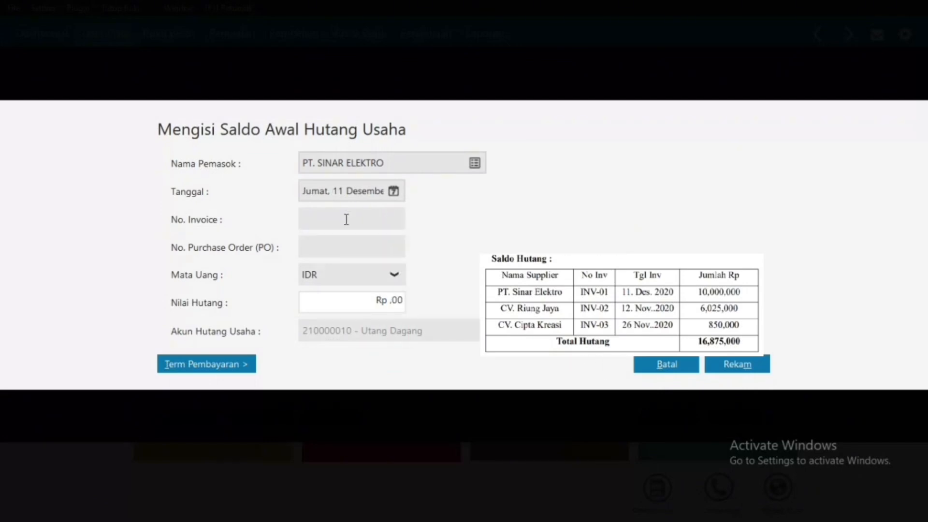
pyautogui.write('V')
pyautogui.press('BackSpace')
pyautogui.write('INV-01')
pyautogui.click(350, 293)
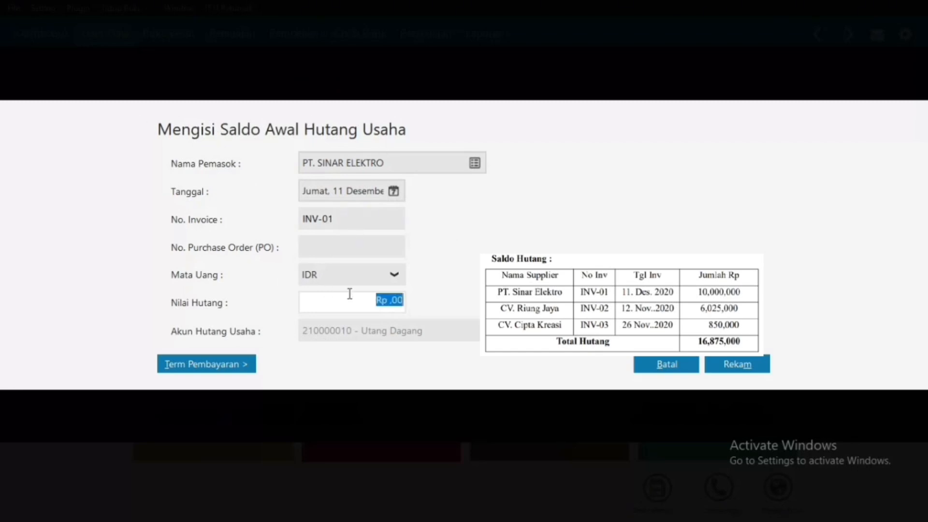
pyautogui.write('10000000')
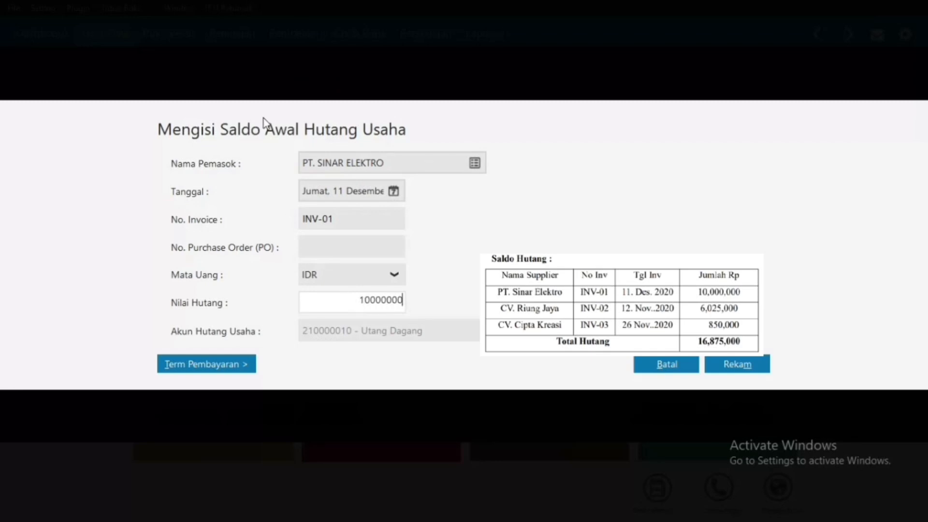
pyautogui.click(356, 213)
pyautogui.click(722, 369)
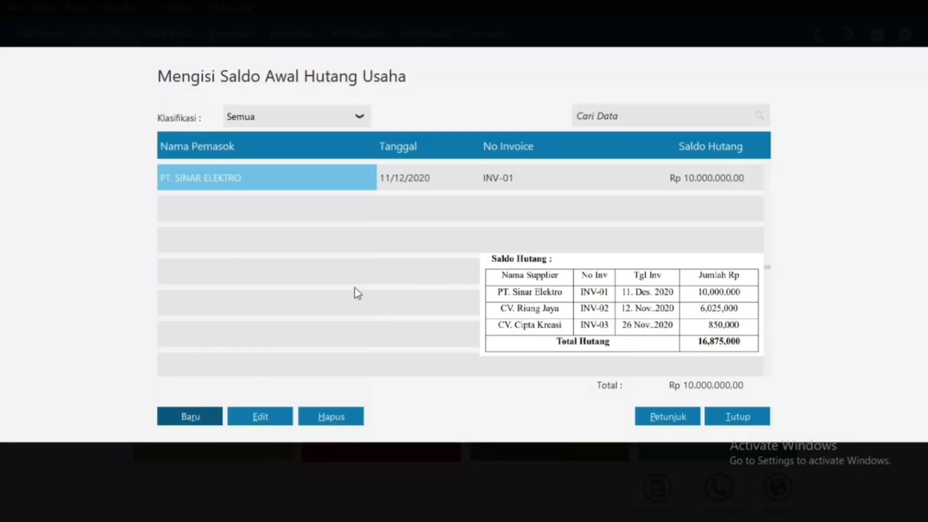
# Step: Record CV. RIUNG JAYA's opening payable INV-02 dated 12 November 2020 for Rp 6.025.000
pyautogui.click(189, 415)
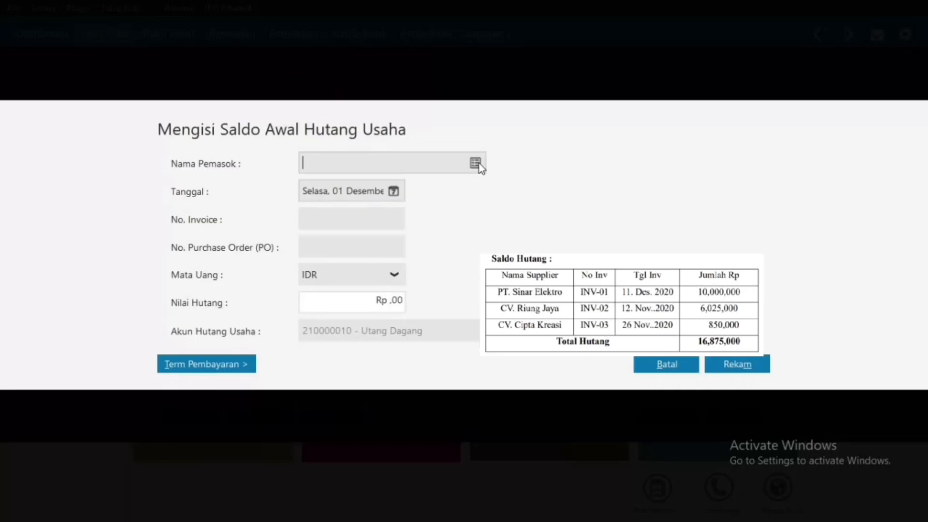
pyautogui.click(477, 163)
pyautogui.click(393, 191)
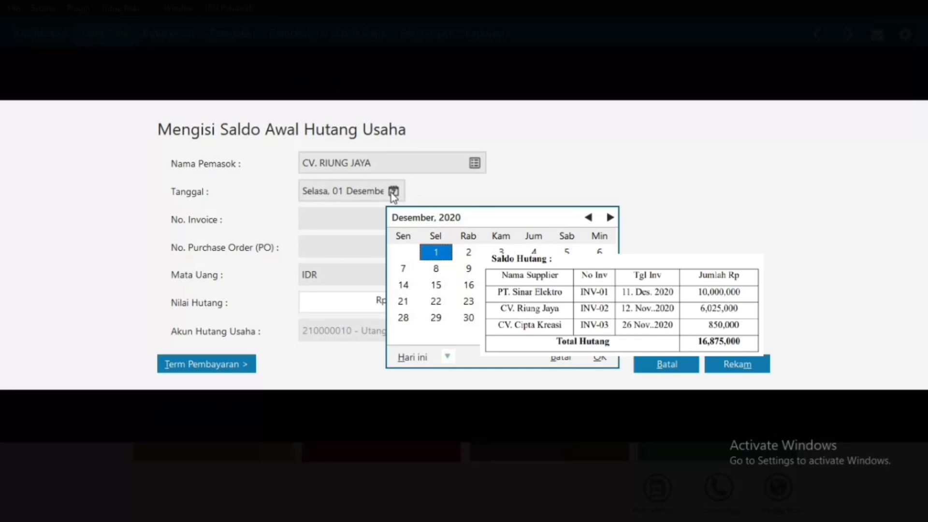
pyautogui.click(590, 217)
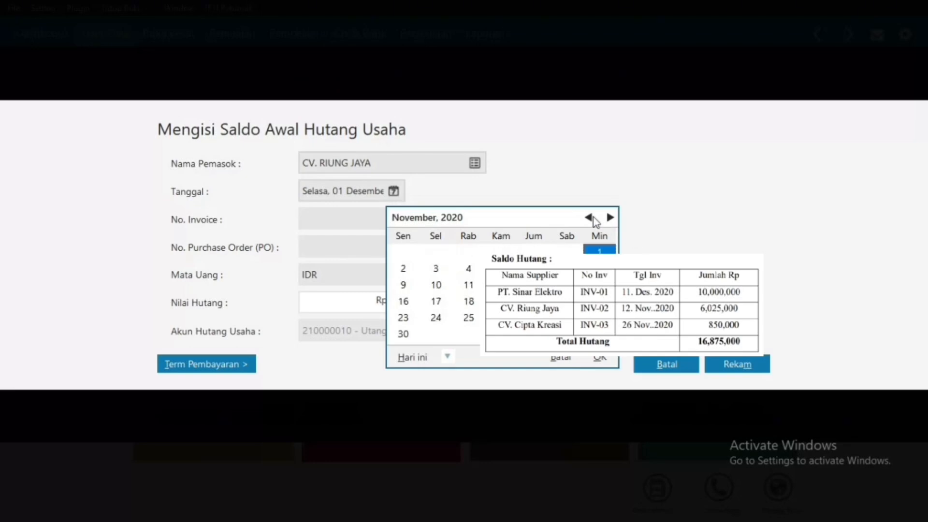
pyautogui.click(500, 285)
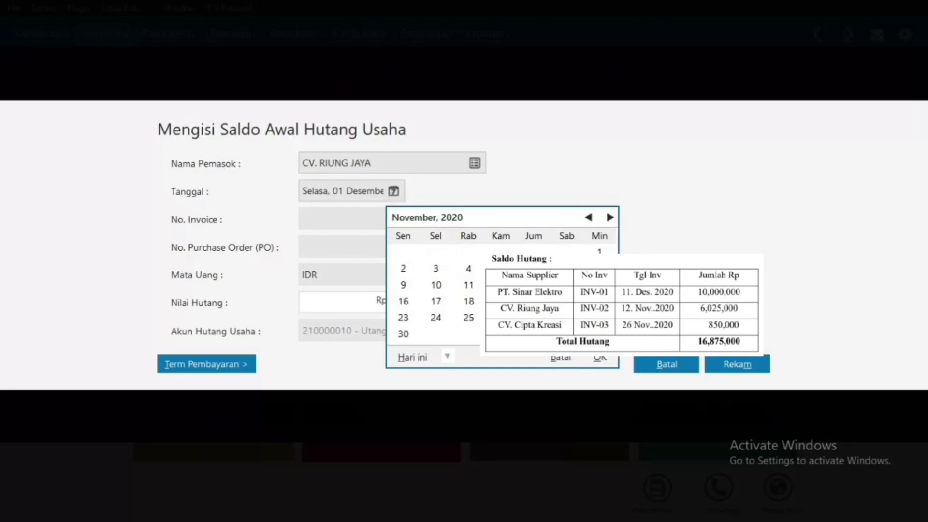
pyautogui.click(600, 357)
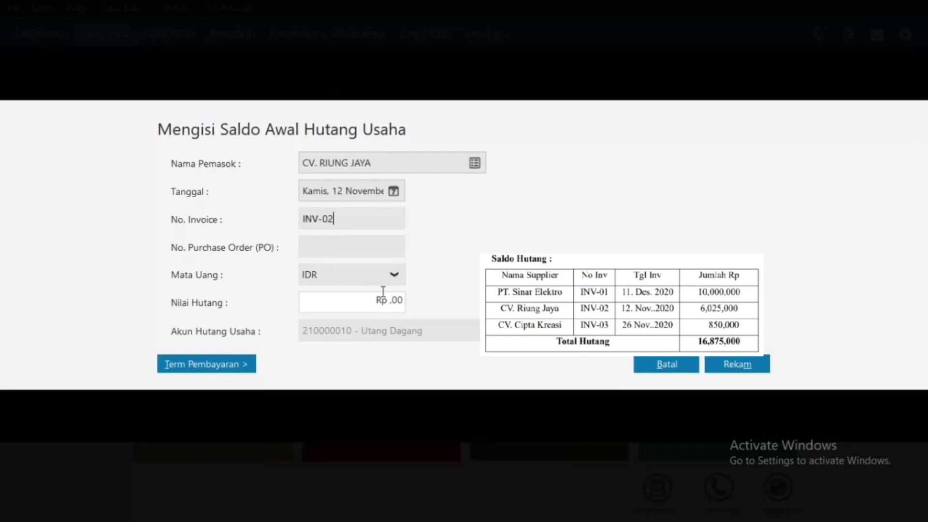
pyautogui.moveTo(403, 300); pyautogui.dragTo(378, 303)
pyautogui.write('6025000')
pyautogui.click(376, 217)
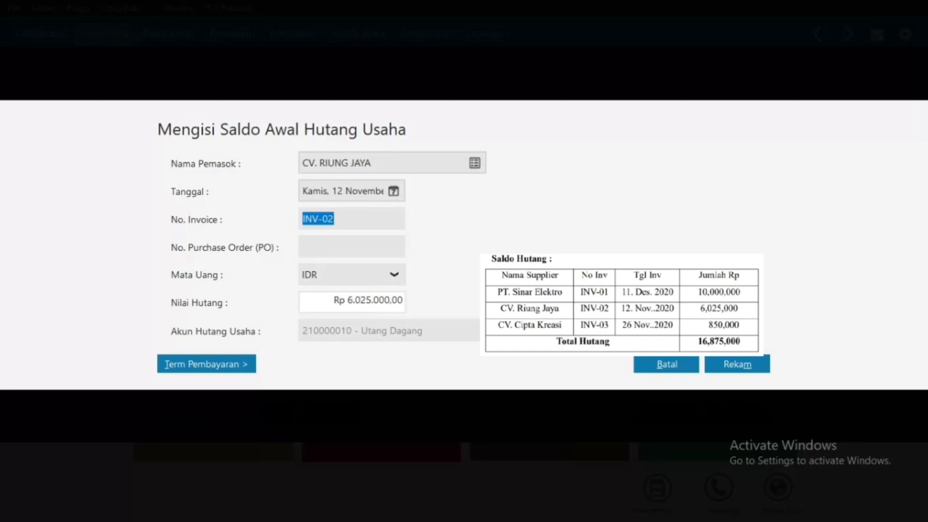
pyautogui.click(757, 372)
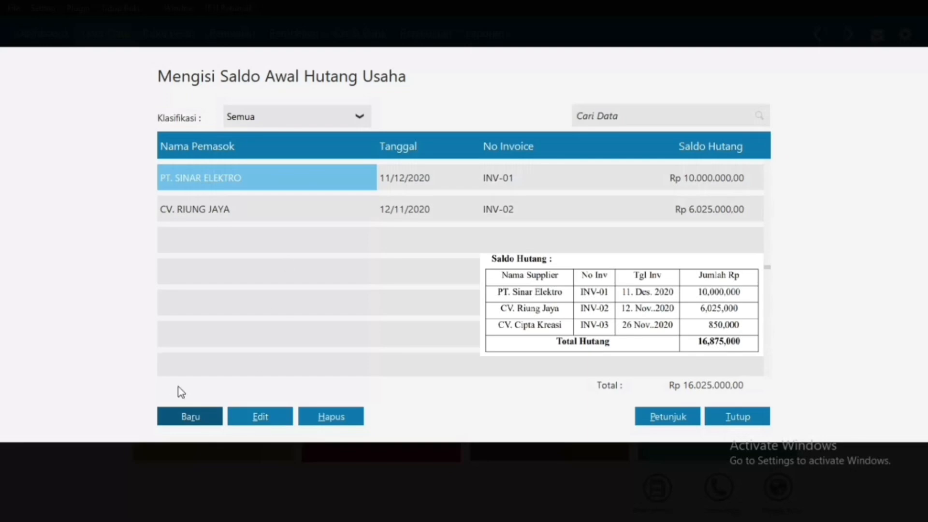
# Step: Start a new payable for CV. CIPTA KREASI dated 26 November 2020
pyautogui.click(191, 417)
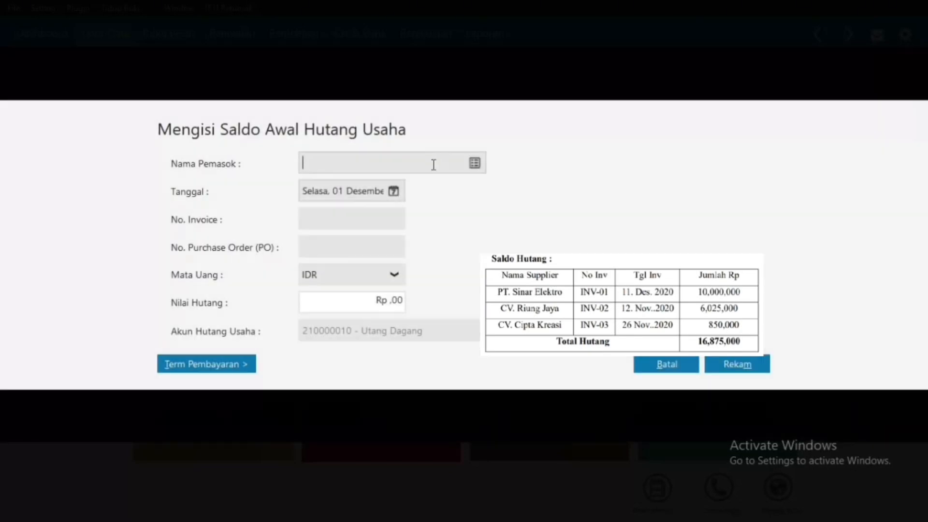
pyautogui.click(472, 163)
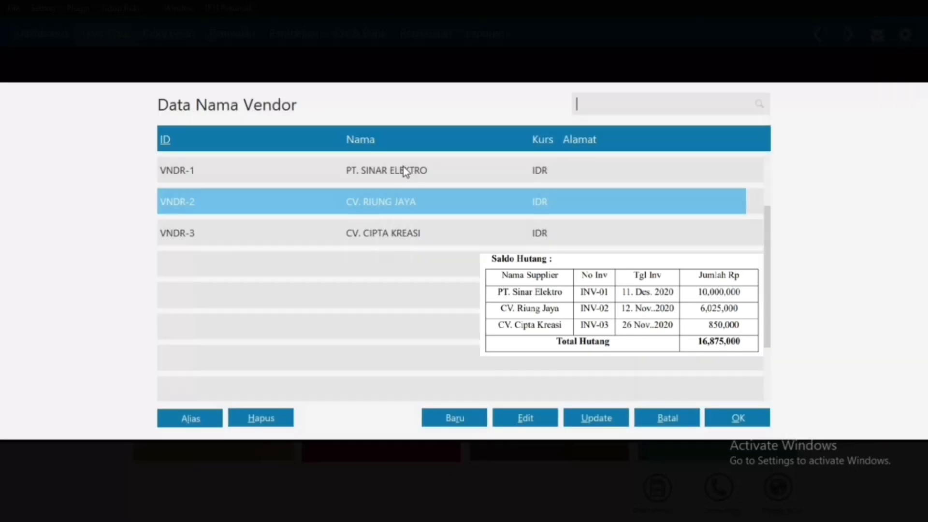
pyautogui.doubleClick(392, 232)
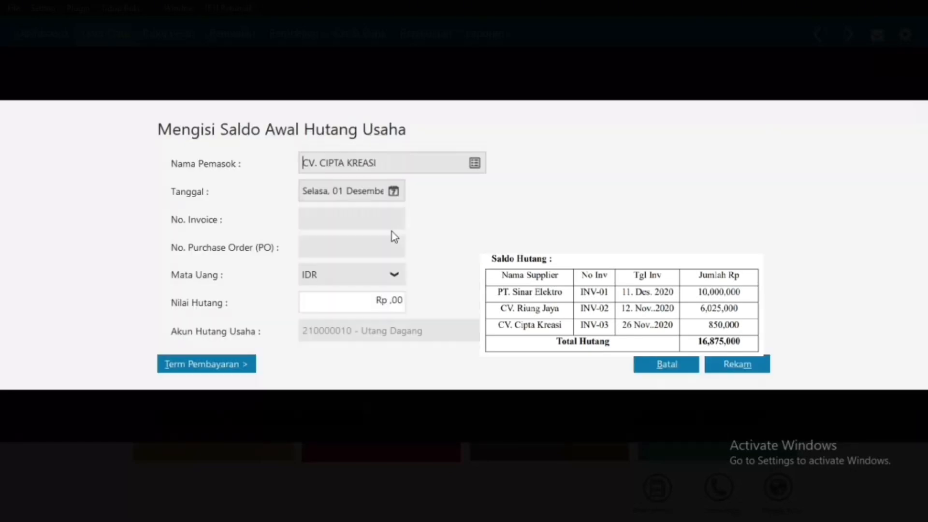
pyautogui.click(392, 192)
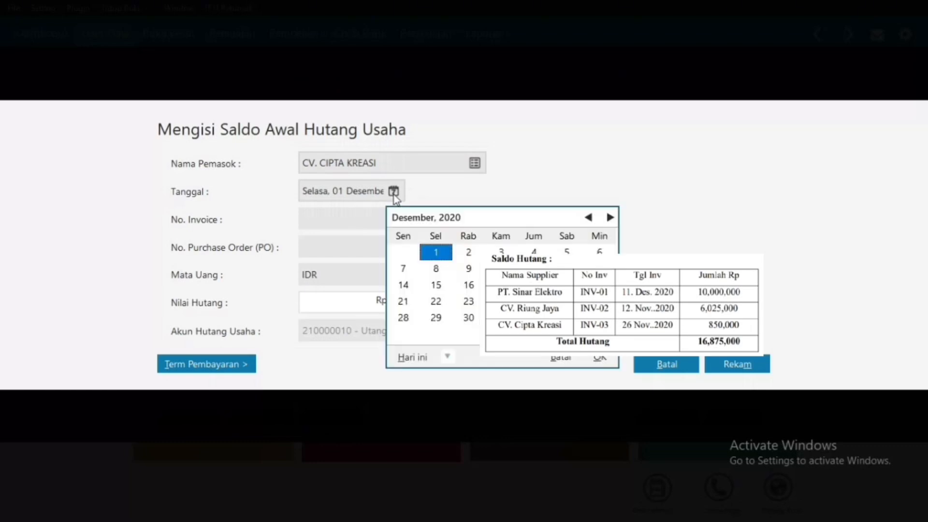
pyautogui.click(589, 219)
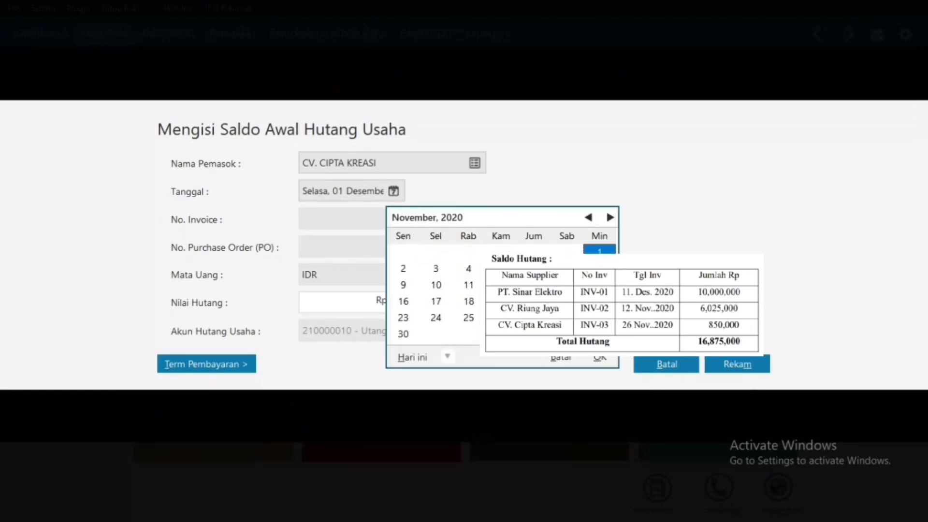
pyautogui.click(501, 317)
pyautogui.click(600, 357)
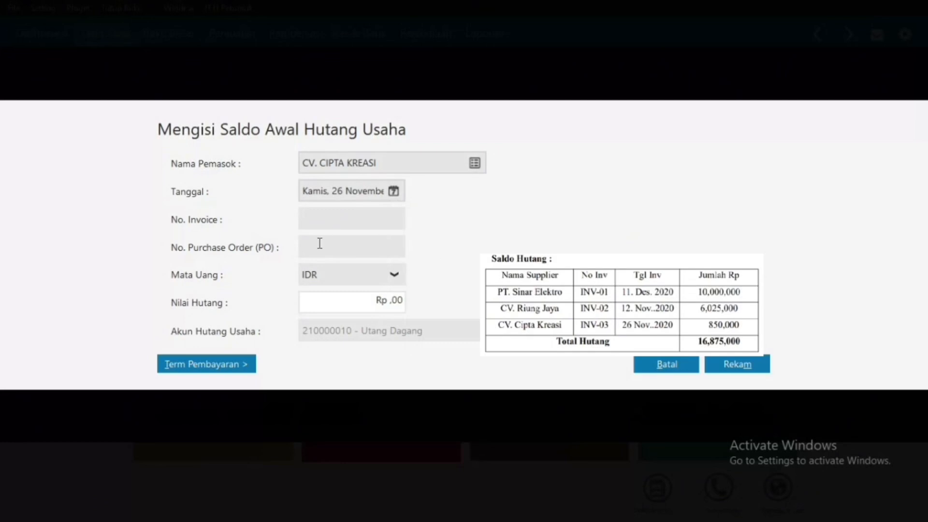
# Step: Enter invoice INV-03 for Rp 850.000, save it, and close the payables list
pyautogui.click(319, 218)
pyautogui.write('INV-03')
pyautogui.click(372, 304)
pyautogui.write('850.000')
pyautogui.click(338, 255)
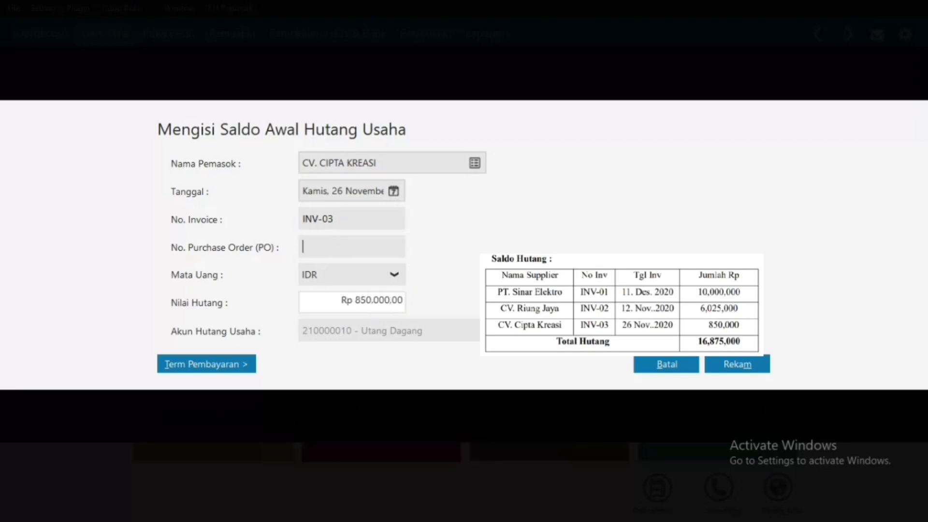
pyautogui.click(730, 369)
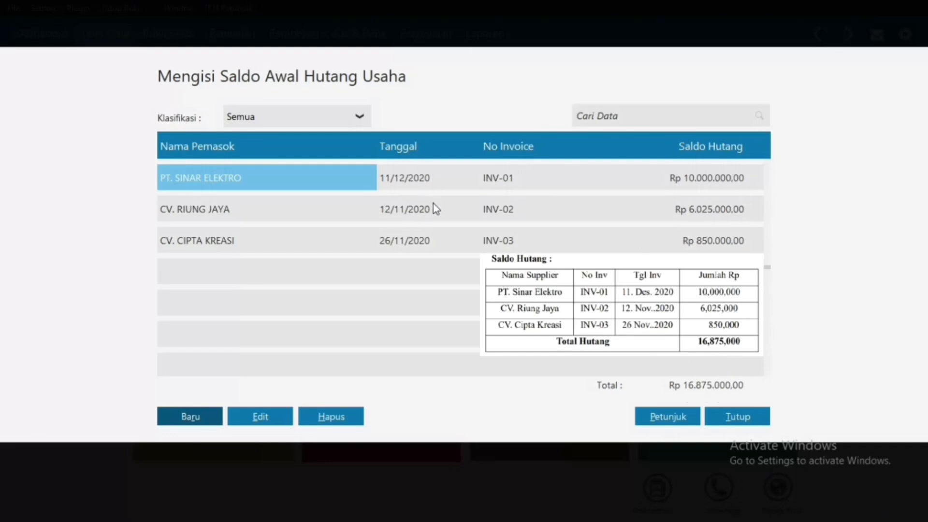
pyautogui.click(728, 418)
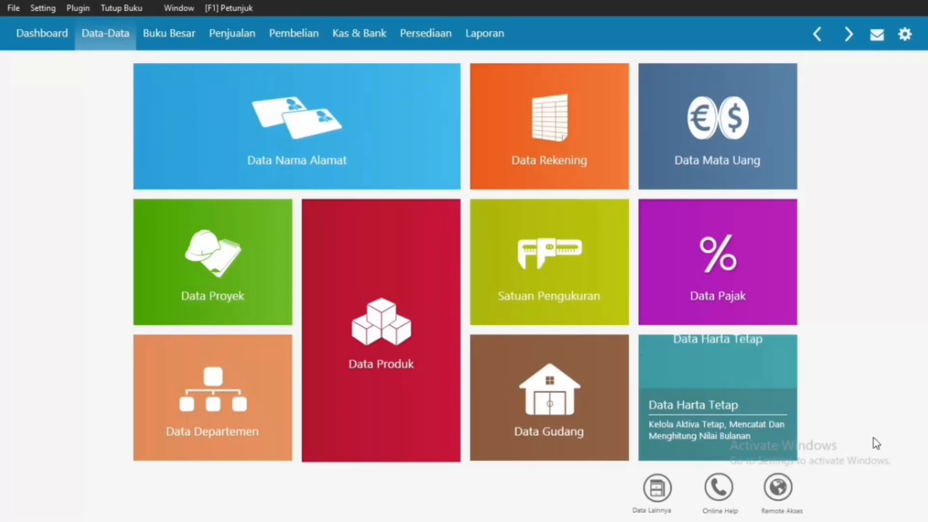
# Step: Add a base measurement unit with code 'Unit' and name 'unit', then close the units page
pyautogui.click(571, 278)
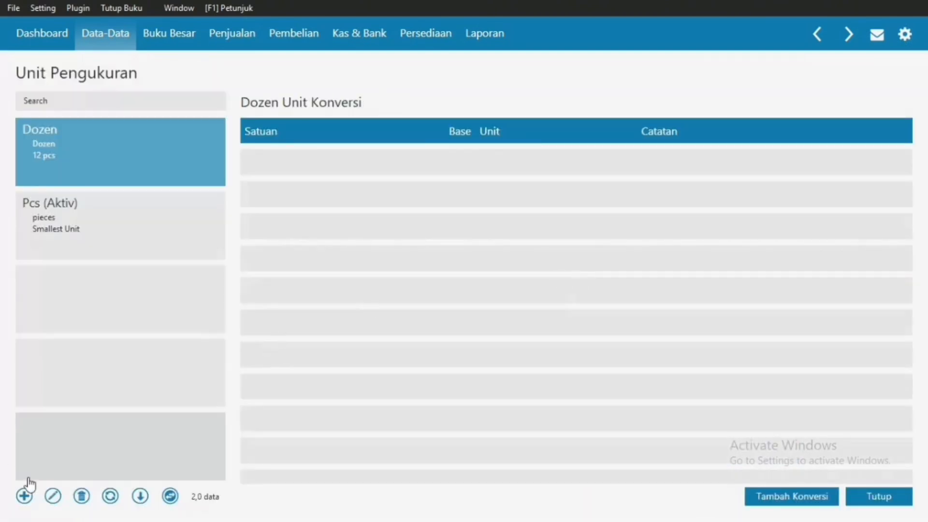
pyautogui.click(27, 496)
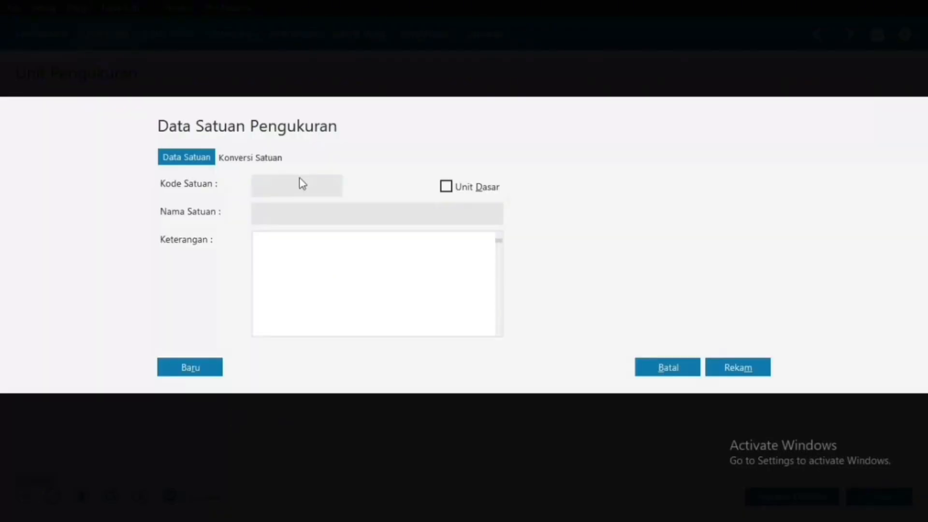
pyautogui.click(295, 188)
pyautogui.write('Unit')
pyautogui.click(447, 186)
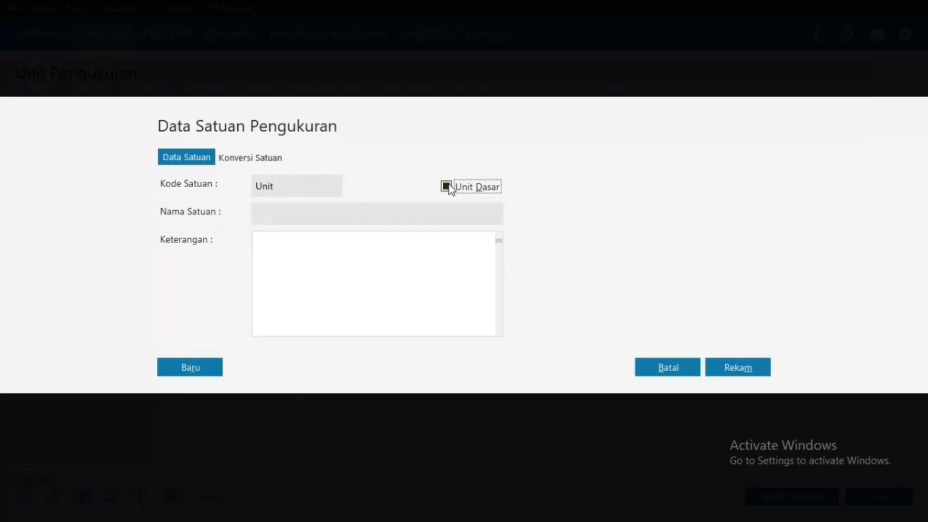
pyautogui.click(327, 210)
pyautogui.write('unit')
pyautogui.click(738, 376)
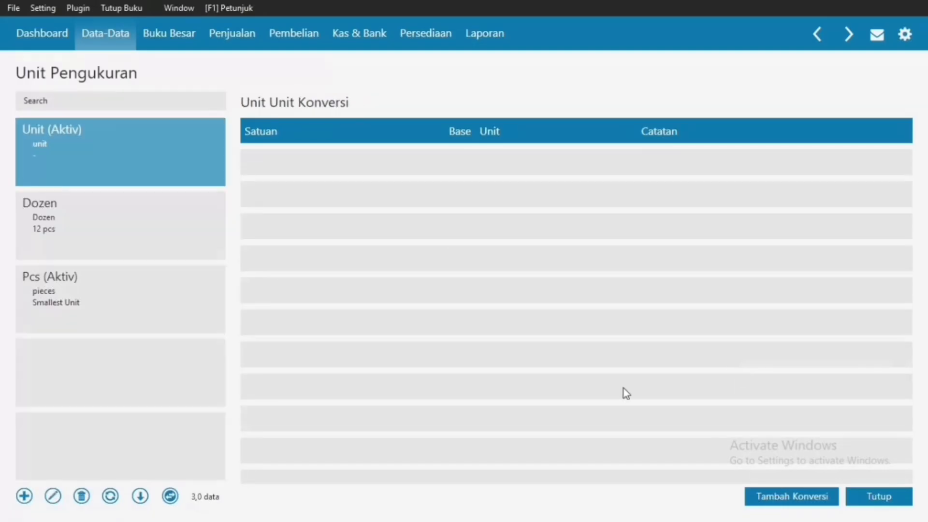
pyautogui.click(874, 497)
# Step: Rename item group Product 1 to 'Barang Dagang', confirm the save, and close the group list
pyautogui.click(650, 494)
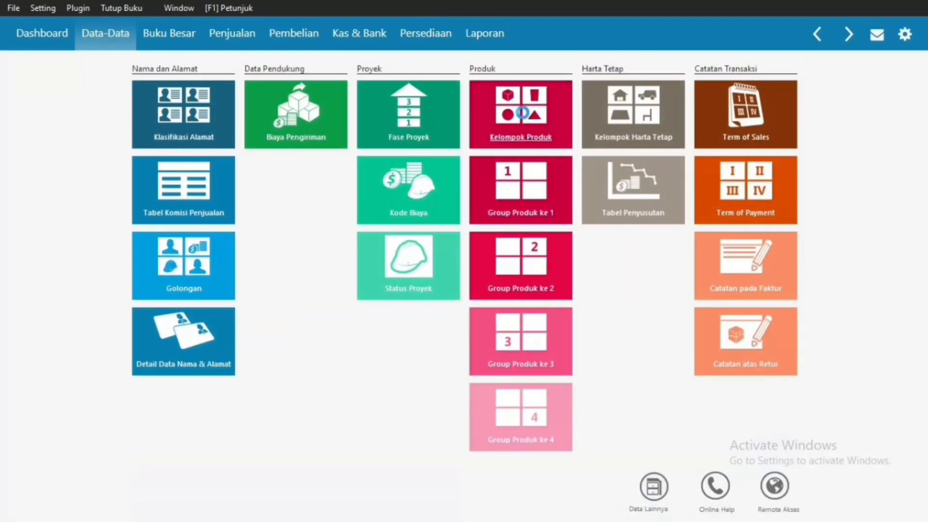
pyautogui.click(522, 113)
pyautogui.rightClick(434, 162)
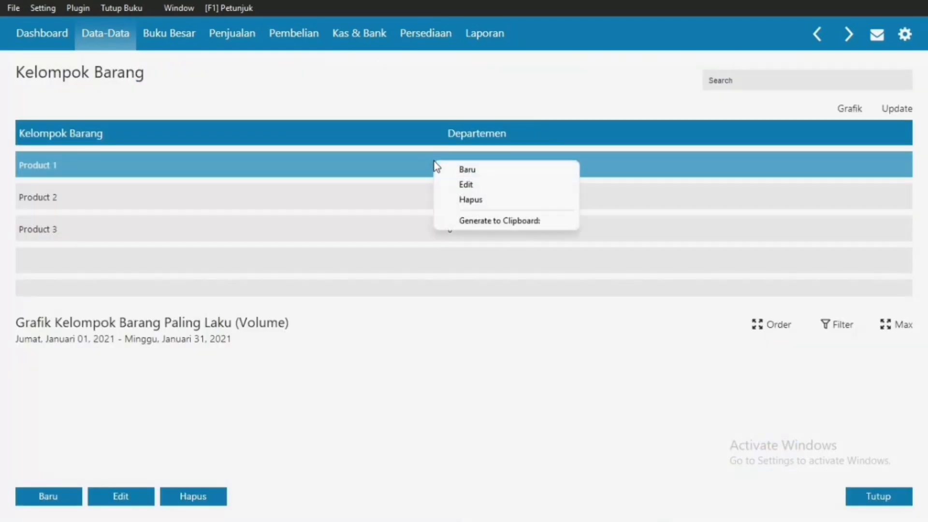
pyautogui.click(472, 187)
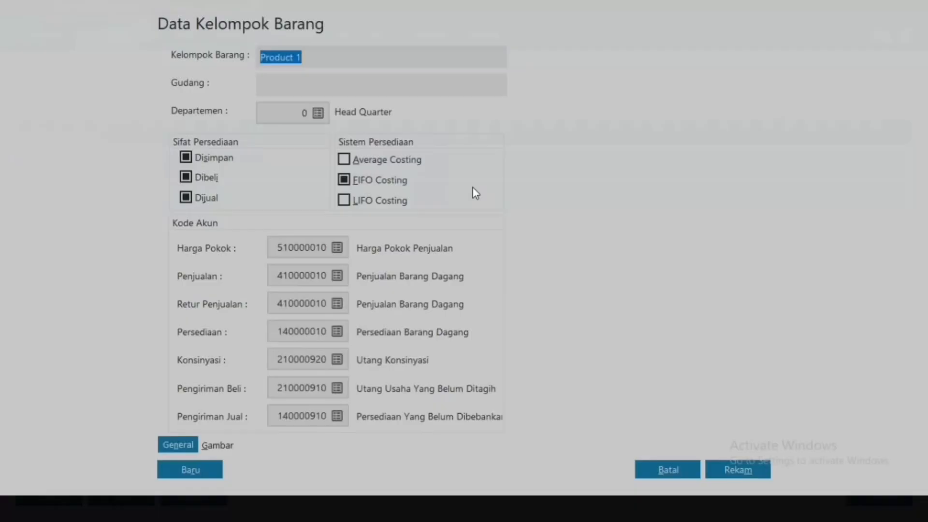
pyautogui.write('Barang dagang')
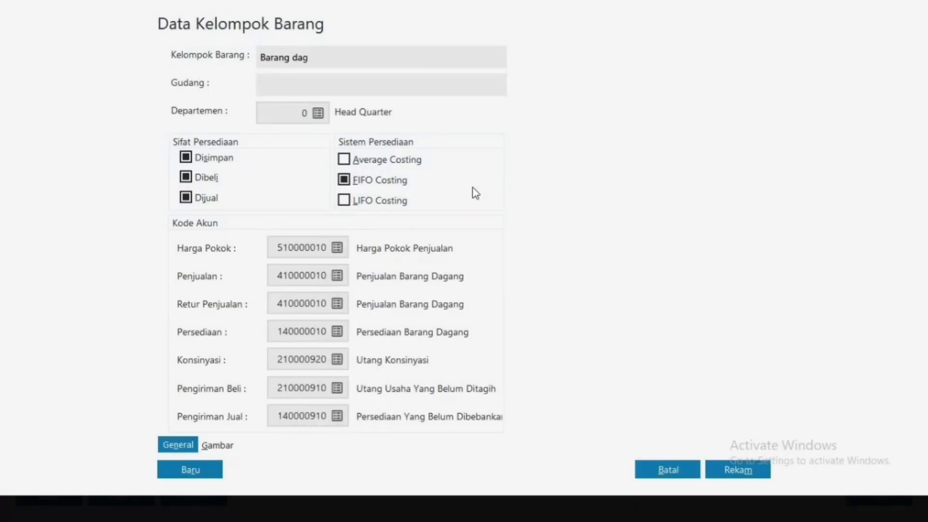
pyautogui.press('Left')
pyautogui.press('Left')
pyautogui.press('Left')
pyautogui.press('Left')
pyautogui.press('Left')
pyautogui.press('BackSpace')
pyautogui.write('D')
pyautogui.click(749, 470)
pyautogui.click(676, 341)
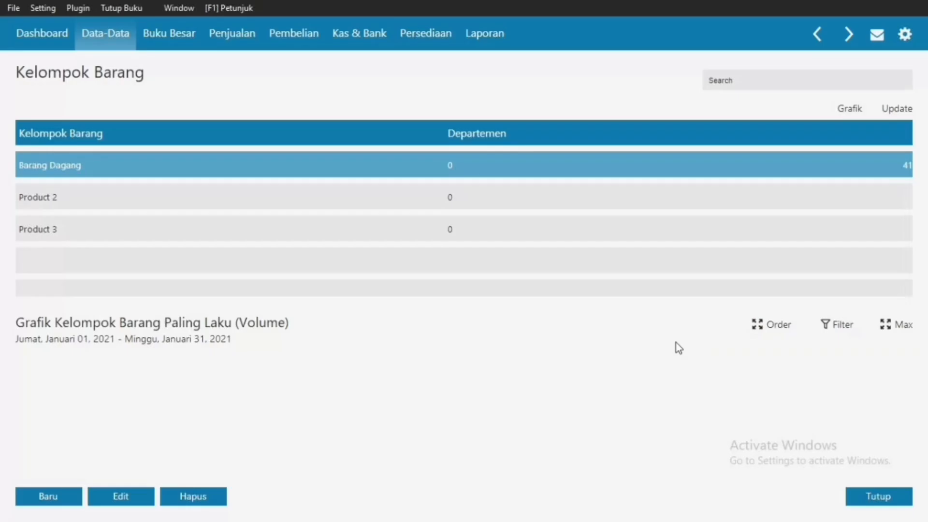
pyautogui.click(880, 498)
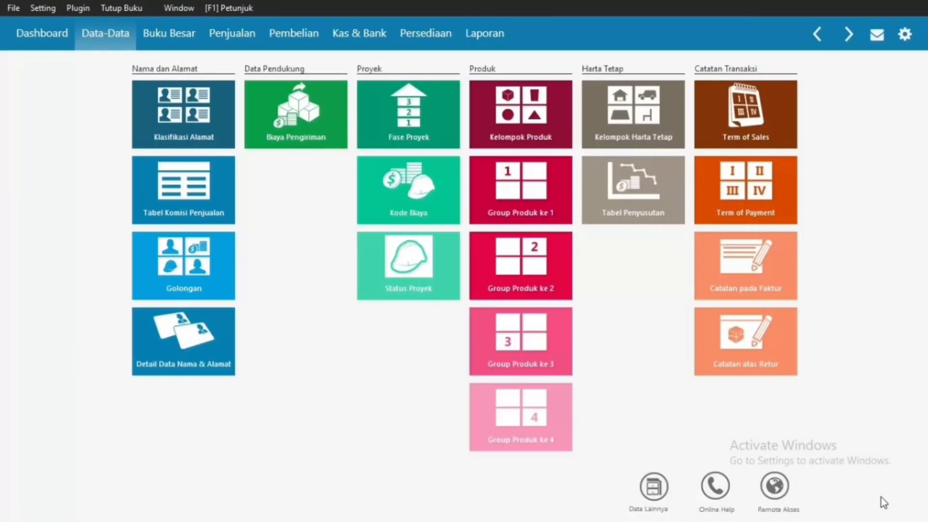
# Step: Save product B01 'KIPAS ANGIN' with base unit Unit, then begin another item
pyautogui.click(662, 499)
pyautogui.click(389, 331)
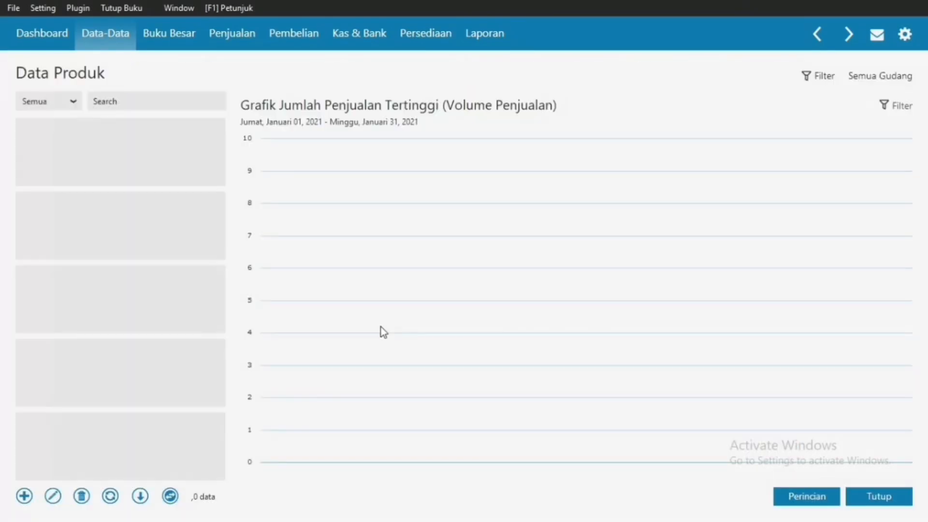
pyautogui.click(22, 496)
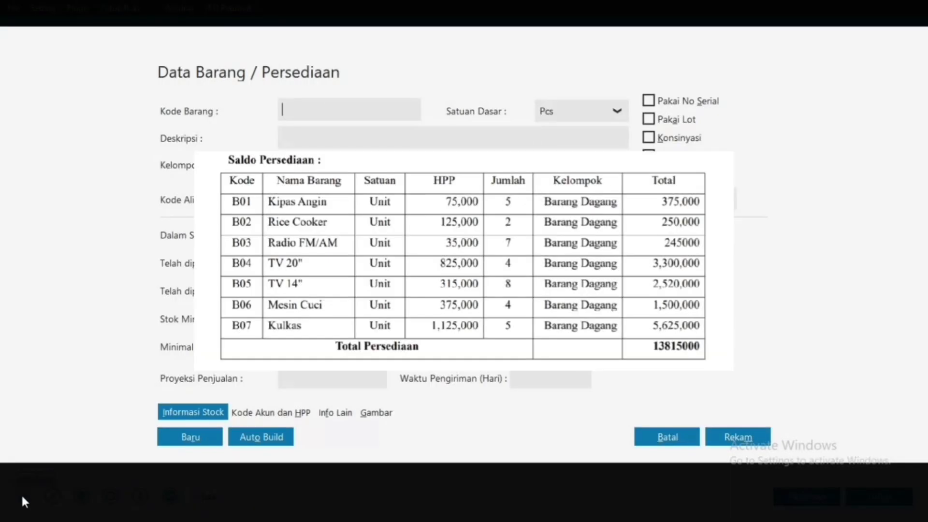
pyautogui.write('B01')
pyautogui.click(312, 134)
pyautogui.write('KIPAS ANGIN')
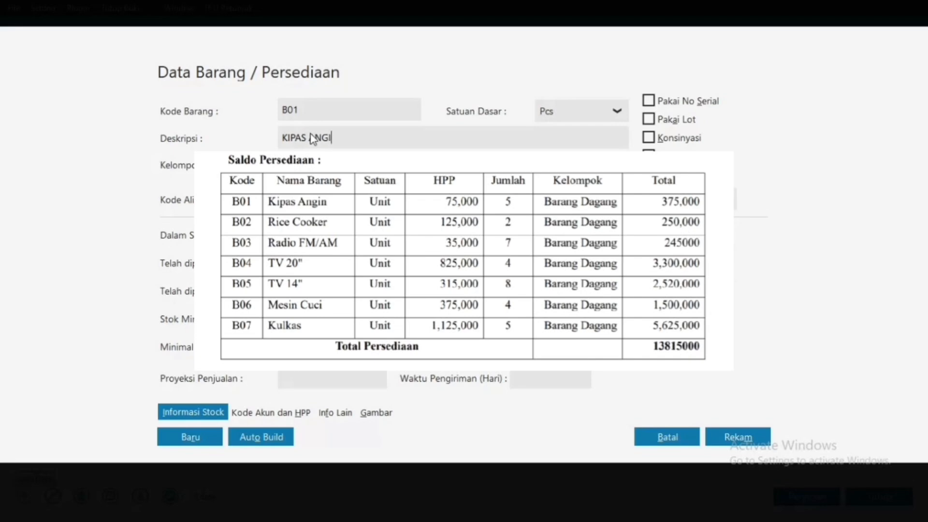
pyautogui.click(619, 115)
pyautogui.click(603, 142)
pyautogui.press('Down')
pyautogui.click(734, 441)
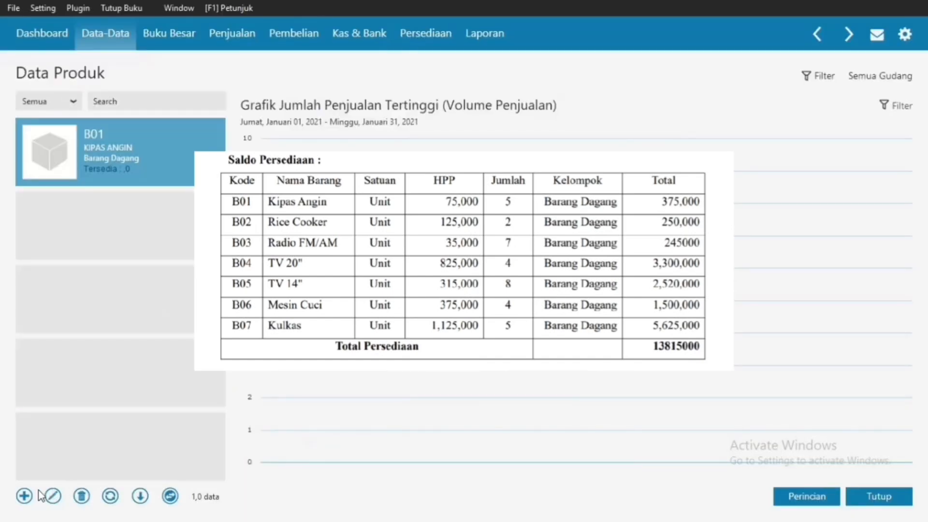
pyautogui.click(24, 495)
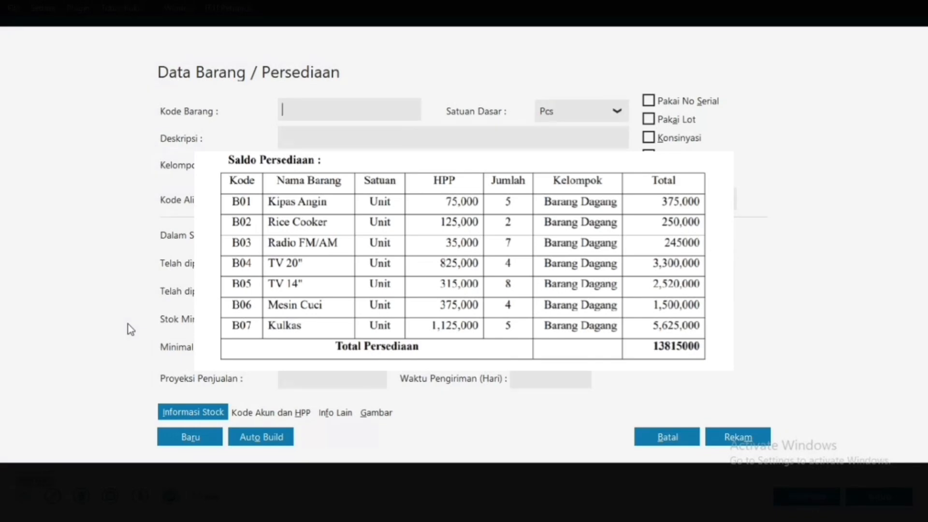
# Step: Save item B02 'RICE COOKER' with base unit Unit and begin a fresh record
pyautogui.write('B02')
pyautogui.click(316, 136)
pyautogui.write('RICE COOKER')
pyautogui.click(619, 116)
pyautogui.click(570, 158)
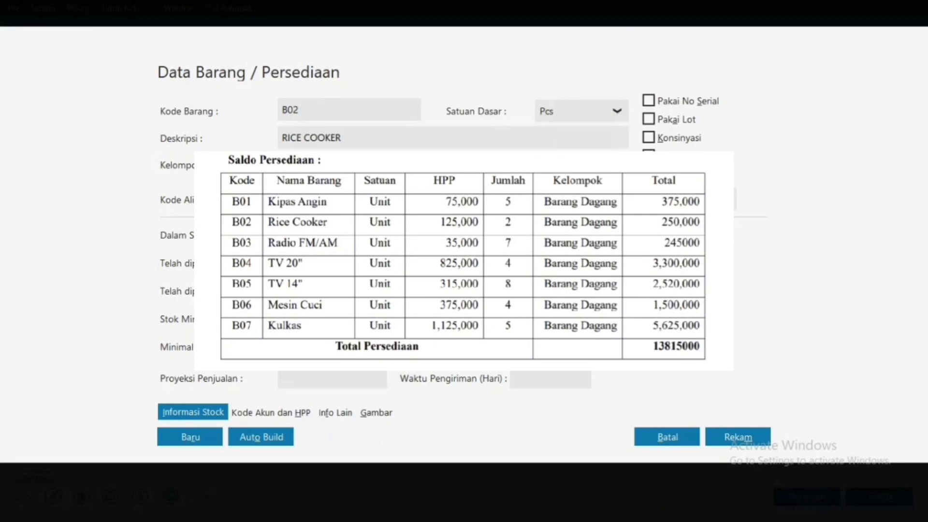
pyautogui.press('Down')
pyautogui.click(198, 429)
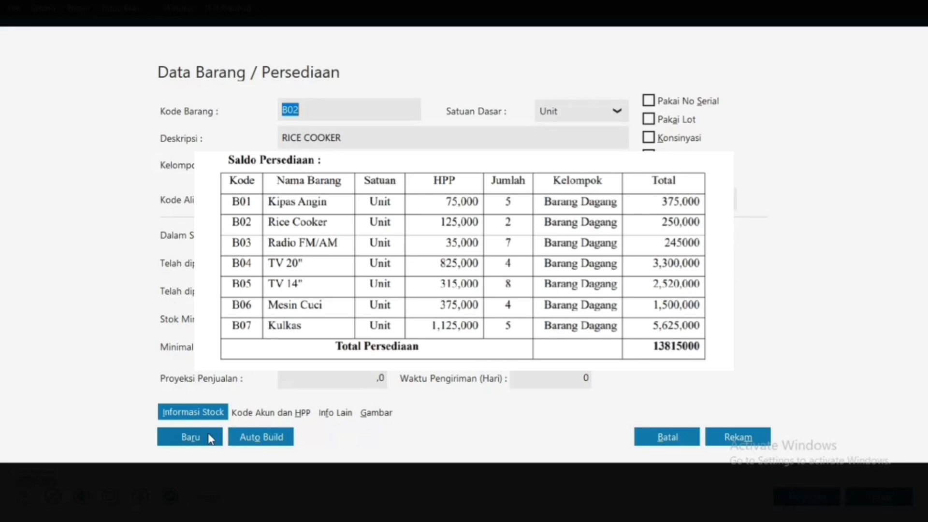
pyautogui.click(210, 438)
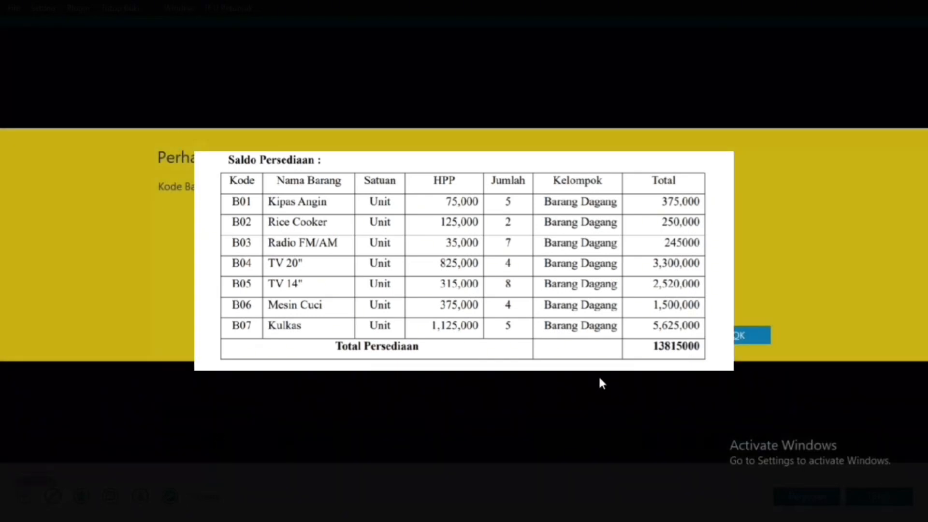
pyautogui.click(750, 334)
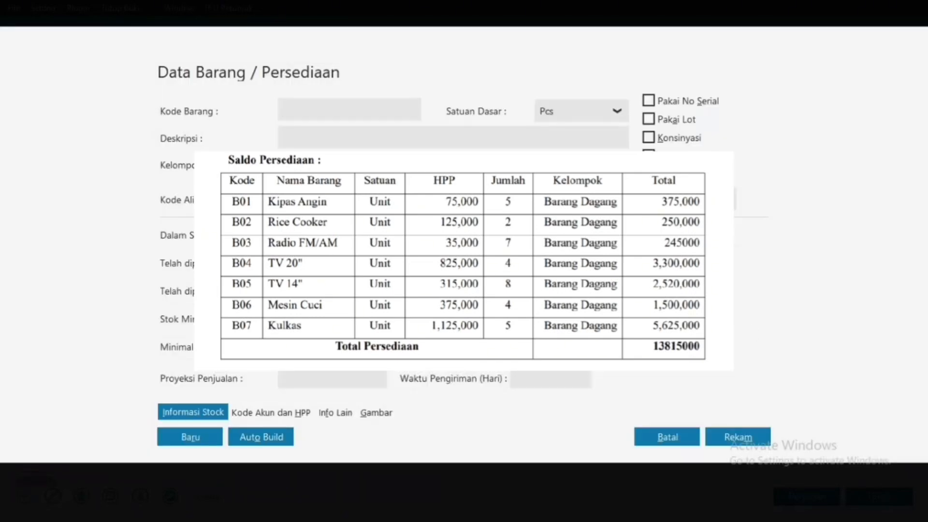
# Step: Save item B03 'RADIO FM/AM' with base unit Unit and clear the form
pyautogui.write('B03')
pyautogui.click(524, 137)
pyautogui.write('RADIO FM/AM')
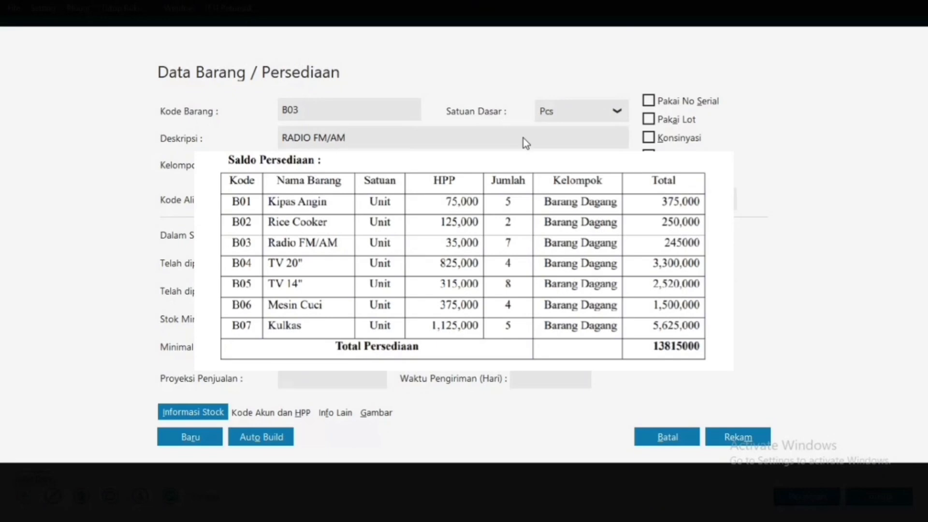
pyautogui.click(618, 114)
pyautogui.click(606, 143)
pyautogui.press('Down')
pyautogui.click(182, 443)
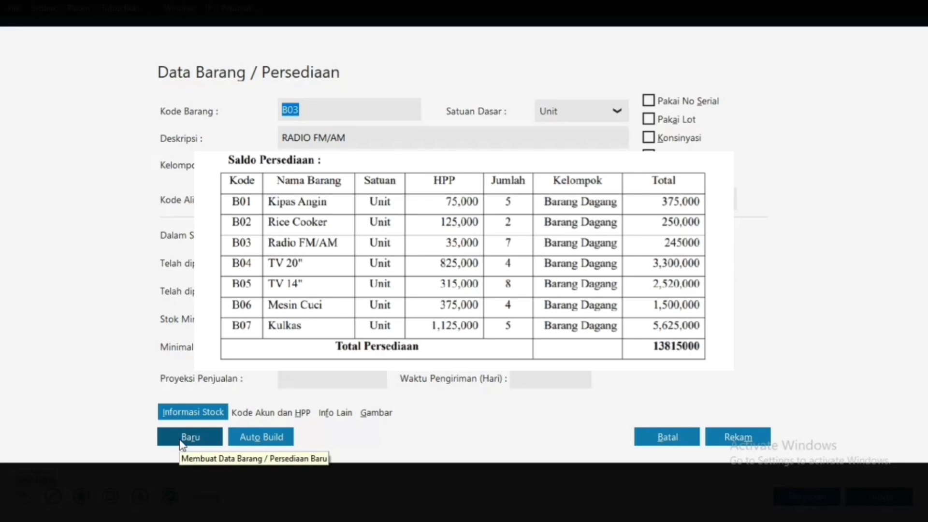
pyautogui.click(182, 443)
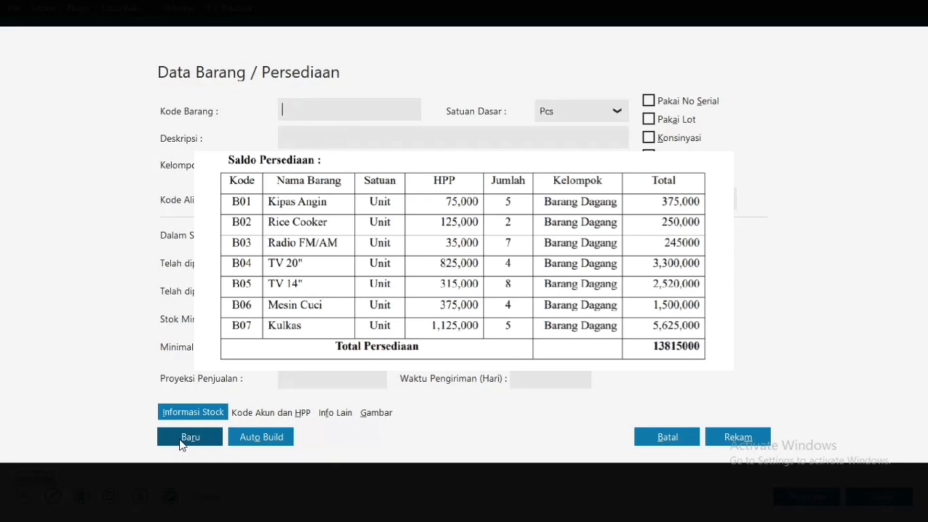
# Step: Record item B04, described as TV 20", with base unit Unit, and start a new item
pyautogui.write('B04')
pyautogui.click(329, 143)
pyautogui.write('TV 20')
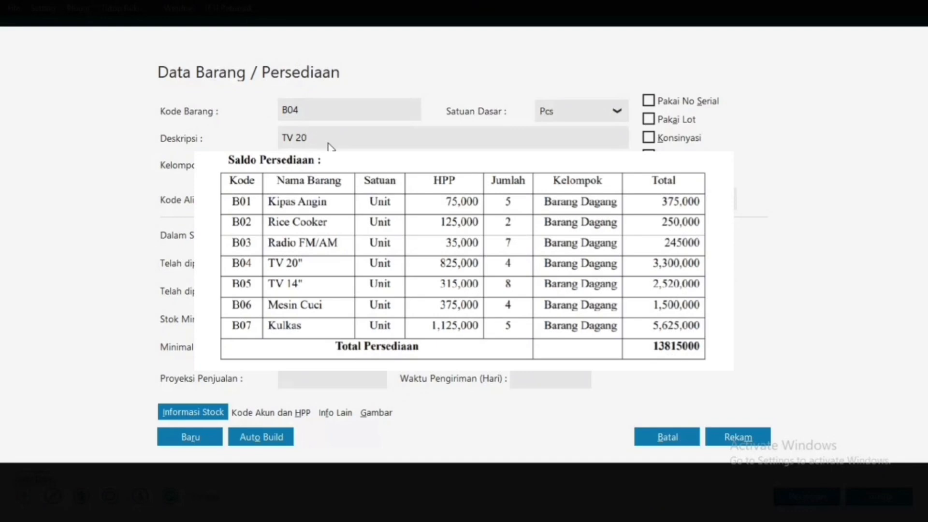
pyautogui.write('"')
pyautogui.click(620, 113)
pyautogui.click(601, 144)
pyautogui.click(621, 112)
pyautogui.click(609, 148)
pyautogui.click(198, 432)
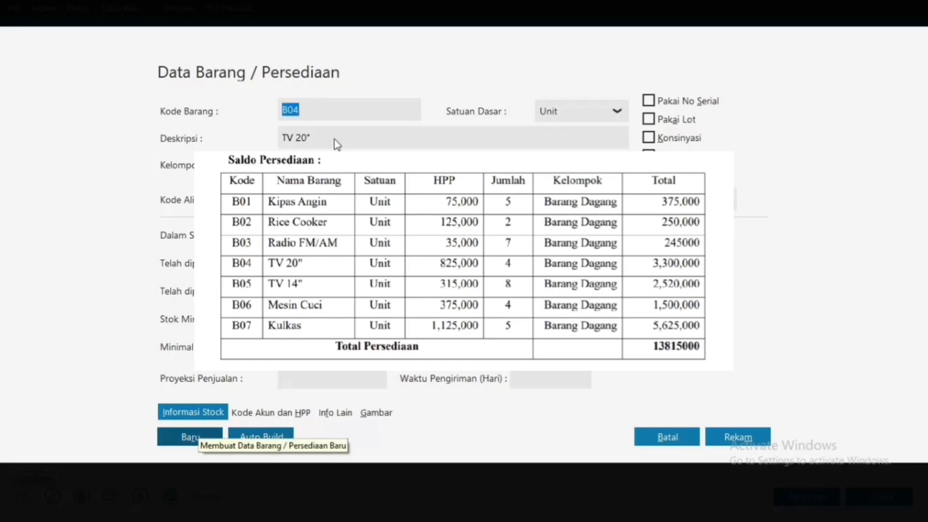
# Step: Record item B05, described as TV 14", with base unit Unit, leaving a blank item form
pyautogui.write('B05')
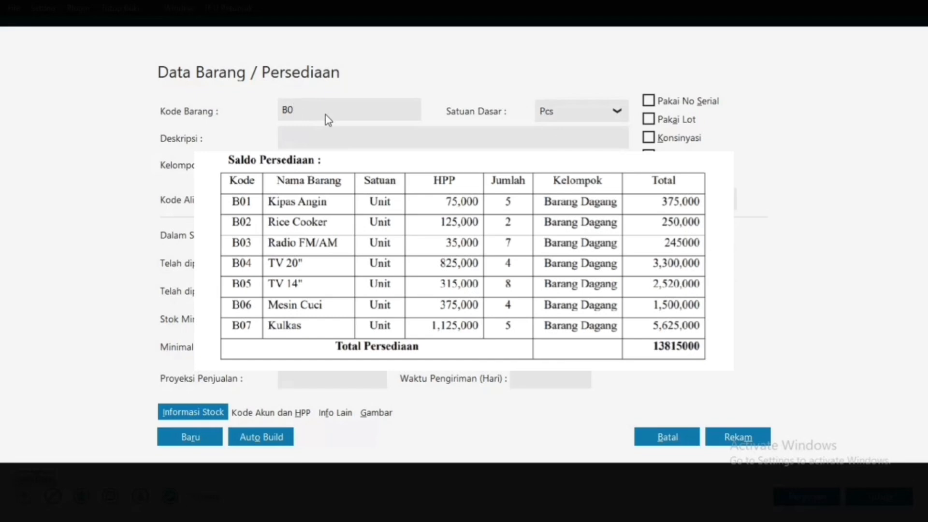
pyautogui.click(404, 140)
pyautogui.write('TV 14"')
pyautogui.click(622, 111)
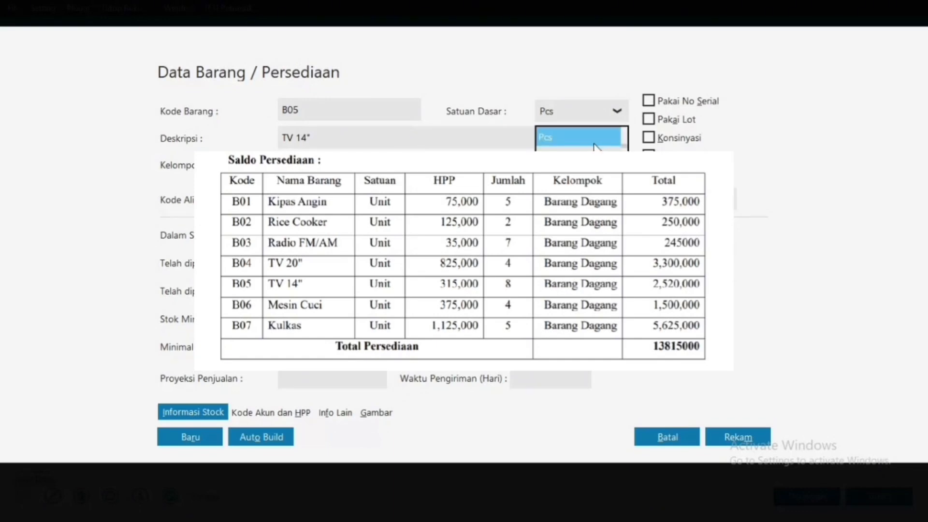
pyautogui.click(590, 160)
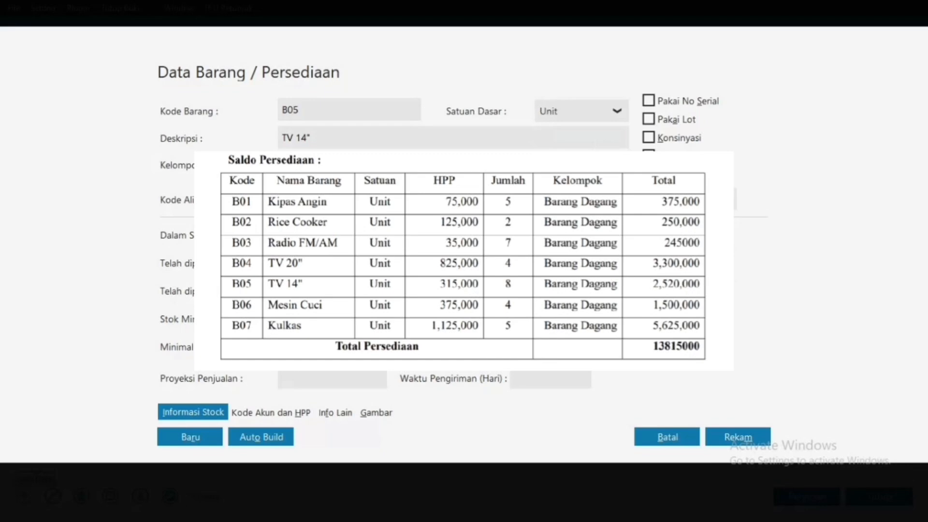
pyautogui.click(190, 433)
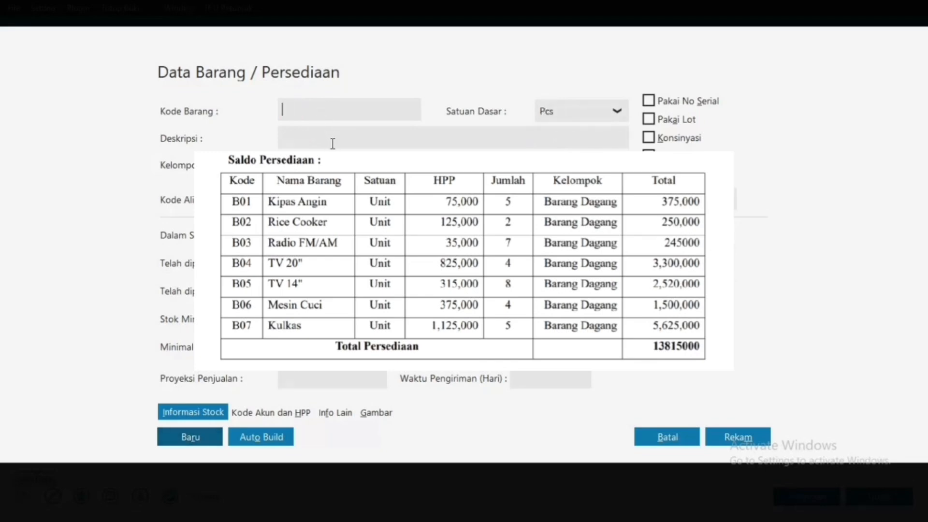
# Step: Record item B06 MESIN CUCI with base unit Unit and start a new item
pyautogui.write('B06')
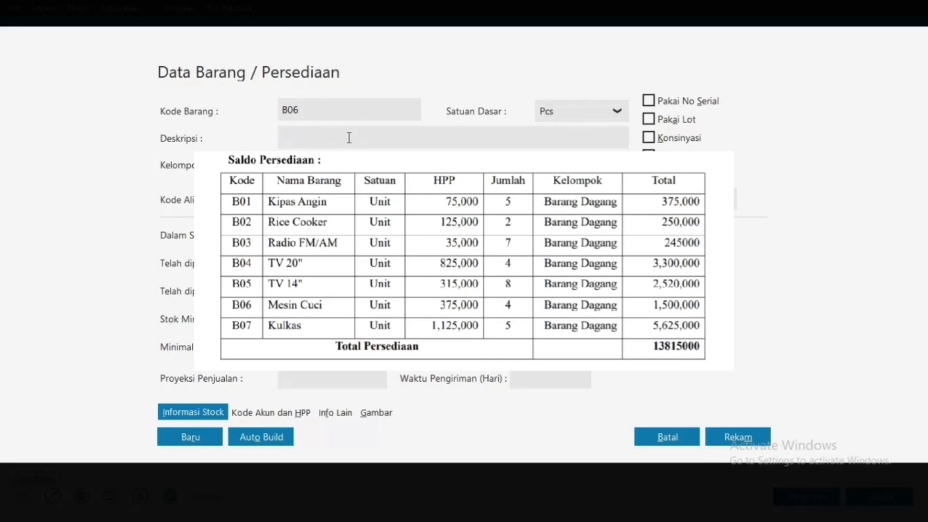
pyautogui.click(349, 138)
pyautogui.write('MESIN CUCI')
pyautogui.click(623, 112)
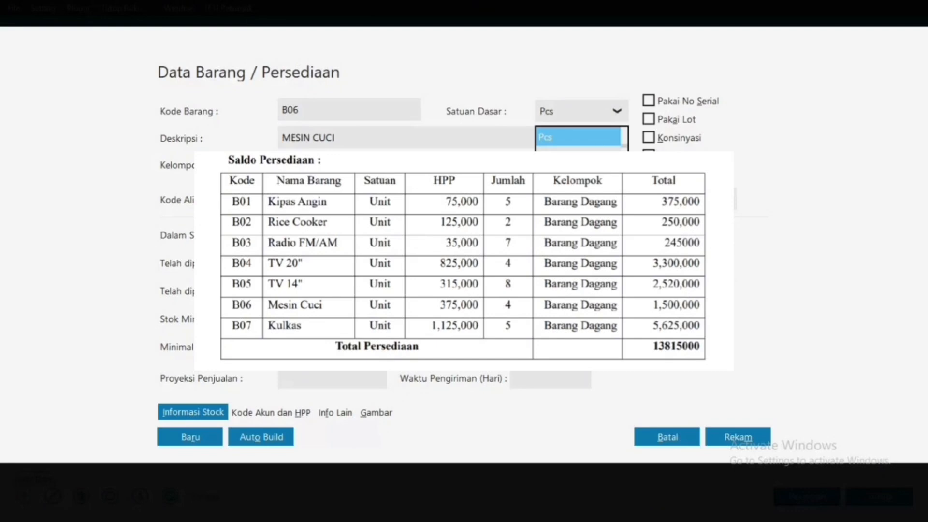
pyautogui.click(570, 157)
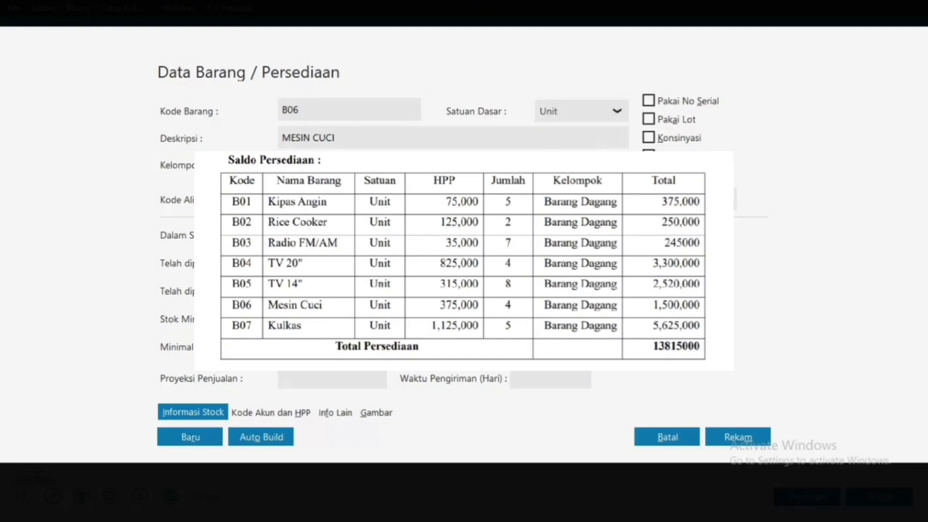
pyautogui.click(191, 444)
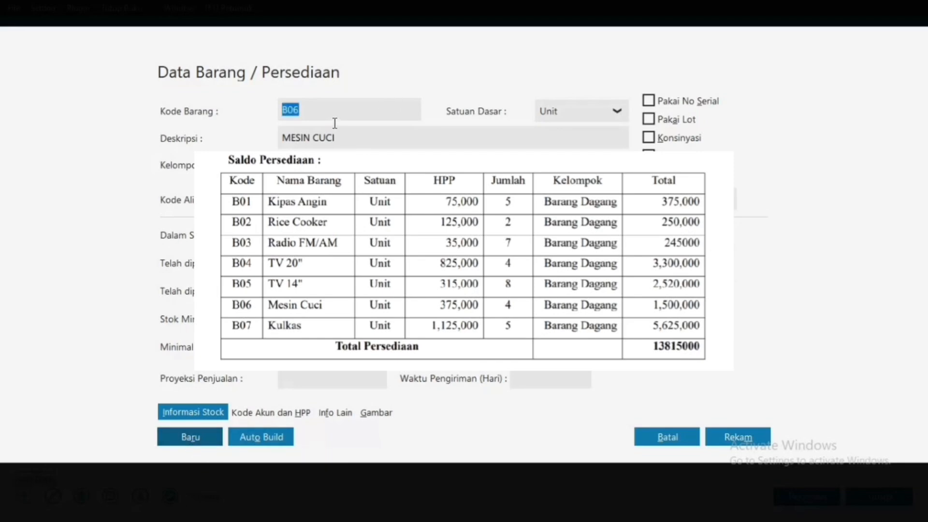
# Step: Enter item B07 KULKAS with base unit Unit and save it
pyautogui.write('B07')
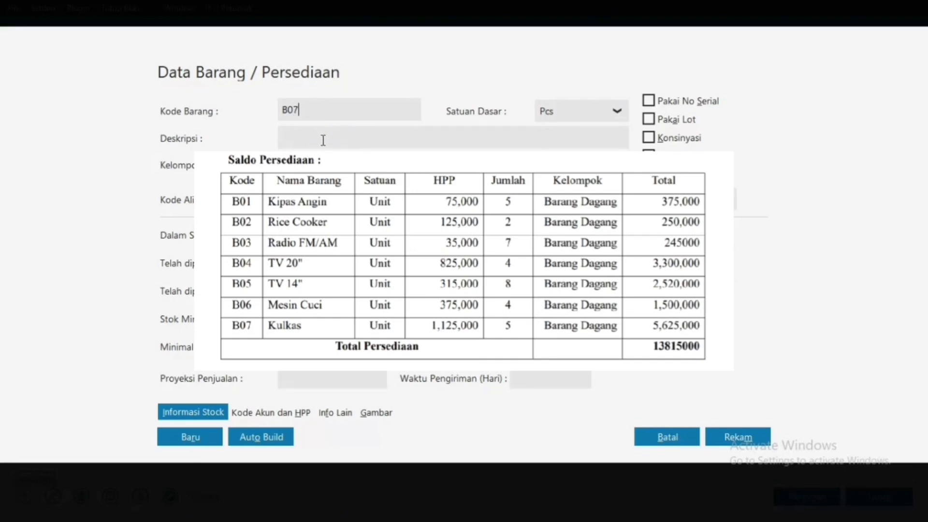
pyautogui.click(323, 140)
pyautogui.write('KULKAS')
pyautogui.click(618, 112)
pyautogui.click(563, 167)
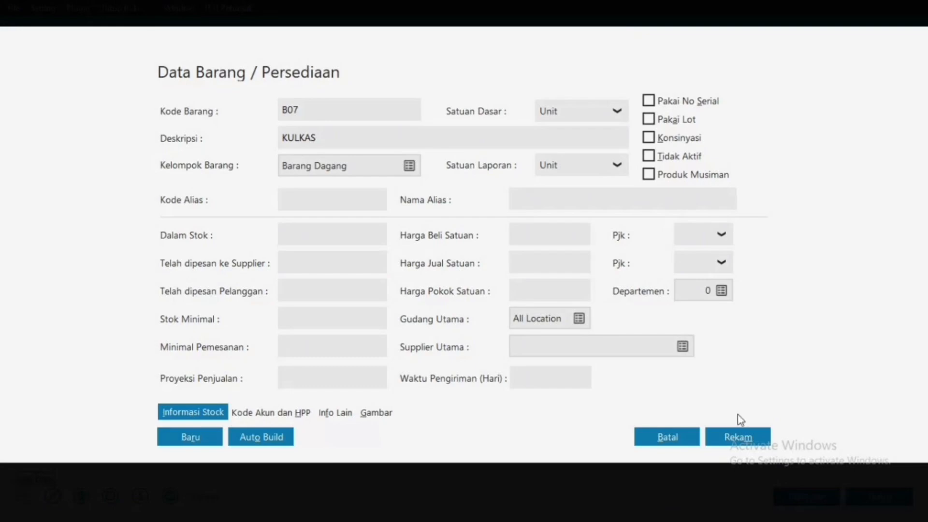
pyautogui.click(738, 438)
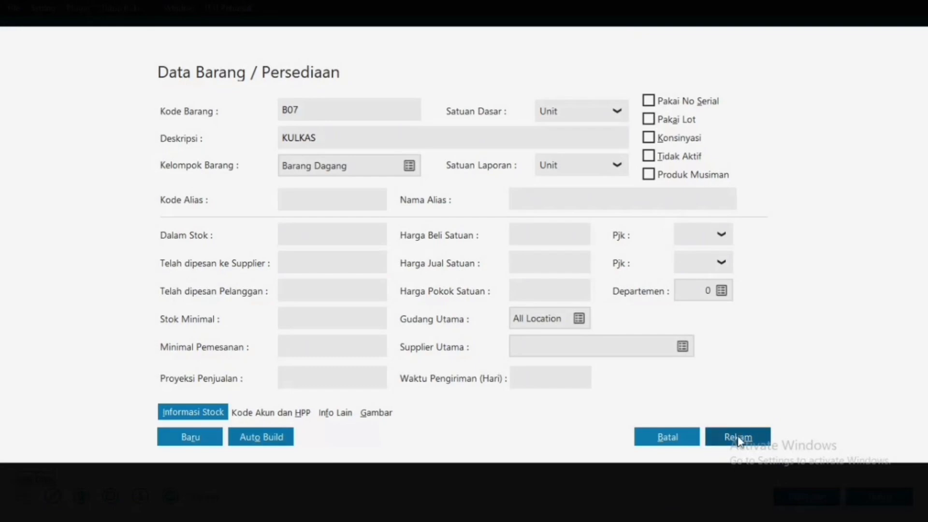
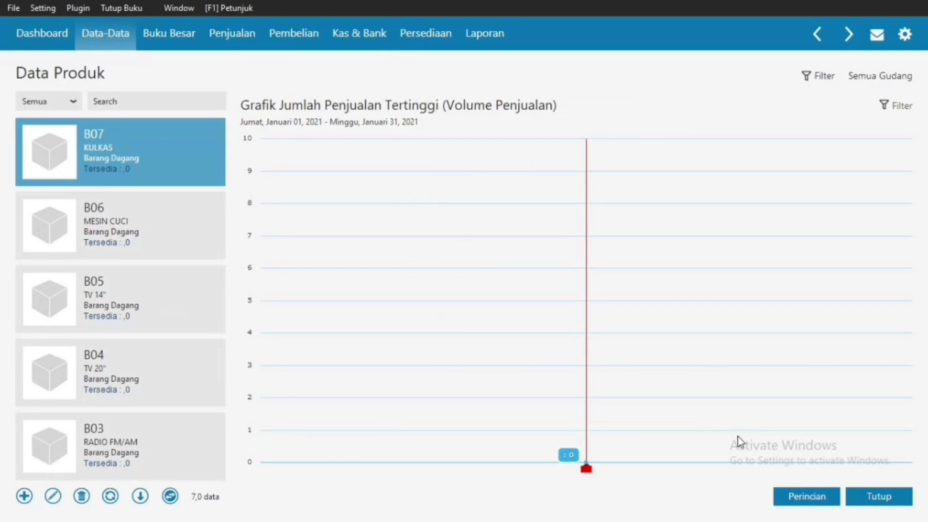
# Step: Show products B01–B07 as a refreshed table in Data Produk, then close the window
pyautogui.click(169, 496)
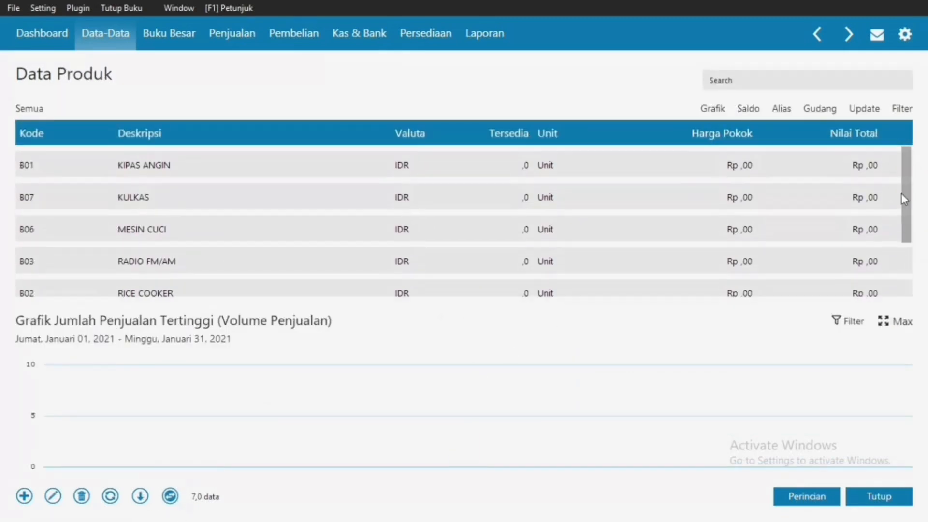
pyautogui.moveTo(903, 205)
pyautogui.mouseDown()
pyautogui.moveTo(909, 260)
pyautogui.moveTo(903, 190)
pyautogui.moveTo(908, 218)
pyautogui.mouseUp()
pyautogui.scroll(-1, 907, 257)
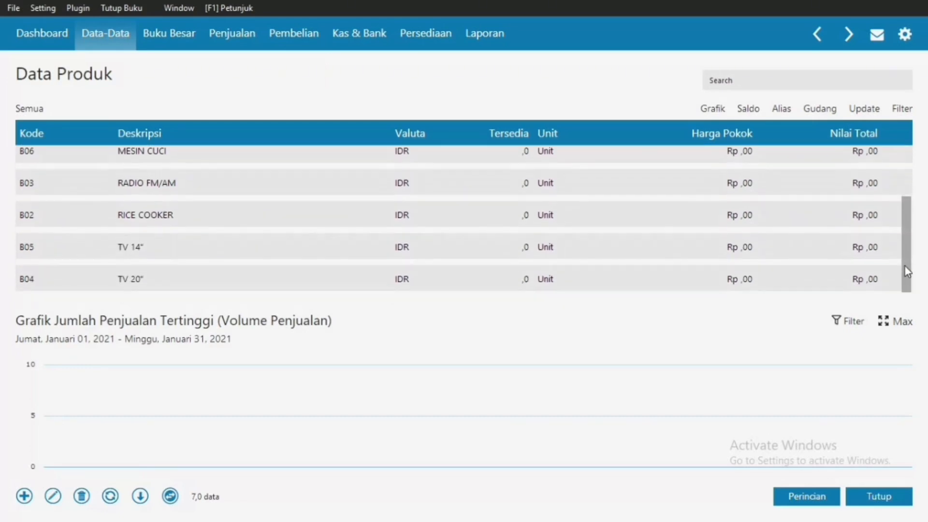
pyautogui.click(866, 111)
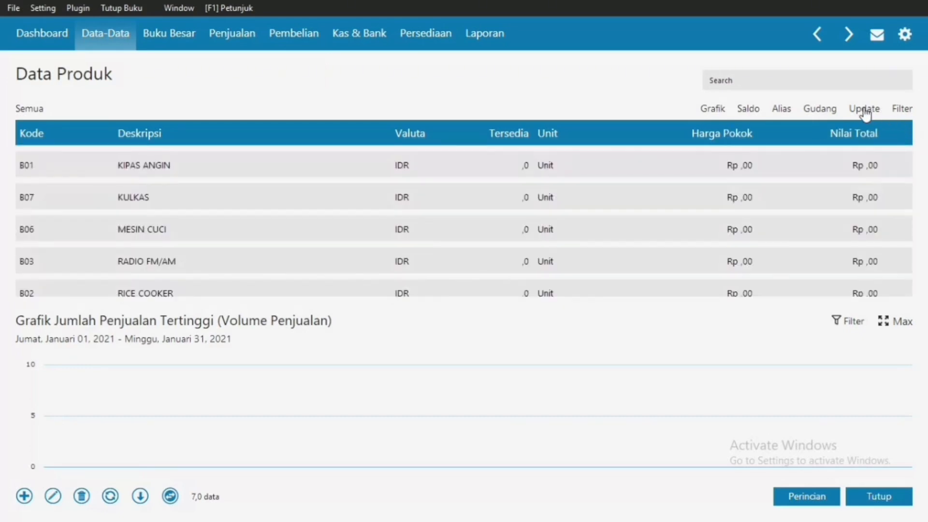
pyautogui.click(878, 497)
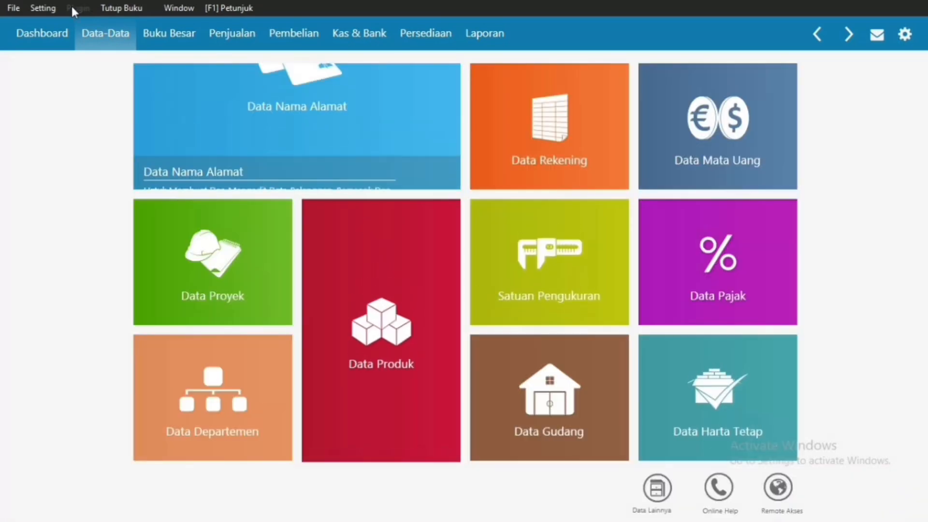
# Step: Open the Saldo Awal Persediaan opening inventory window from Setting > Saldo Awal
pyautogui.click(53, 10)
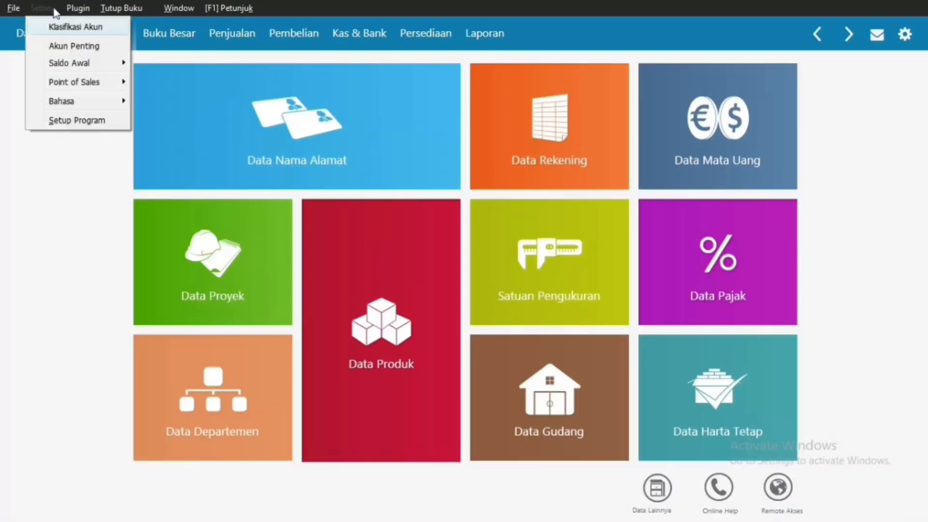
pyautogui.moveTo(62, 64)
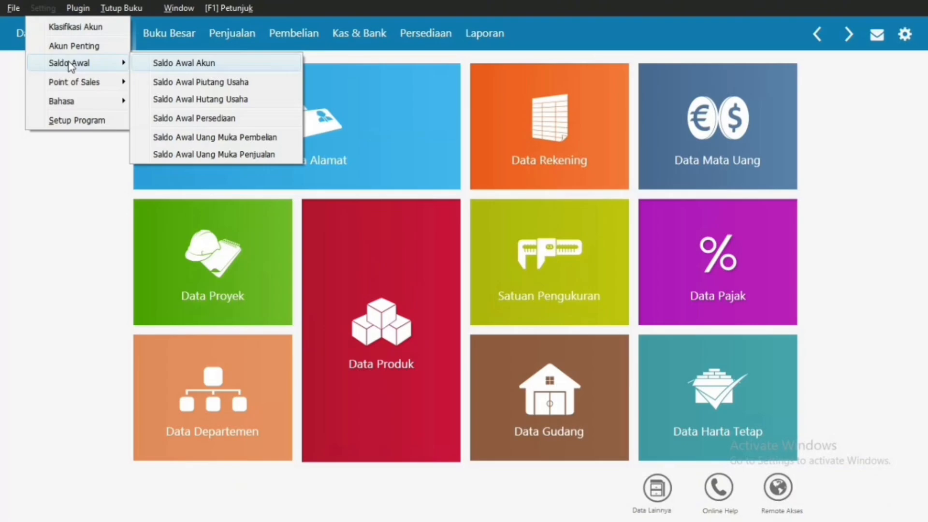
pyautogui.click(264, 122)
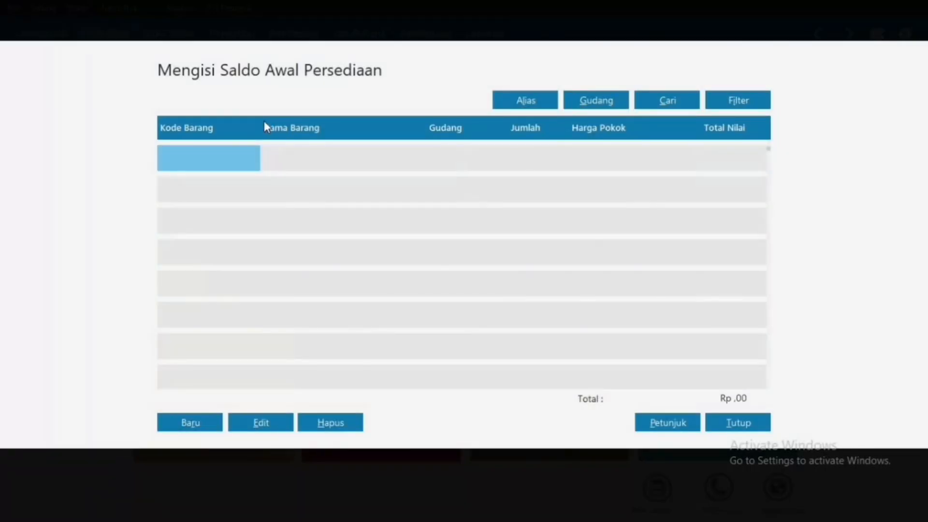
# Step: Record opening stock for B01 KIPAS ANGIN: 5 units at 75.000 each
pyautogui.click(192, 428)
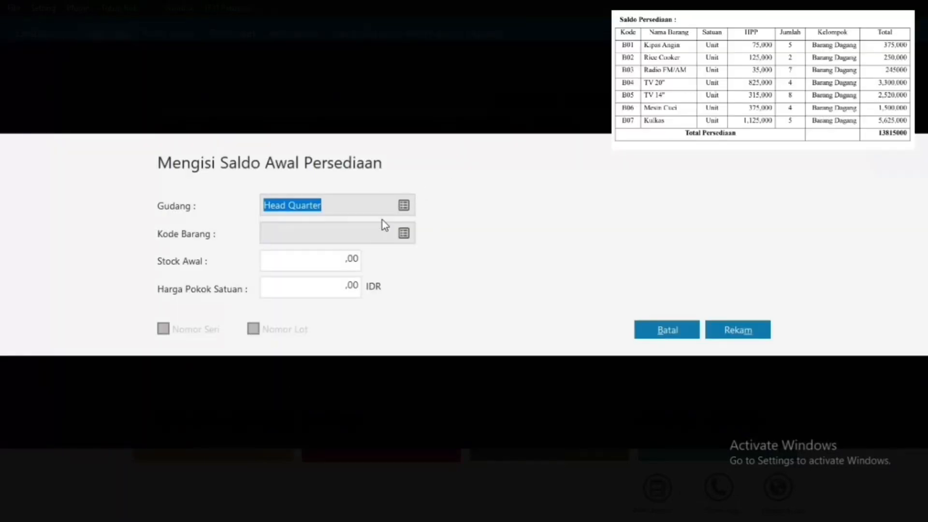
pyautogui.click(405, 234)
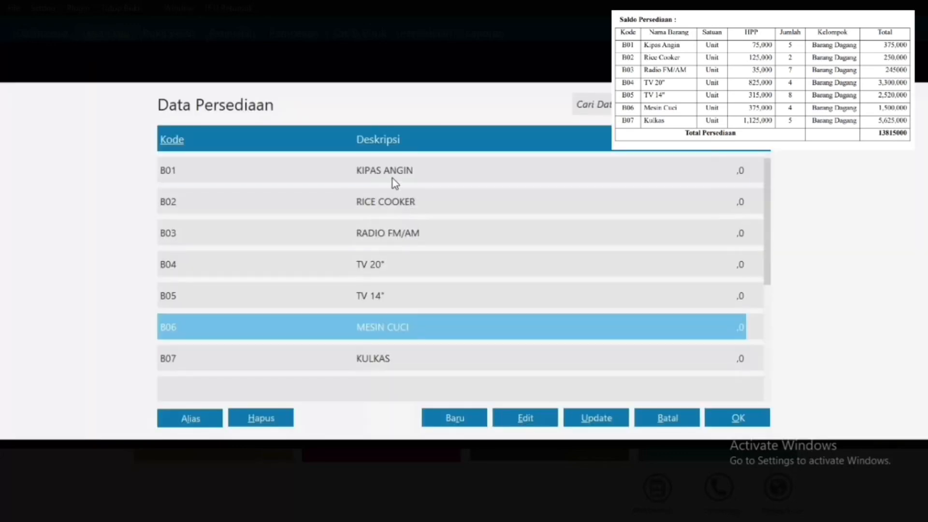
pyautogui.doubleClick(392, 180)
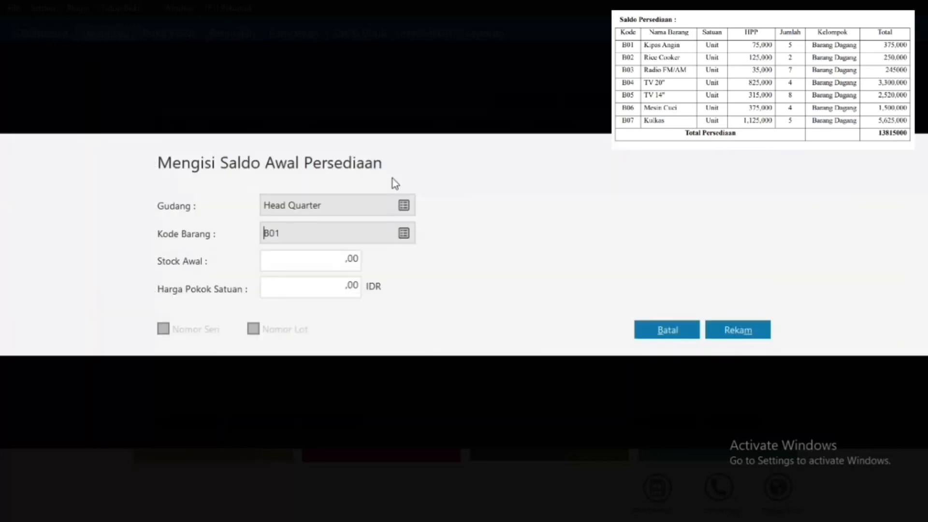
pyautogui.click(324, 263)
pyautogui.write('5')
pyautogui.click(350, 282)
pyautogui.write('75000')
pyautogui.click(312, 255)
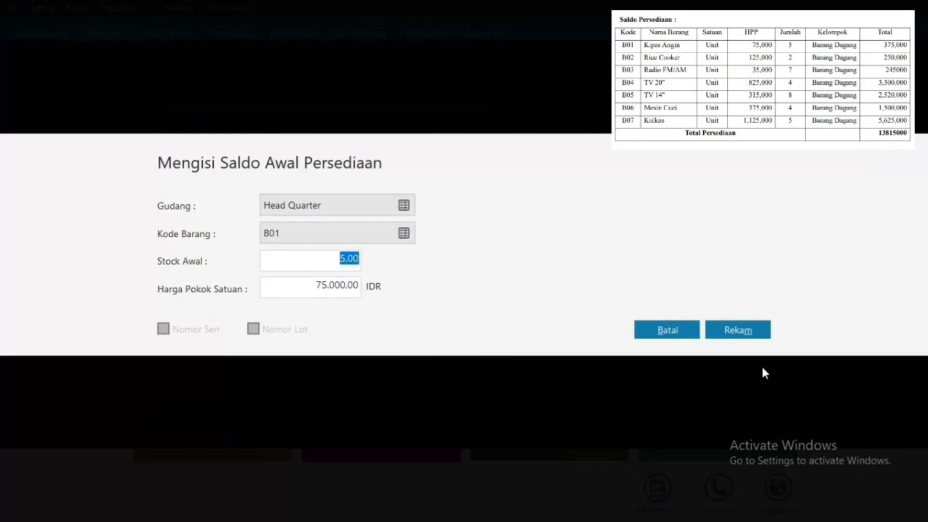
pyautogui.click(750, 336)
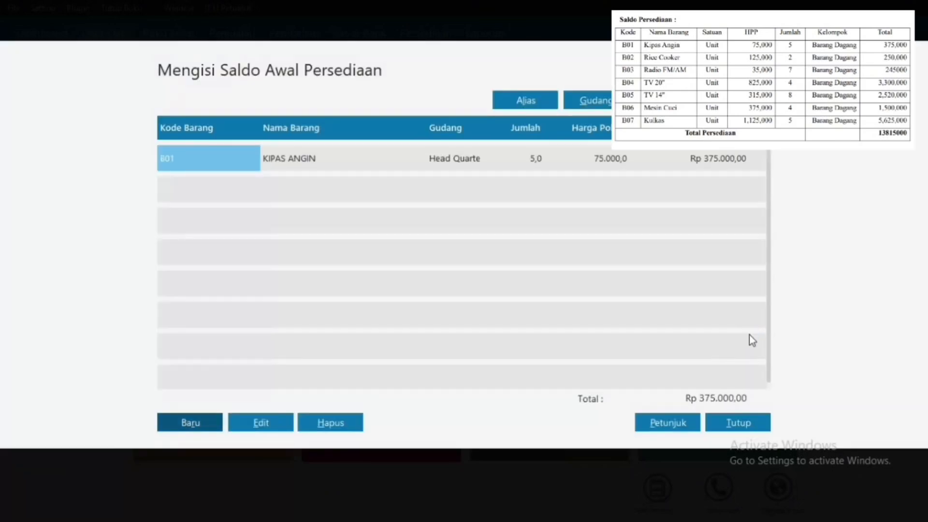
# Step: Record opening stock for B02 RICE COOKER: 2 units at 125.000 each
pyautogui.click(198, 423)
pyautogui.click(409, 232)
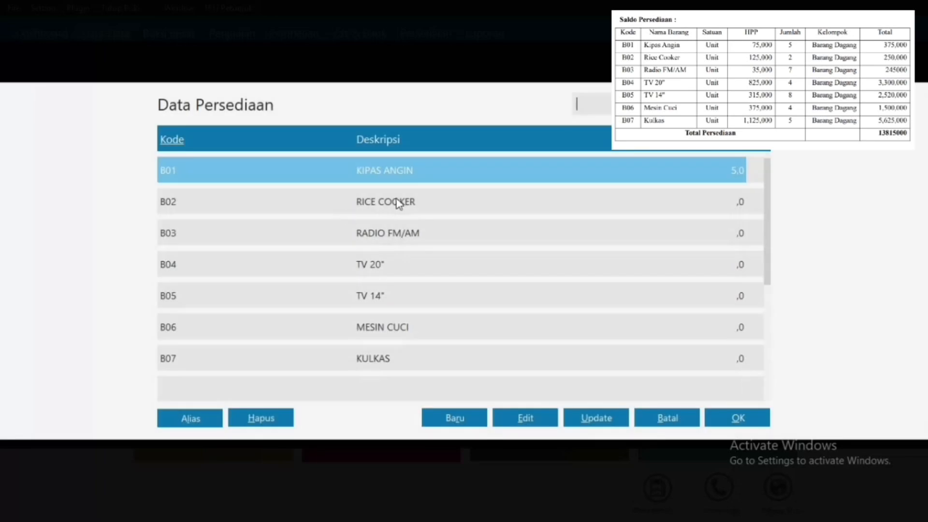
pyautogui.doubleClick(400, 202)
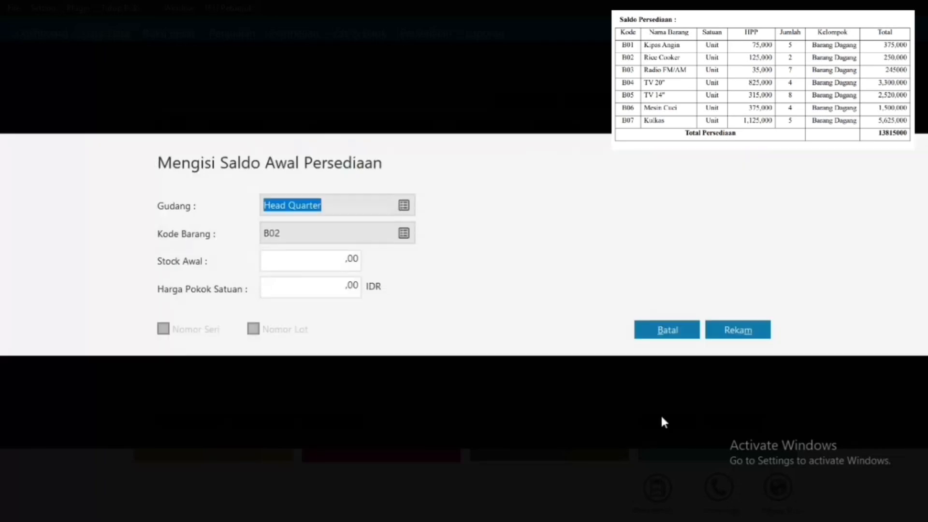
pyautogui.click(405, 233)
pyautogui.doubleClick(317, 202)
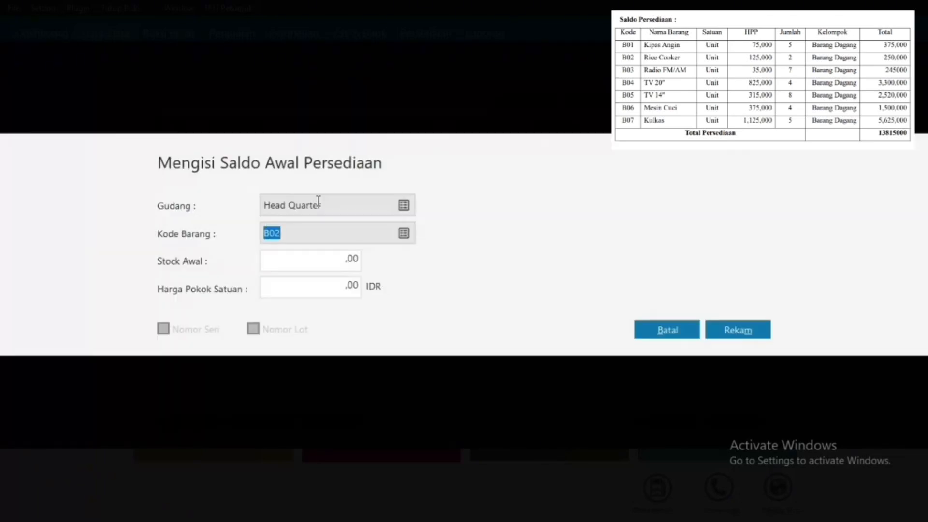
pyautogui.click(316, 257)
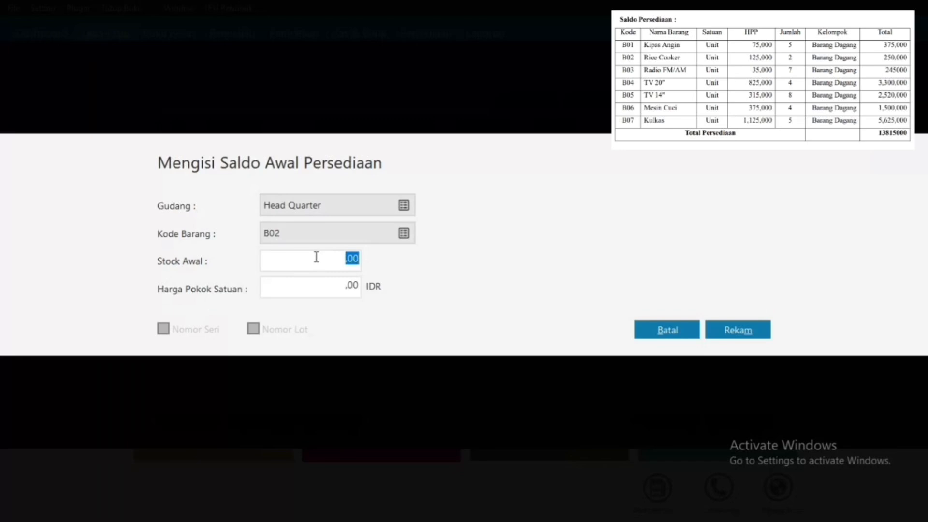
pyautogui.write('2')
pyautogui.click(347, 285)
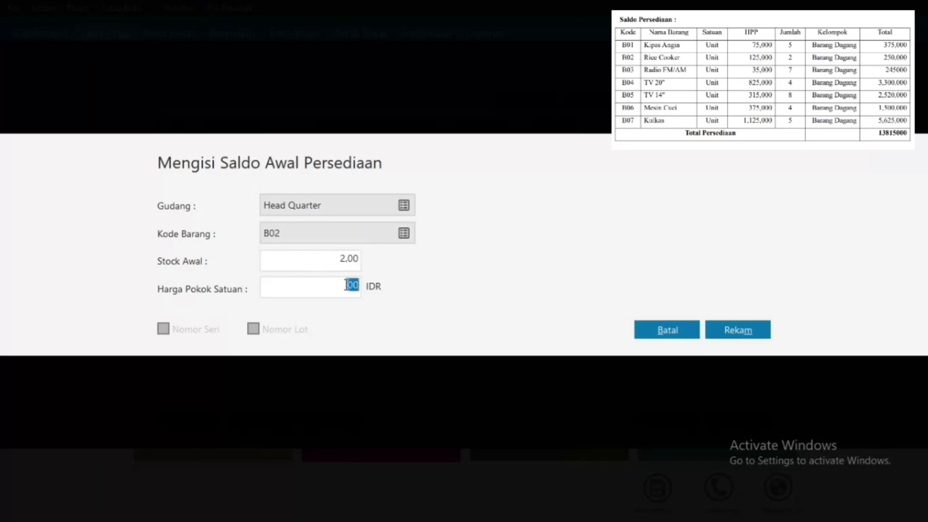
pyautogui.write('125.')
pyautogui.write('000')
pyautogui.click(744, 333)
# Step: Record opening stock for B03 RADIO FM/AM: 7 units at 35.000, then start another entry
pyautogui.click(195, 424)
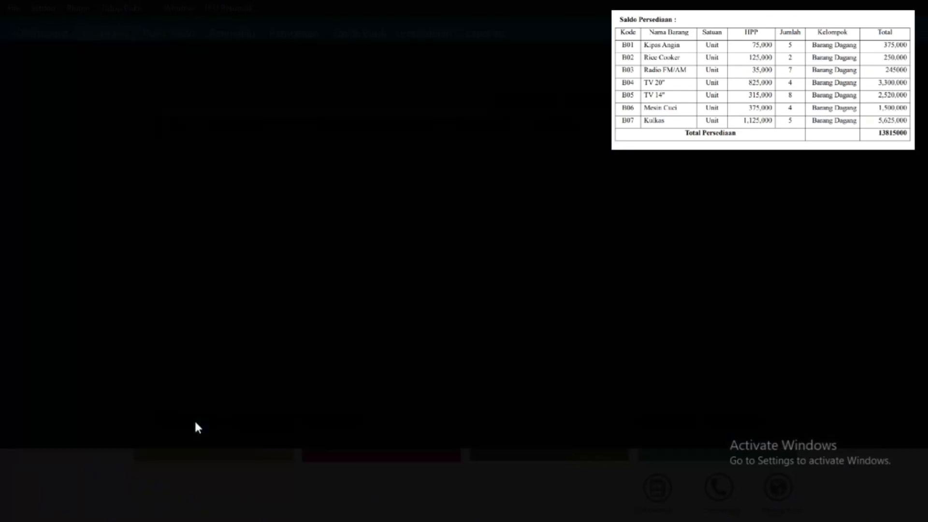
pyautogui.click(403, 234)
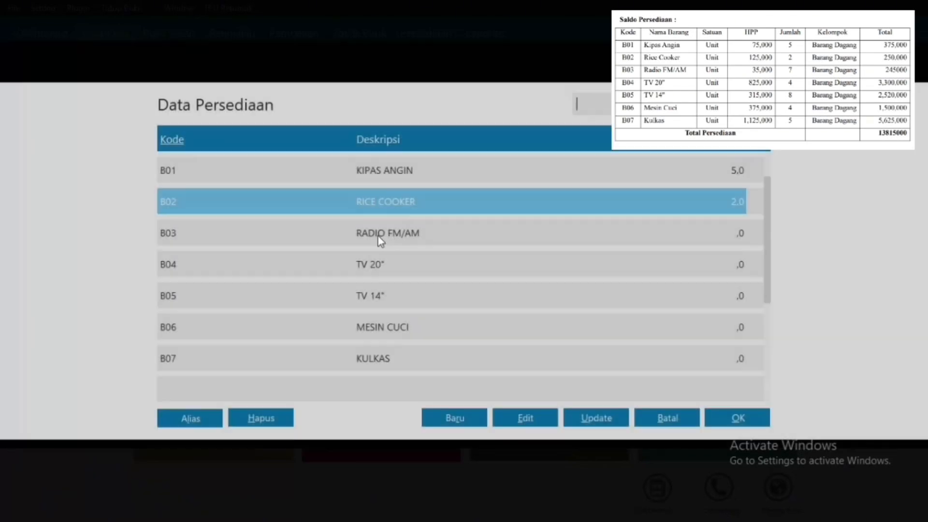
pyautogui.doubleClick(378, 236)
pyautogui.click(305, 267)
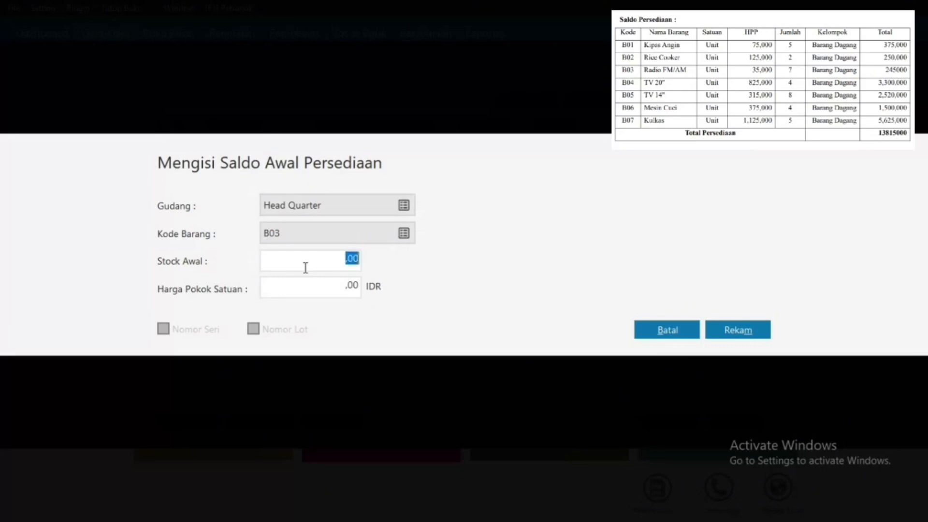
pyautogui.write('7')
pyautogui.click(321, 296)
pyautogui.write('35000')
pyautogui.click(755, 334)
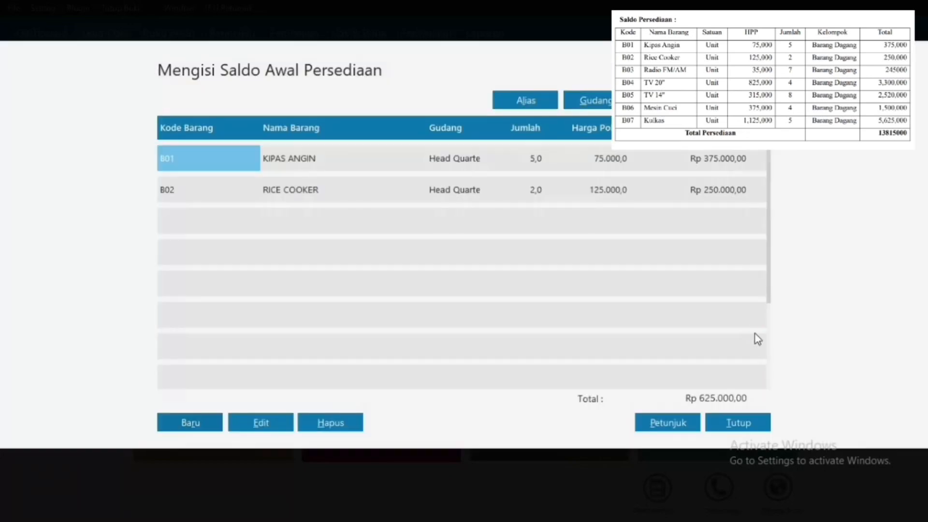
pyautogui.click(208, 423)
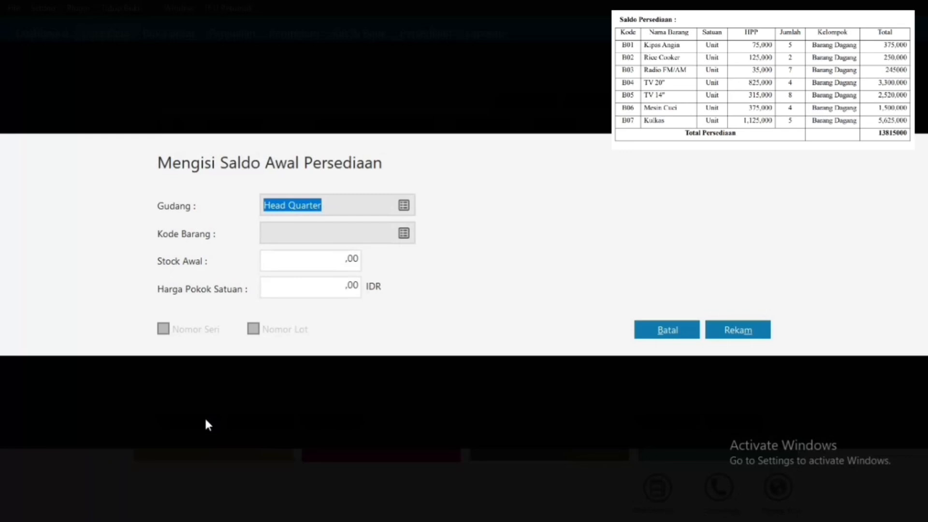
# Step: Record opening stock for B04 TV 20": 4 units at 825.000 each
pyautogui.click(405, 231)
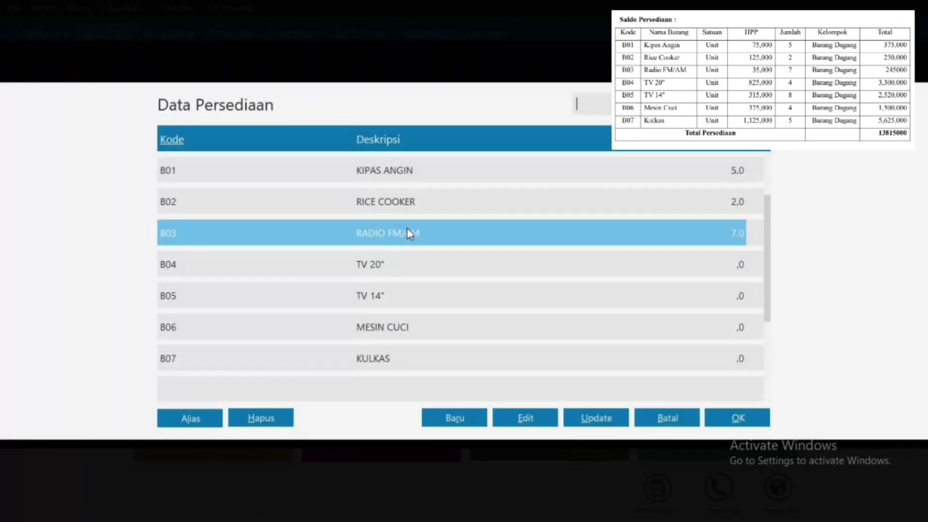
pyautogui.doubleClick(390, 266)
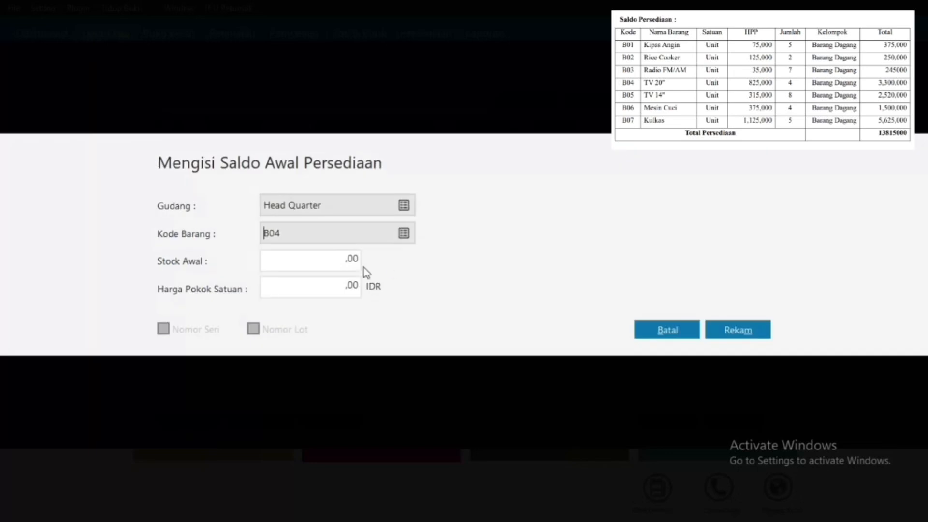
pyautogui.click(350, 264)
pyautogui.click(337, 286)
pyautogui.click(730, 329)
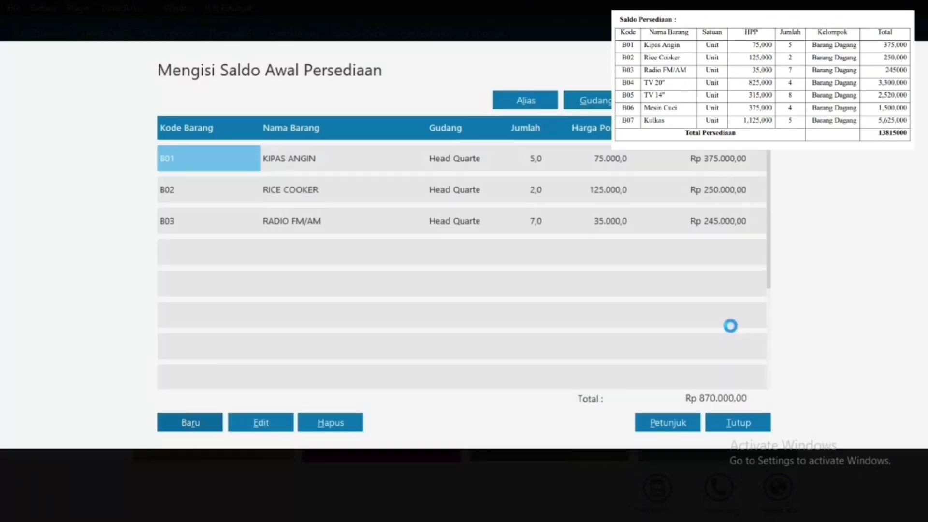
# Step: Record opening stock for B05 TV 14": 8 units at 315.000 each
pyautogui.click(187, 421)
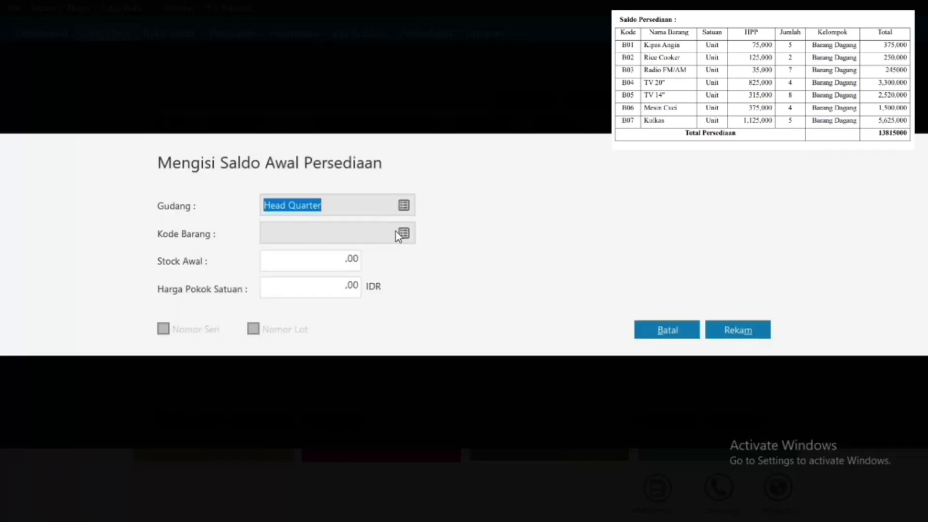
pyautogui.click(398, 232)
pyautogui.doubleClick(366, 303)
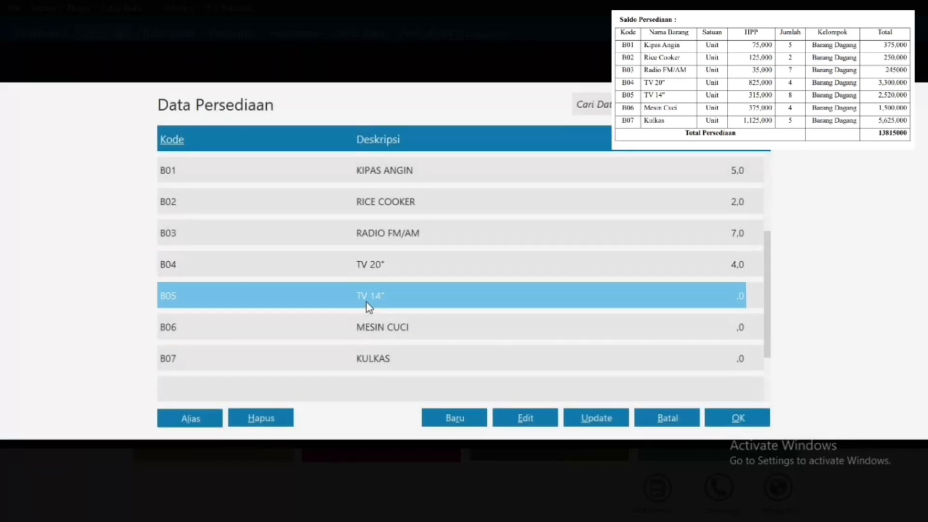
pyautogui.click(345, 257)
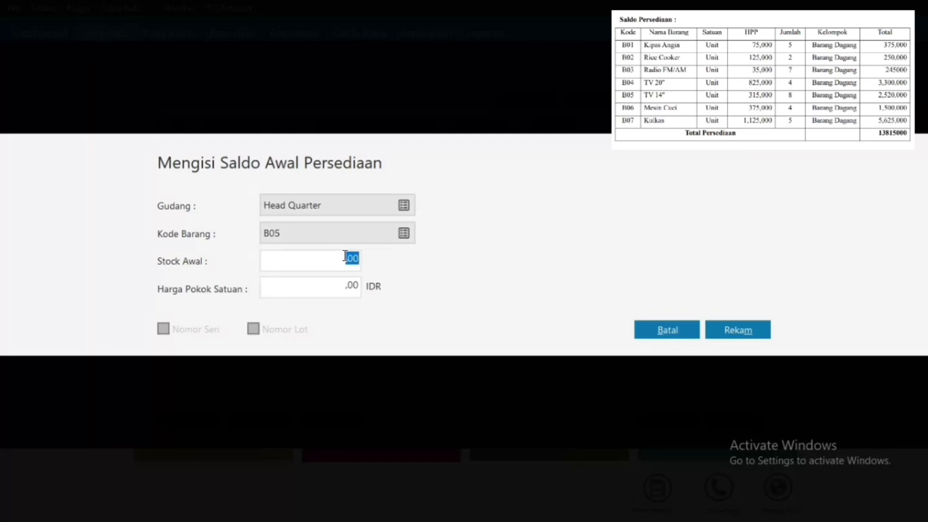
pyautogui.write('8')
pyautogui.click(340, 294)
pyautogui.write('315000')
pyautogui.click(737, 326)
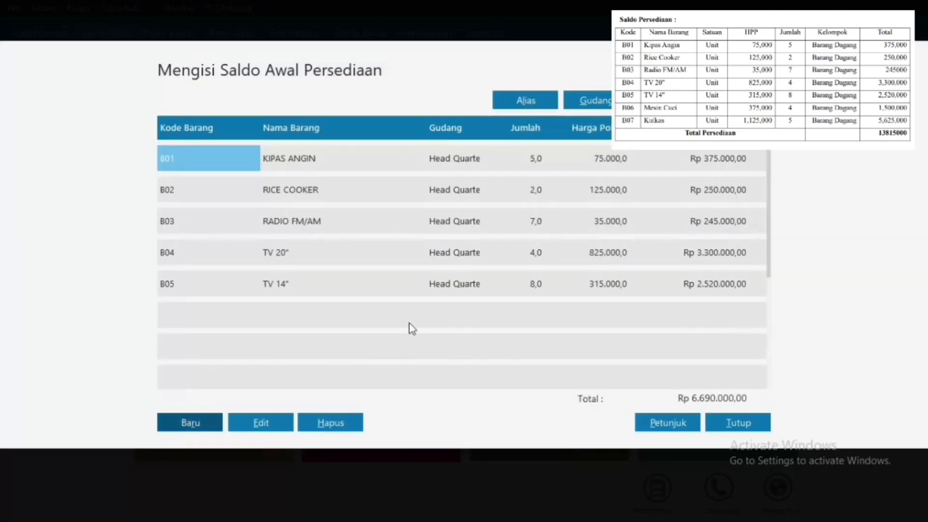
# Step: Record opening stock for B06 MESIN CUCI: 4 units at 375.000 each
pyautogui.click(192, 423)
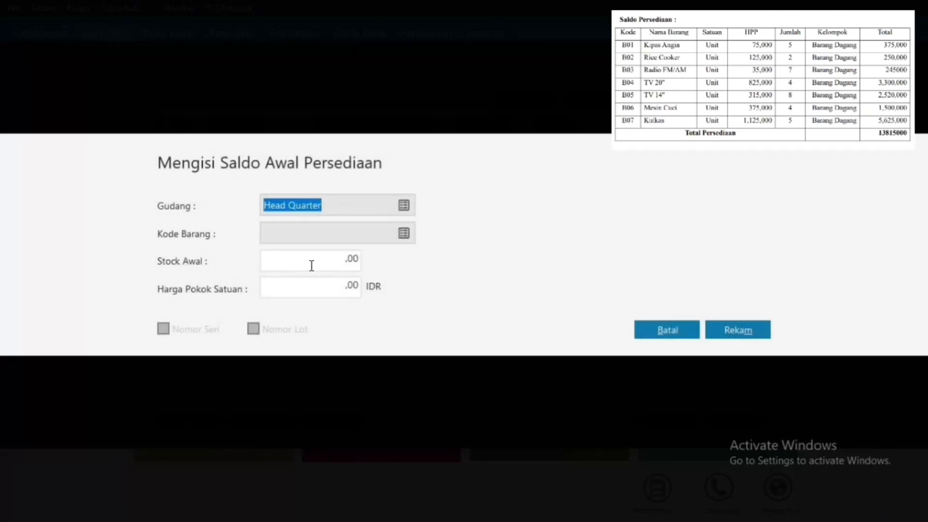
pyautogui.click(404, 234)
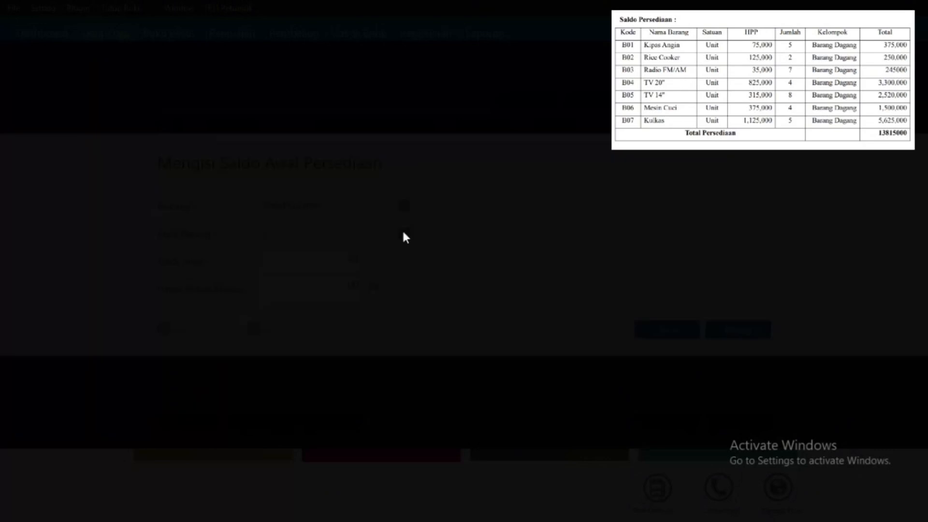
pyautogui.doubleClick(372, 328)
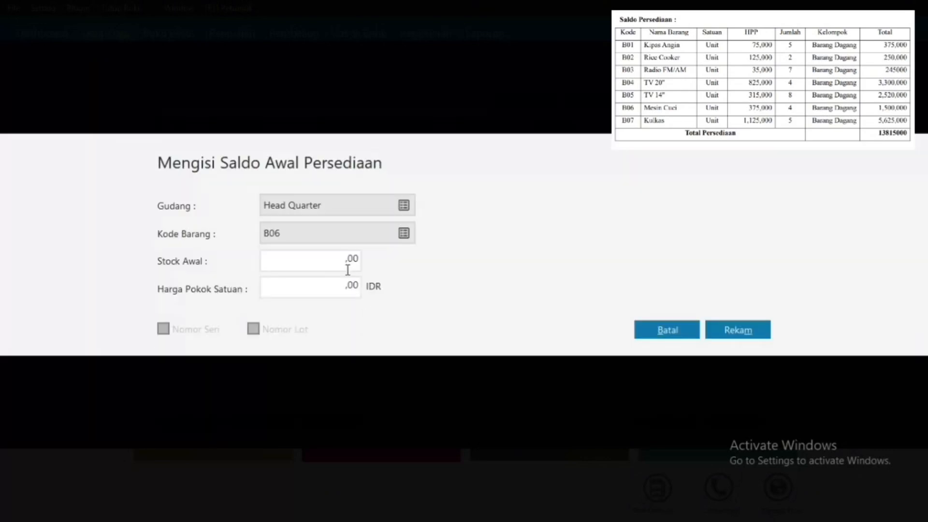
pyautogui.click(322, 259)
pyautogui.write('4')
pyautogui.click(327, 296)
pyautogui.write('375000')
pyautogui.click(757, 336)
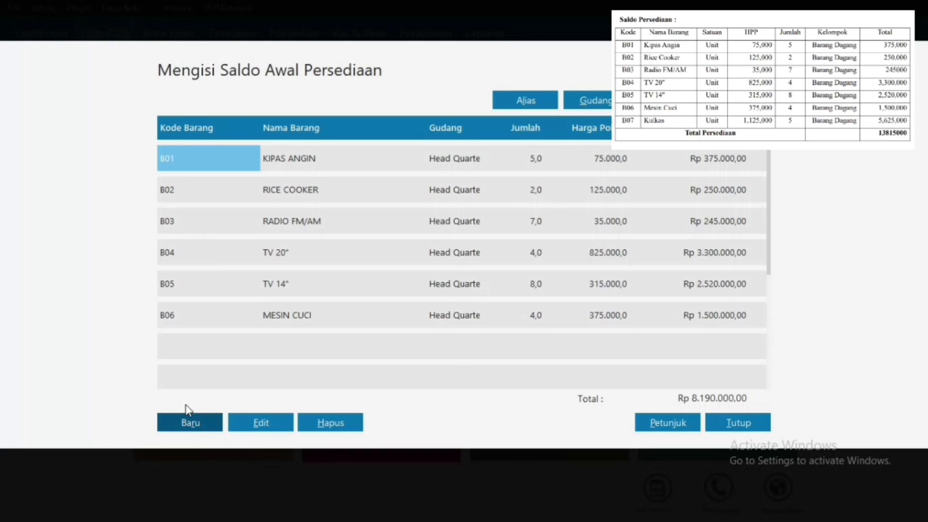
# Step: Record B07 KULKAS opening stock of 5 at 1.125.000, then close Saldo Awal Persediaan
pyautogui.click(178, 424)
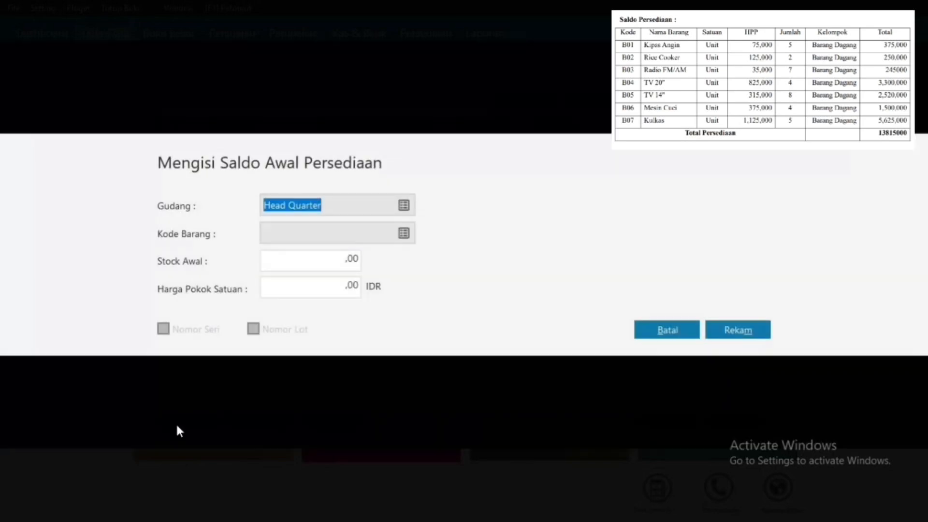
pyautogui.click(404, 233)
pyautogui.doubleClick(392, 362)
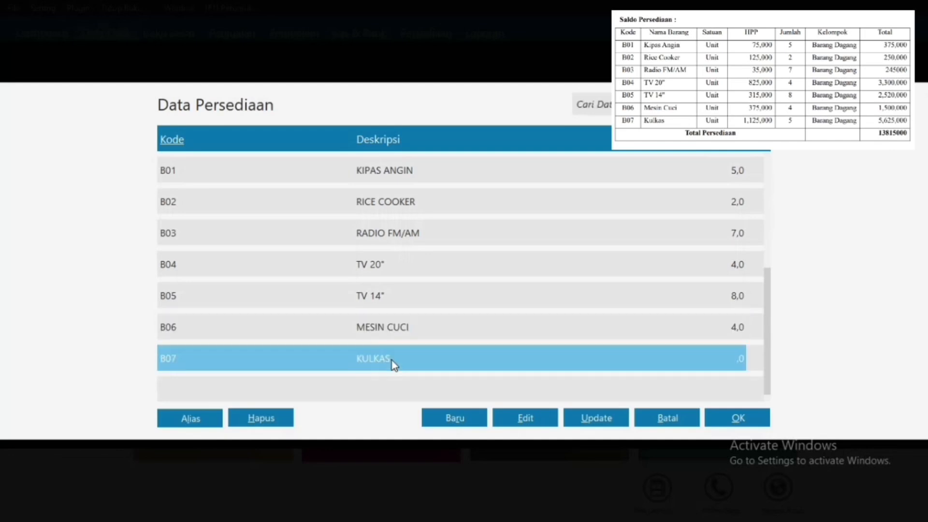
pyautogui.click(349, 260)
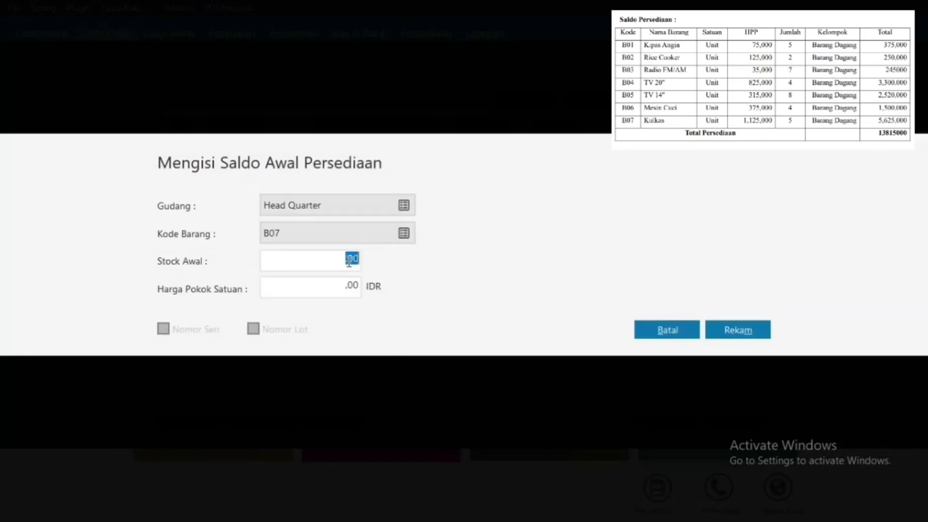
pyautogui.write('5')
pyautogui.click(336, 283)
pyautogui.write('1125000')
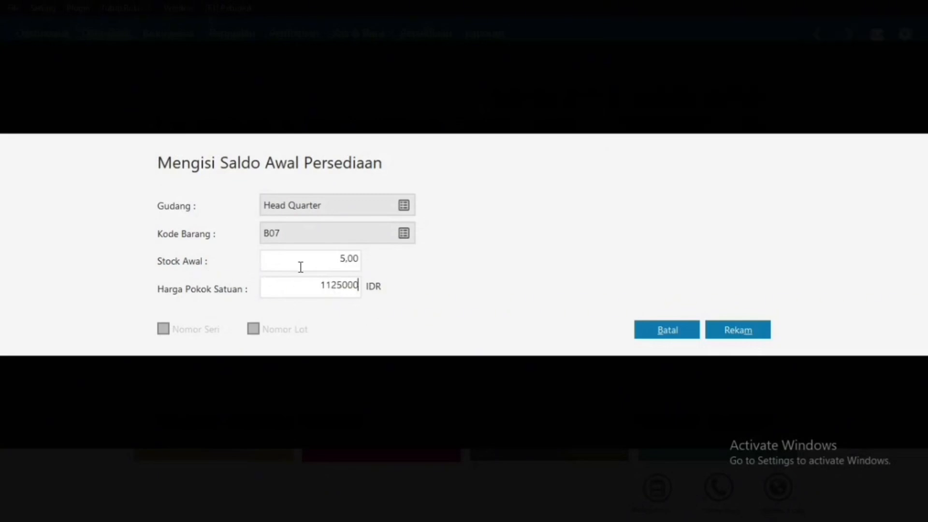
pyautogui.click(303, 265)
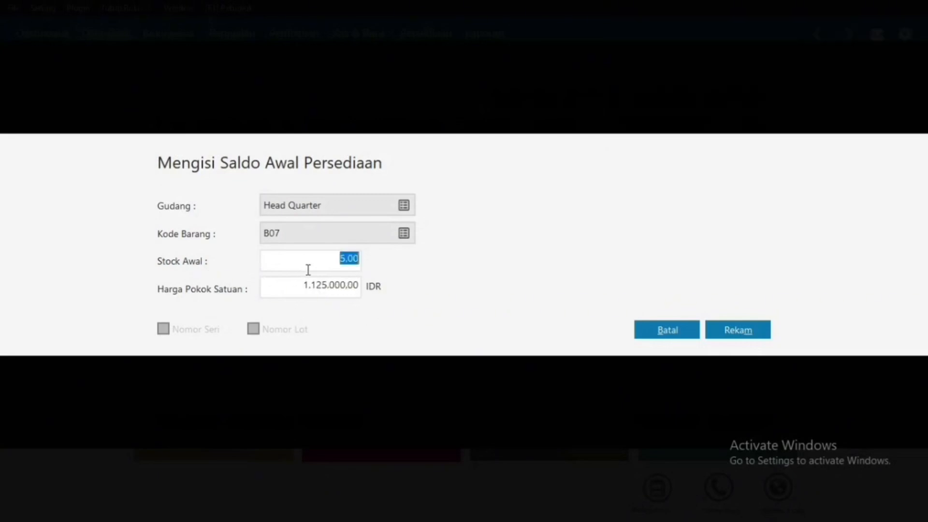
pyautogui.click(733, 333)
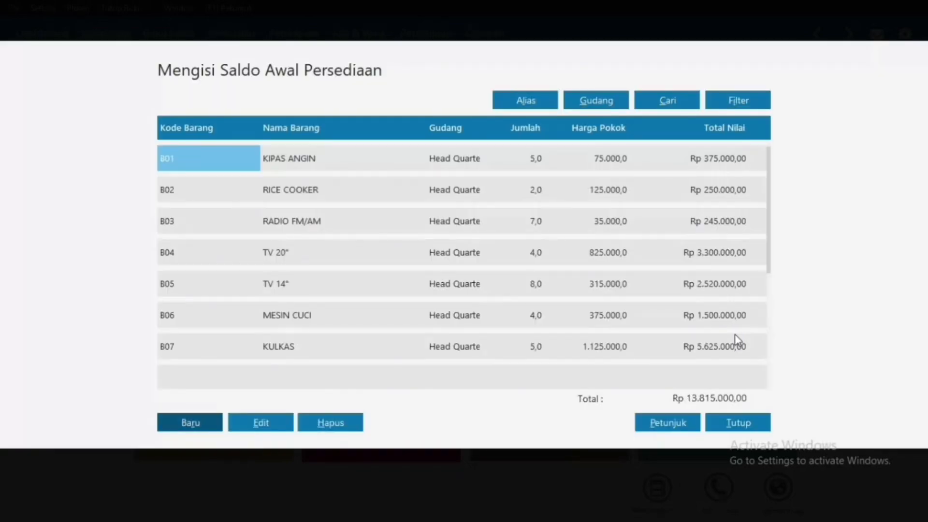
pyautogui.click(737, 426)
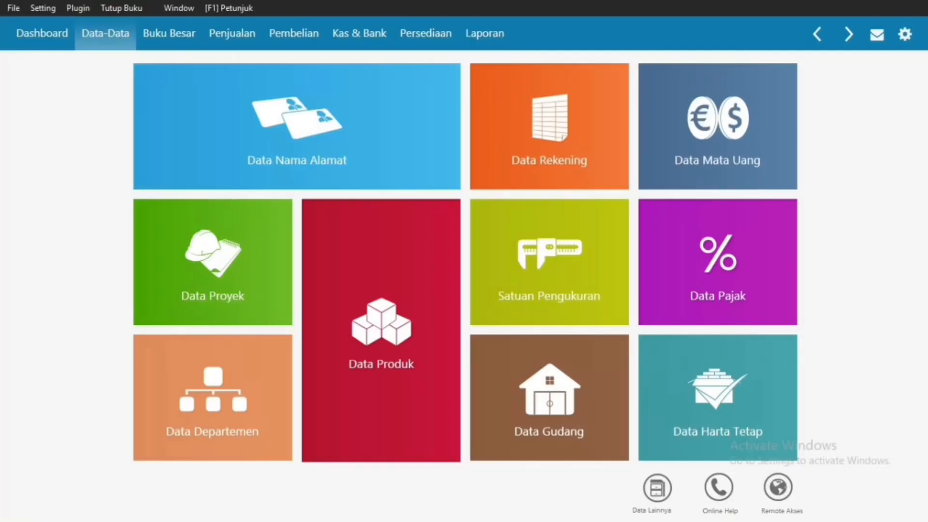
# Step: Start Kas Keluar entry CD000001 paid from Kas and bring up the Data Nama payee list
pyautogui.click(348, 48)
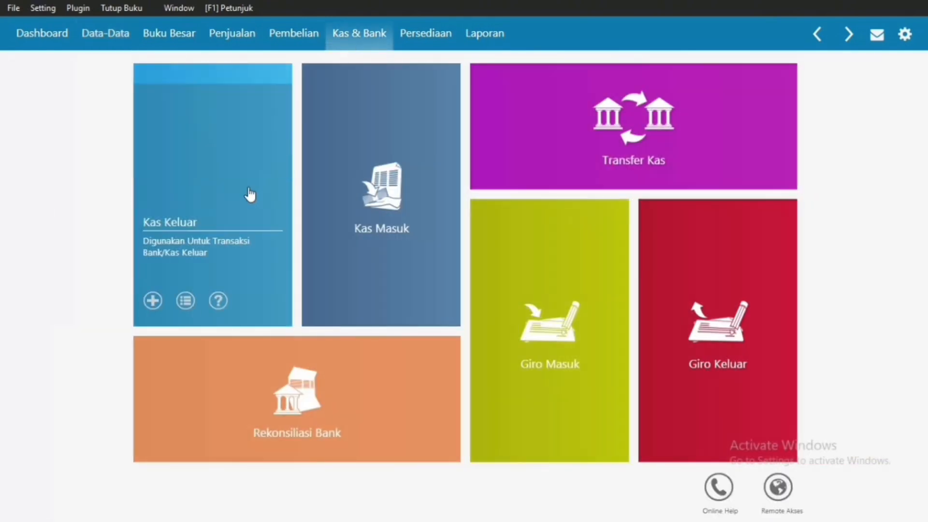
pyautogui.click(248, 188)
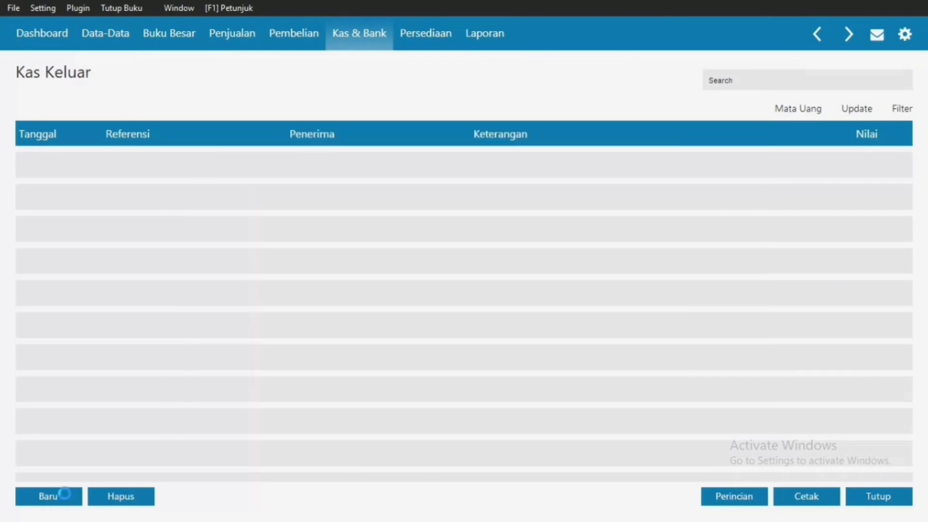
pyautogui.click(66, 495)
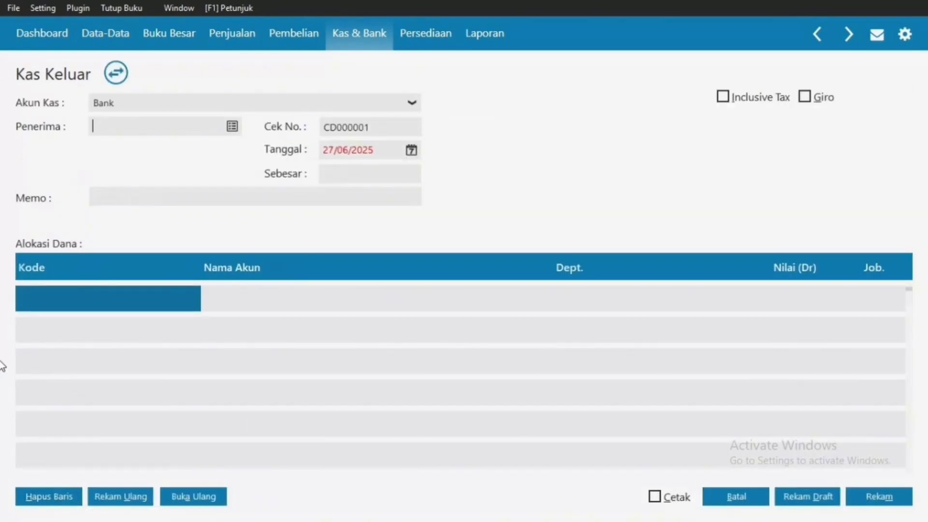
pyautogui.click(232, 127)
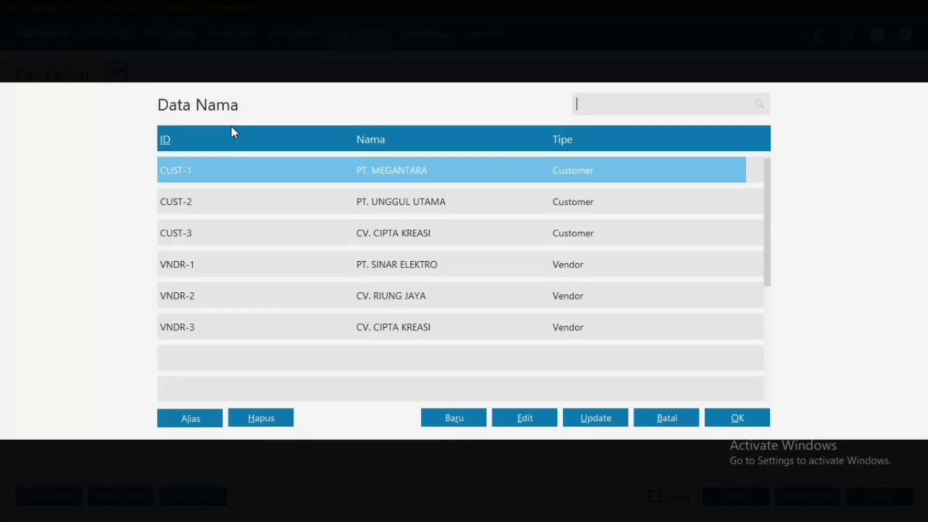
pyautogui.click(671, 416)
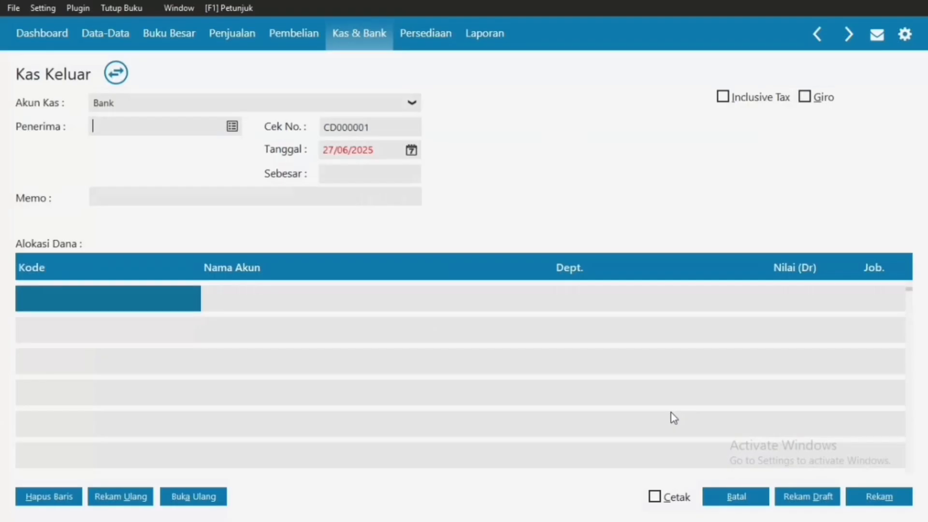
pyautogui.click(410, 103)
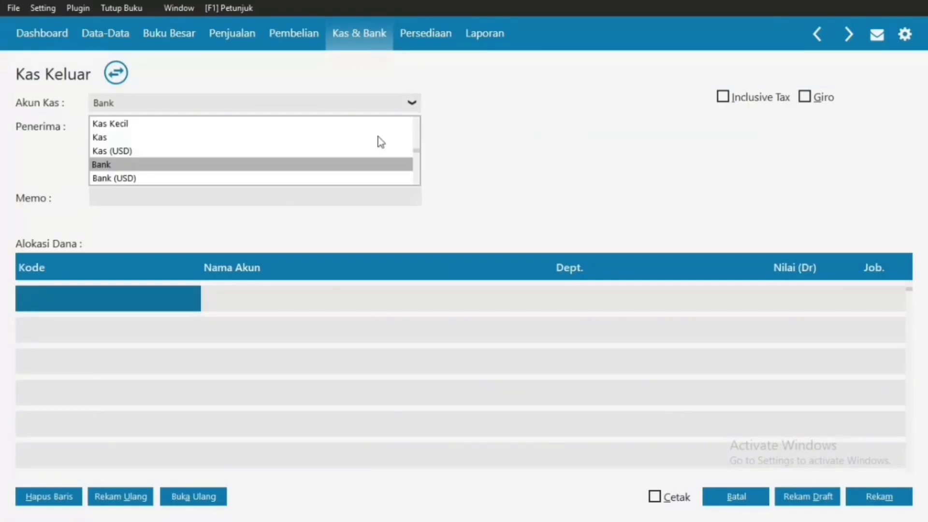
pyautogui.click(102, 138)
pyautogui.click(233, 126)
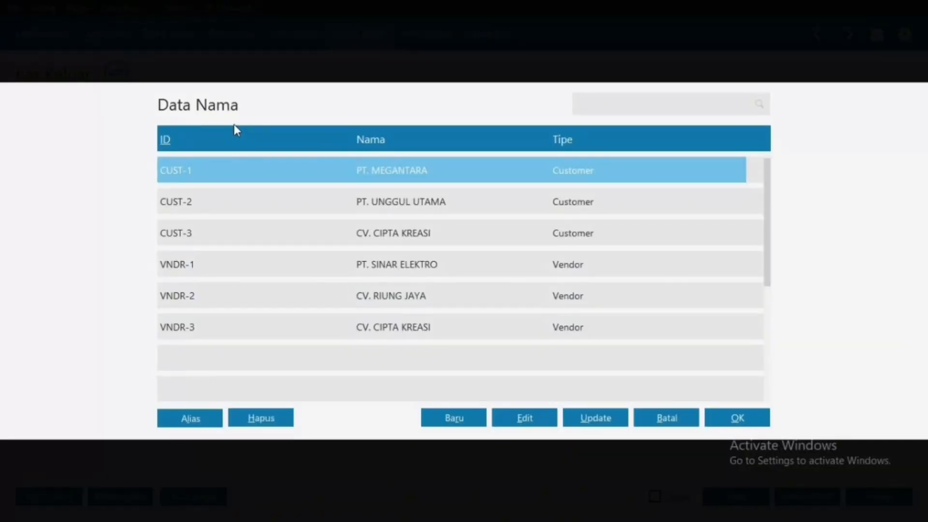
# Step: Start a new Others-type name record for the company CV. TRI MEGAH
pyautogui.click(451, 423)
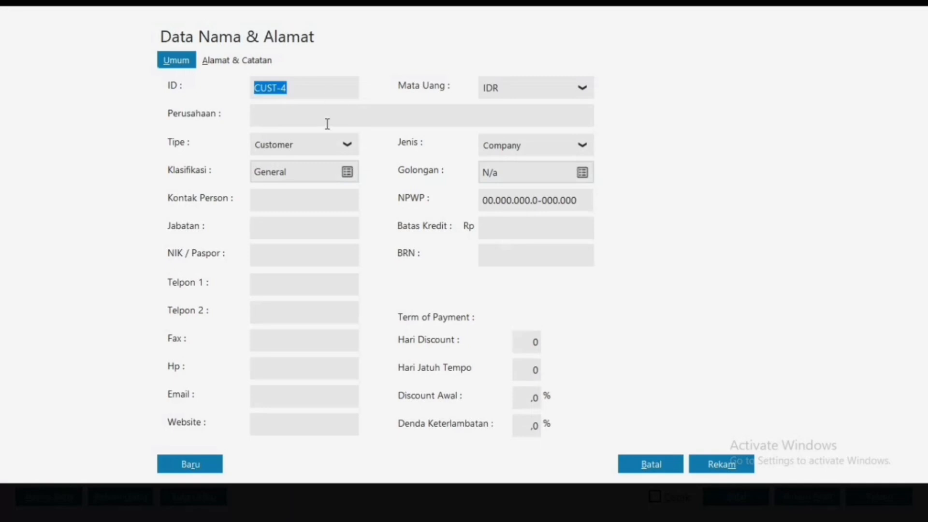
pyautogui.click(346, 145)
pyautogui.click(285, 227)
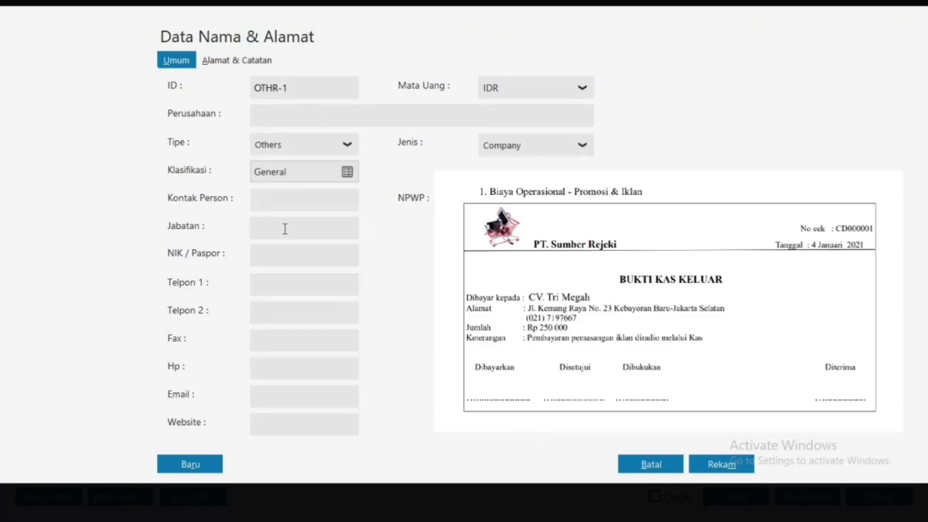
pyautogui.click(293, 112)
pyautogui.write('CV. TRI MEGAH')
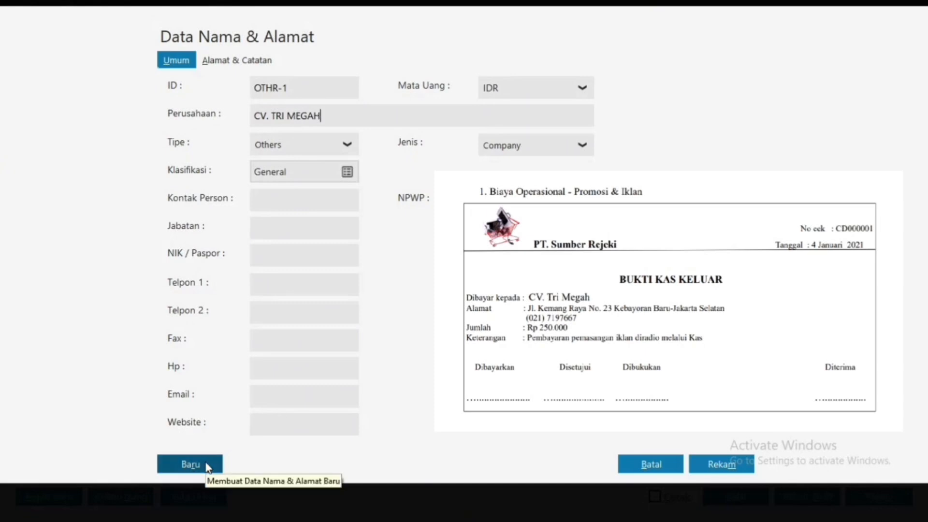
pyautogui.click(230, 62)
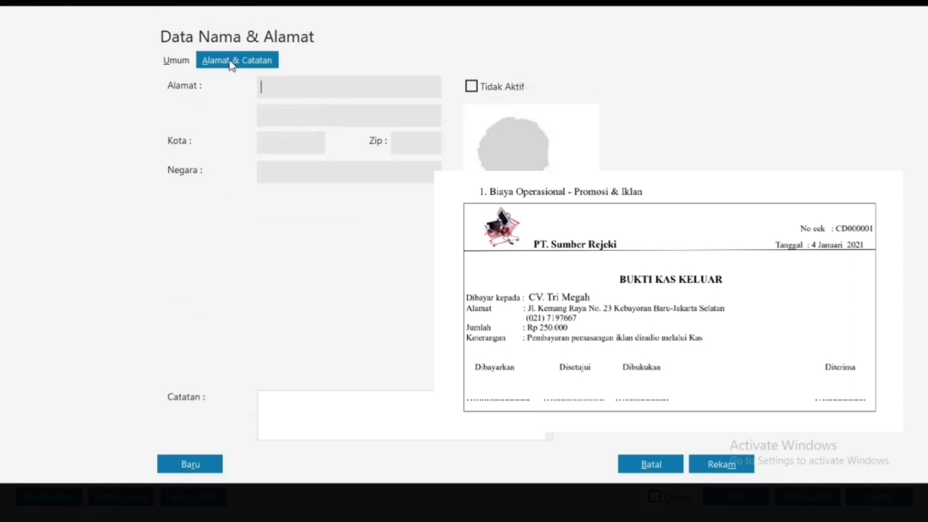
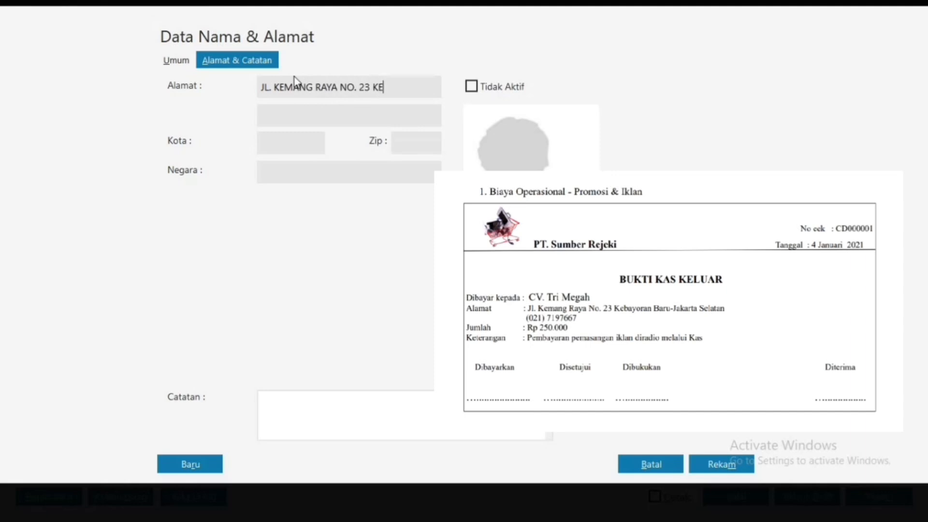
pyautogui.click(300, 120)
pyautogui.click(300, 138)
pyautogui.write('JAKARTA SE')
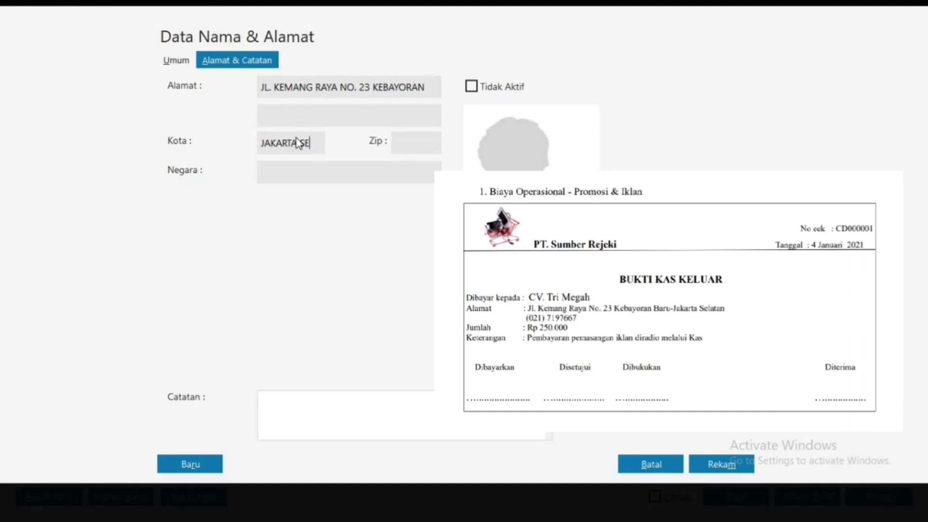
pyautogui.write('LATAN')
pyautogui.doubleClick(392, 86)
pyautogui.press('BackSpace')
pyautogui.click(381, 115)
pyautogui.write('KEBAYORAN')
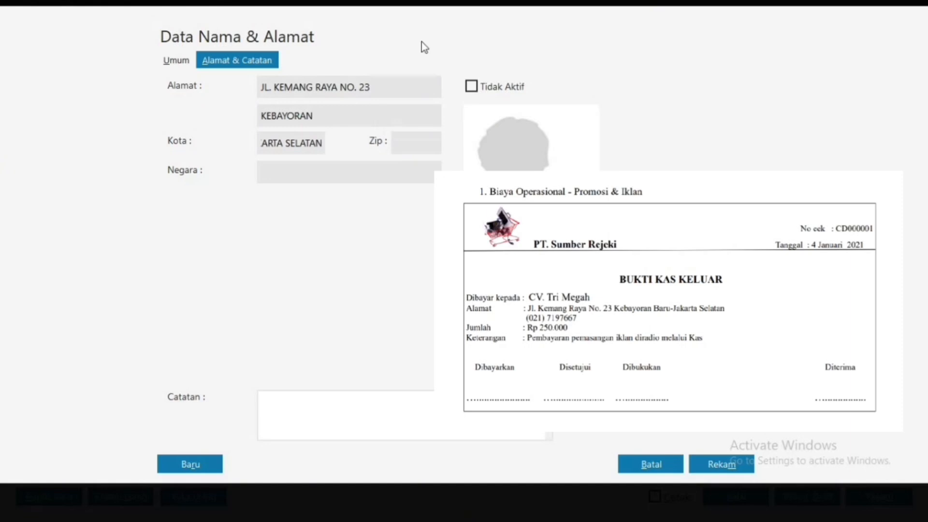
pyautogui.click(385, 171)
pyautogui.write('Indonesia')
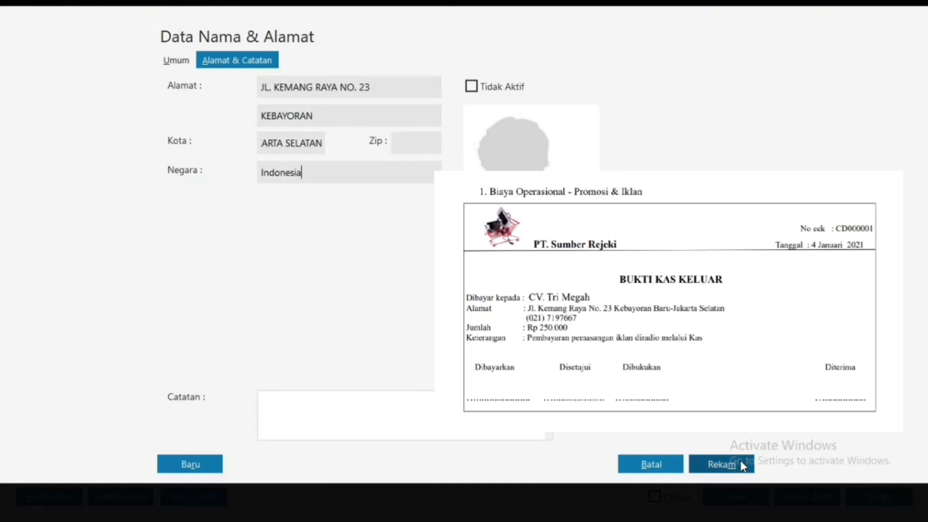
pyautogui.click(739, 463)
pyautogui.click(667, 333)
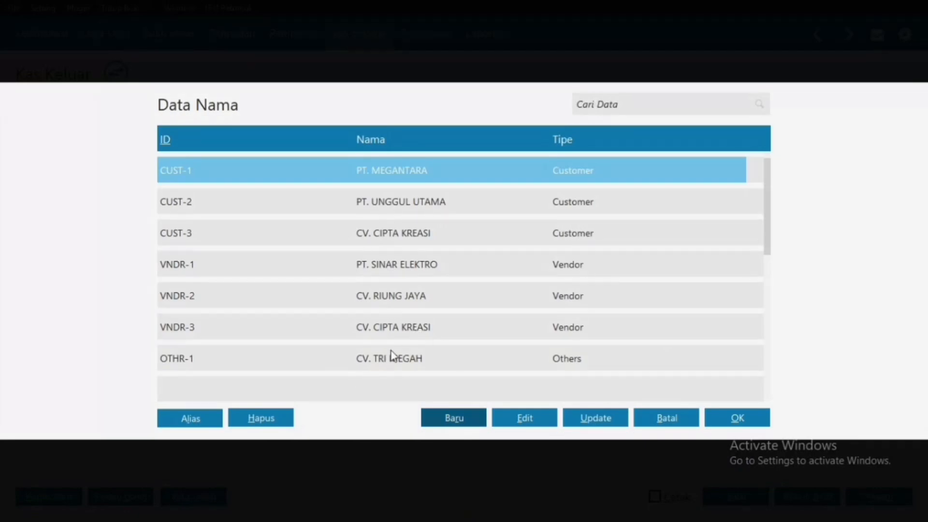
# Step: Choose CV. TRI MEGAH as the payee of the cash-out entry
pyautogui.doubleClick(394, 365)
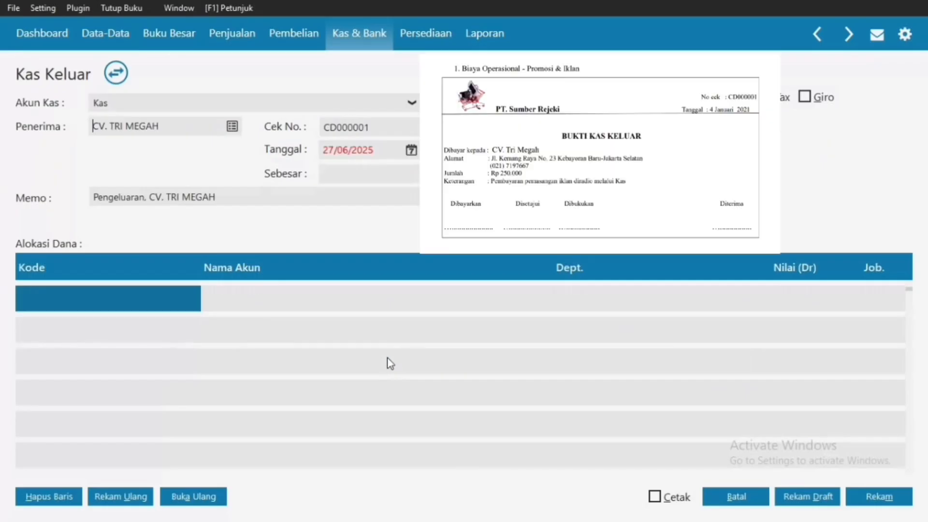
pyautogui.click(412, 151)
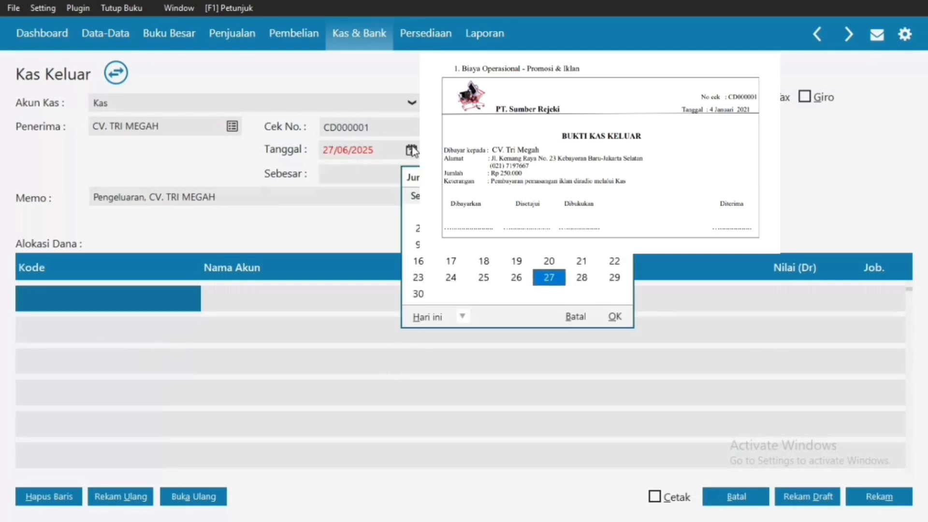
pyautogui.scroll(6, 517, 242)
pyautogui.click(576, 316)
# Step: Set the transaction date to 04/01/2021 and move on to the amount
pyautogui.click(330, 151)
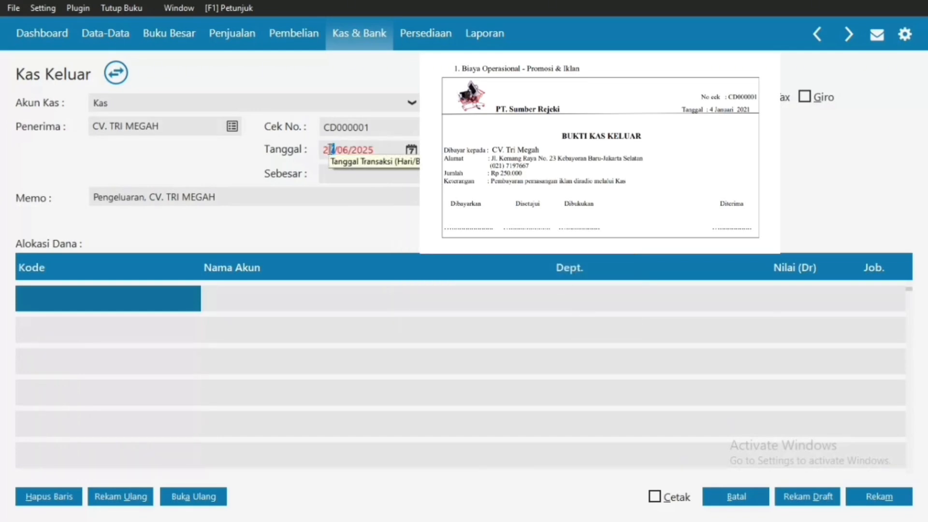
pyautogui.doubleClick(330, 149)
pyautogui.write('4_/__/____')
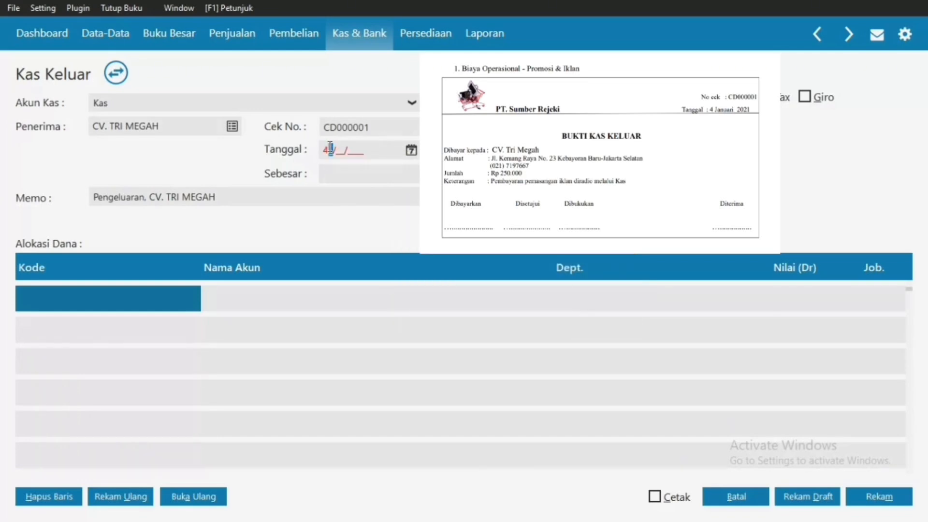
pyautogui.press('Right')
pyautogui.write('01/2021')
pyautogui.press('Left')
pyautogui.press('Left')
pyautogui.press('Left')
pyautogui.press('Left')
pyautogui.press('Left')
pyautogui.press('Left')
pyautogui.press('Left')
pyautogui.press('BackSpace')
pyautogui.write('04')
pyautogui.click(400, 173)
# Step: Add account 610000010 Beban Iklan & Promosi as the first allocation line
pyautogui.click(48, 300)
pyautogui.doubleClick(48, 300)
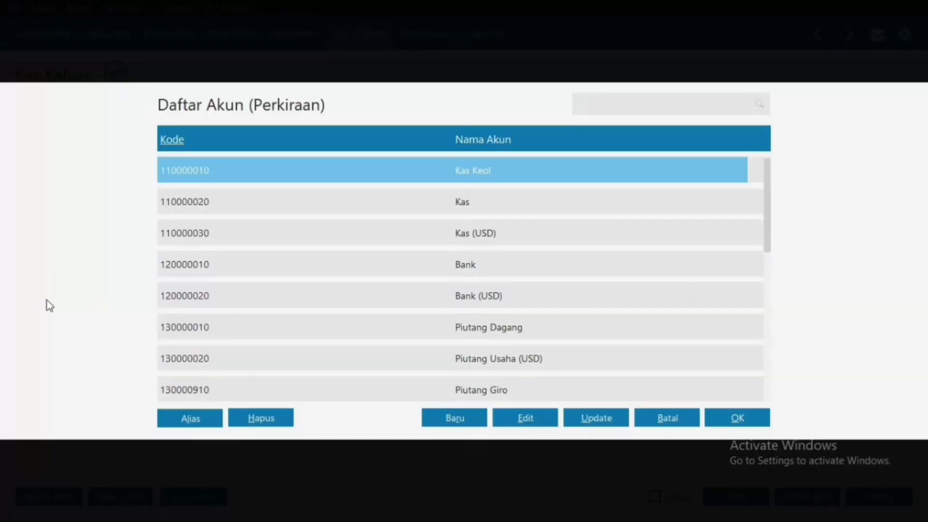
pyautogui.write('kas')
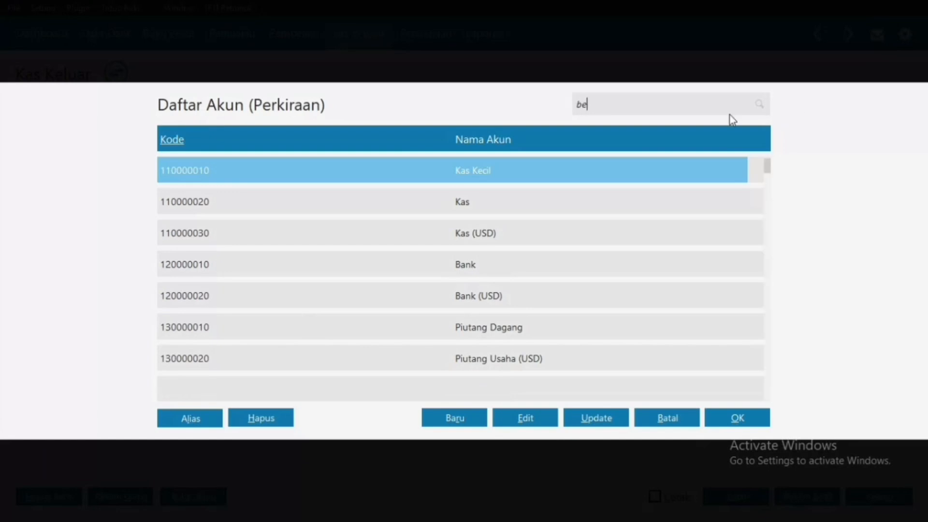
pyautogui.press('BackSpace')
pyautogui.press('BackSpace')
pyautogui.press('BackSpace')
pyautogui.moveTo(762, 170); pyautogui.dragTo(767, 184)
pyautogui.scroll(3, 769, 184)
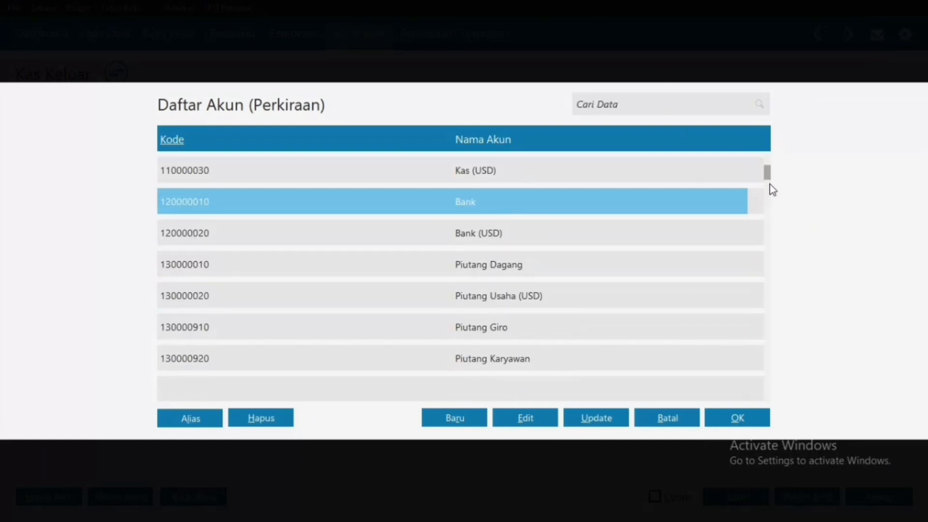
pyautogui.scroll(-18, 770, 184)
pyautogui.scroll(-11, 772, 189)
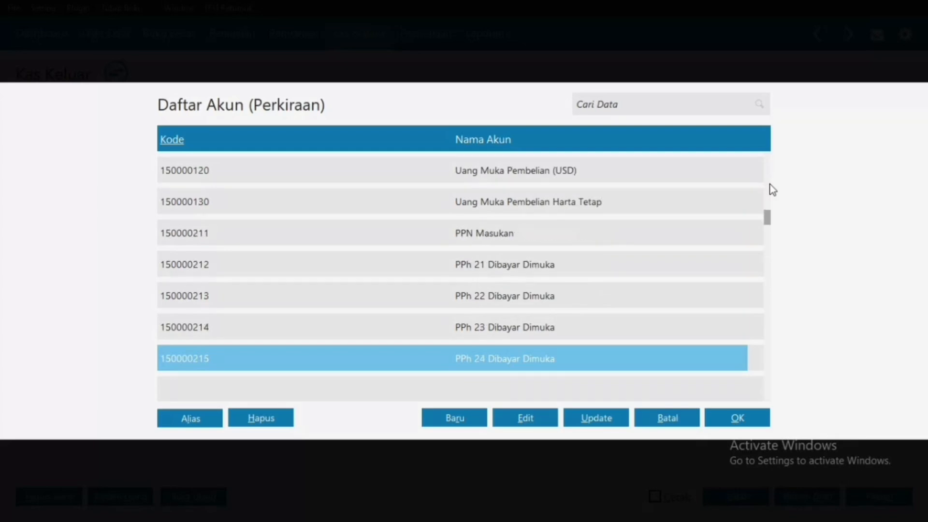
pyautogui.scroll(-20, 773, 190)
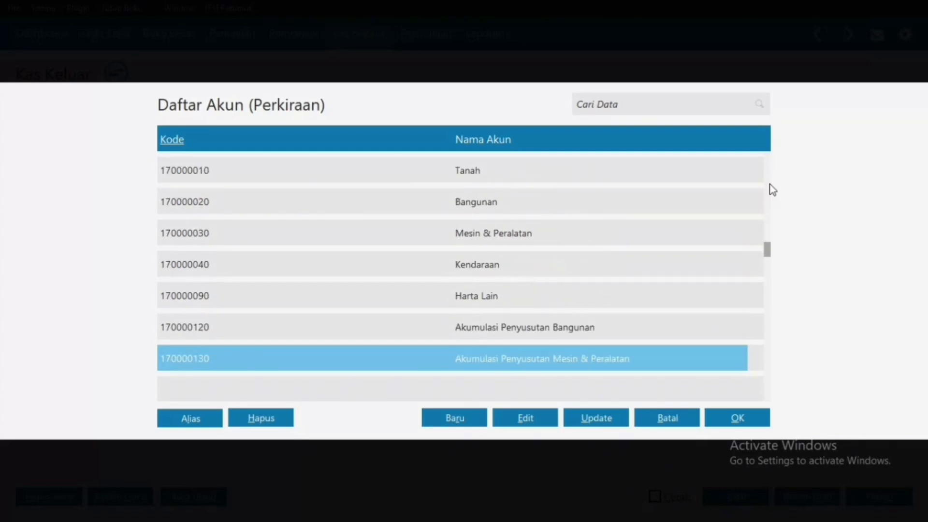
pyautogui.scroll(-20, 773, 189)
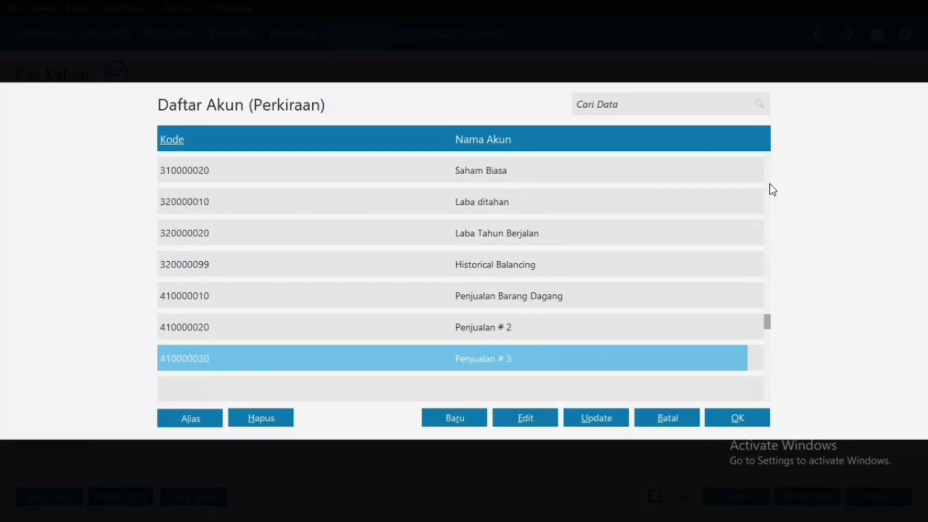
pyautogui.scroll(1, 773, 190)
pyautogui.scroll(-2, 773, 189)
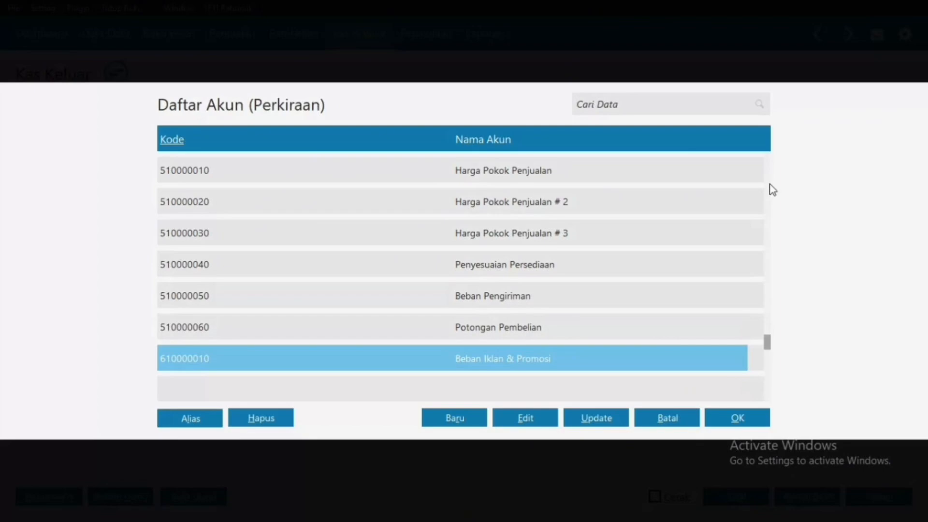
pyautogui.doubleClick(532, 358)
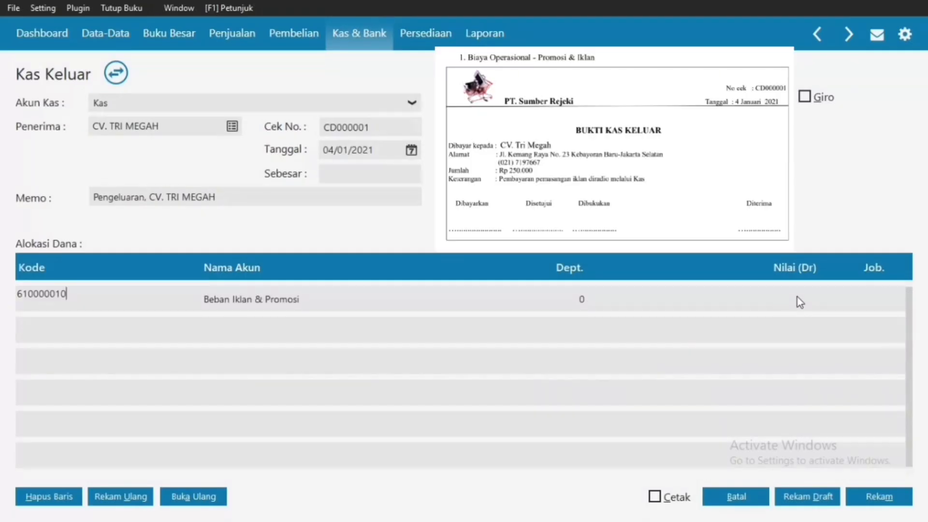
# Step: Enter Rp 250.000 on that line, save cash-out CD000001, and close the blank form
pyautogui.click(798, 297)
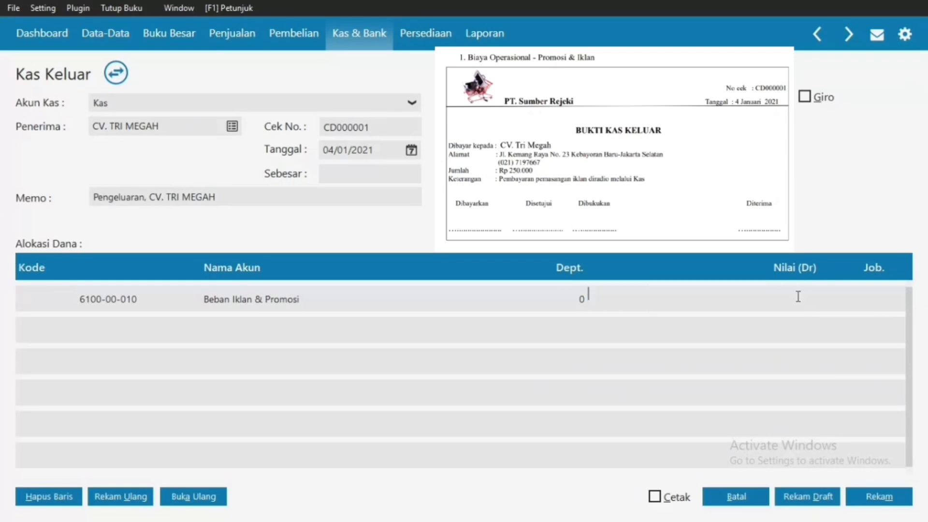
pyautogui.write('250000')
pyautogui.press('Return')
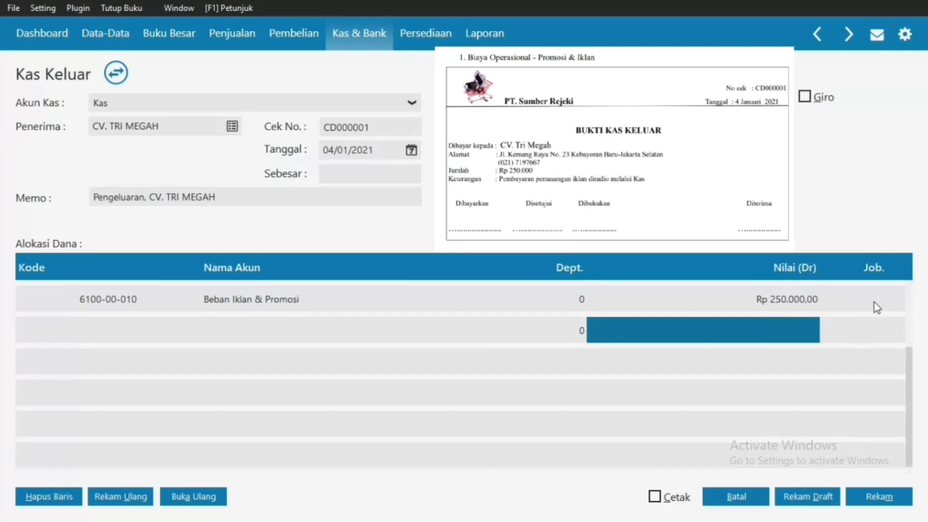
pyautogui.click(892, 502)
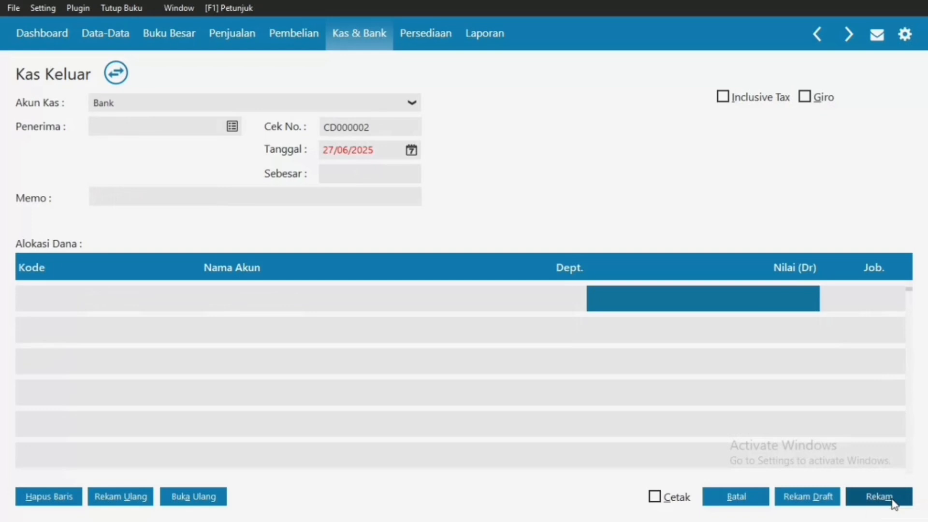
pyautogui.click(735, 497)
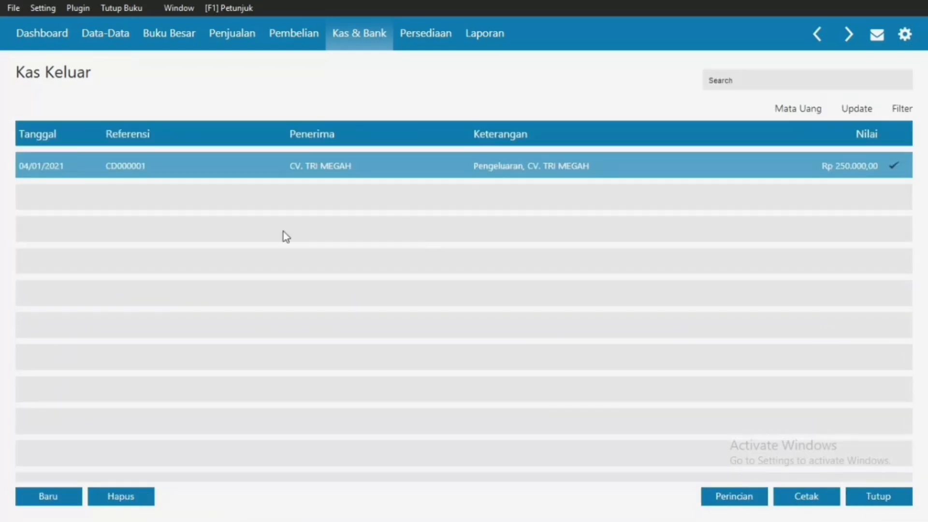
# Step: Close the Kas Keluar list and open the Pembayaran Piutang Usaha register under Penjualan
pyautogui.click(868, 501)
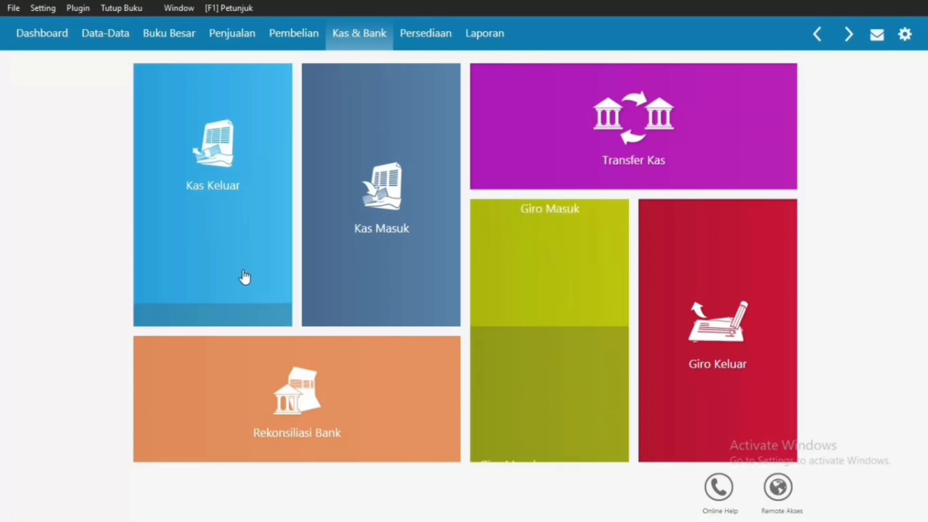
pyautogui.click(113, 42)
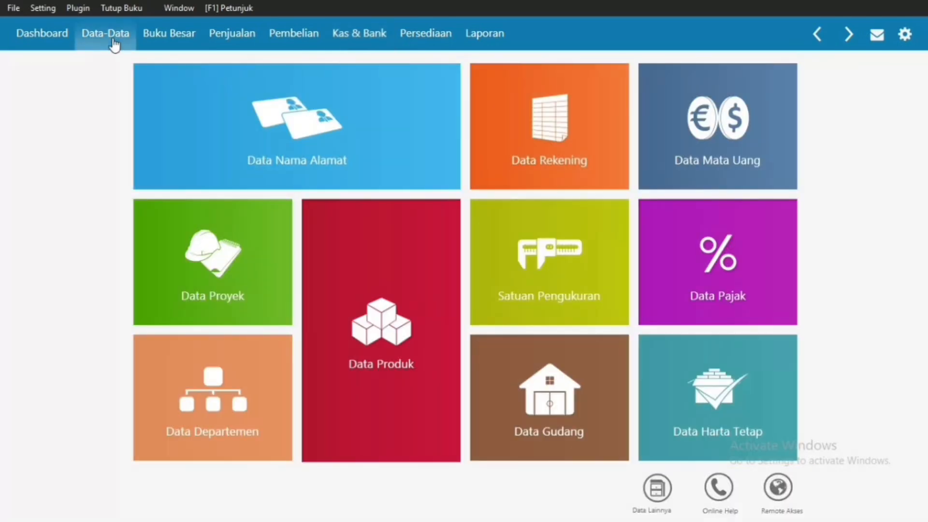
pyautogui.click(234, 30)
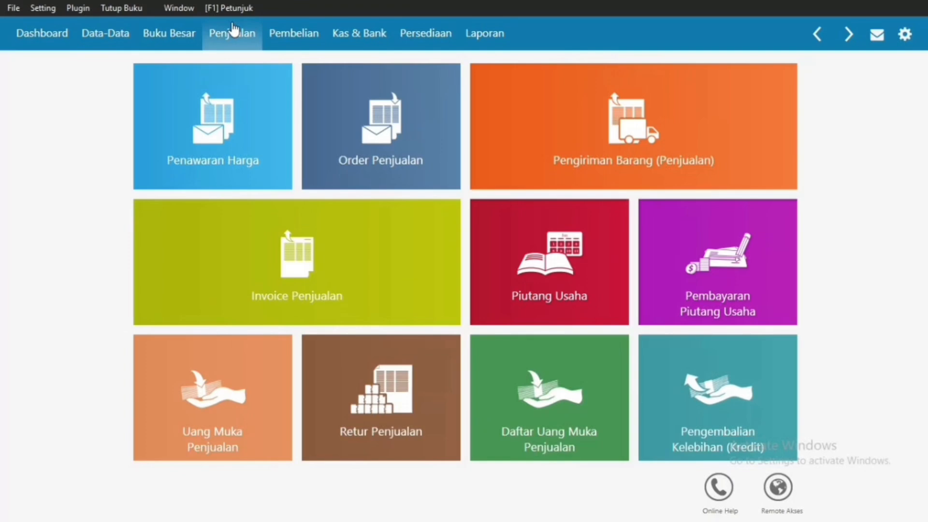
pyautogui.click(561, 268)
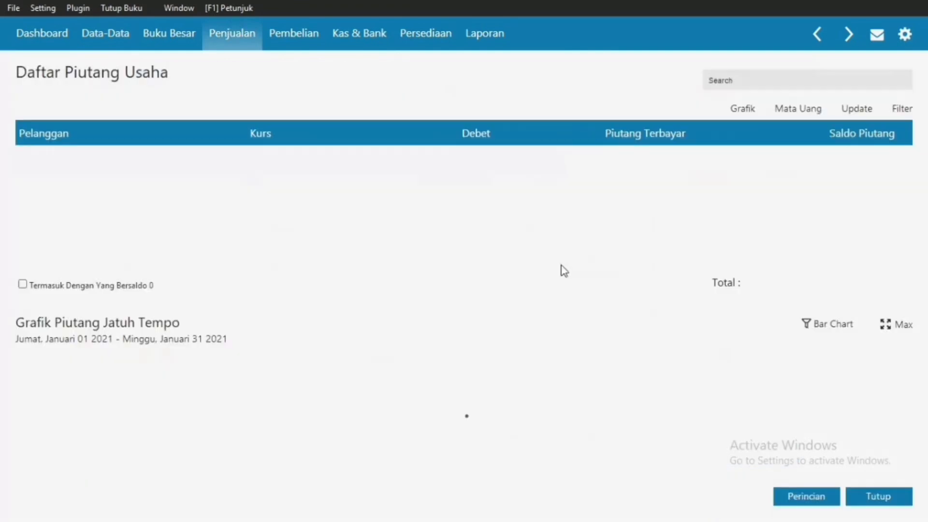
pyautogui.click(879, 501)
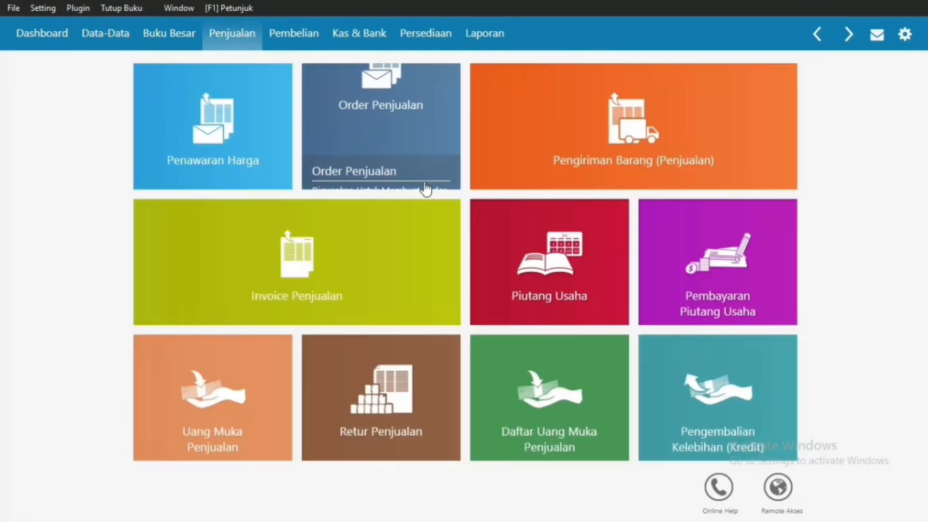
pyautogui.click(125, 38)
pyautogui.click(236, 37)
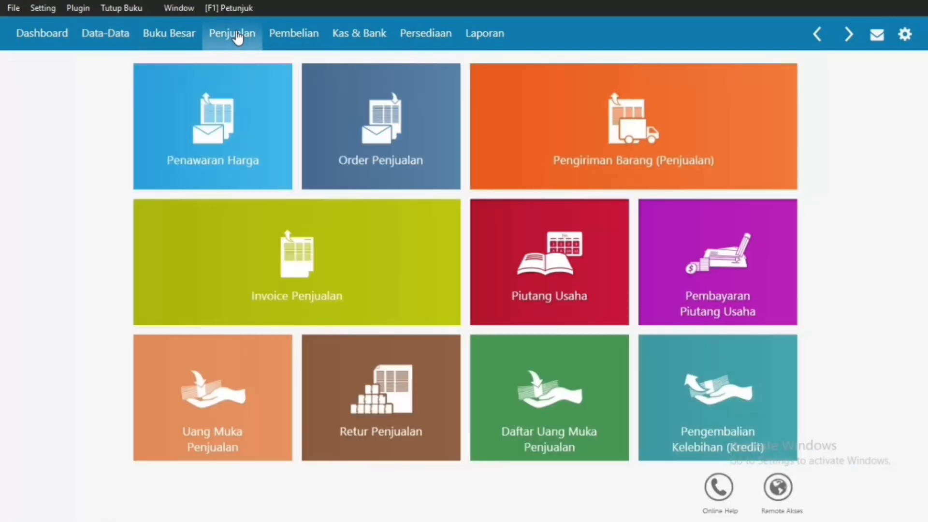
pyautogui.click(705, 268)
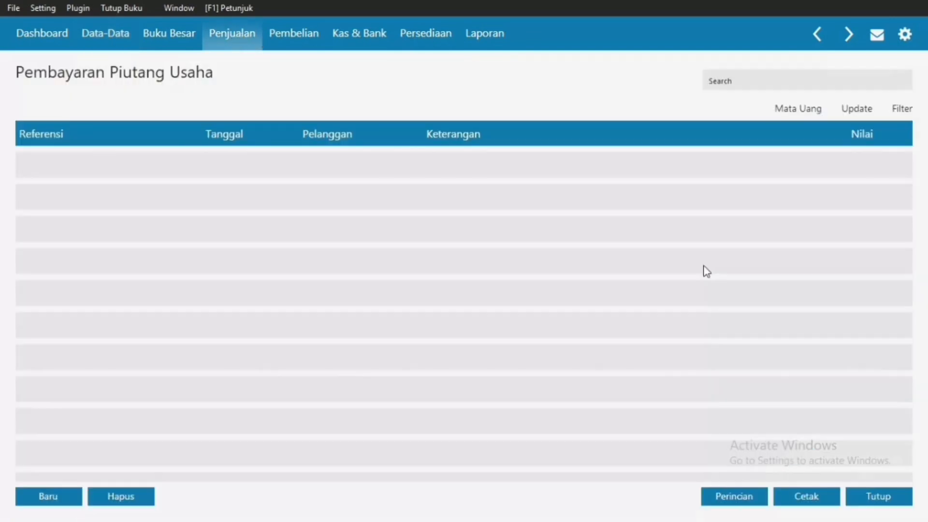
# Step: Start a new receivable payment into Kas from PT. MEGANTARA dated 05/01/2021
pyautogui.click(39, 497)
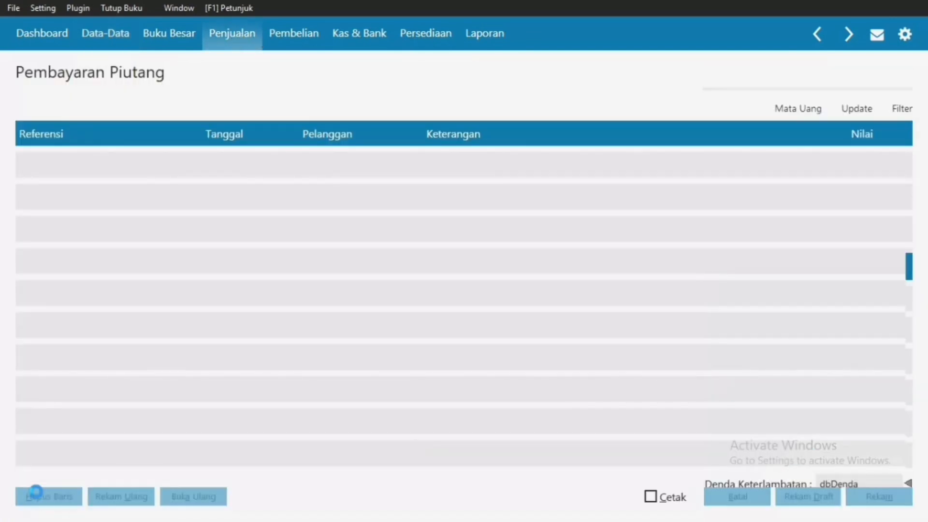
pyautogui.click(412, 103)
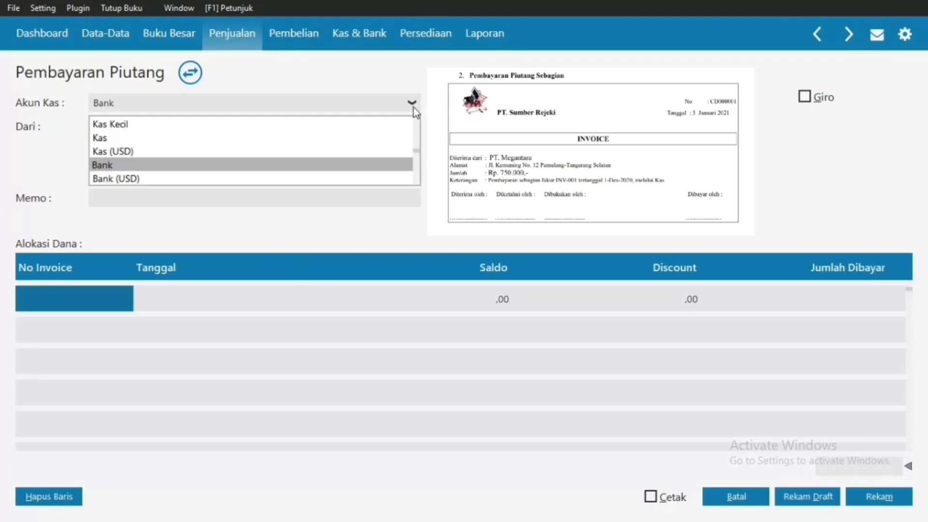
pyautogui.click(169, 139)
pyautogui.click(232, 126)
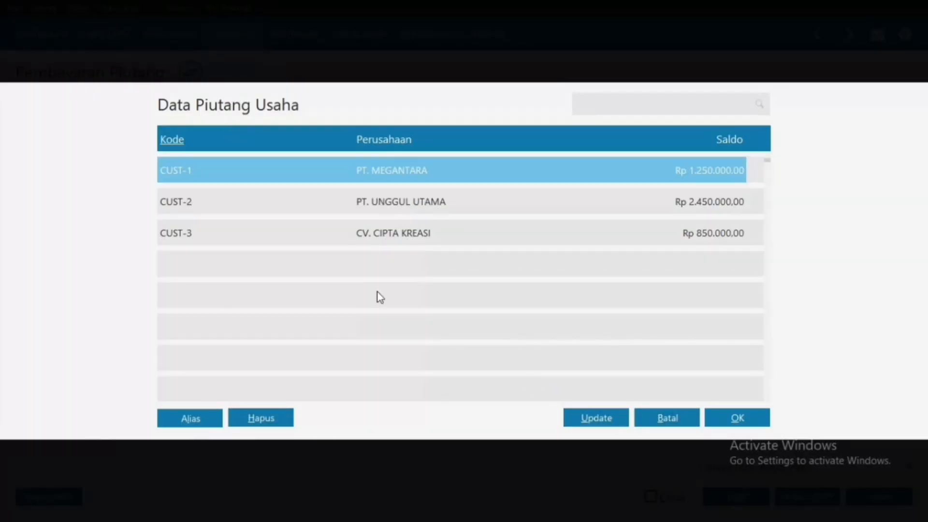
pyautogui.doubleClick(425, 170)
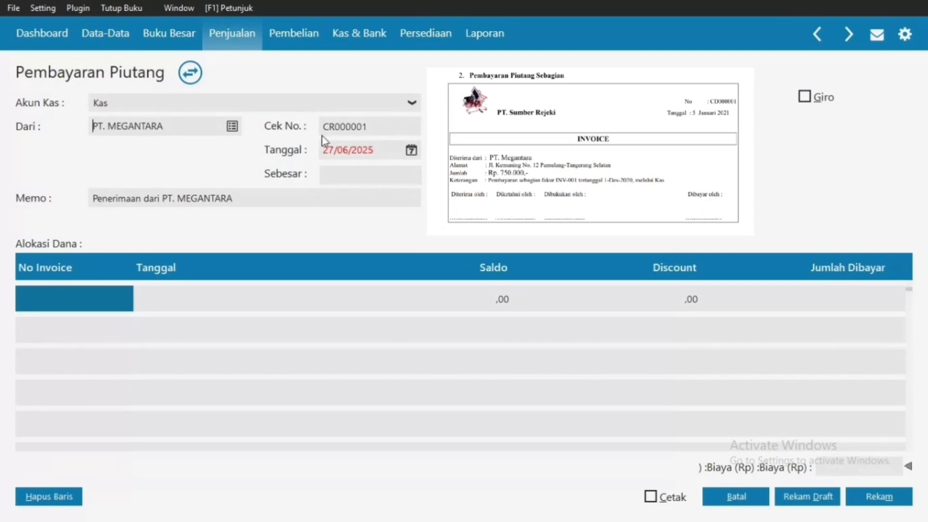
pyautogui.click(329, 147)
pyautogui.press('BackSpace')
pyautogui.write('05/01/2021')
pyautogui.click(354, 176)
# Step: Pay Rp 750.000 against invoice INV-01, save the receipt and close the payment forms
pyautogui.click(98, 298)
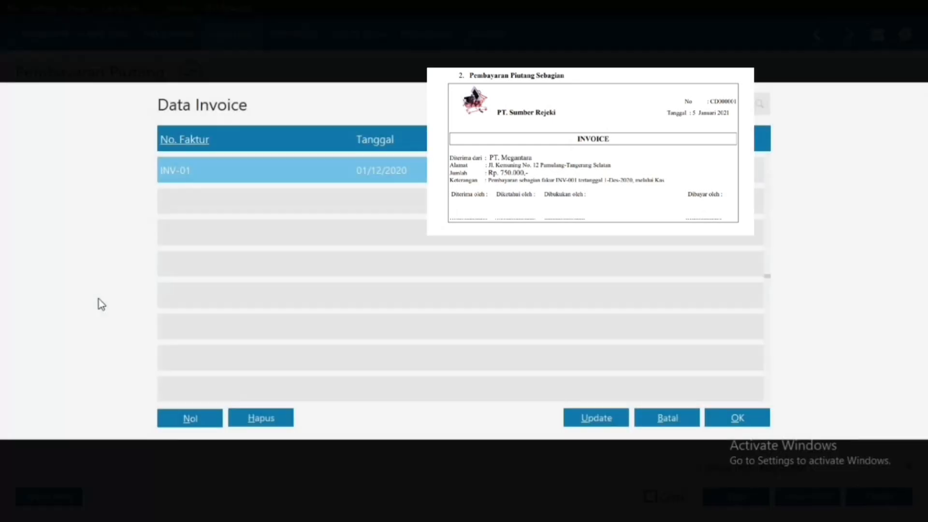
pyautogui.doubleClick(389, 169)
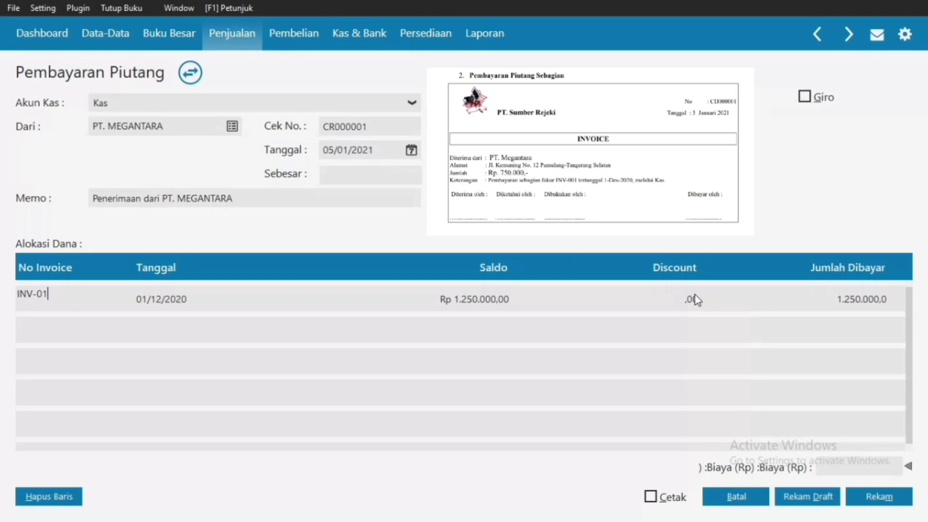
pyautogui.click(702, 306)
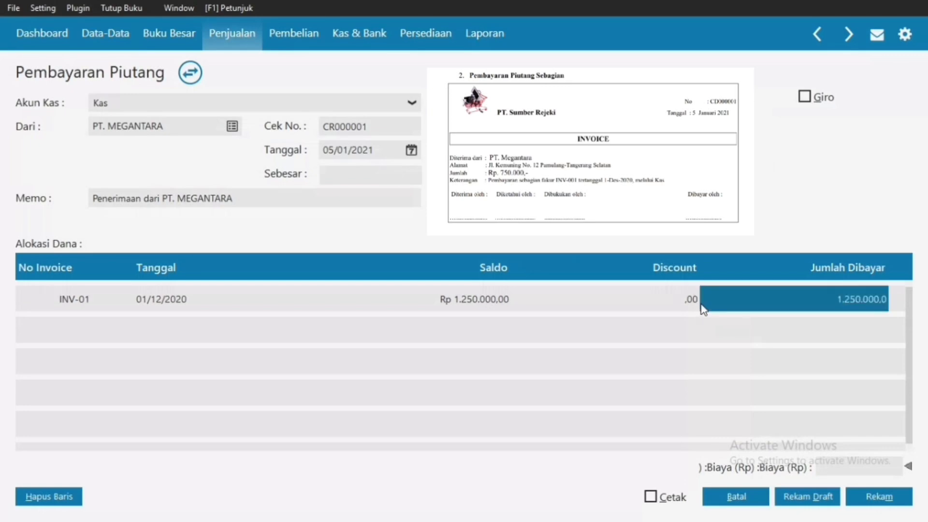
pyautogui.click(806, 295)
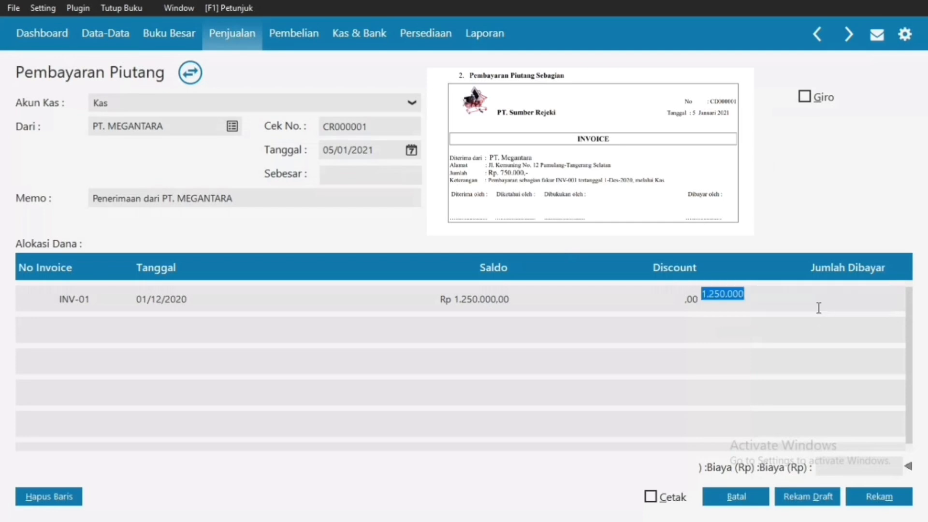
pyautogui.write('750000')
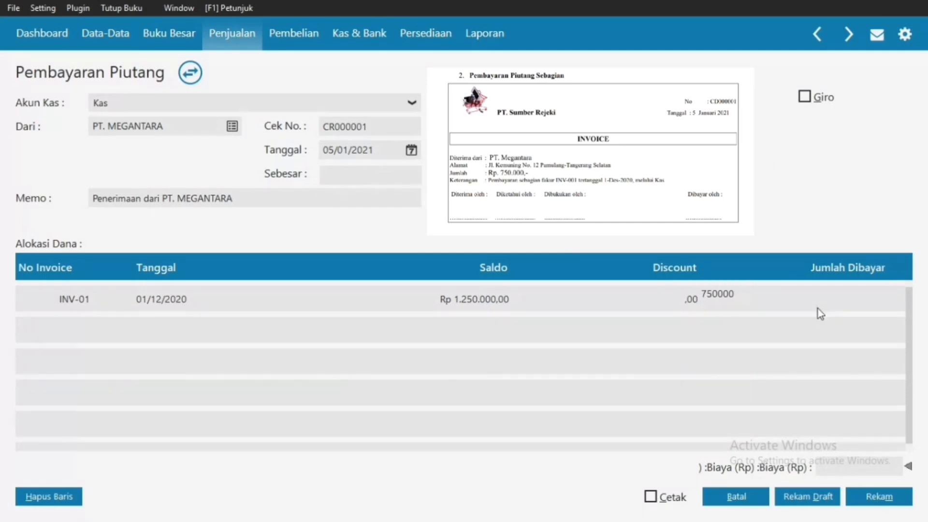
pyautogui.press('Return')
pyautogui.click(836, 304)
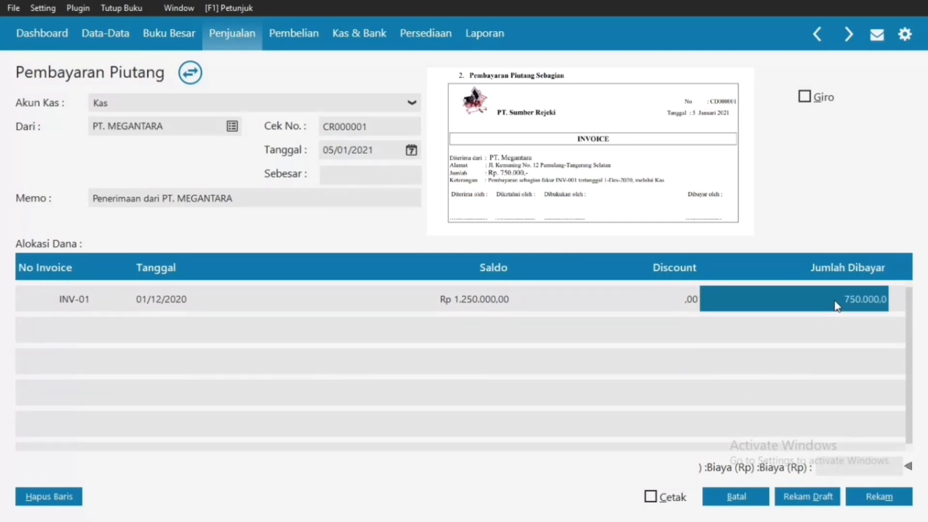
pyautogui.click(346, 176)
pyautogui.click(874, 502)
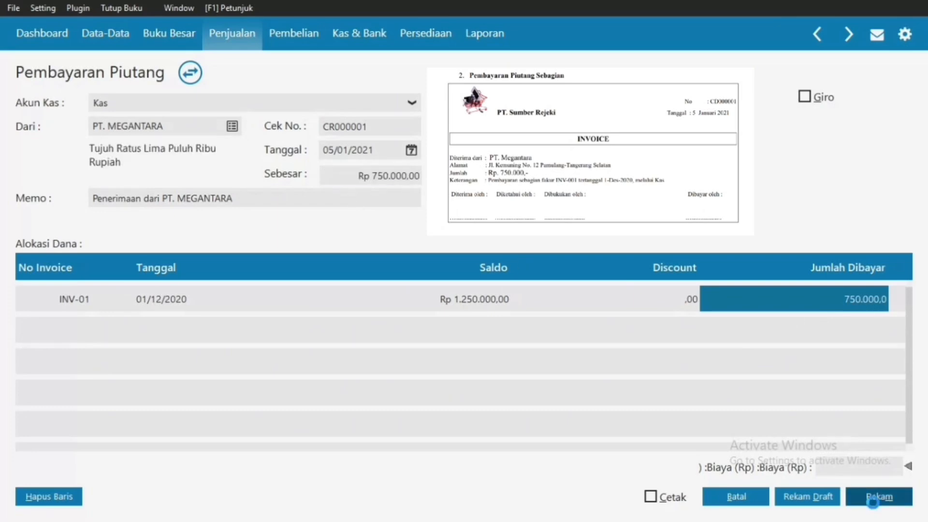
pyautogui.click(714, 504)
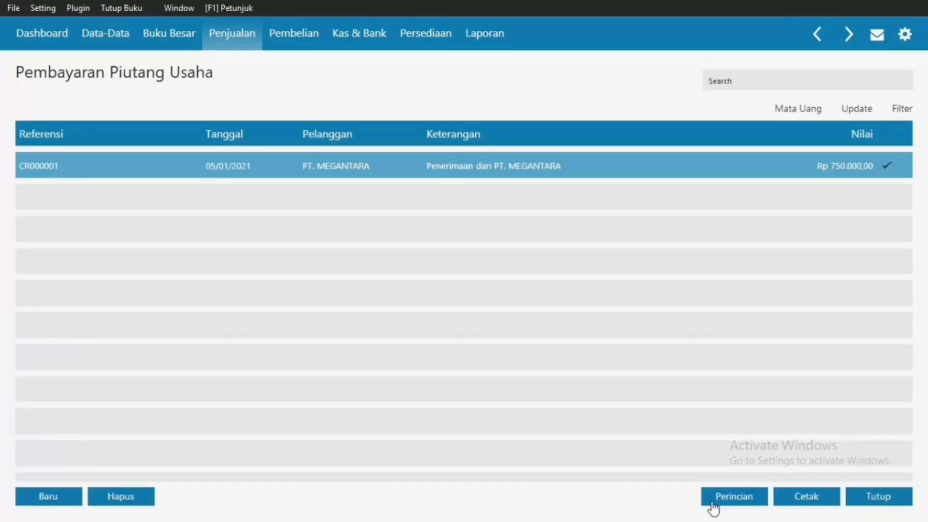
pyautogui.click(883, 501)
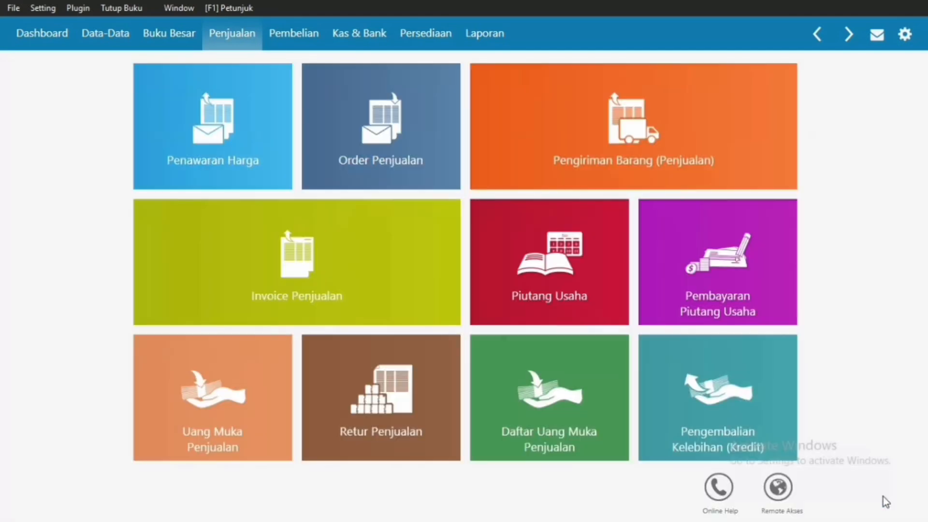
# Step: Open new sales order SO000001 from Order Penjualan and bring up its customer list
pyautogui.click(94, 32)
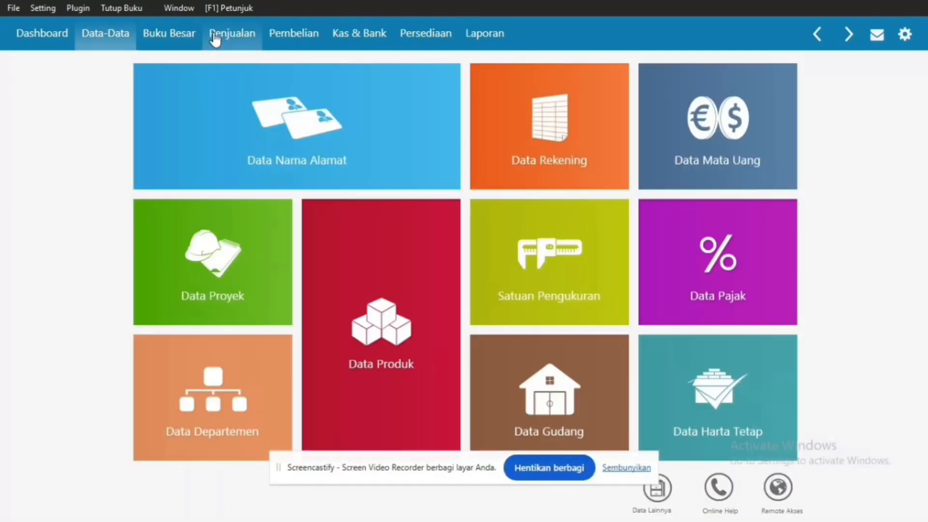
pyautogui.click(215, 38)
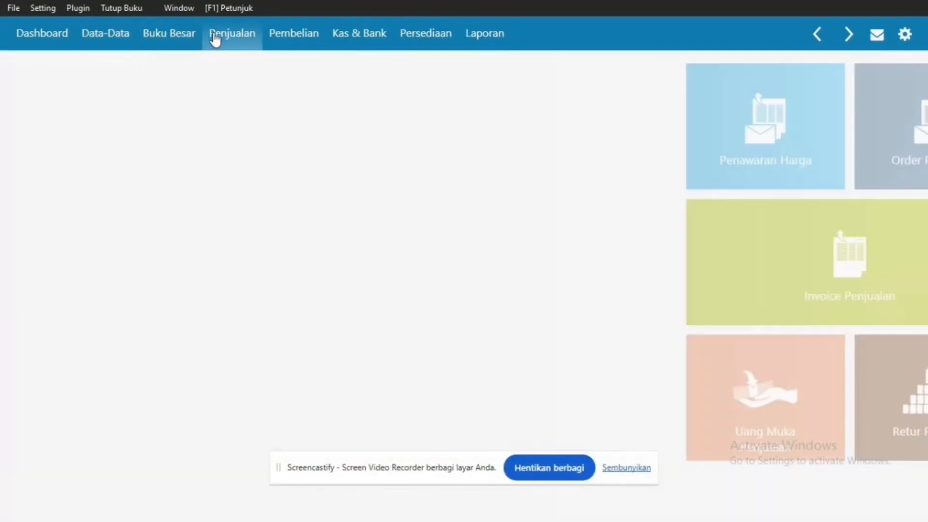
pyautogui.click(360, 107)
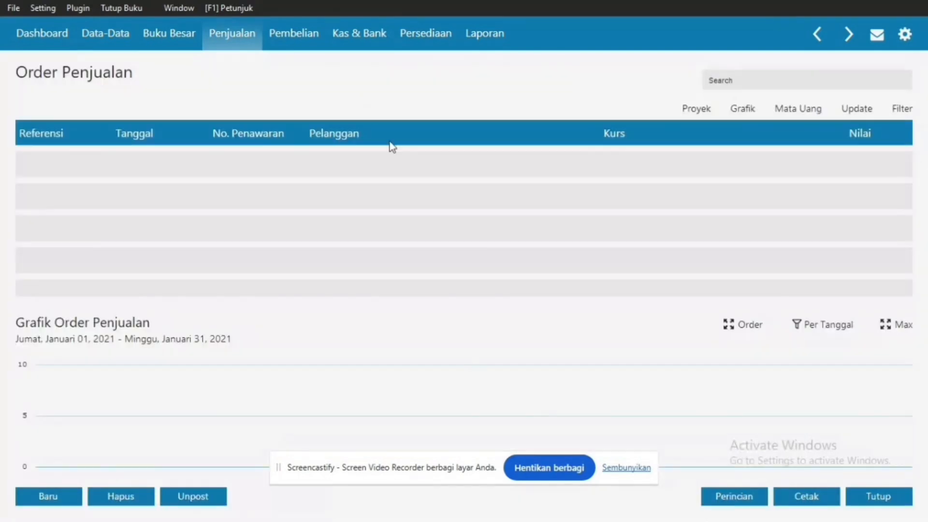
pyautogui.click(66, 498)
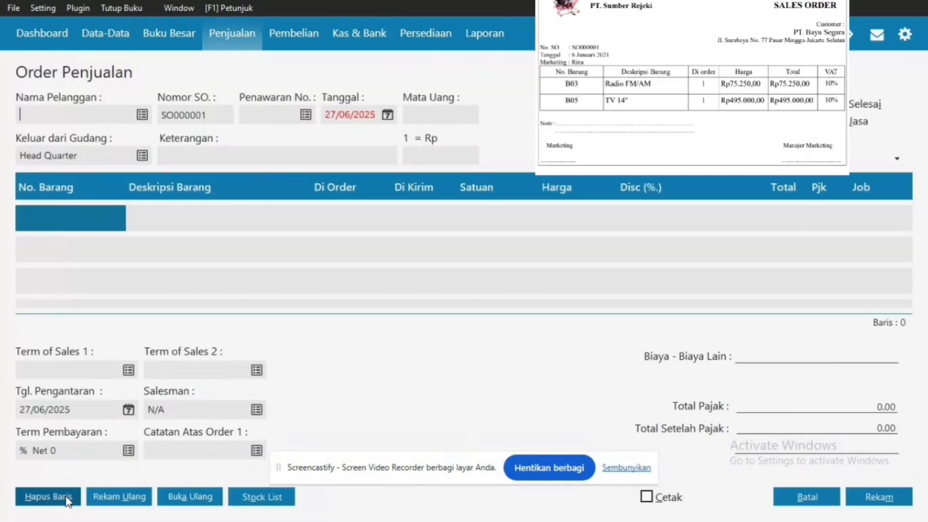
pyautogui.click(143, 116)
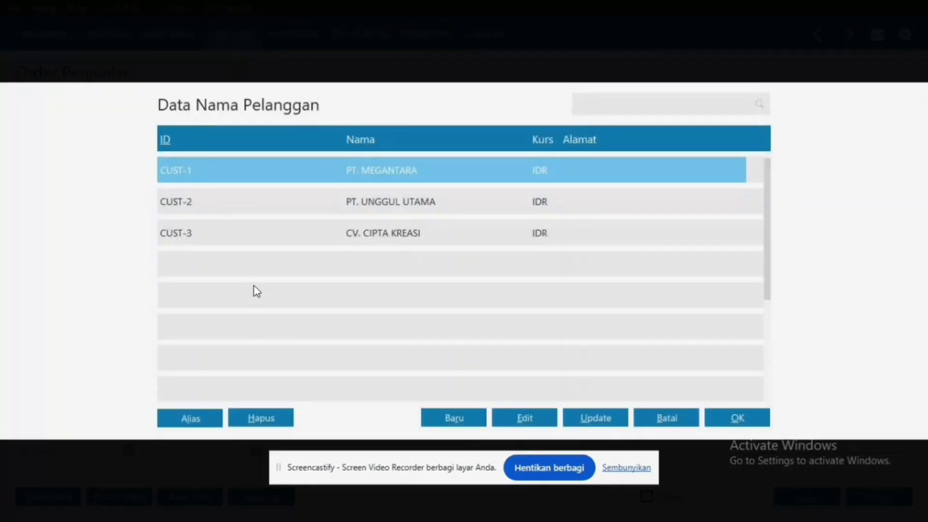
# Step: Create a new customer record with company name PT. BAYU SEGARA
pyautogui.click(457, 412)
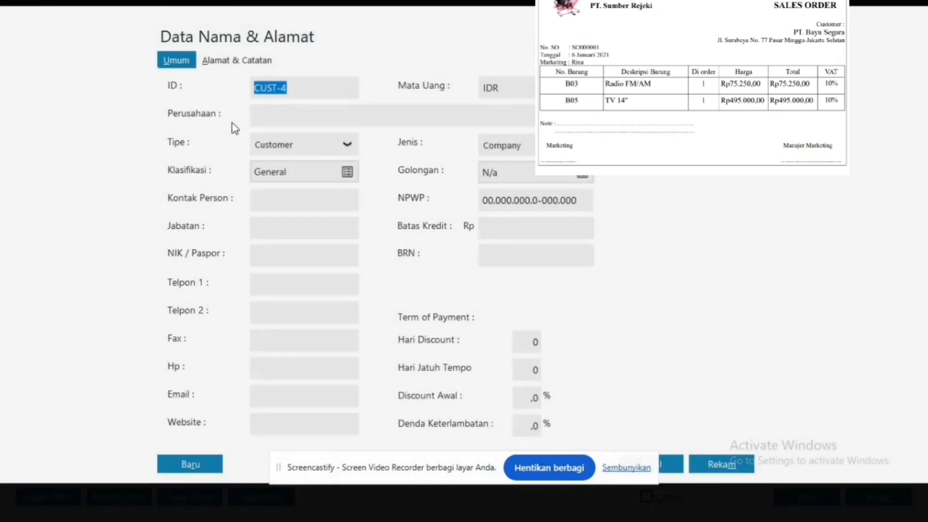
pyautogui.click(285, 117)
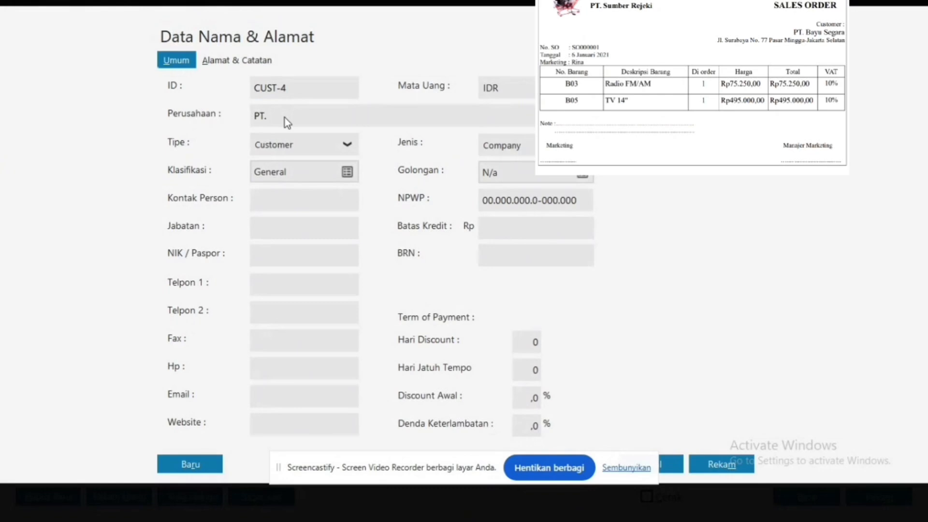
pyautogui.write('PT. BAYU SEGARA')
pyautogui.click(249, 59)
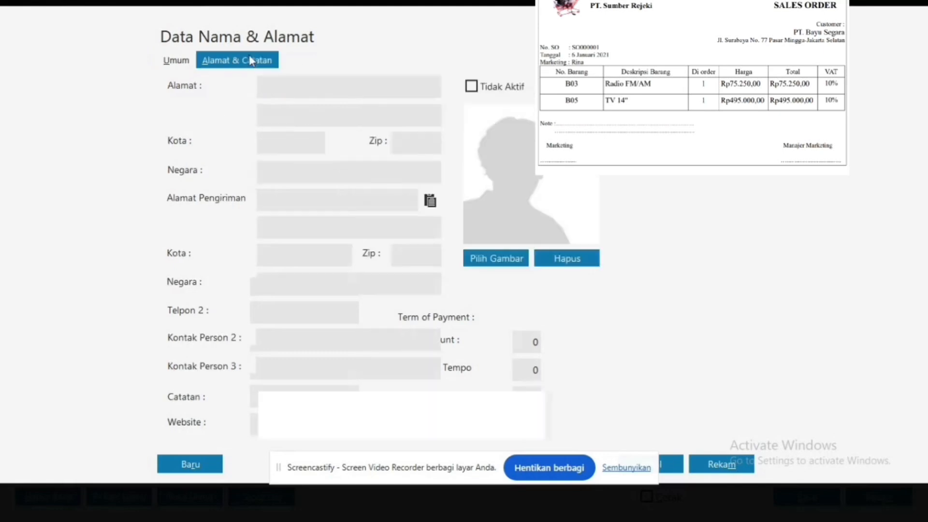
pyautogui.click(277, 86)
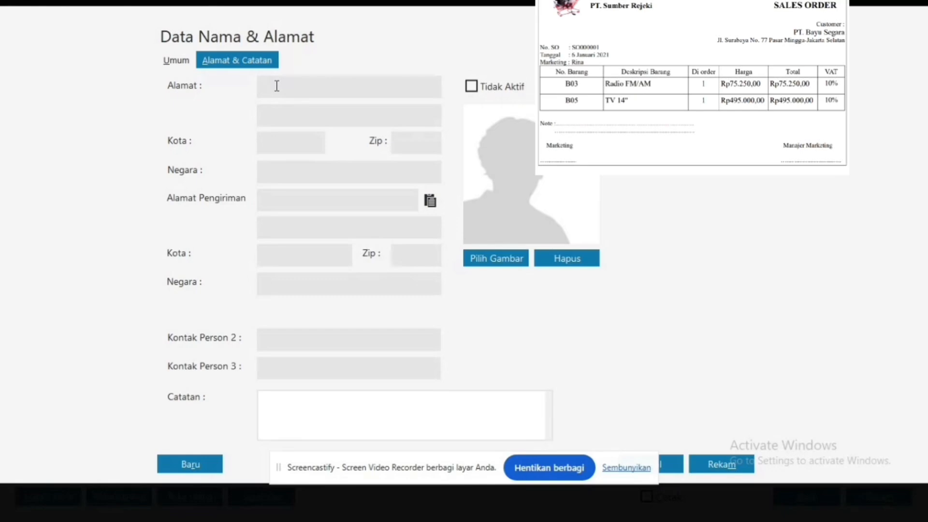
pyautogui.click(270, 116)
pyautogui.write('PASAR M')
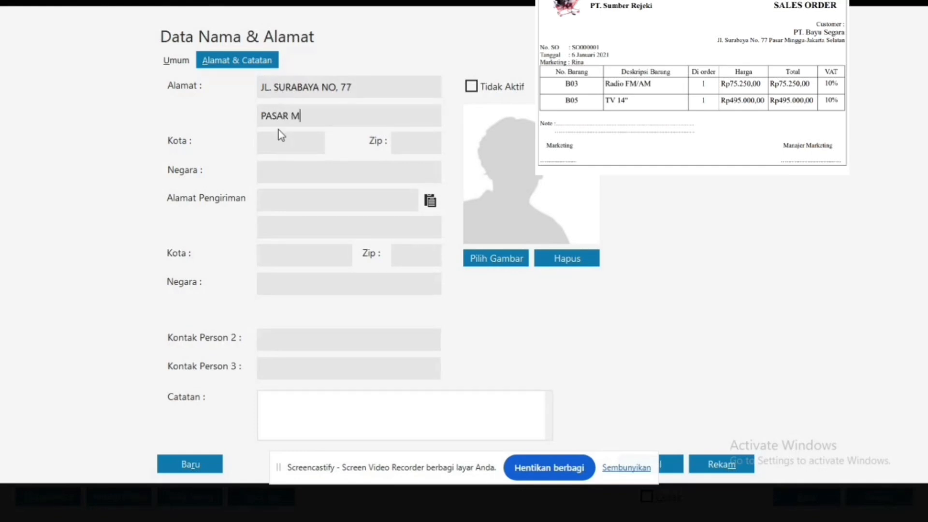
pyautogui.write('INGGU')
pyautogui.click(278, 142)
pyautogui.write('JAKA')
pyautogui.write('RTA SELATA')
pyautogui.write('N')
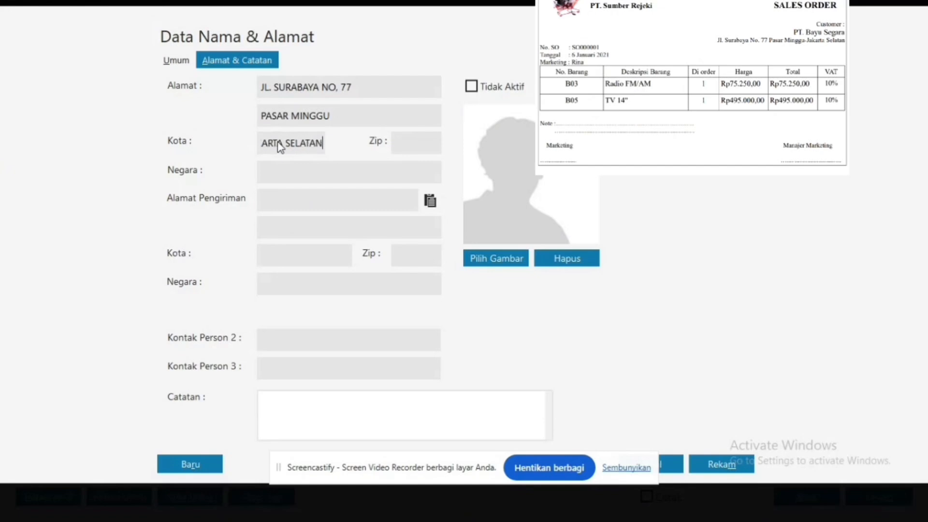
pyautogui.click(341, 175)
pyautogui.write('INDONESIA')
# Step: Save customer CUST-4 despite the incomplete tax ID and pick it for the order
pyautogui.click(716, 467)
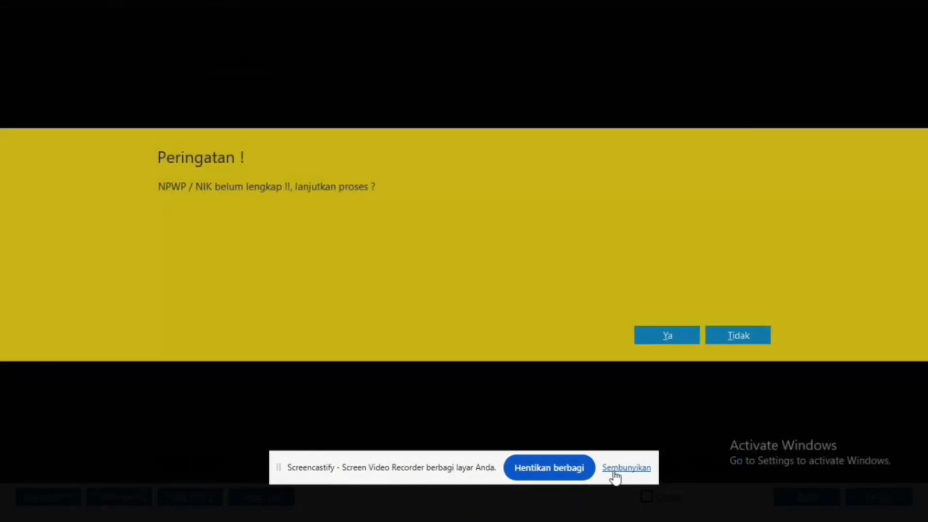
pyautogui.click(614, 468)
pyautogui.click(666, 336)
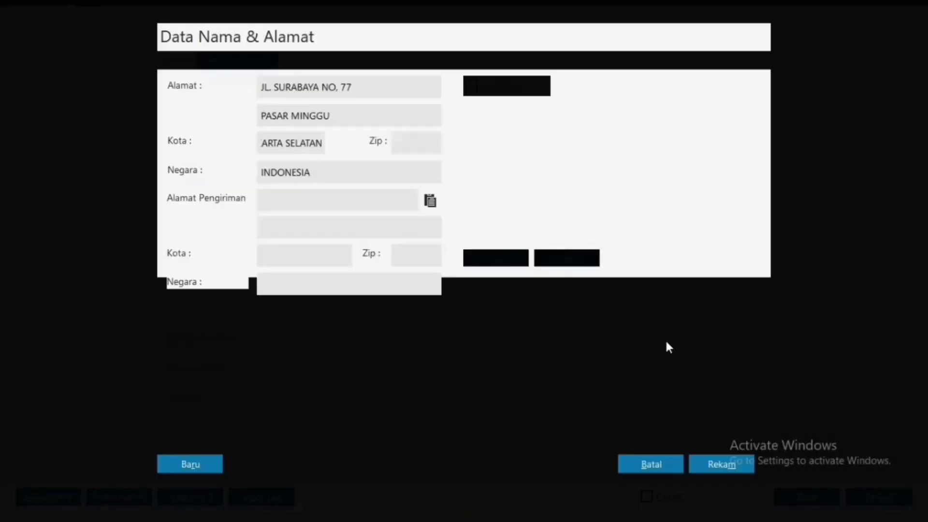
pyautogui.doubleClick(387, 270)
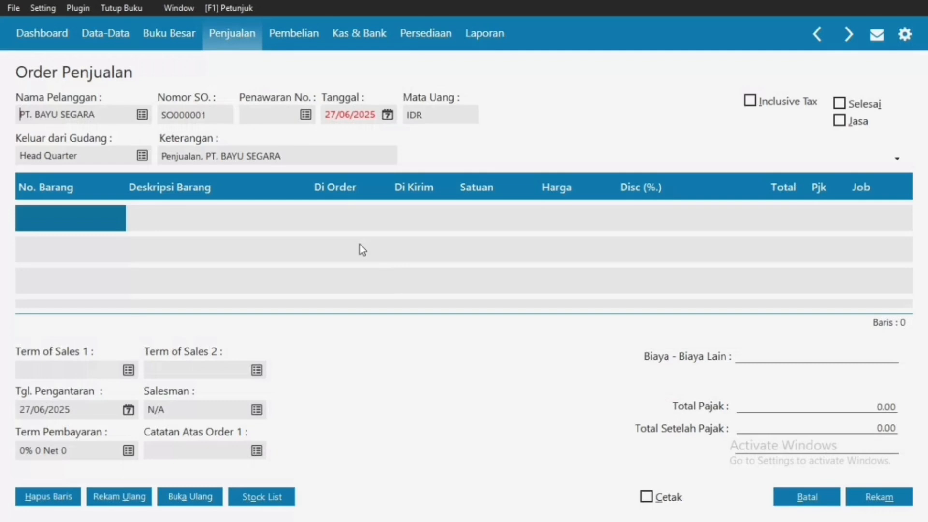
# Step: Replace the sales order date, starting to type 06/01
pyautogui.click(338, 115)
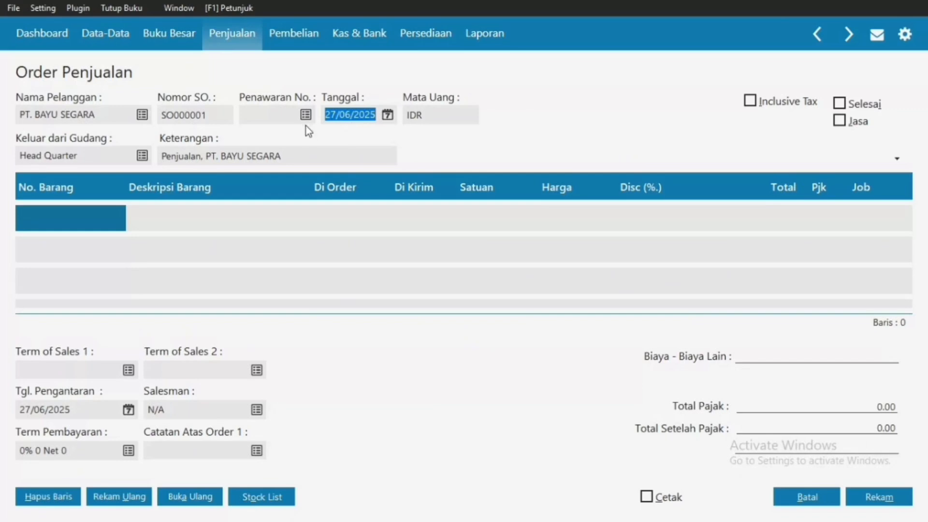
pyautogui.click(80, 217)
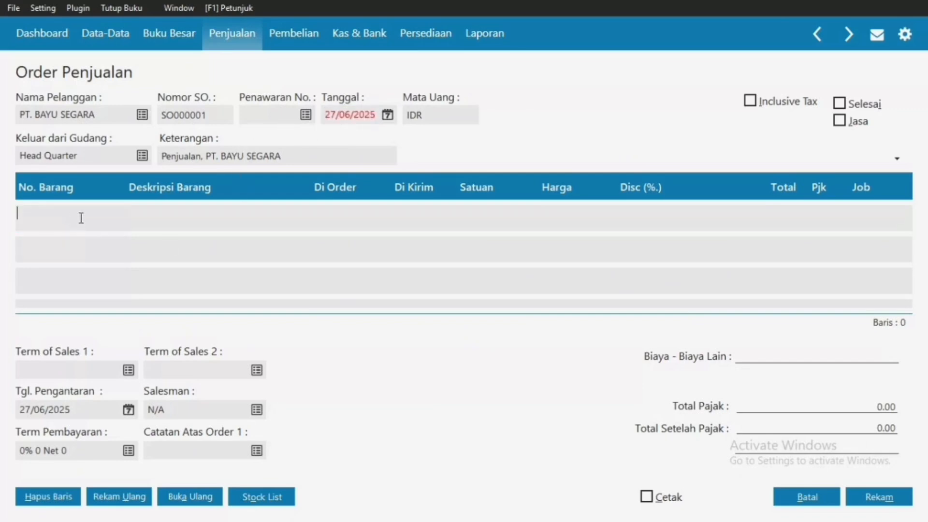
pyautogui.click(375, 121)
pyautogui.write('06/')
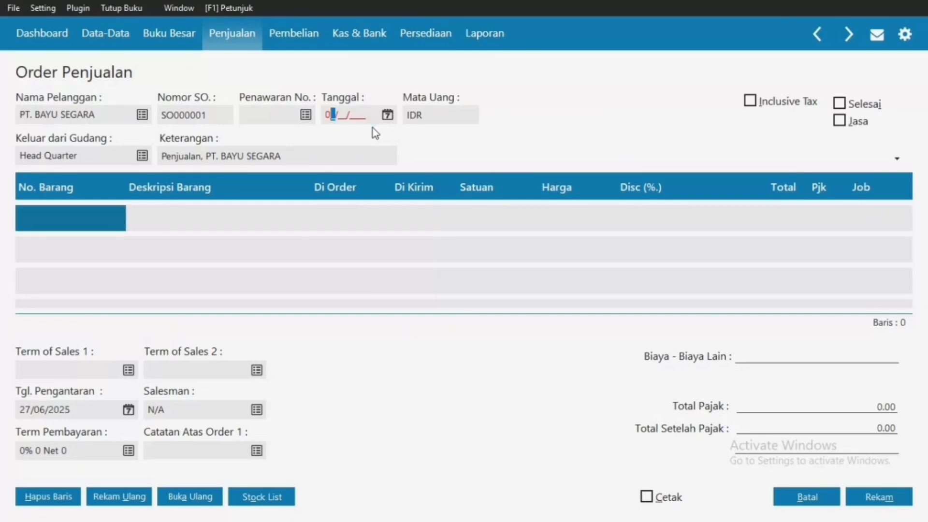
pyautogui.write('01/2021')
# Step: Add new employee RINA and assign her as the order's salesman
pyautogui.click(228, 408)
pyautogui.click(261, 410)
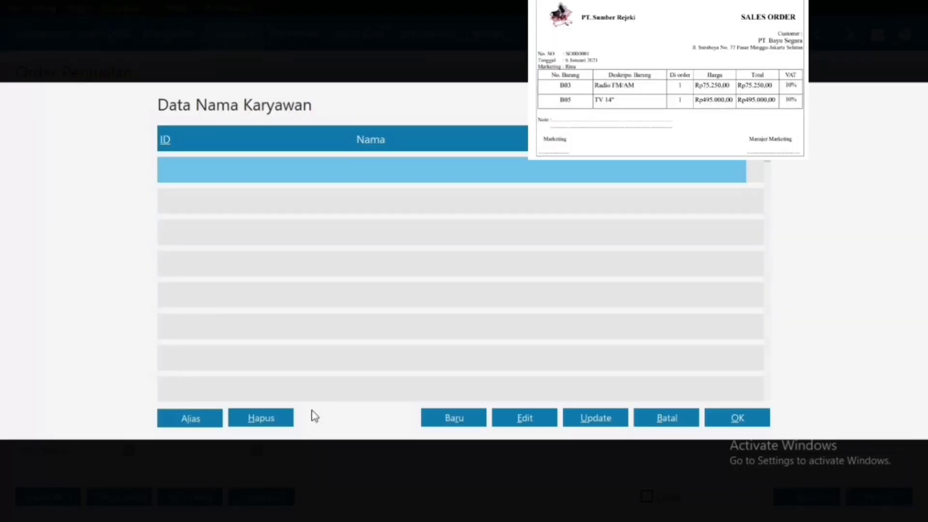
pyautogui.click(454, 418)
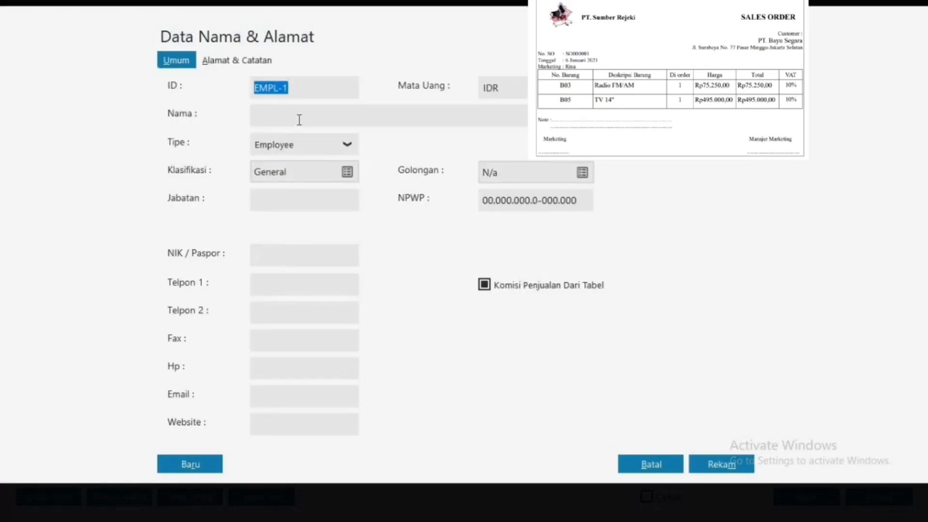
pyautogui.click(299, 120)
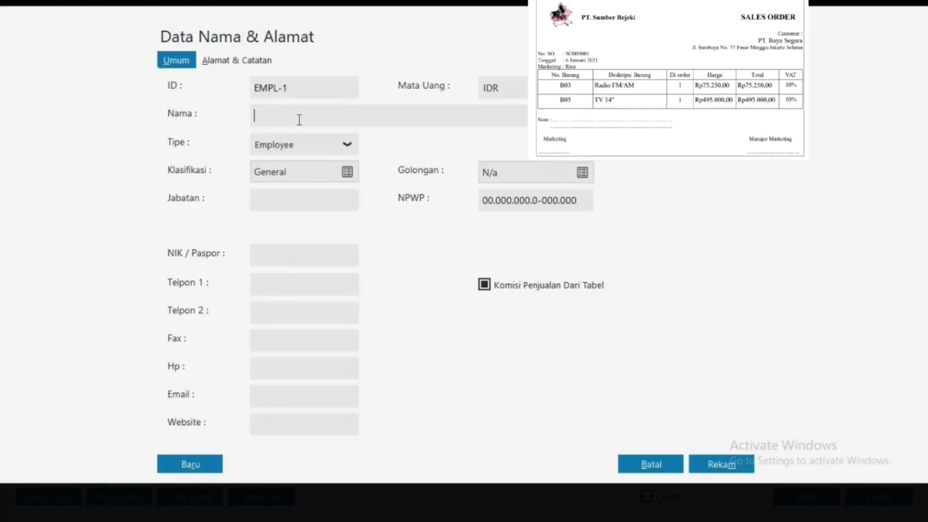
pyautogui.write('RINA')
pyautogui.click(722, 464)
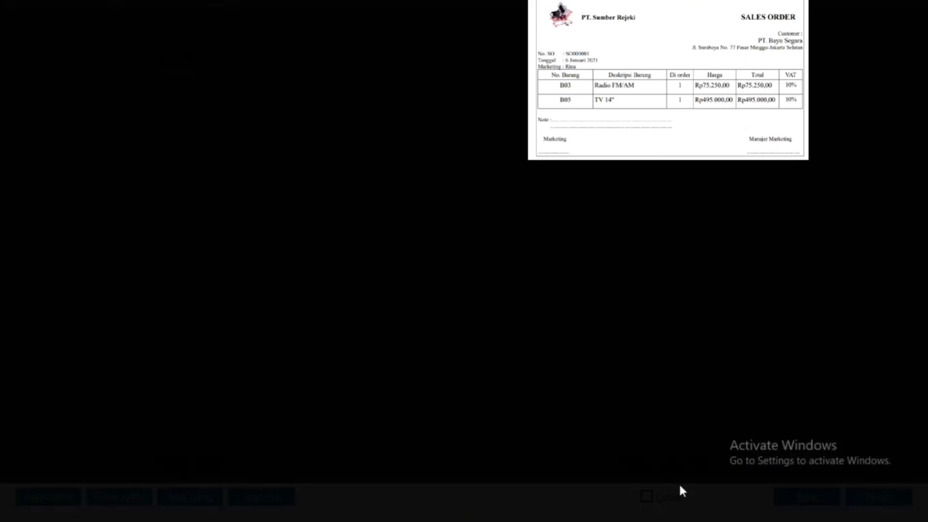
pyautogui.click(668, 337)
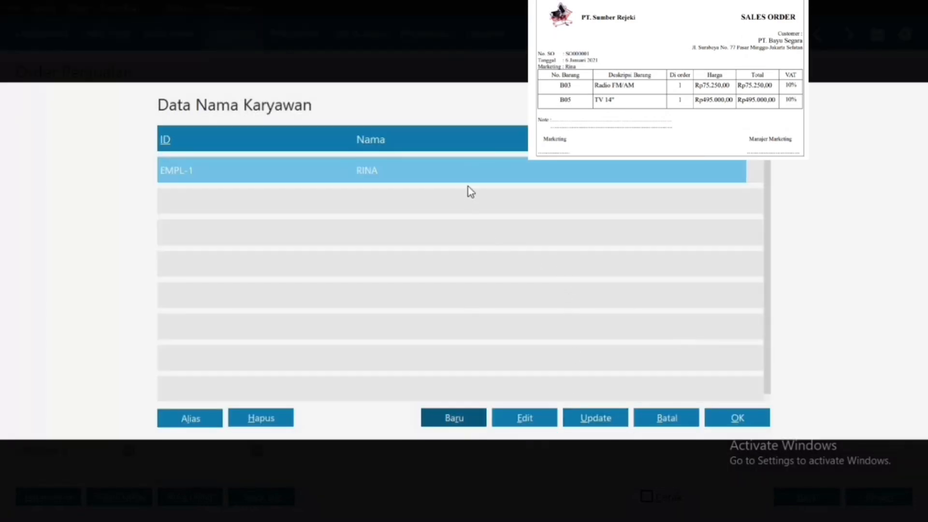
pyautogui.doubleClick(474, 176)
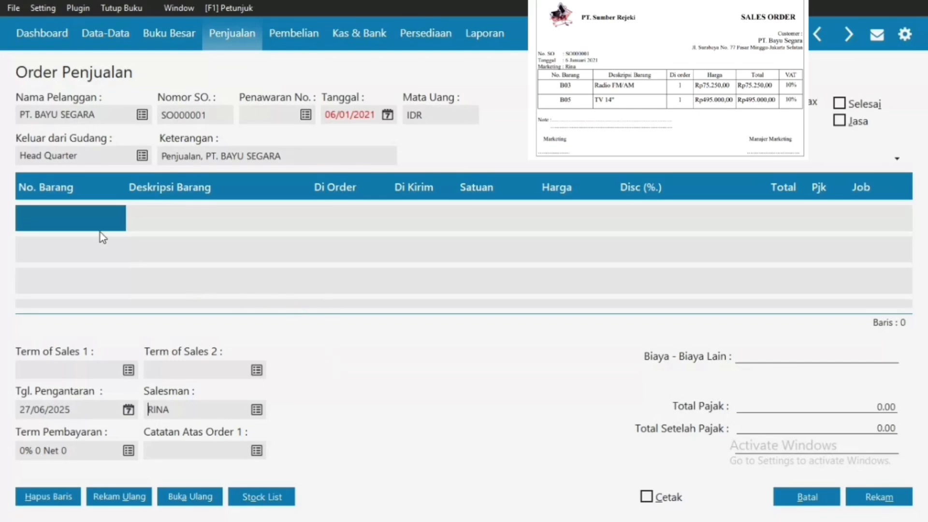
pyautogui.click(67, 224)
# Step: Add RADIO FM/AM (B03), quantity 1 with VAT, on the first order line
pyautogui.press('Return')
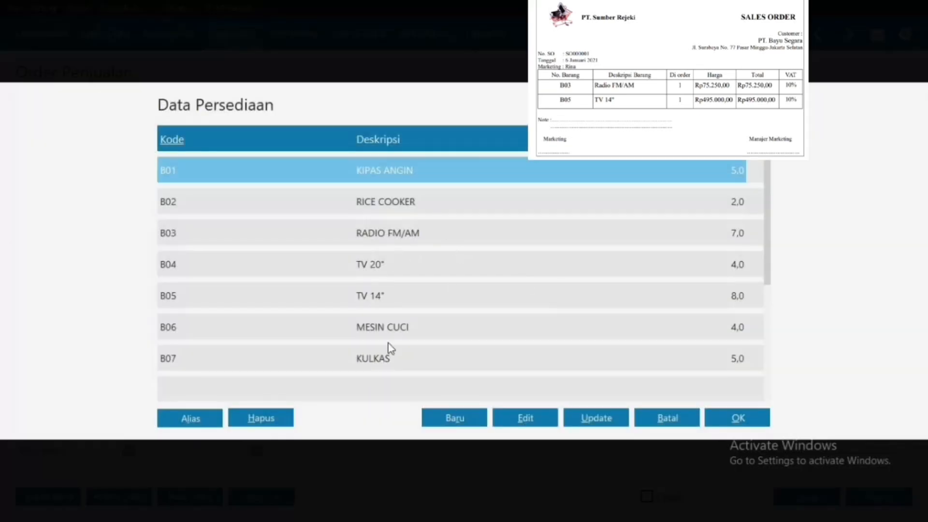
pyautogui.doubleClick(392, 231)
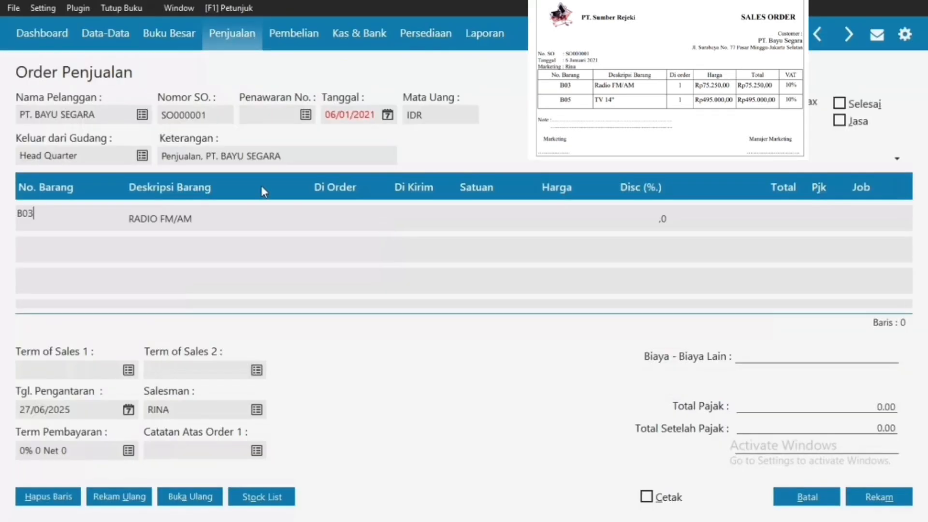
pyautogui.click(350, 226)
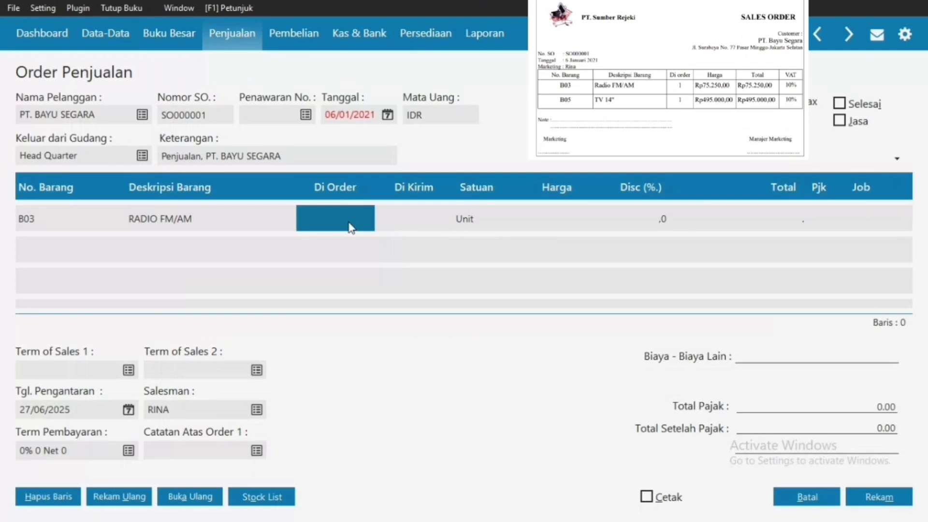
pyautogui.write('1')
pyautogui.click(523, 218)
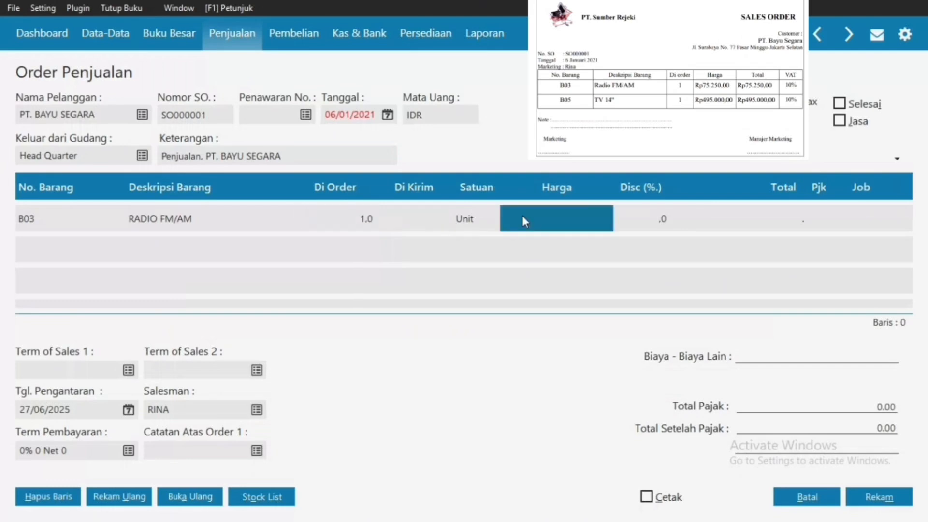
pyautogui.write('75250')
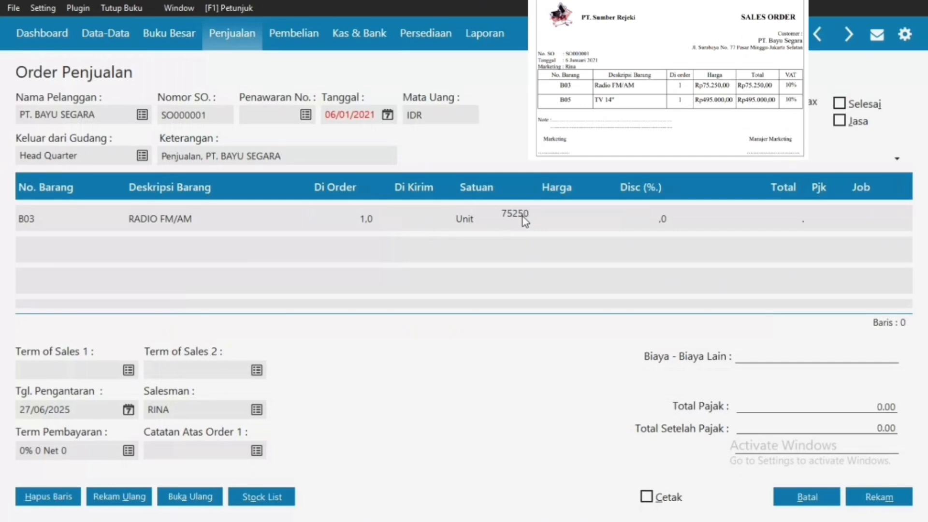
pyautogui.press('Return')
pyautogui.click(820, 219)
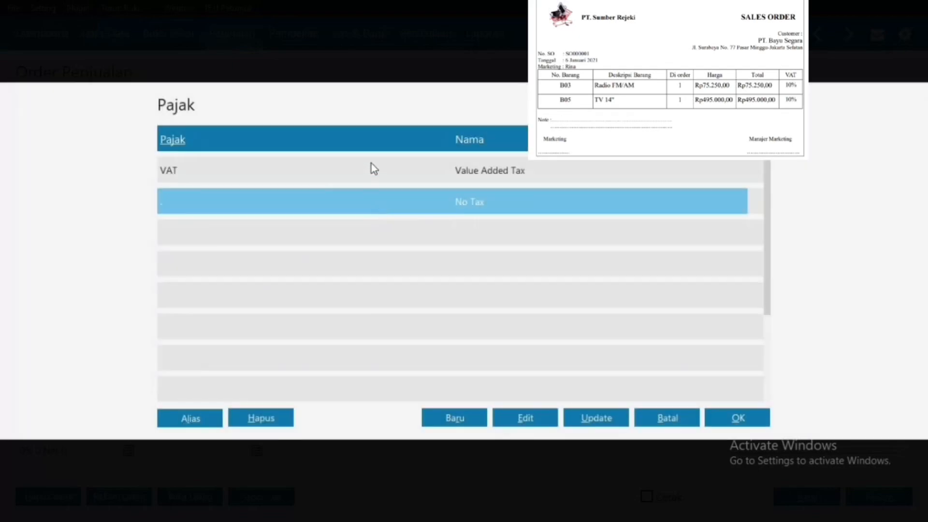
pyautogui.doubleClick(373, 166)
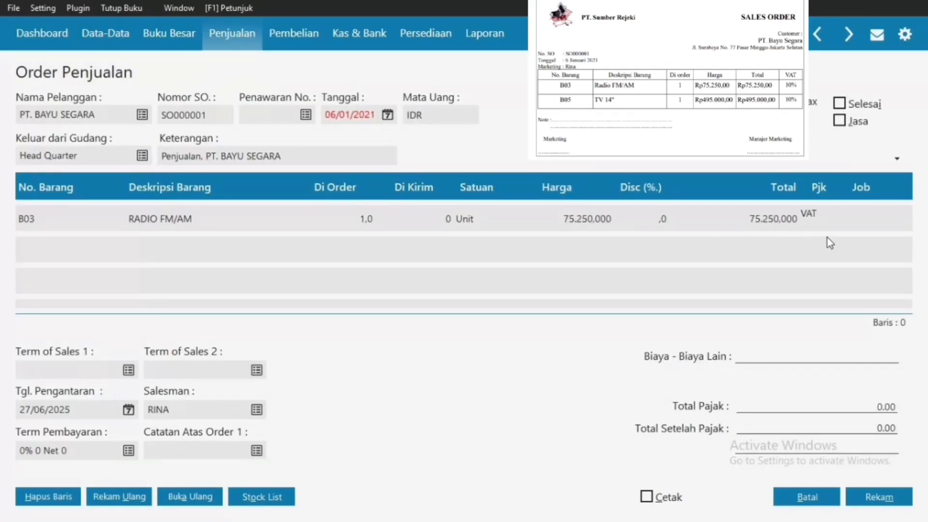
pyautogui.press('Return')
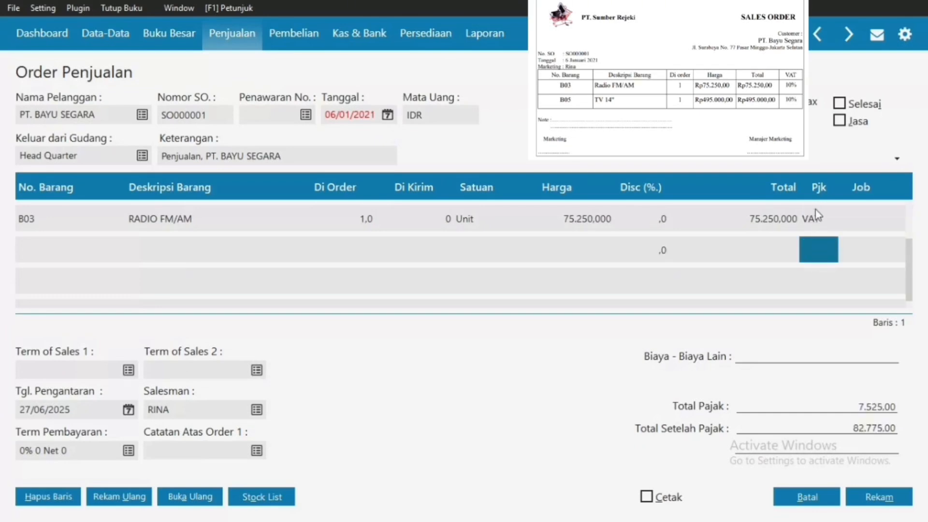
# Step: Add TV 14" (B05), quantity 1 at price 495.000, on the second line
pyautogui.click(24, 254)
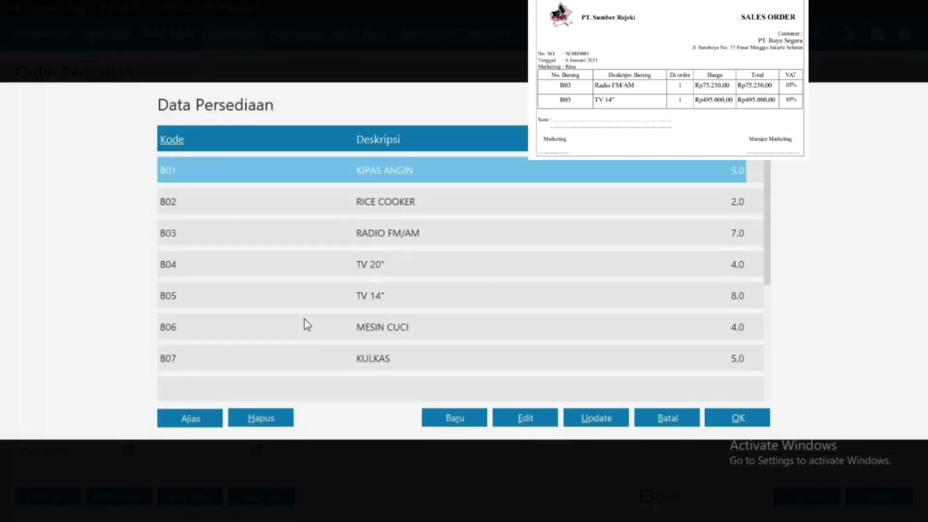
pyautogui.click(241, 299)
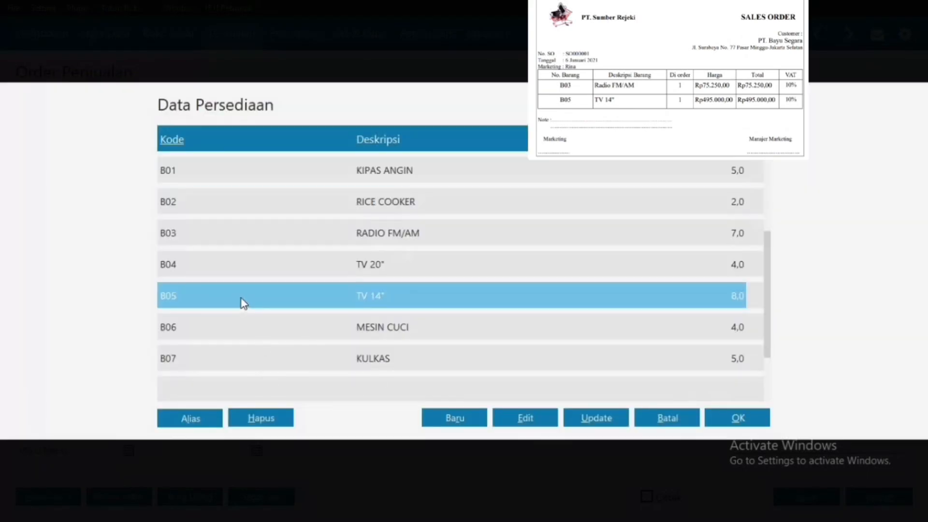
pyautogui.doubleClick(354, 303)
pyautogui.click(358, 257)
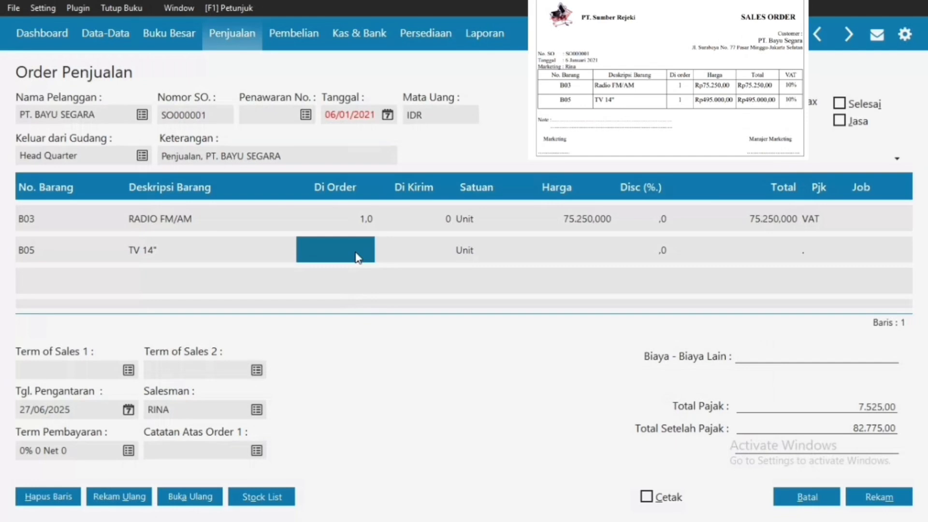
pyautogui.write('1')
pyautogui.press('Return')
pyautogui.click(599, 254)
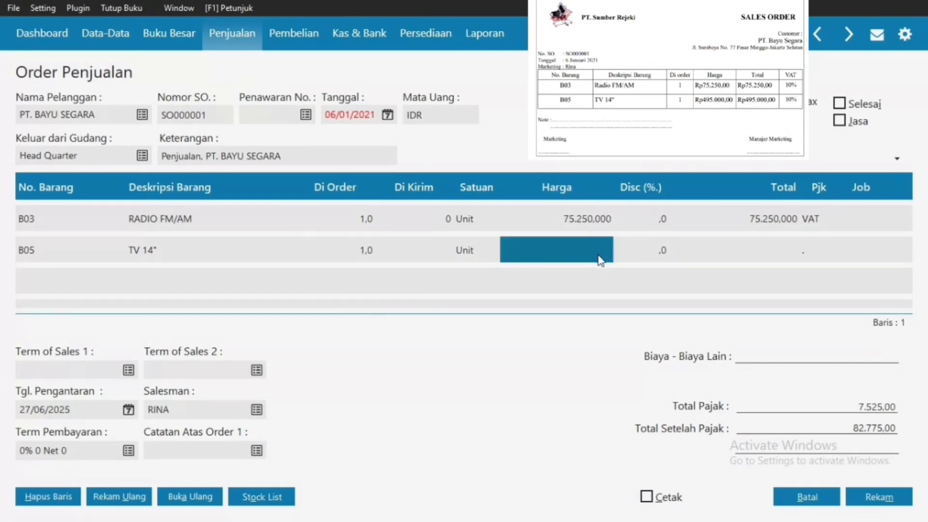
pyautogui.click(601, 260)
pyautogui.write('495')
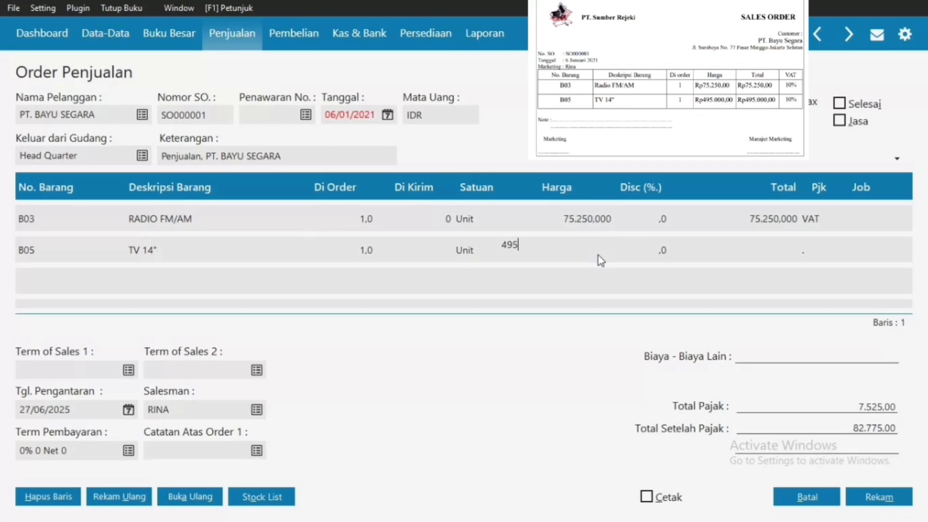
pyautogui.write('.00000')
pyautogui.click(772, 250)
# Step: Apply VAT to the B05 line so the total becomes 627.275,00
pyautogui.click(817, 250)
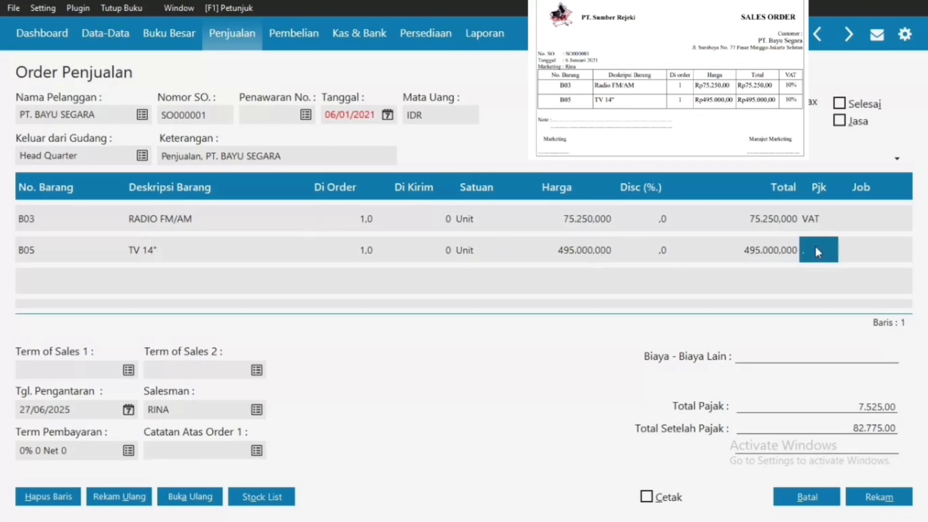
pyautogui.click(590, 258)
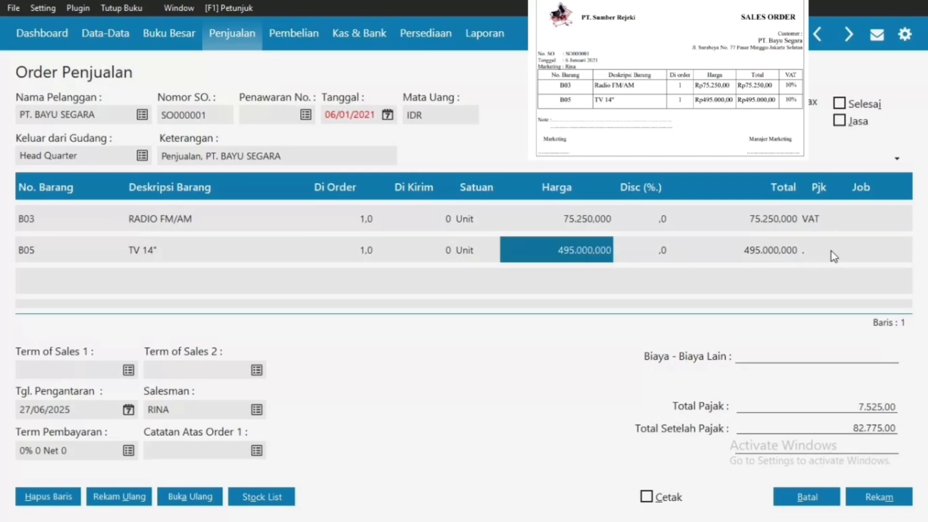
pyautogui.click(815, 256)
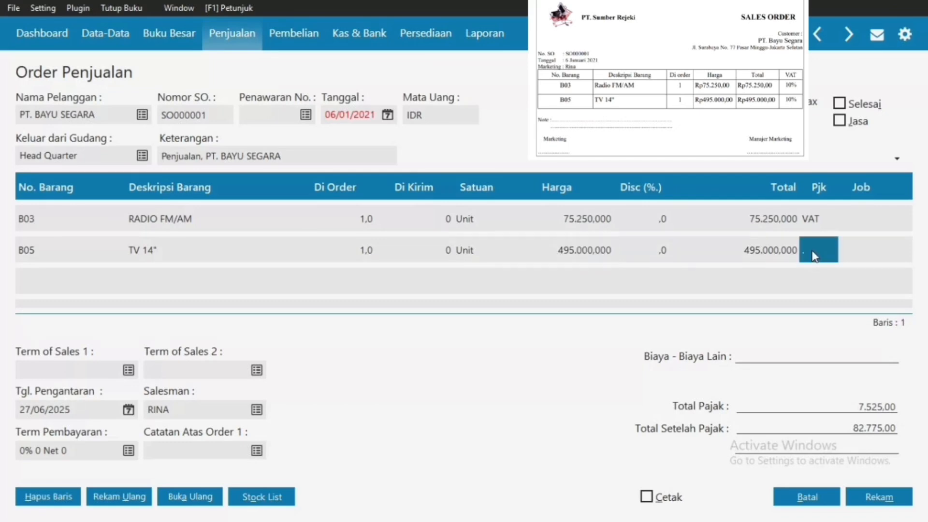
pyautogui.doubleClick(815, 256)
pyautogui.doubleClick(423, 179)
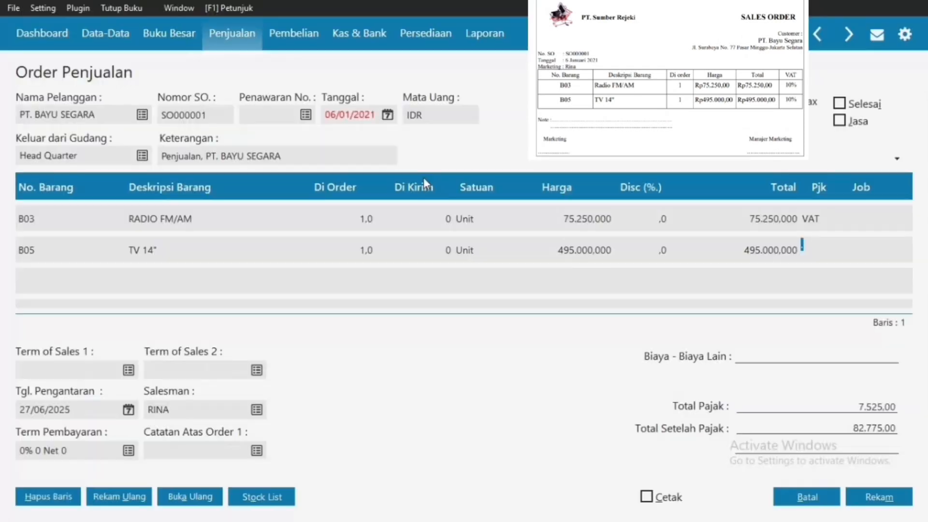
pyautogui.click(831, 286)
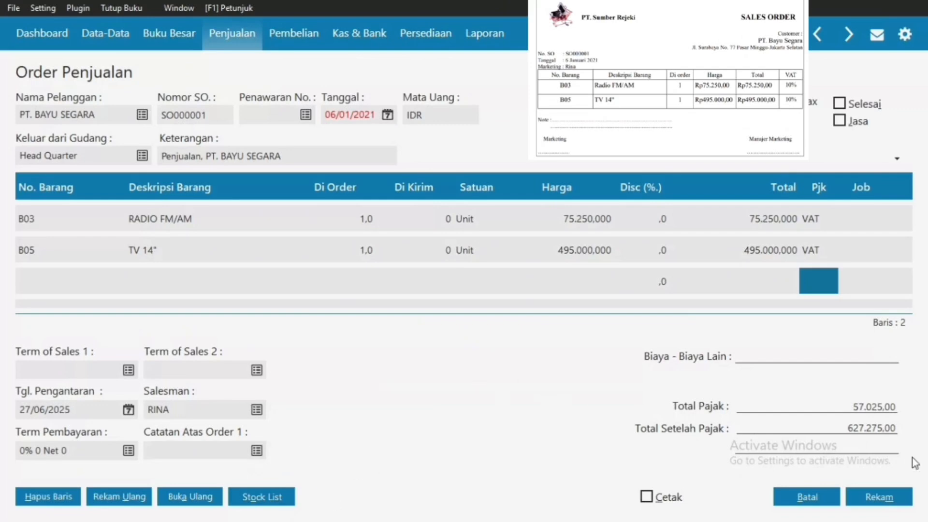
# Step: Save SO000001 at Rp 627.275,00, close the blank form and return to Penjualan
pyautogui.click(880, 496)
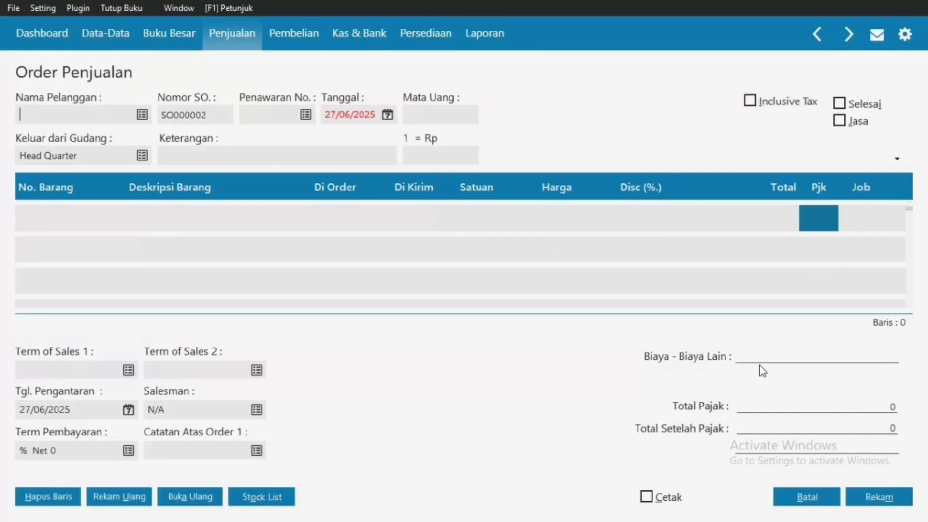
pyautogui.click(804, 498)
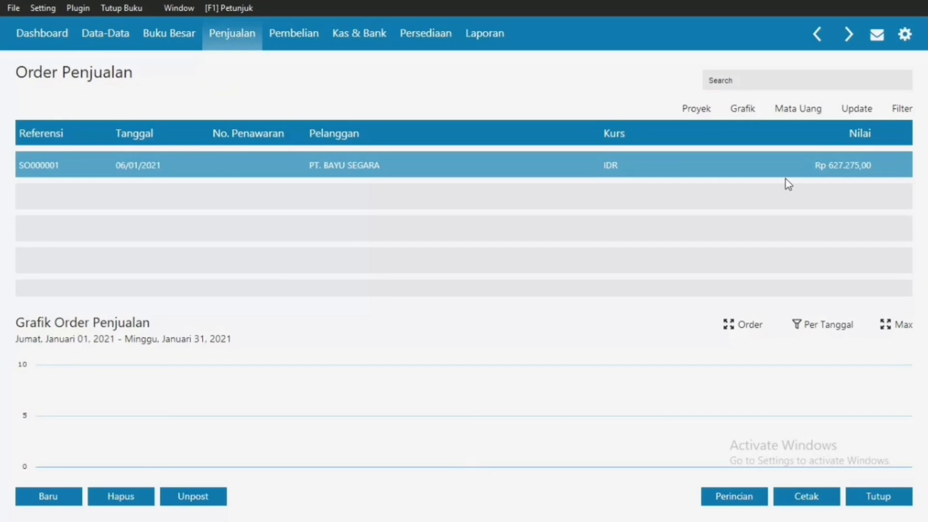
pyautogui.rightClick(822, 162)
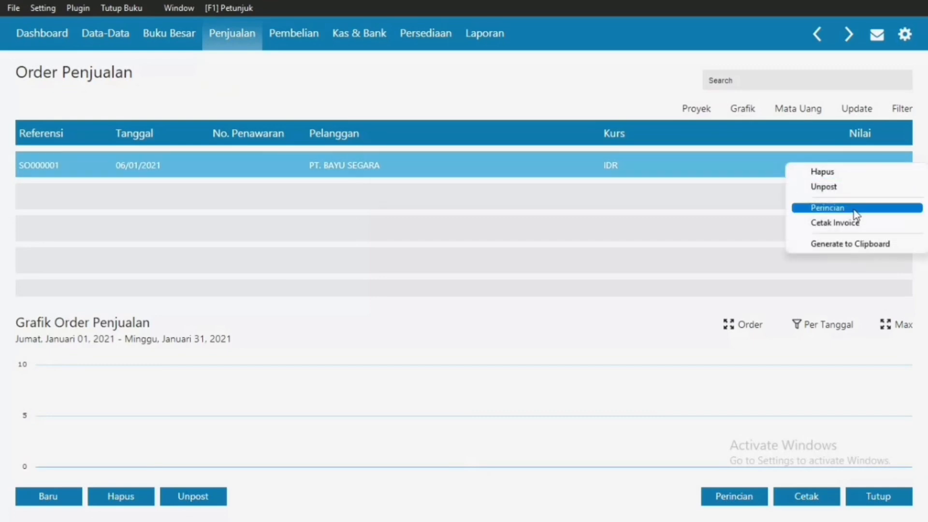
pyautogui.click(731, 161)
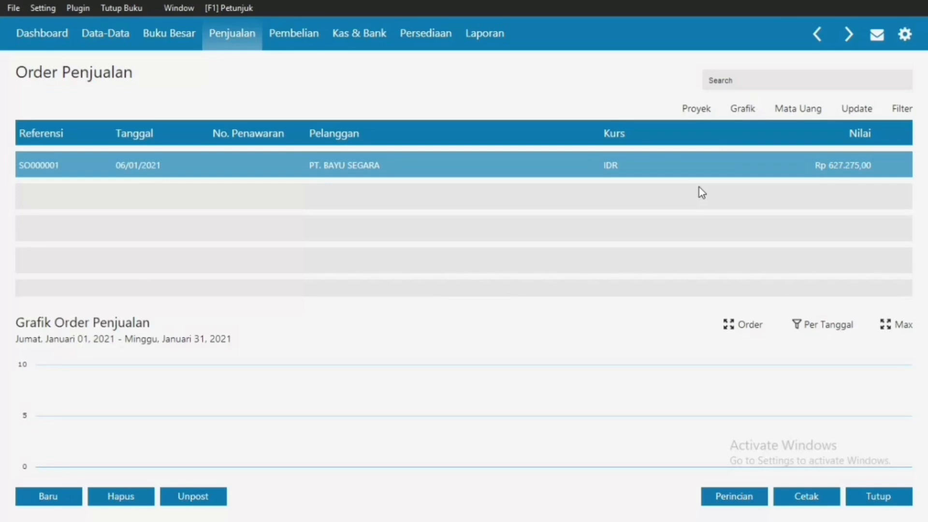
pyautogui.click(230, 39)
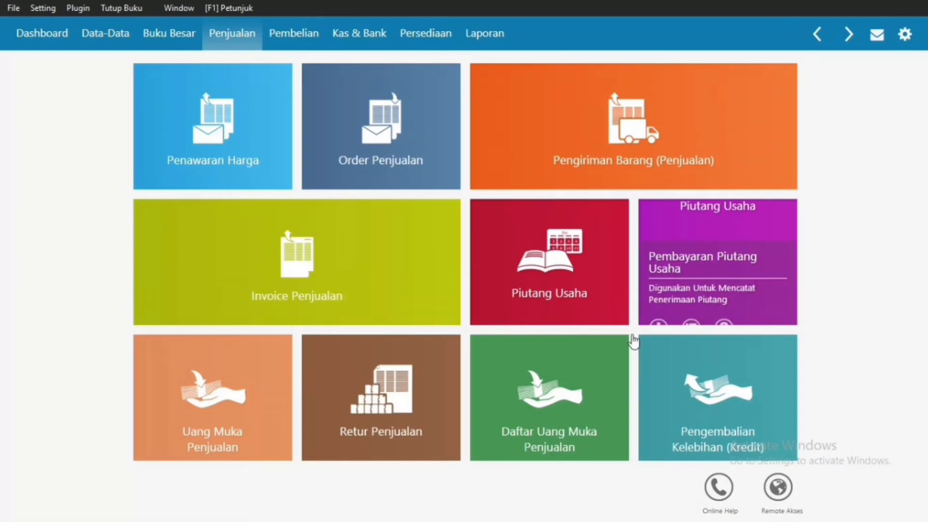
# Step: Open the Uang Muka Penjualan down-payment register
pyautogui.click(225, 358)
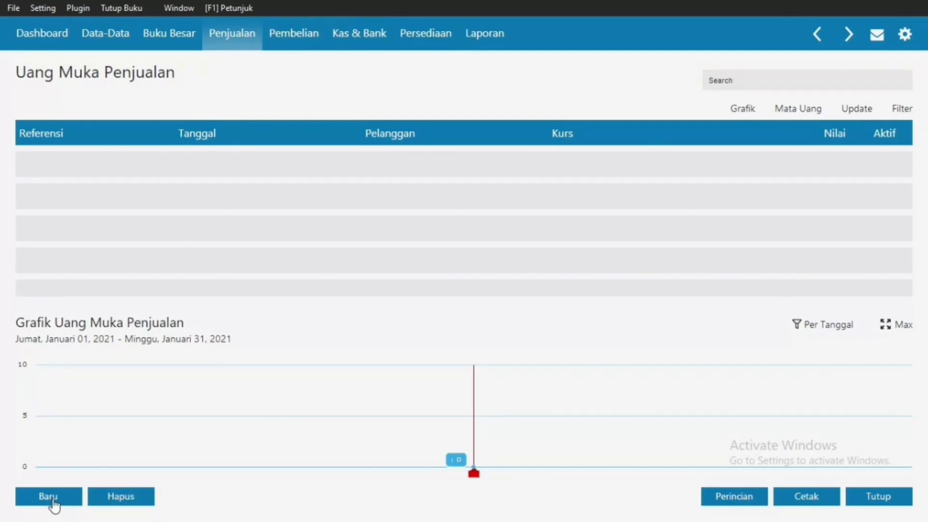
# Step: Save PT. BAYU SEGARA's 100000 down payment dated 07/01/2021 as SA000003
pyautogui.click(32, 503)
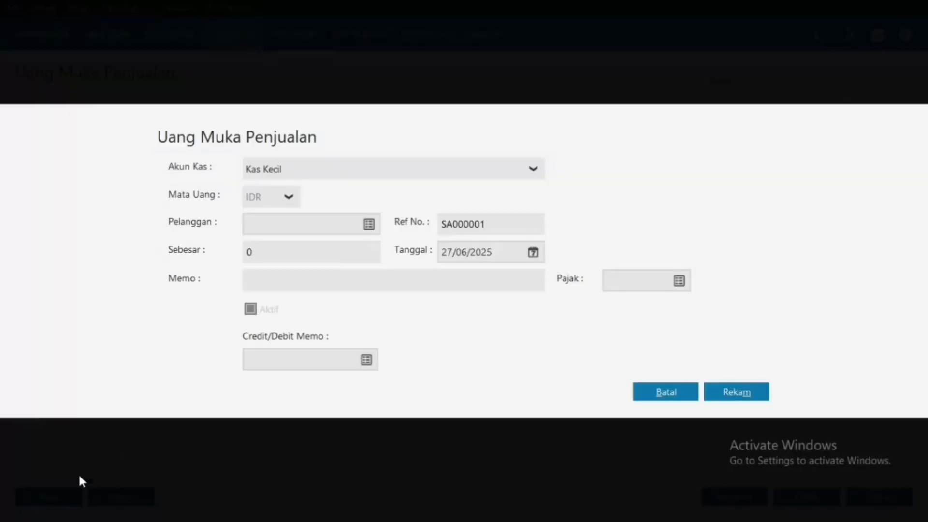
pyautogui.click(370, 224)
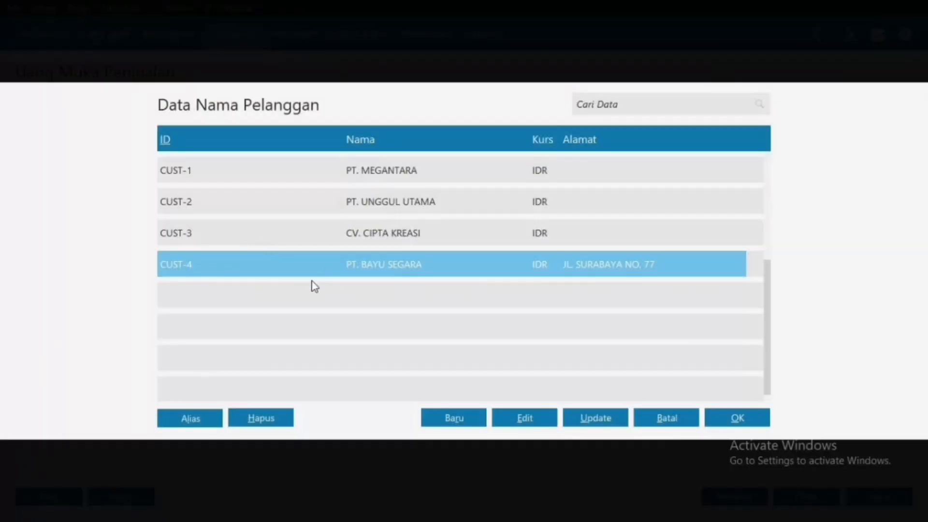
pyautogui.doubleClick(358, 269)
pyautogui.click(322, 260)
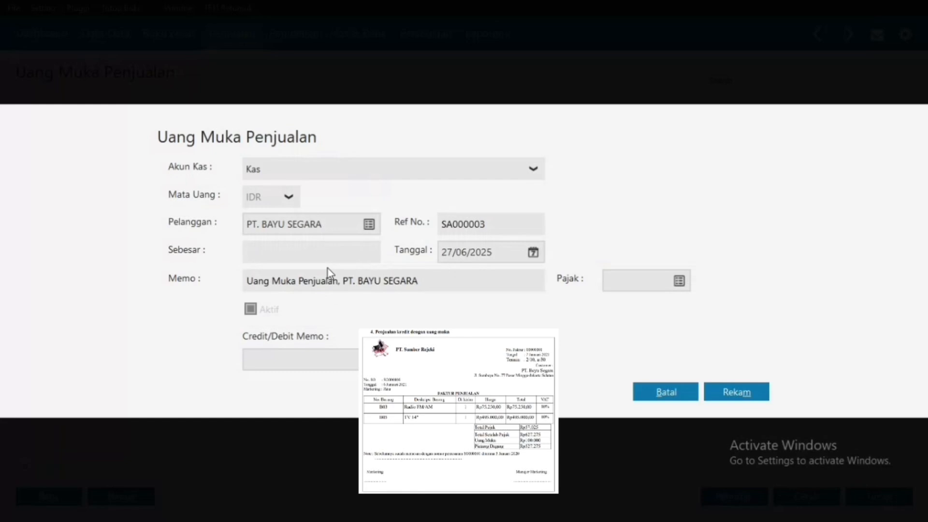
pyautogui.write('100000')
pyautogui.click(533, 253)
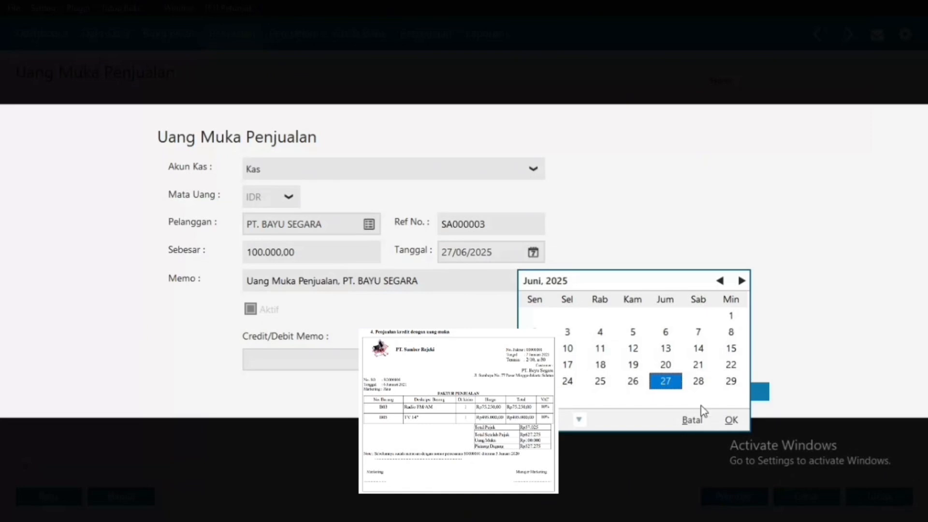
pyautogui.click(695, 424)
pyautogui.write('0')
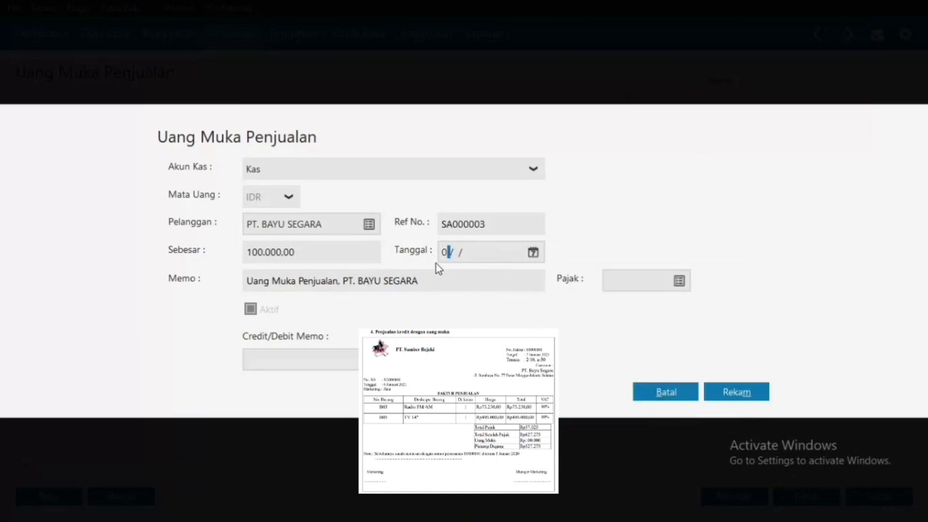
pyautogui.write('7/01/2021')
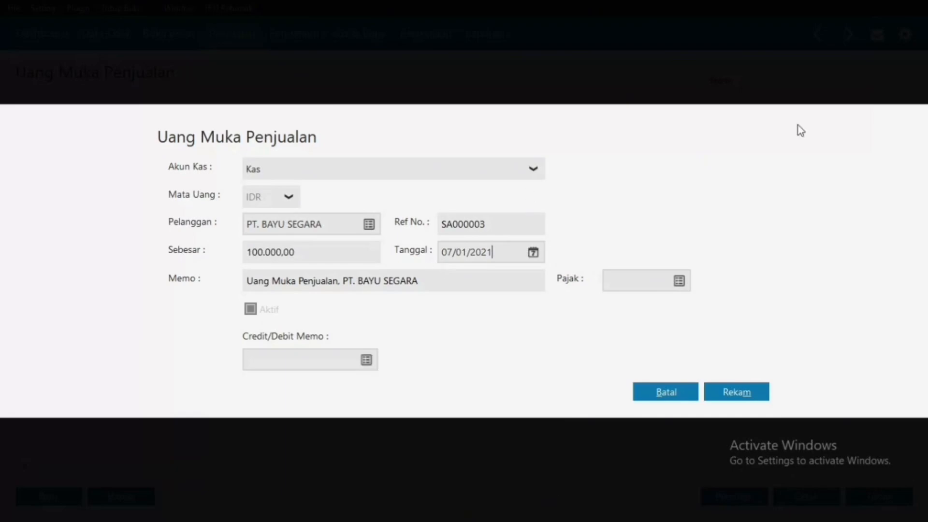
pyautogui.click(766, 391)
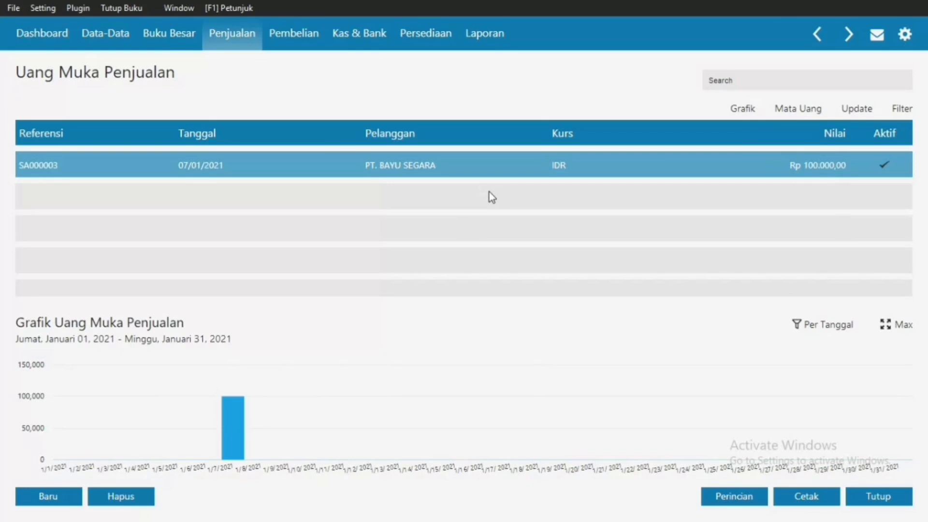
# Step: Create sales invoice 00000001 for PT. BAYU SEGARA dated 06/01/2021
pyautogui.click(252, 44)
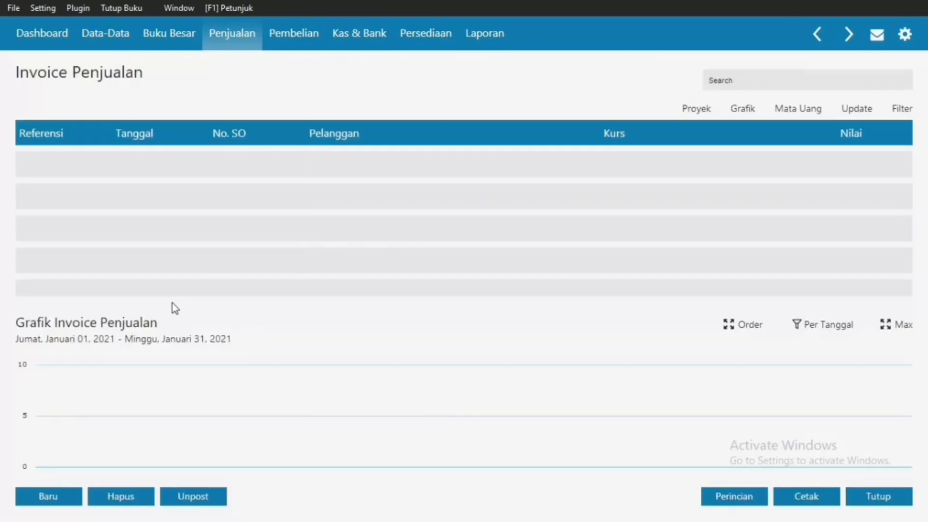
pyautogui.click(27, 498)
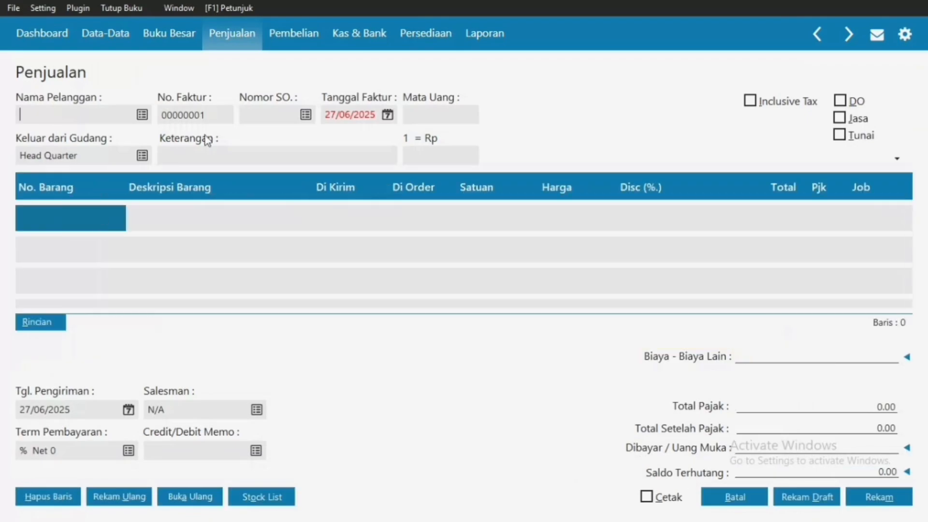
pyautogui.click(141, 119)
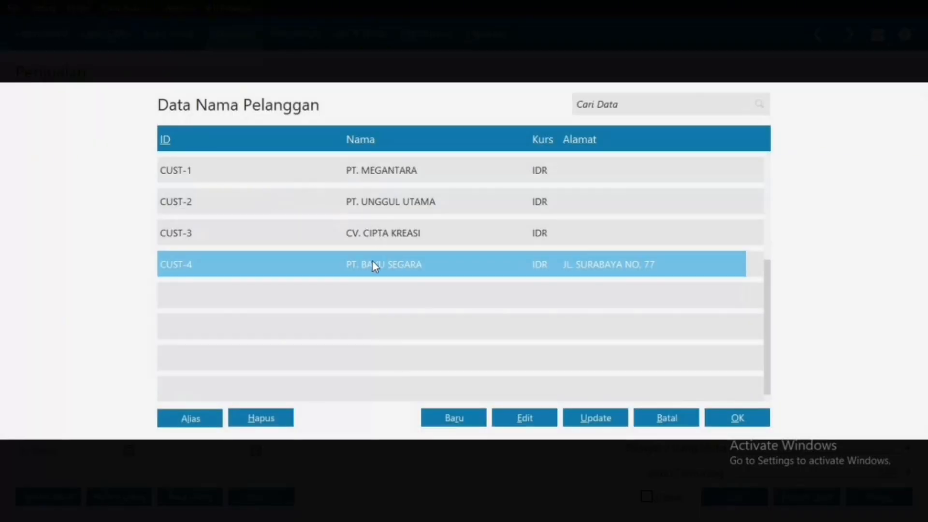
pyautogui.doubleClick(373, 263)
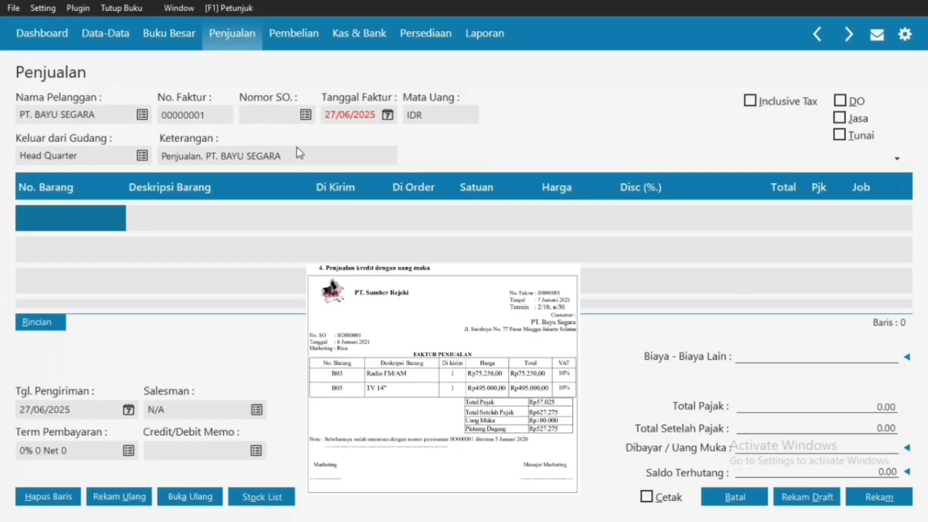
pyautogui.click(338, 118)
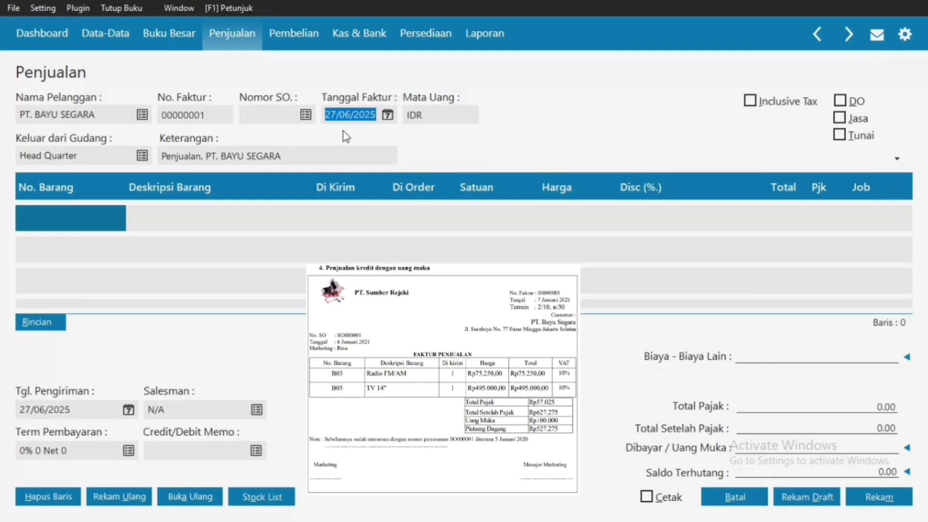
pyautogui.write('06/01/2021')
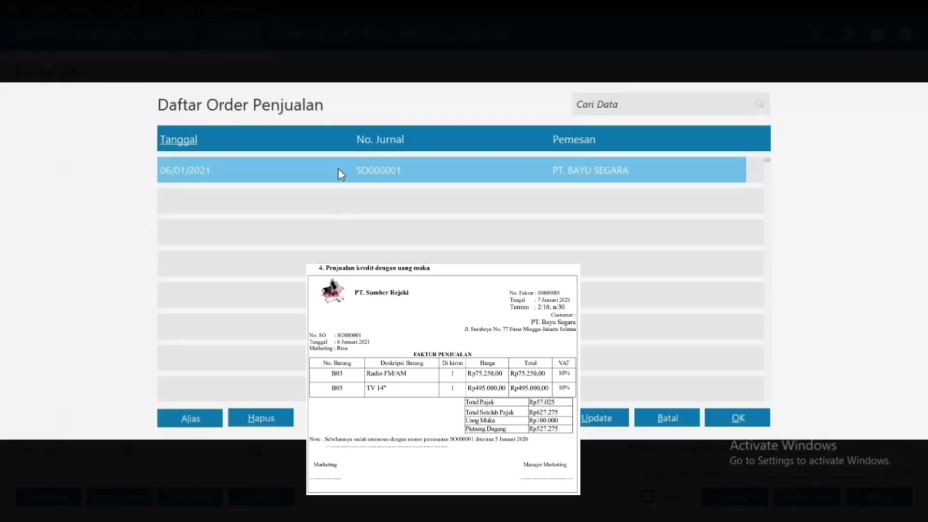
# Step: Fill the invoice from sales order SO000001, date it 07/01/2021, and open its payment terms
pyautogui.doubleClick(340, 169)
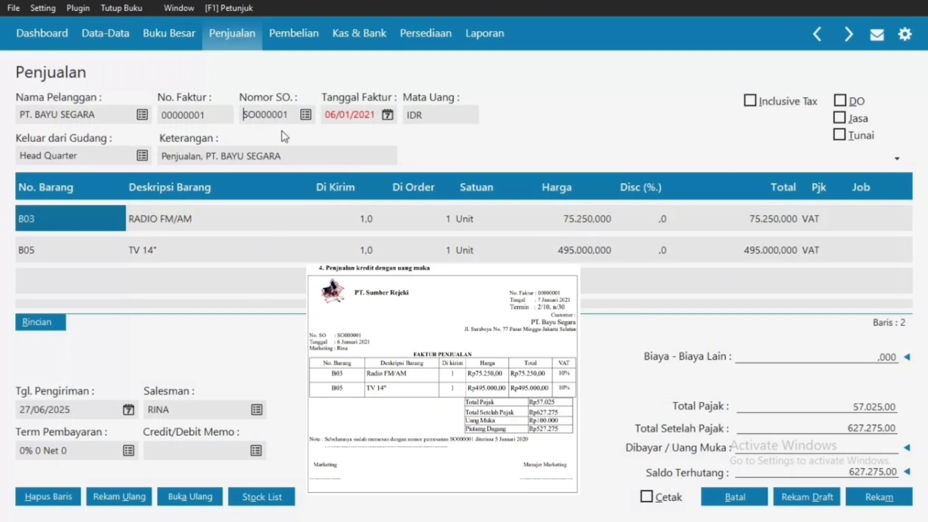
pyautogui.click(357, 115)
pyautogui.write('07/01/2021')
pyautogui.click(128, 451)
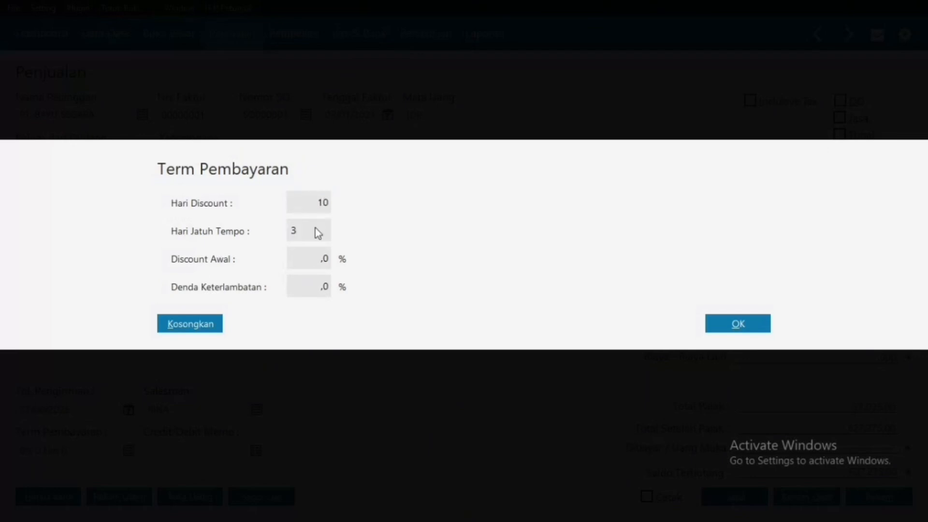
# Step: Finish the 2% 10 Net 30 payment terms and bring up the Data Uang Muka list
pyautogui.click(298, 260)
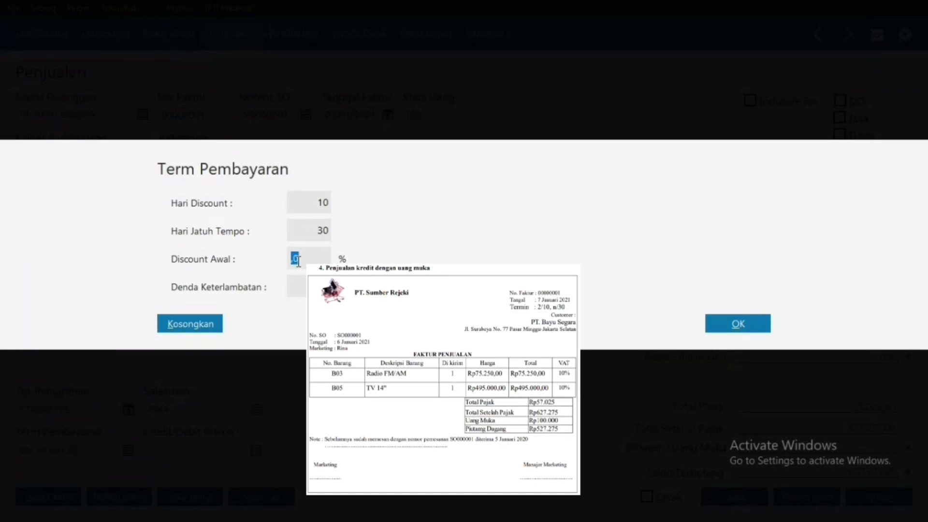
pyautogui.write('2')
pyautogui.click(735, 325)
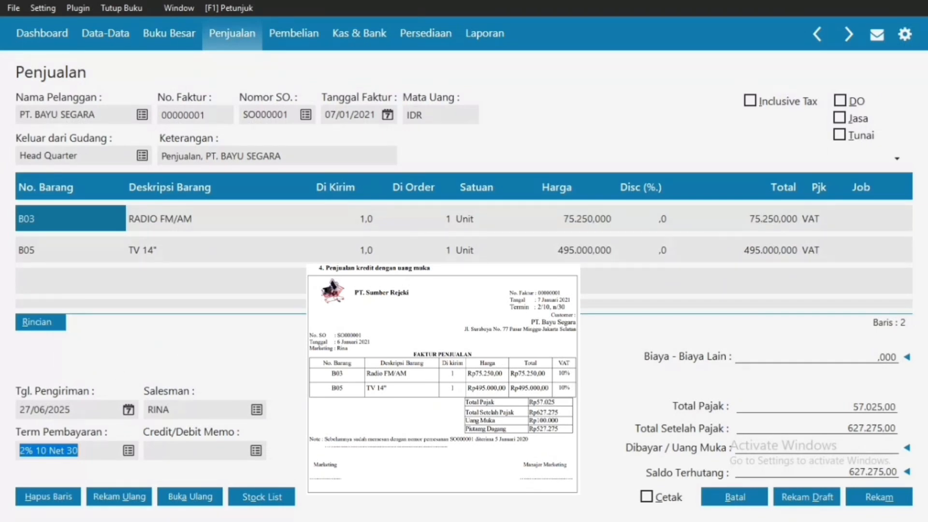
pyautogui.click(865, 448)
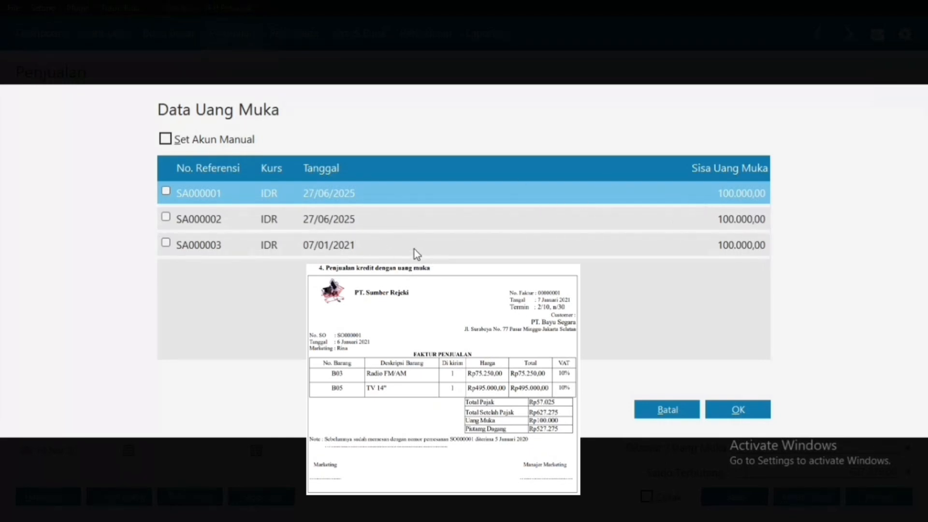
# Step: Apply down payment SA000003 (100.000) to invoice 00000001, leaving 527.275,00 due
pyautogui.click(394, 248)
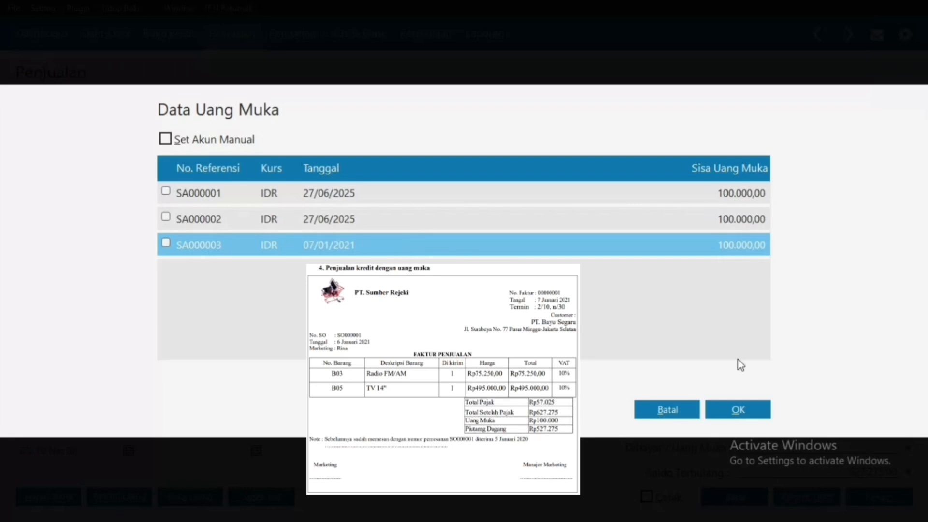
pyautogui.click(737, 409)
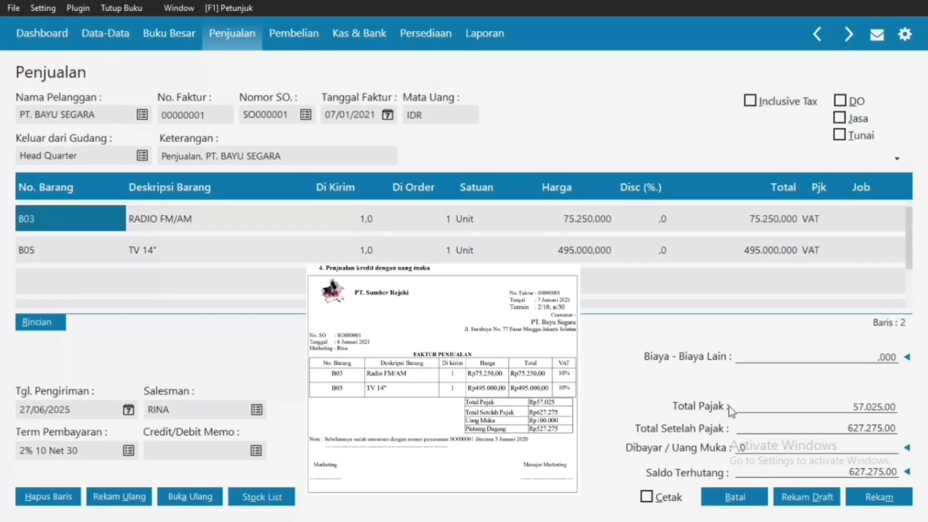
pyautogui.click(788, 449)
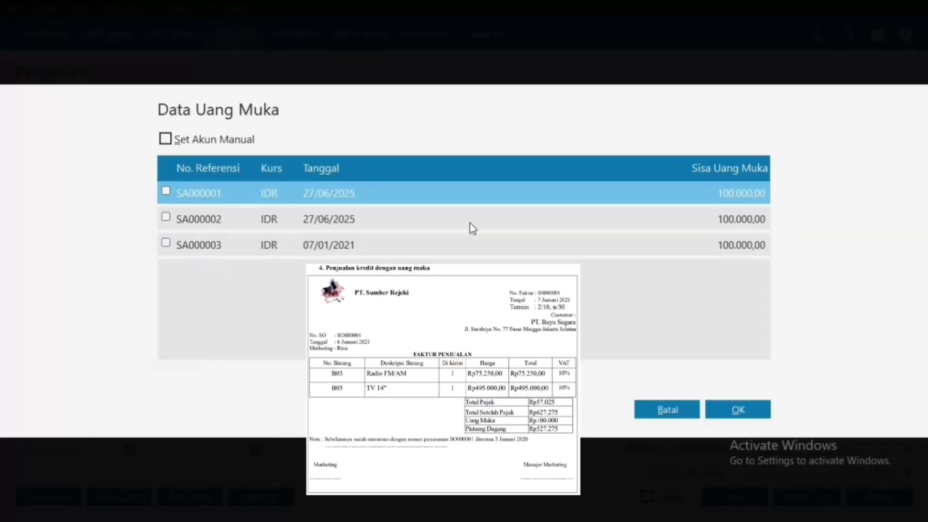
pyautogui.click(165, 244)
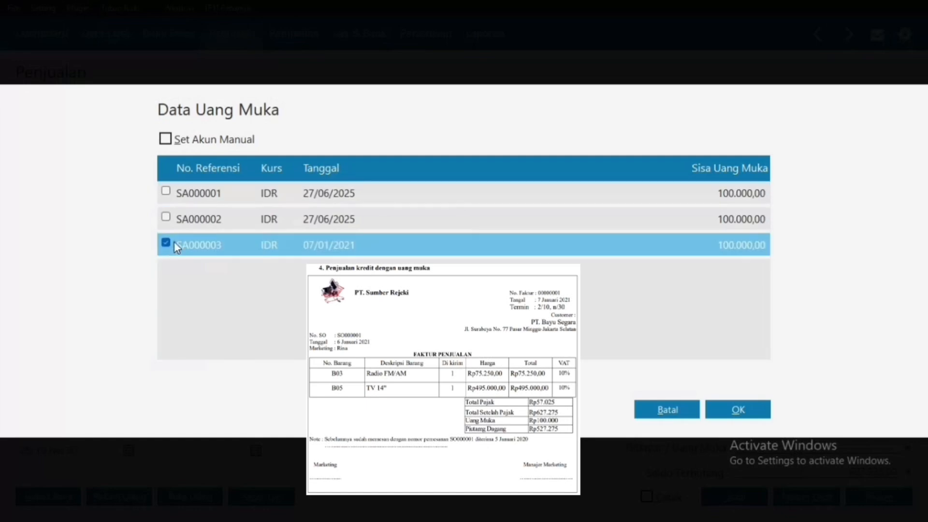
pyautogui.click(728, 411)
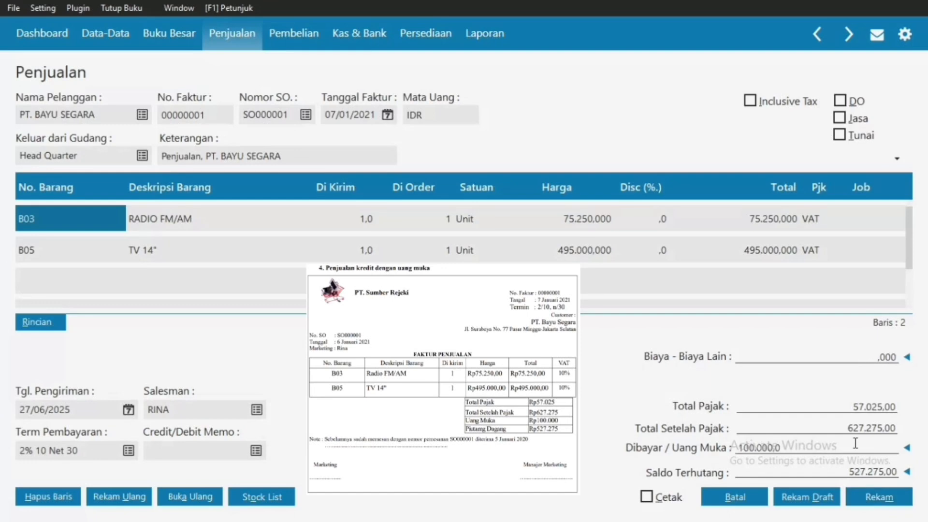
# Step: Set Tgl. Pengiriman to 08/01/2021, save invoice 00000001 (Rp 627.275,00), and close back to Penjualan
pyautogui.click(129, 410)
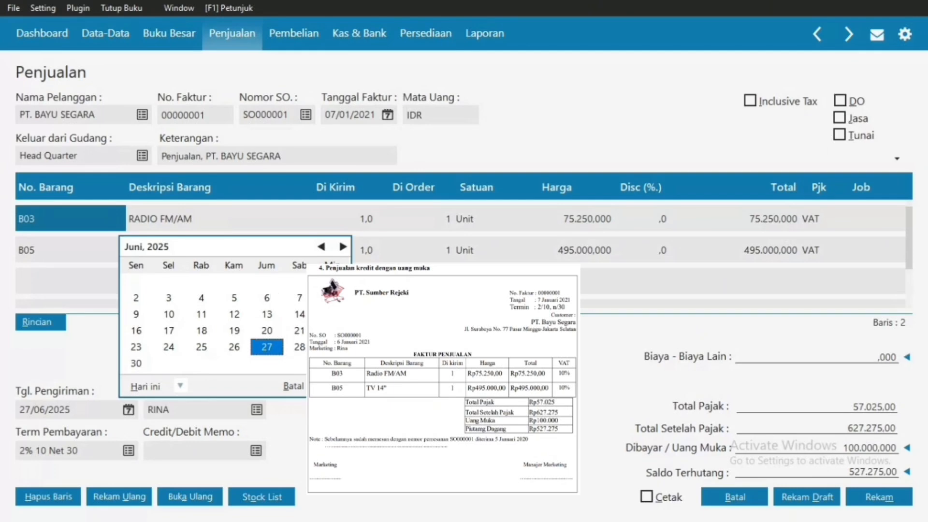
pyautogui.click(293, 386)
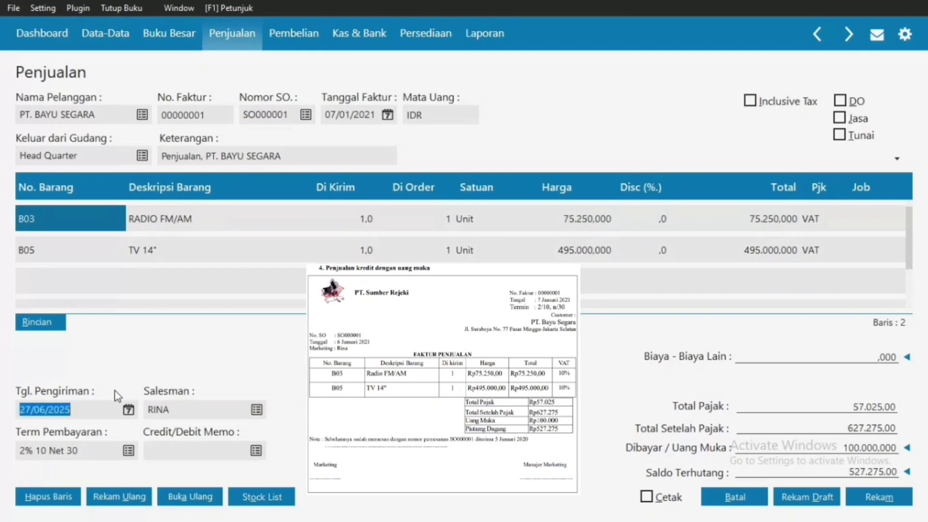
pyautogui.write('08/01/')
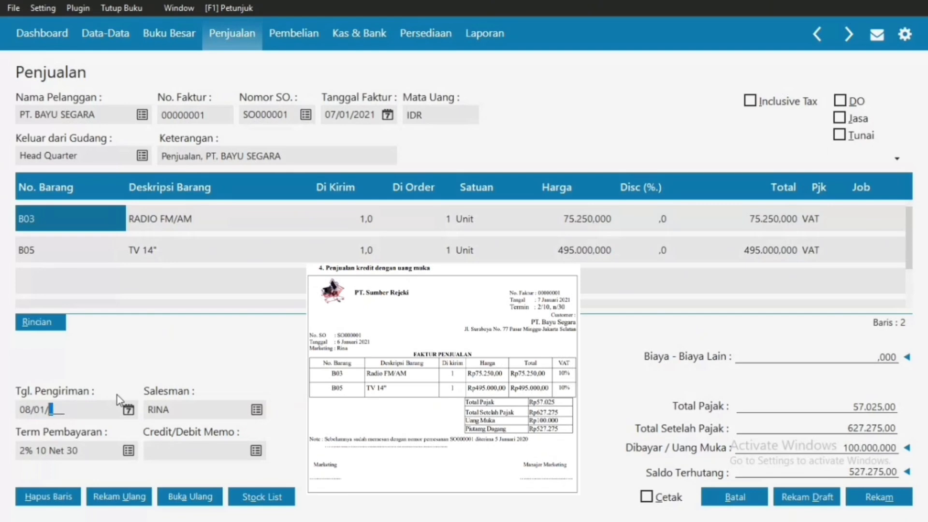
pyautogui.write('2021')
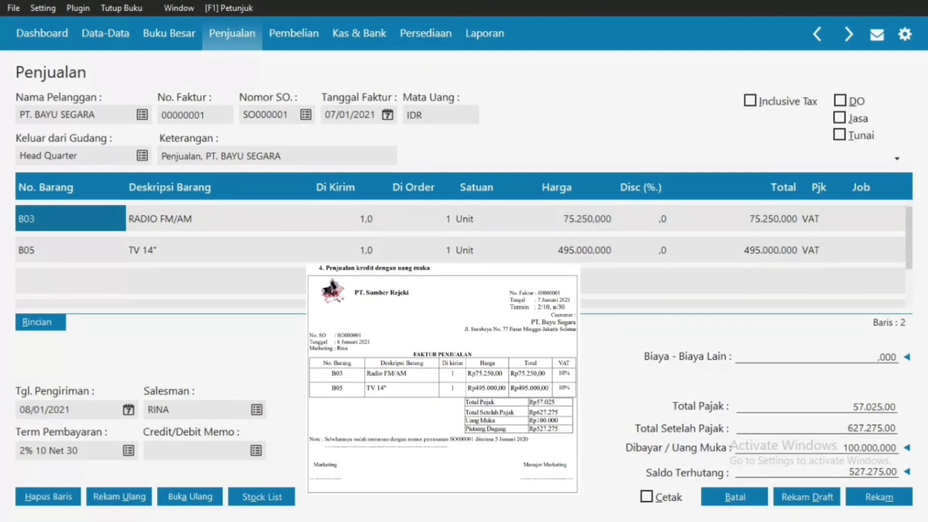
pyautogui.click(855, 502)
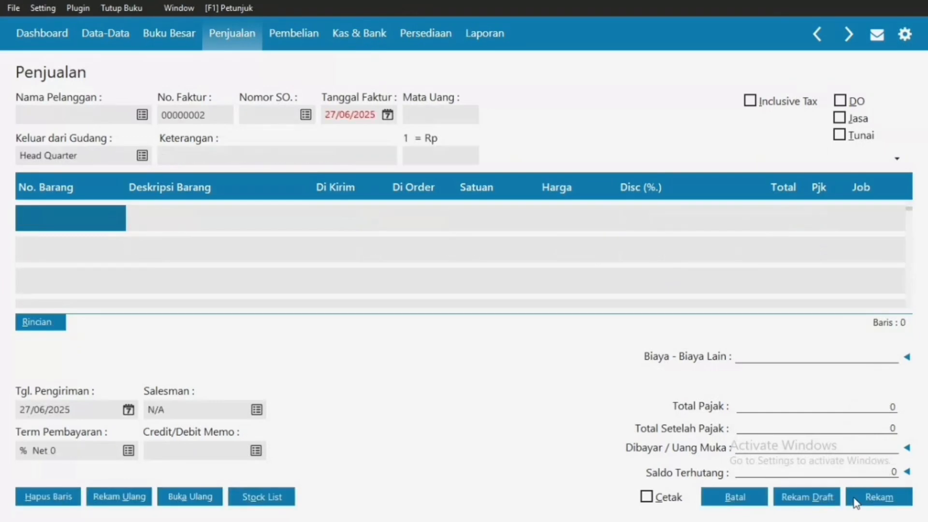
pyautogui.click(739, 494)
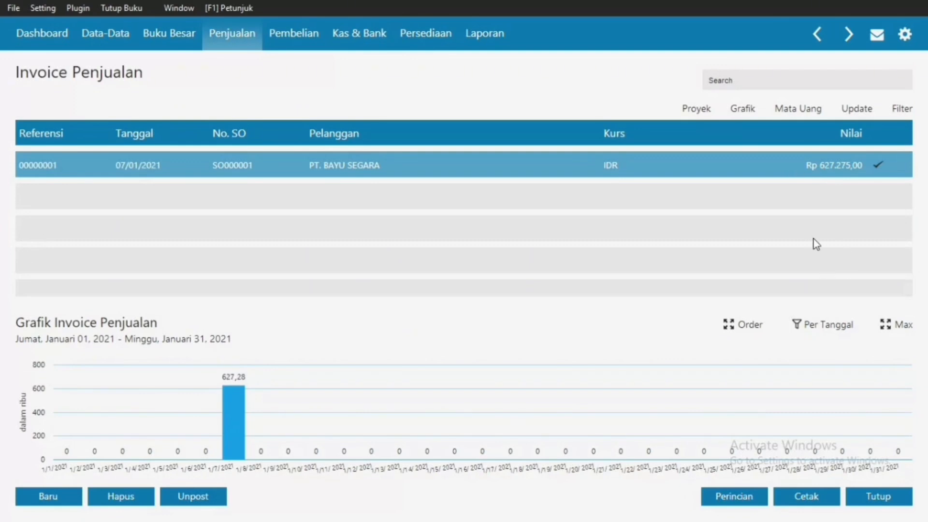
pyautogui.click(885, 502)
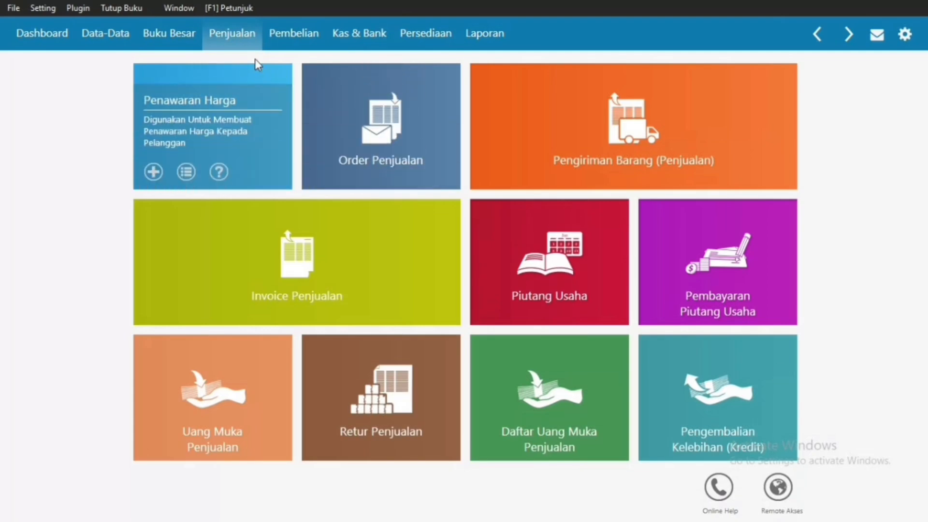
# Step: Run Tutup Buku Akhir Bulan for January 2021 with automatic balance recalculations and currency revaluation
pyautogui.click(120, 8)
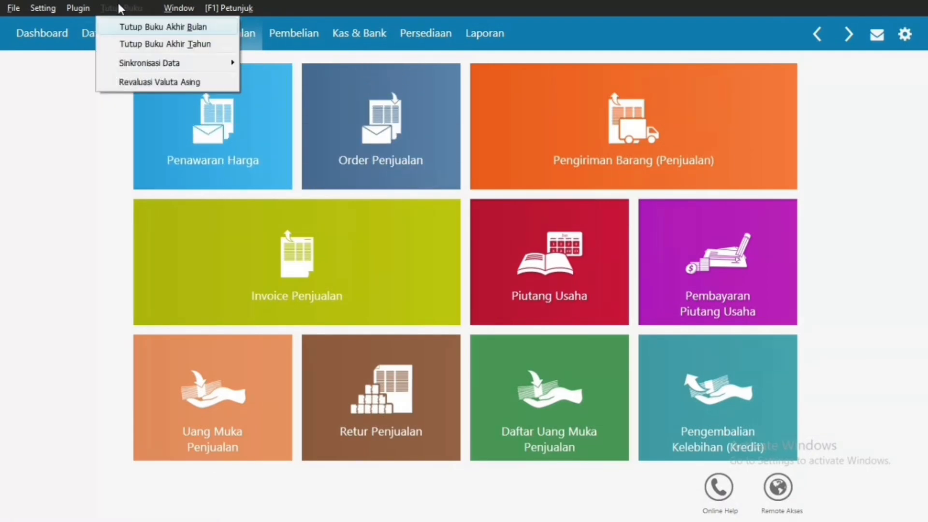
pyautogui.click(142, 30)
pyautogui.click(720, 360)
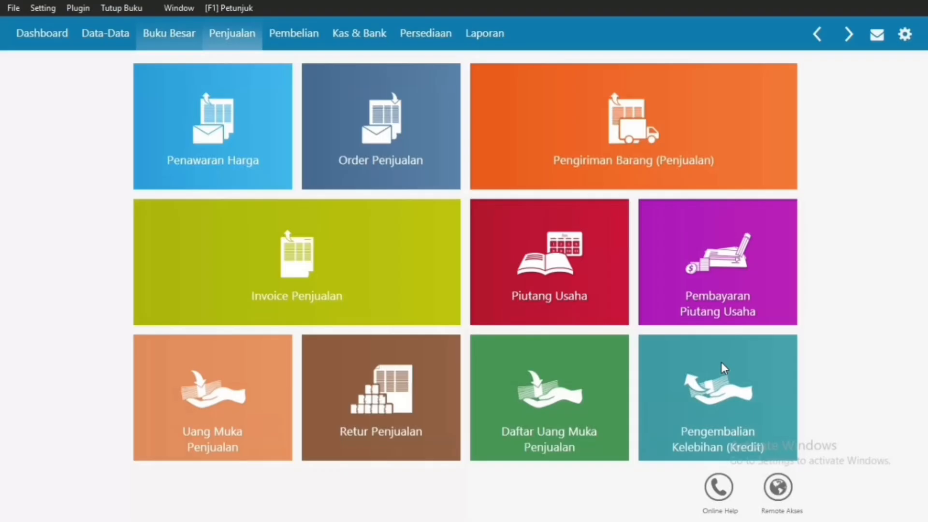
pyautogui.click(681, 338)
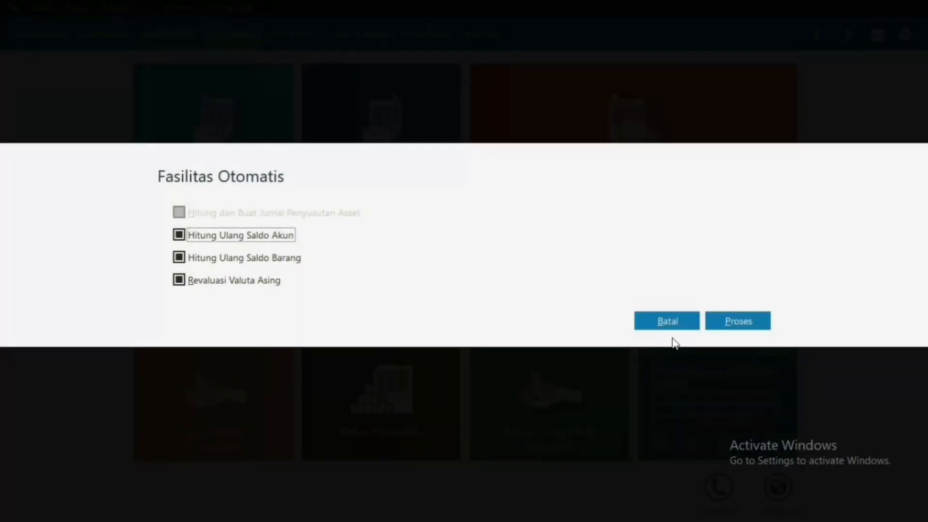
pyautogui.click(741, 324)
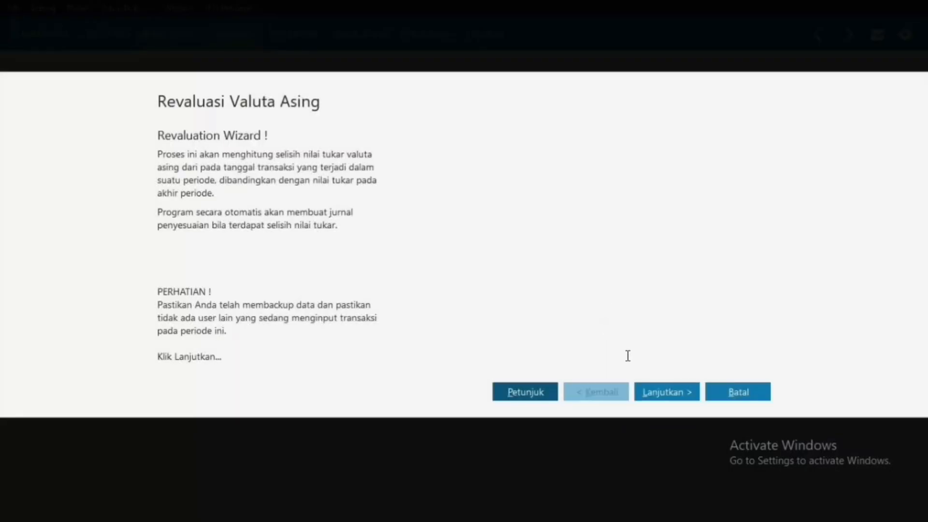
# Step: Complete the foreign currency revaluation at a USD rate of 17.000,0 and post its journal
pyautogui.click(679, 394)
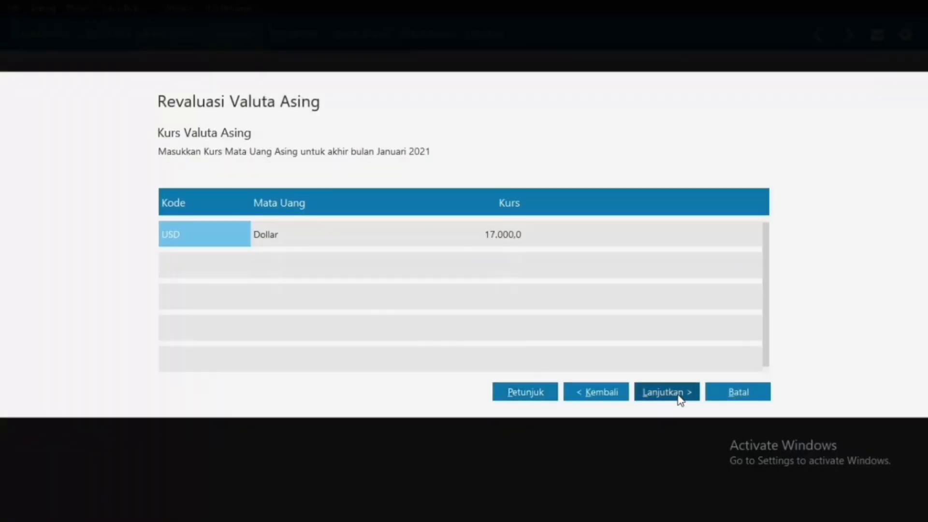
pyautogui.click(679, 393)
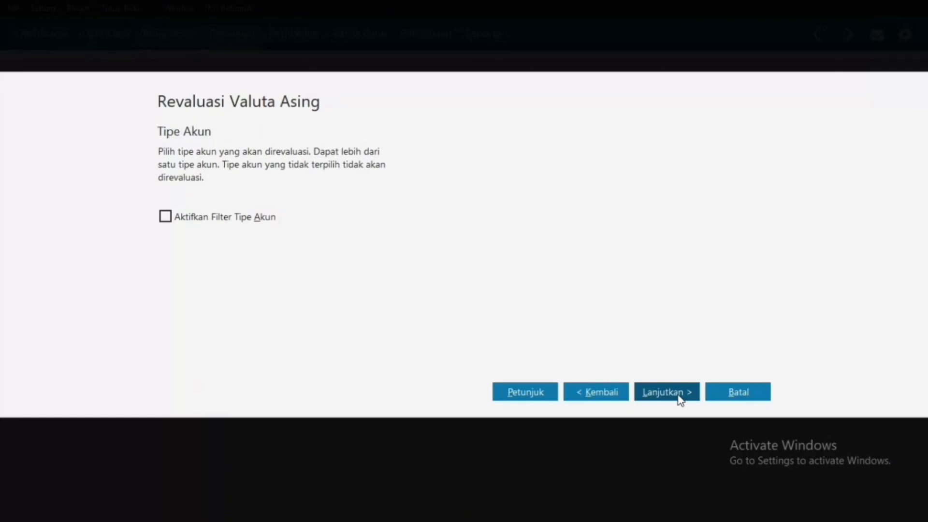
pyautogui.click(679, 394)
pyautogui.click(678, 394)
pyautogui.click(679, 393)
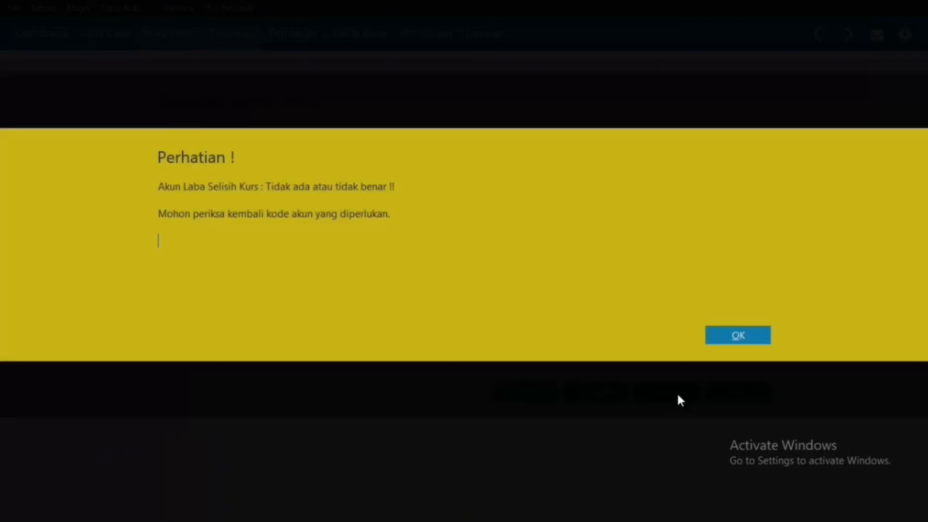
pyautogui.click(724, 342)
pyautogui.click(686, 391)
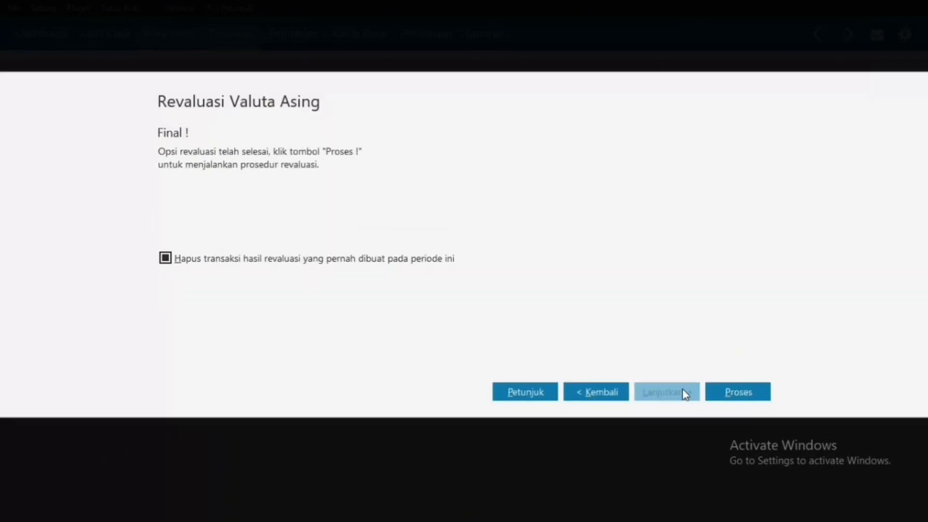
pyautogui.click(739, 390)
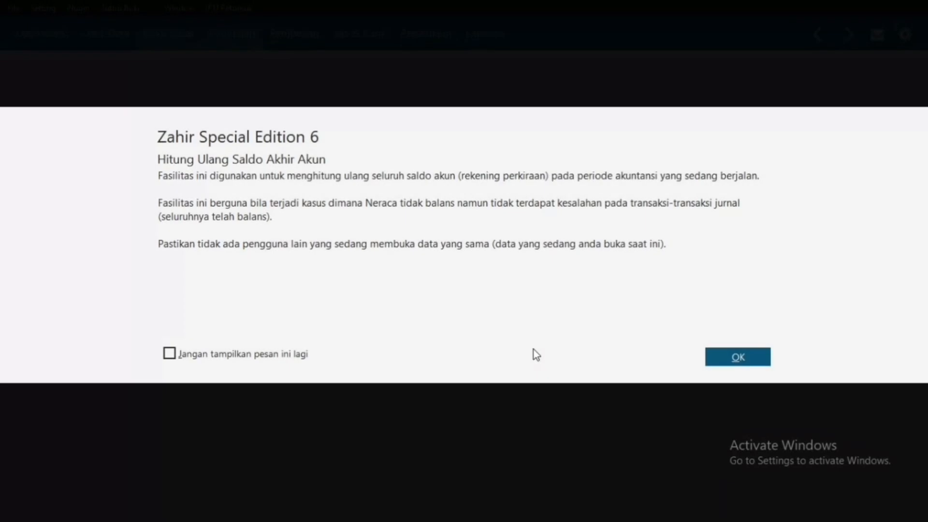
# Step: Confirm the January and February 2021 account and stock recalculations, then verify the active period is Februari 2021
pyautogui.click(716, 354)
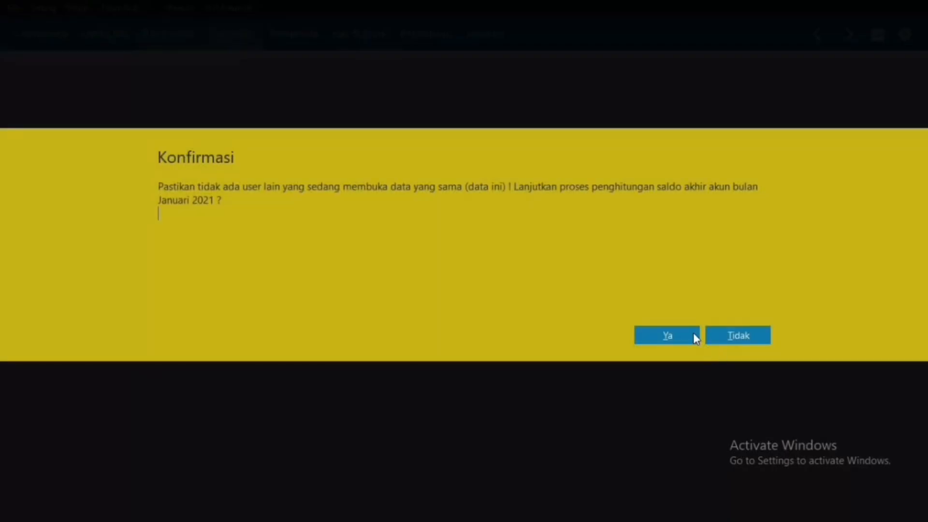
pyautogui.click(693, 335)
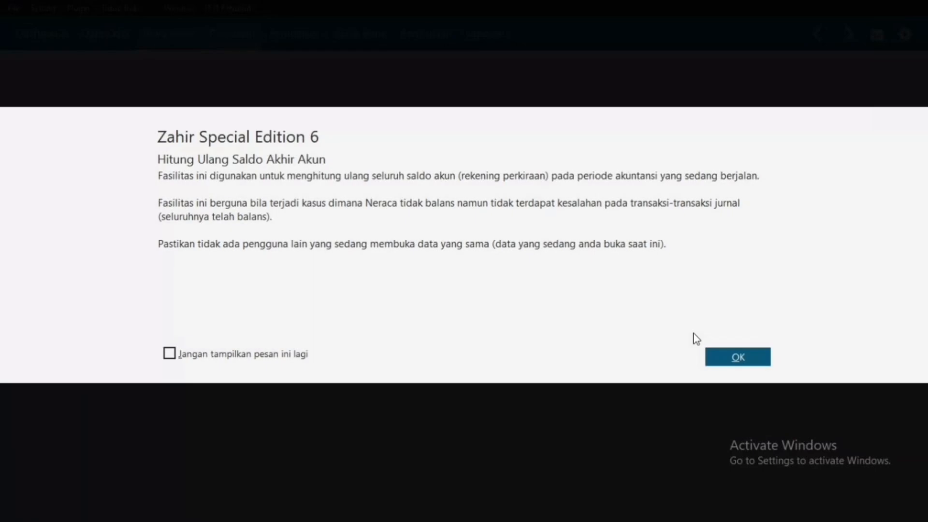
pyautogui.click(716, 352)
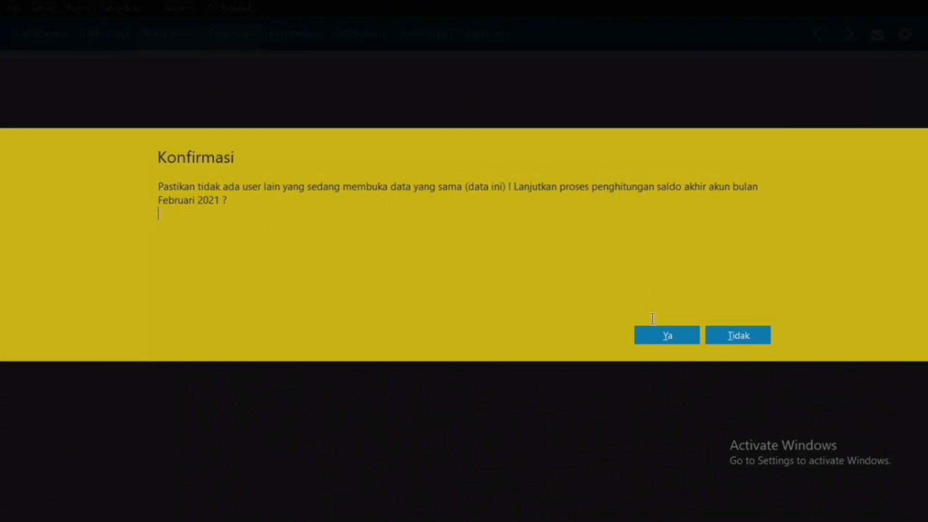
pyautogui.click(657, 334)
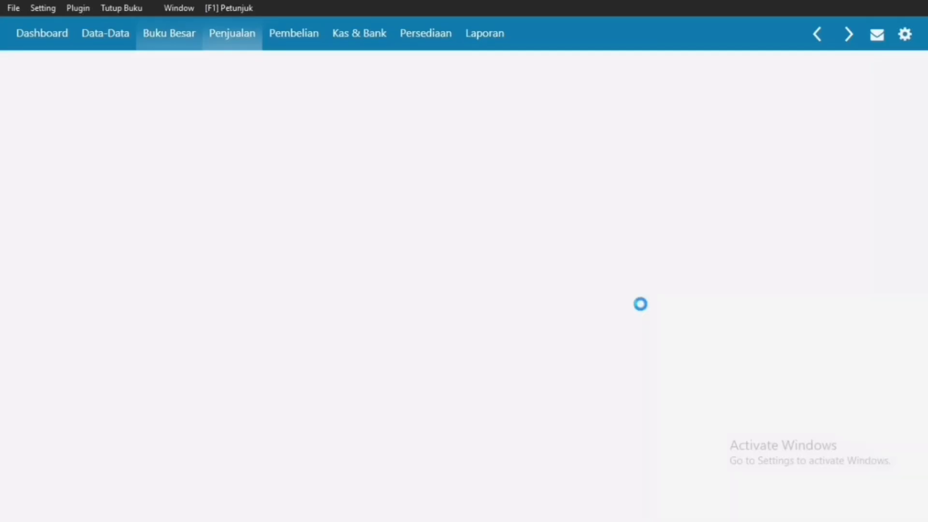
pyautogui.click(735, 416)
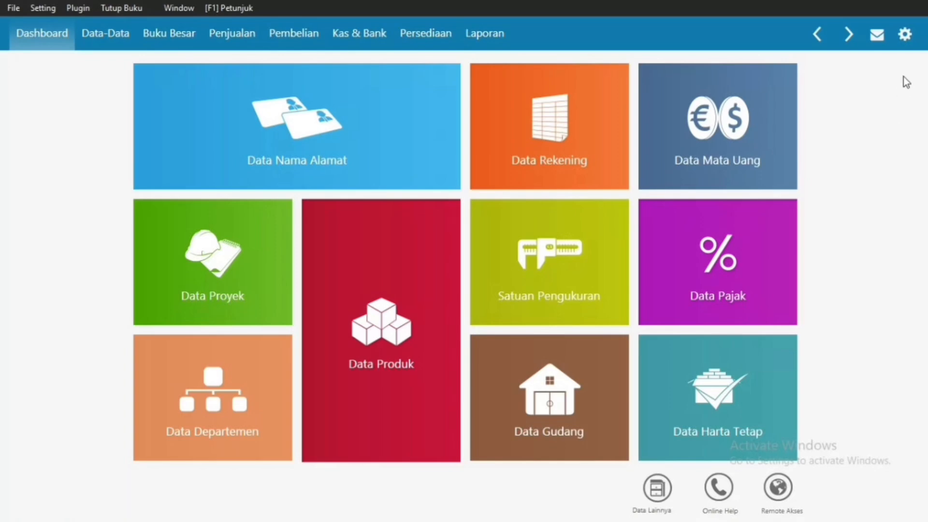
pyautogui.click(905, 34)
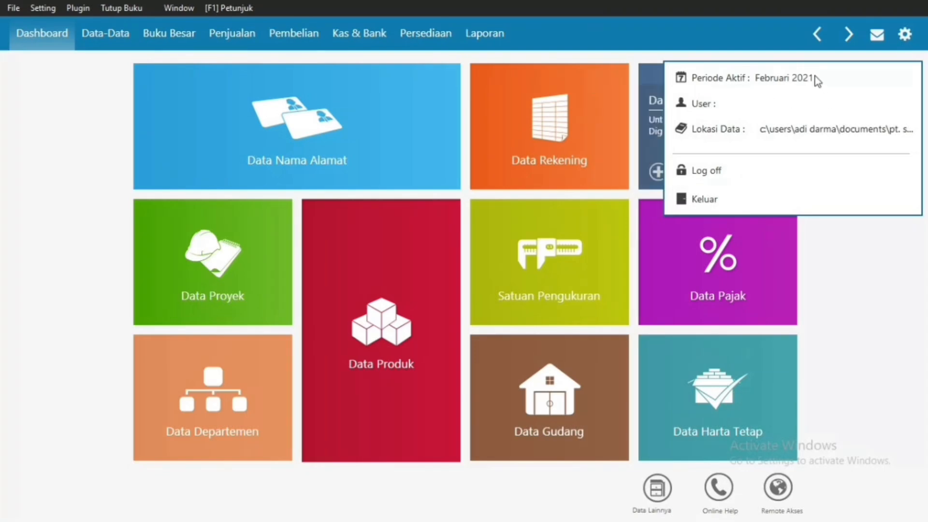
pyautogui.click(490, 38)
# Step: Generate the Arus Kas - Rangkuman report for 01/01/2021 to 31/01/2021
pyautogui.click(489, 37)
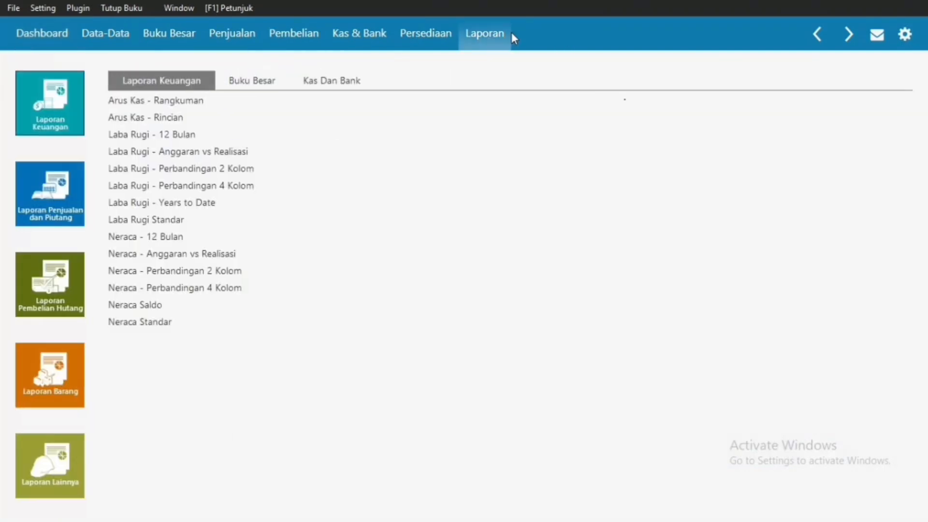
pyautogui.click(180, 101)
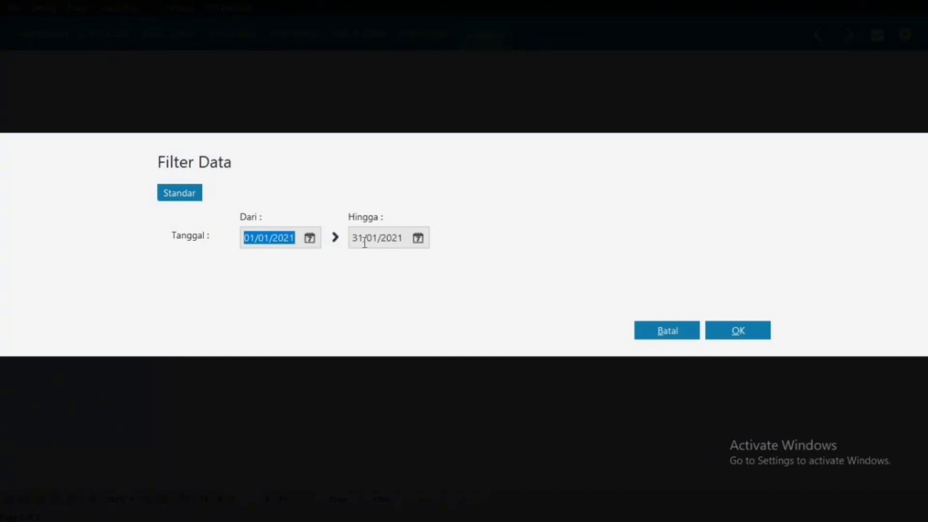
pyautogui.click(744, 332)
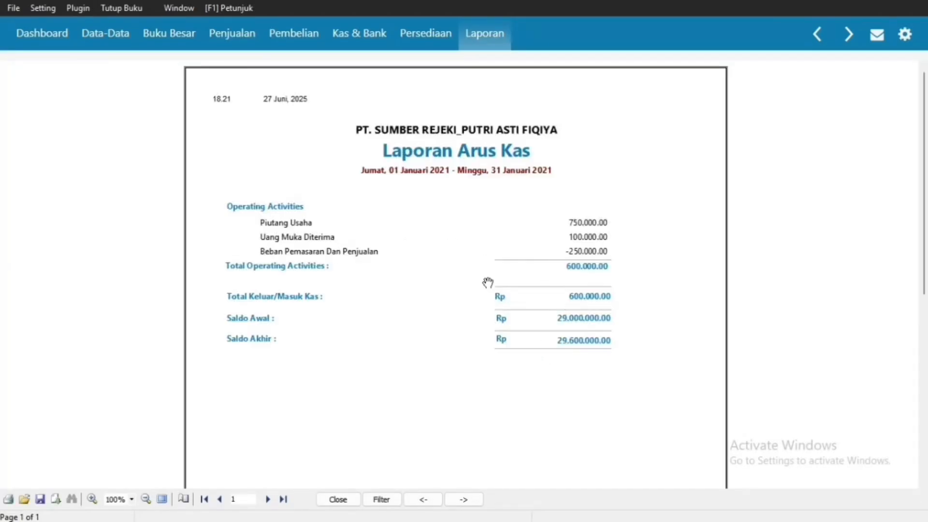
# Step: Export the cash flow summary as PDF 'arus kas - rangkuman' and return to the report list
pyautogui.rightClick(437, 239)
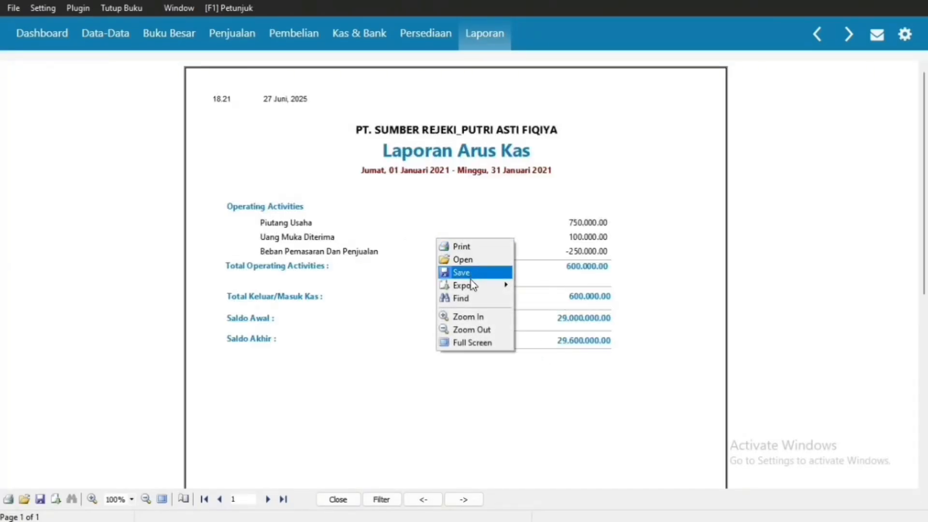
pyautogui.moveTo(471, 283)
pyautogui.click(541, 286)
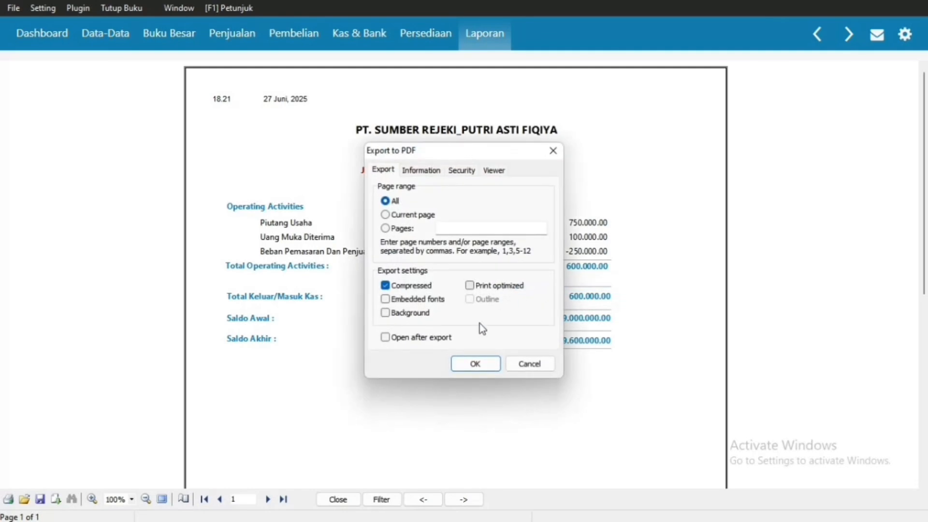
pyautogui.moveTo(469, 152); pyautogui.dragTo(643, 187)
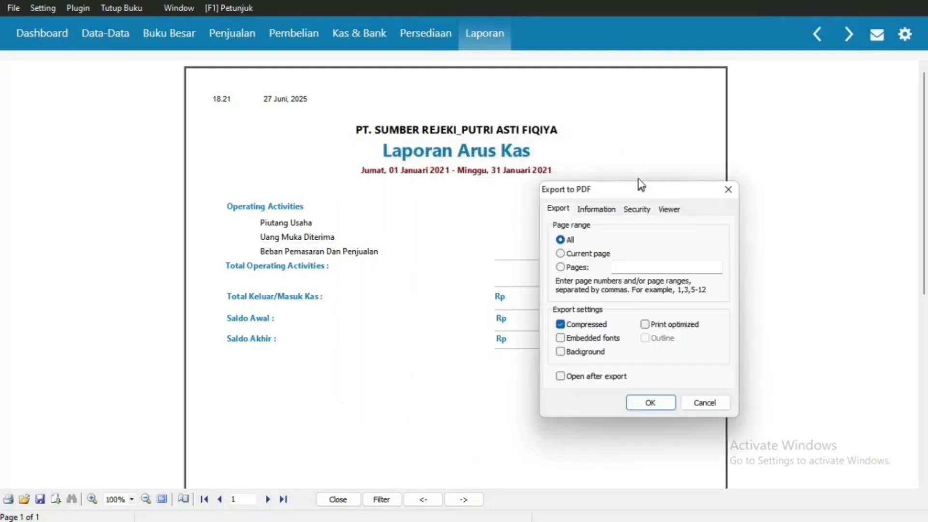
pyautogui.click(650, 399)
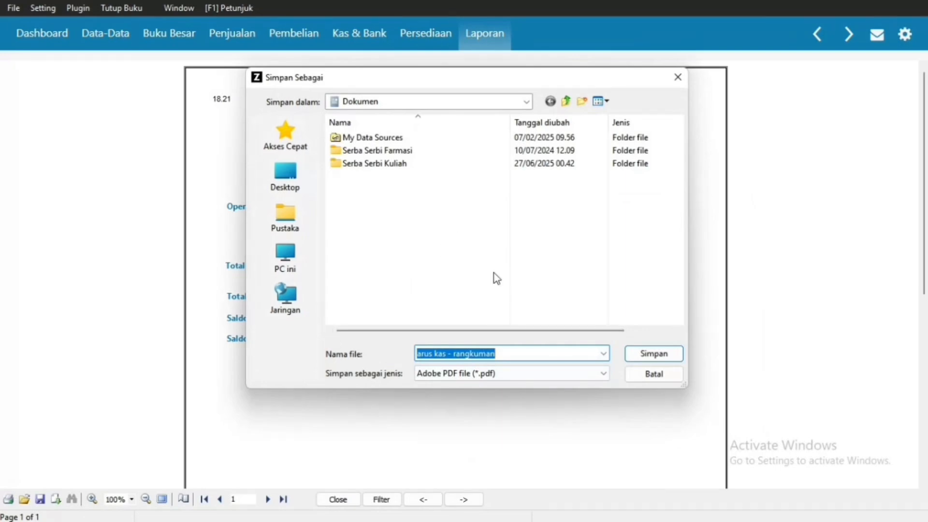
pyautogui.click(505, 354)
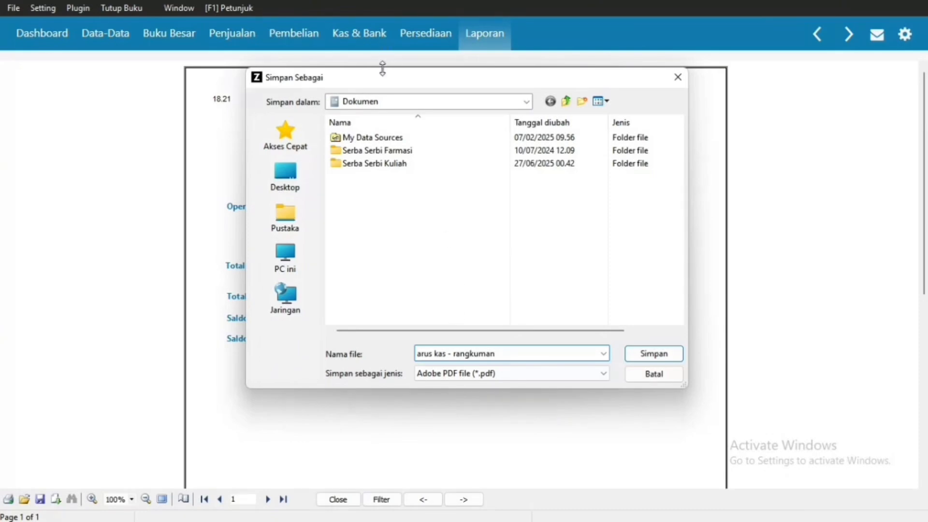
pyautogui.moveTo(385, 79); pyautogui.dragTo(513, 193)
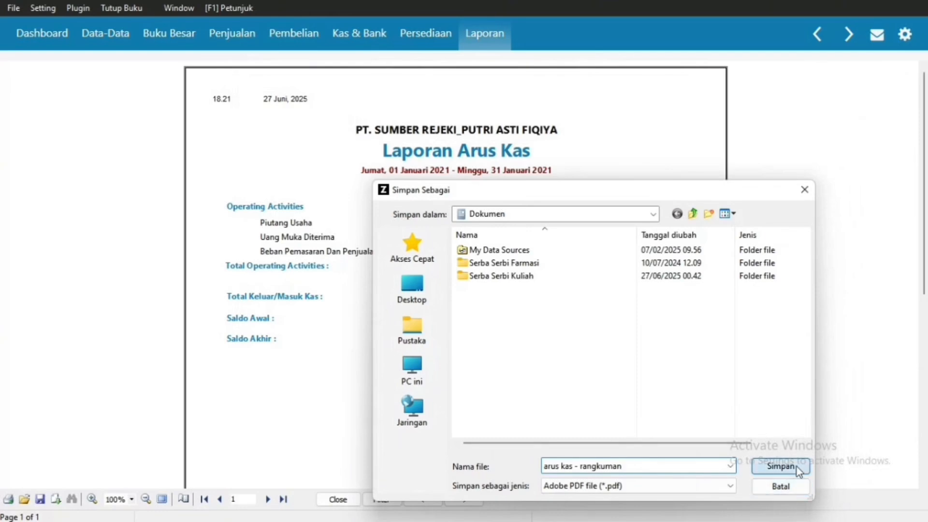
pyautogui.click(781, 466)
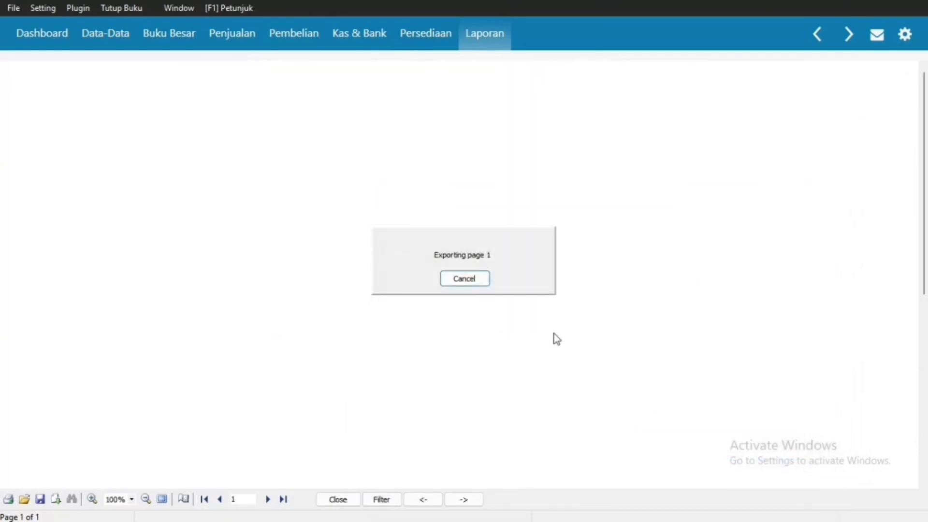
pyautogui.click(480, 48)
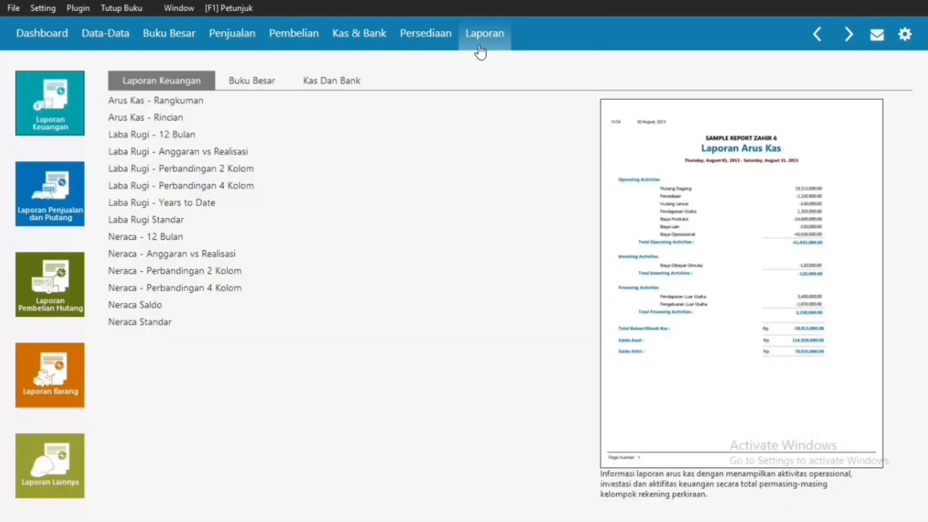
# Step: Generate the Laba Rugi Standar report for Januari to Januari 2021
pyautogui.click(156, 223)
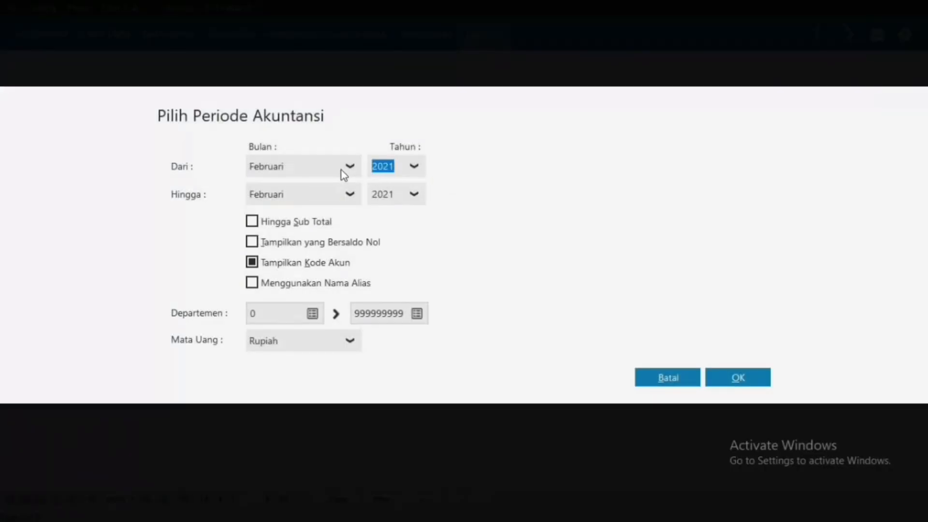
pyautogui.click(345, 173)
pyautogui.scroll(1, 323, 193)
pyautogui.click(323, 194)
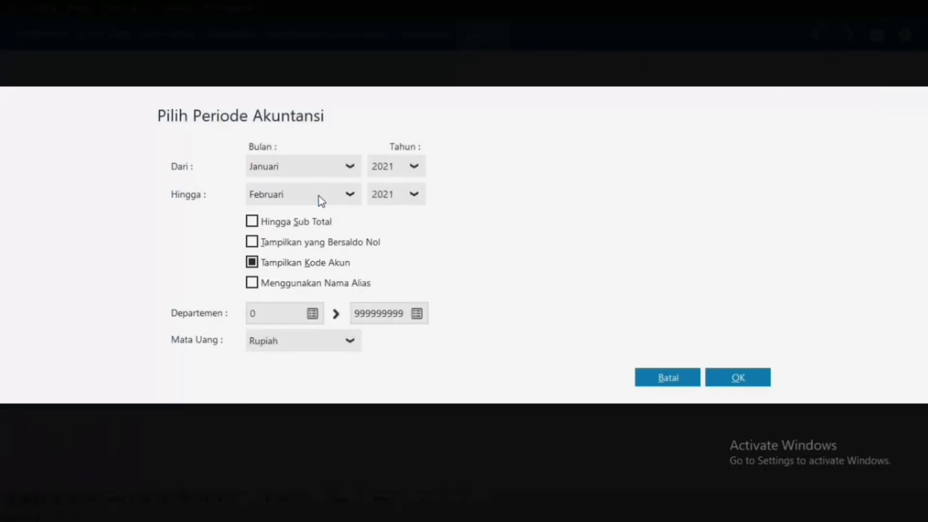
pyautogui.click(358, 197)
pyautogui.scroll(1, 303, 226)
pyautogui.click(300, 220)
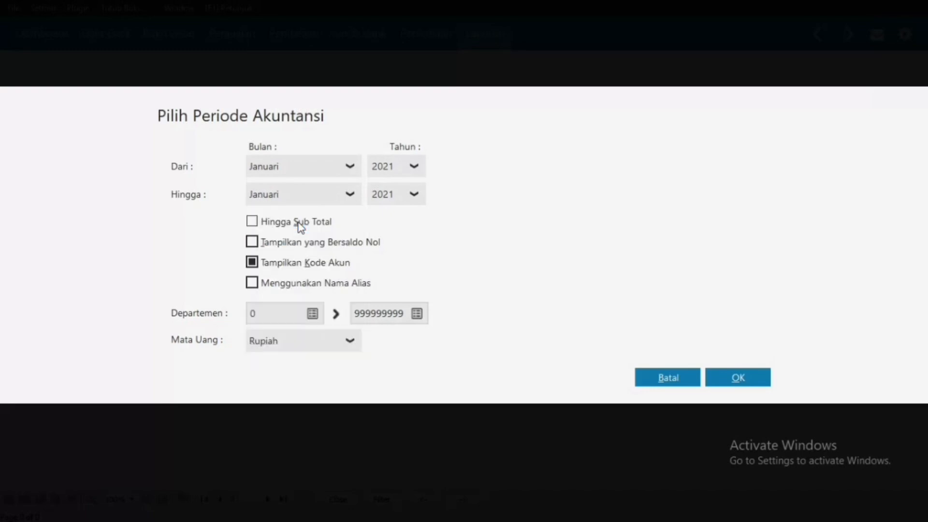
pyautogui.click(722, 379)
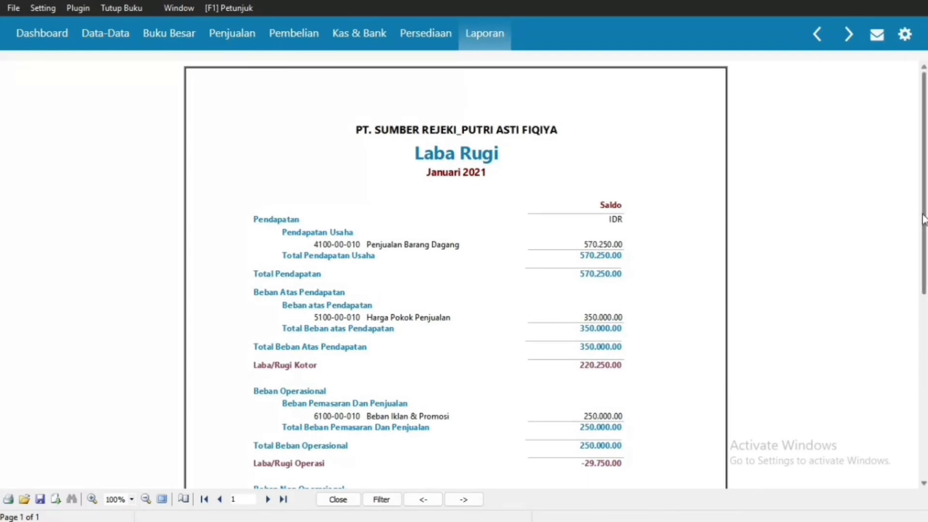
pyautogui.scroll(-2, 924, 249)
pyautogui.moveTo(924, 249); pyautogui.dragTo(911, 274)
# Step: Start a PDF export of the Laba Rugi report, then cancel the save dialog
pyautogui.rightClick(537, 264)
pyautogui.moveTo(582, 310)
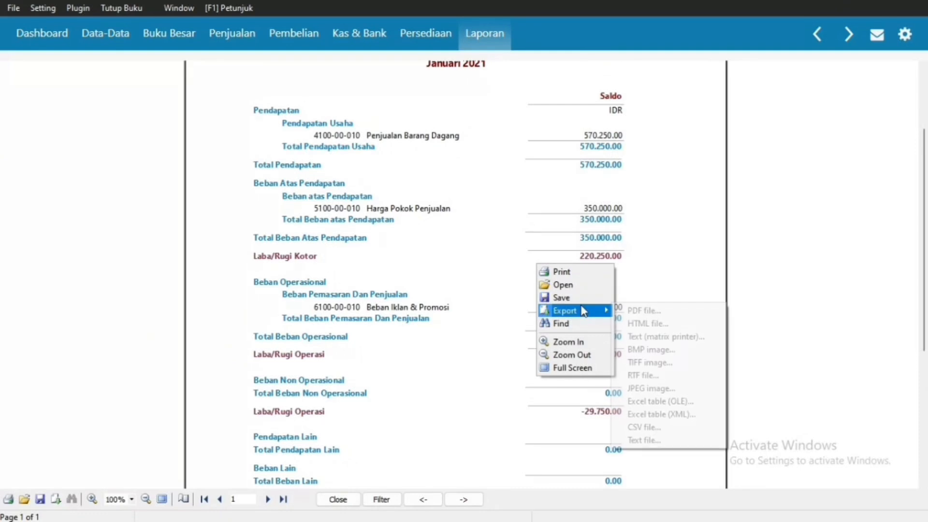
pyautogui.click(637, 311)
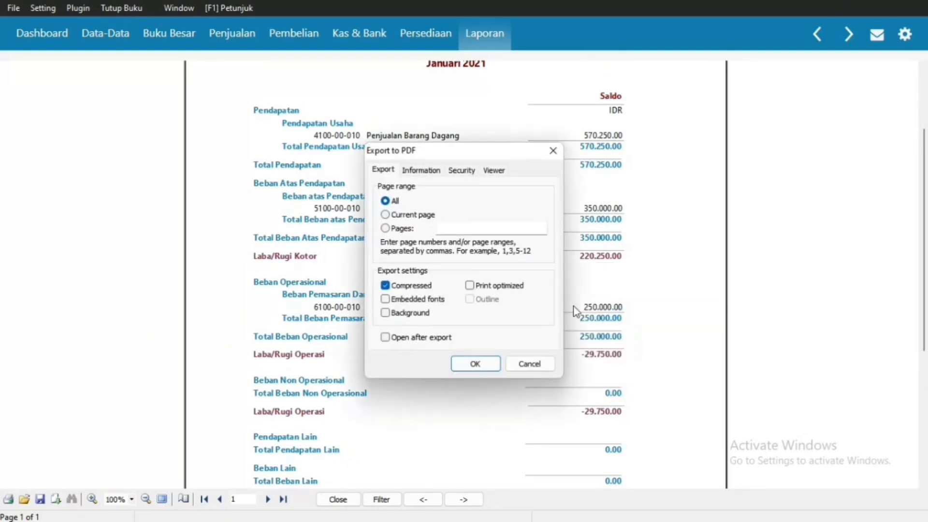
pyautogui.click(468, 365)
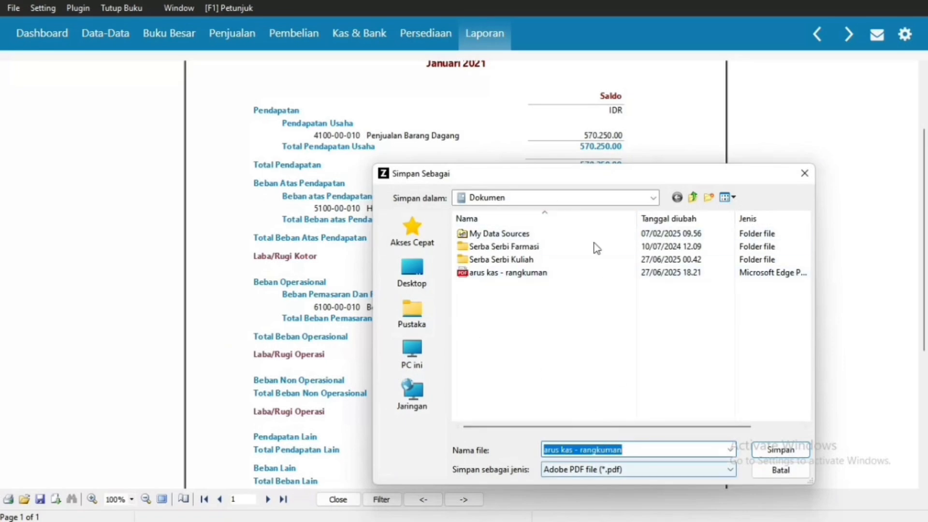
pyautogui.moveTo(565, 171)
pyautogui.mouseDown()
pyautogui.moveTo(623, 172)
pyautogui.moveTo(653, 194)
pyautogui.moveTo(572, 185)
pyautogui.mouseUp()
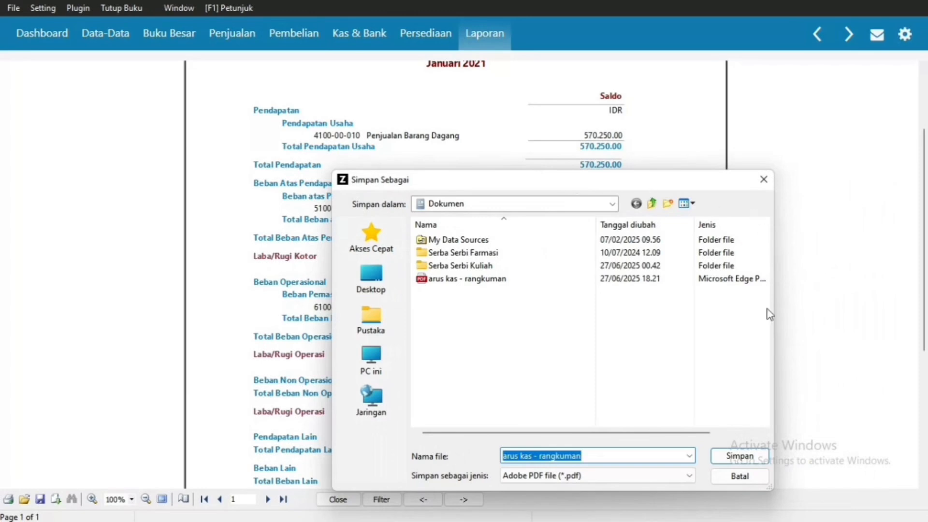
pyautogui.click(740, 477)
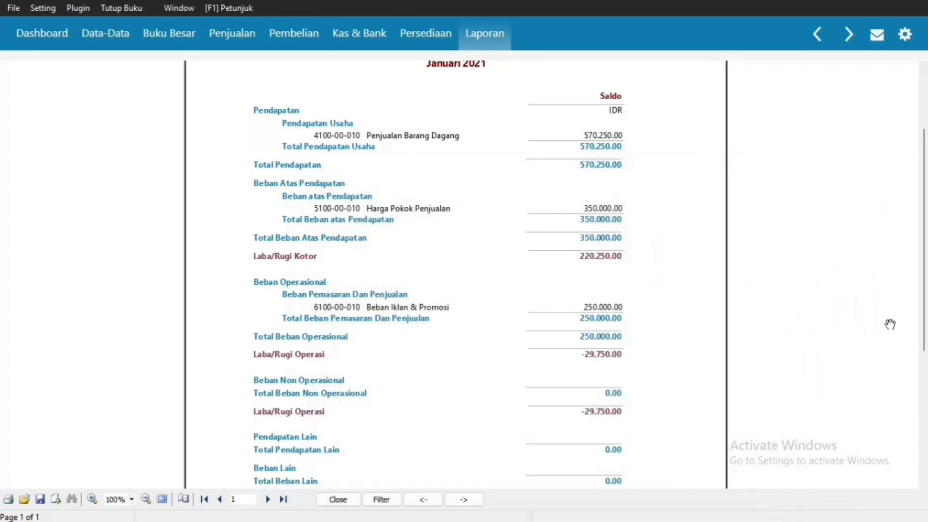
# Step: Export the Laba Rugi report as PDF 'laba rugi' and return to the report list
pyautogui.moveTo(921, 310); pyautogui.dragTo(886, 232)
pyautogui.rightClick(590, 234)
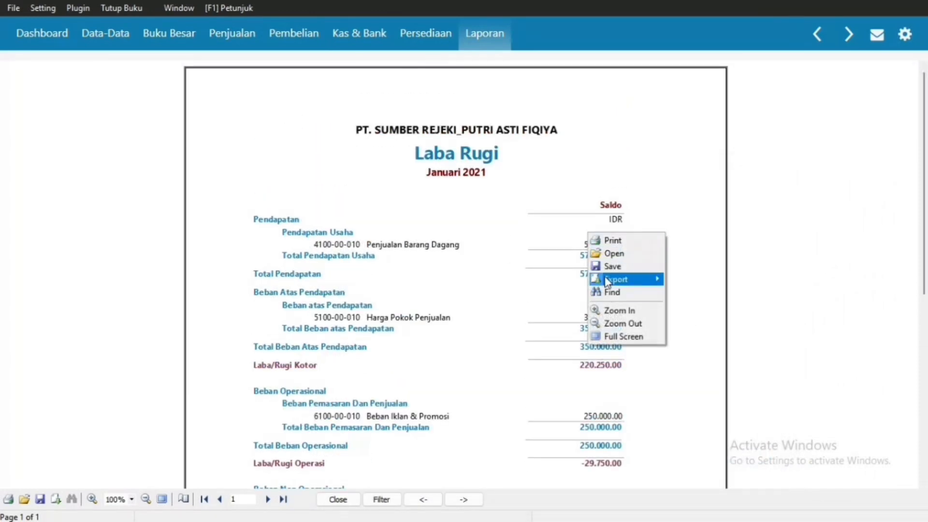
pyautogui.moveTo(624, 280)
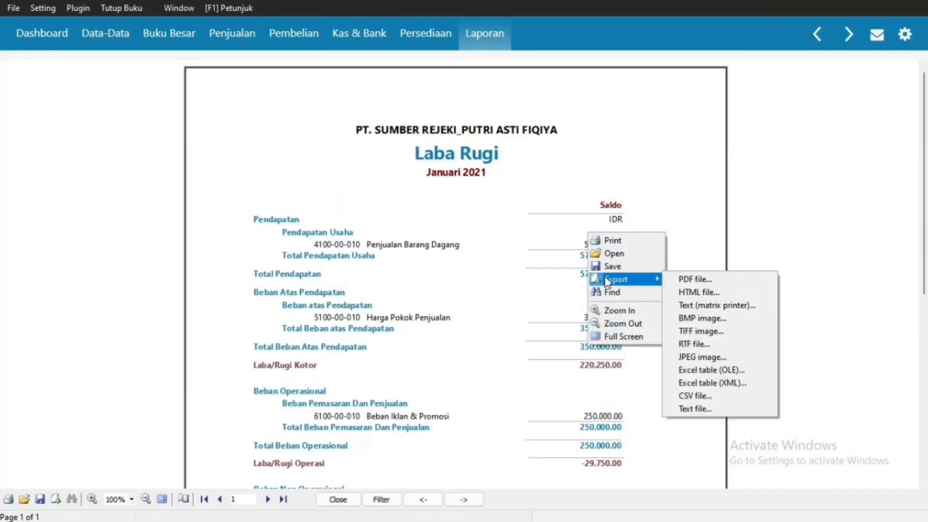
pyautogui.click(694, 280)
pyautogui.click(469, 362)
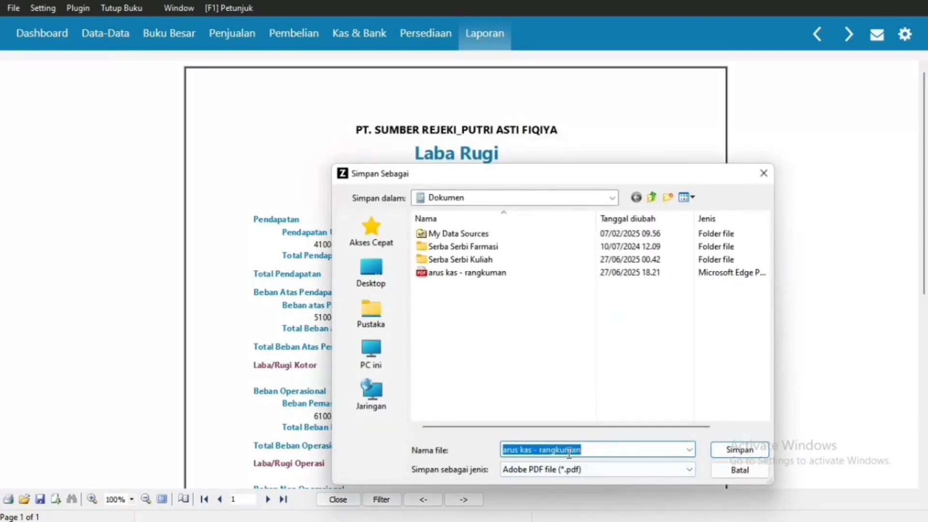
pyautogui.write('LA')
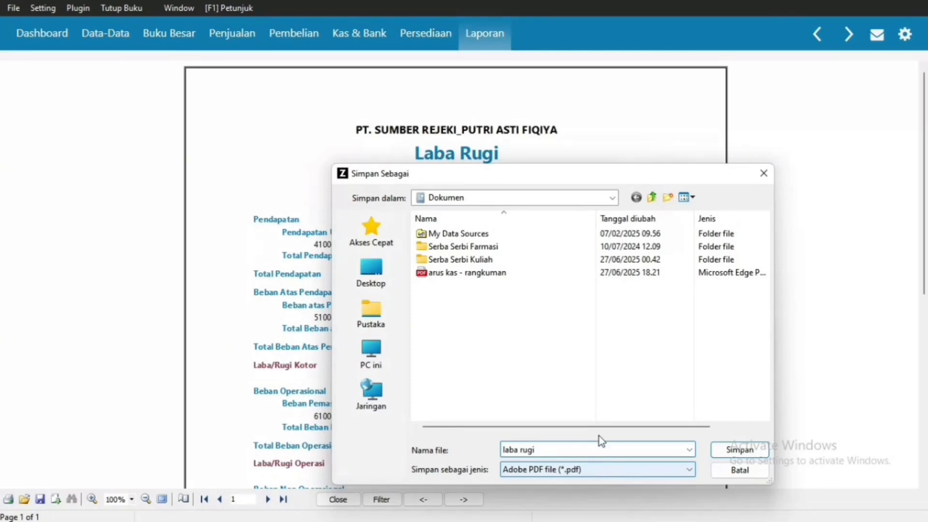
pyautogui.click(740, 448)
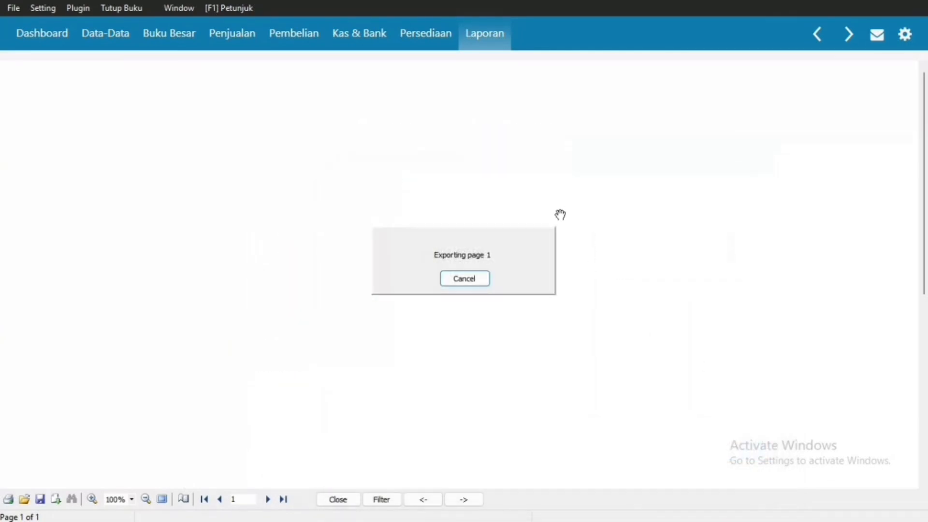
pyautogui.click(477, 38)
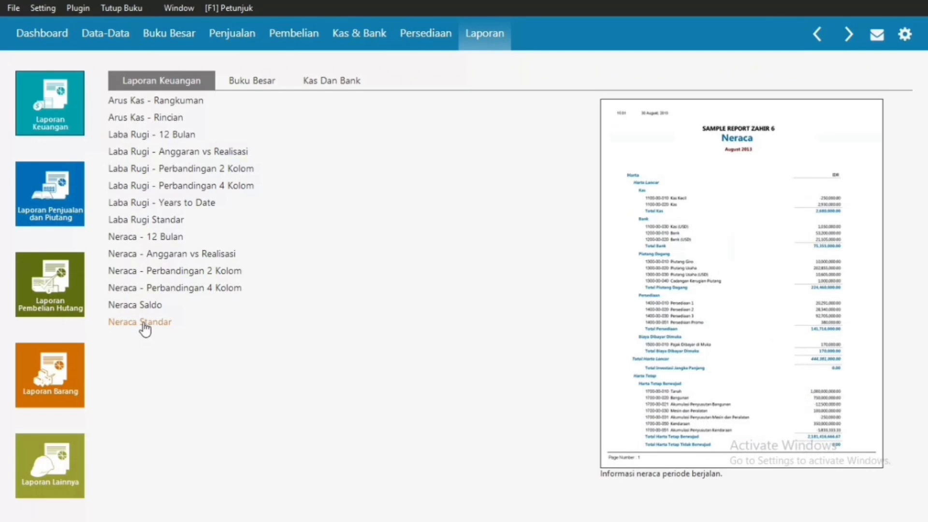
# Step: Generate the Neraca Standar balance sheet for Januari 2021 and scroll through it
pyautogui.click(143, 323)
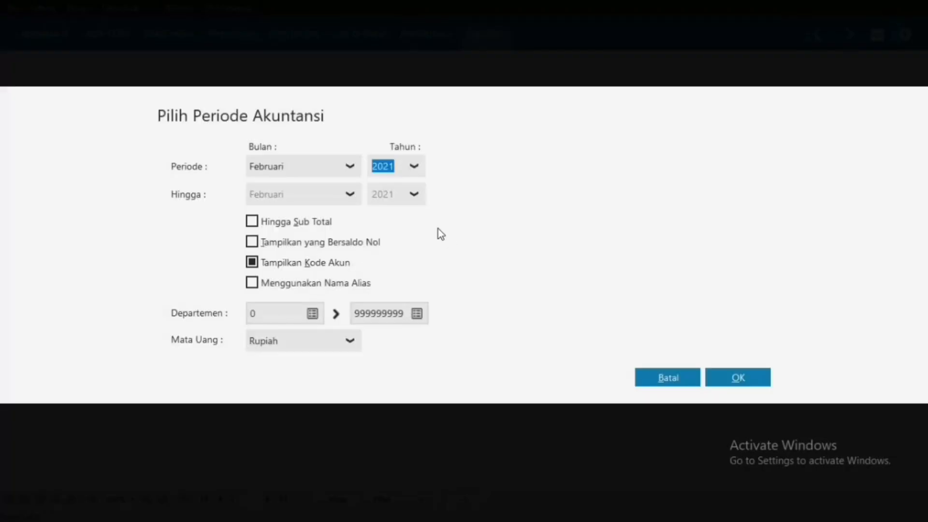
pyautogui.click(350, 166)
pyautogui.scroll(1, 312, 201)
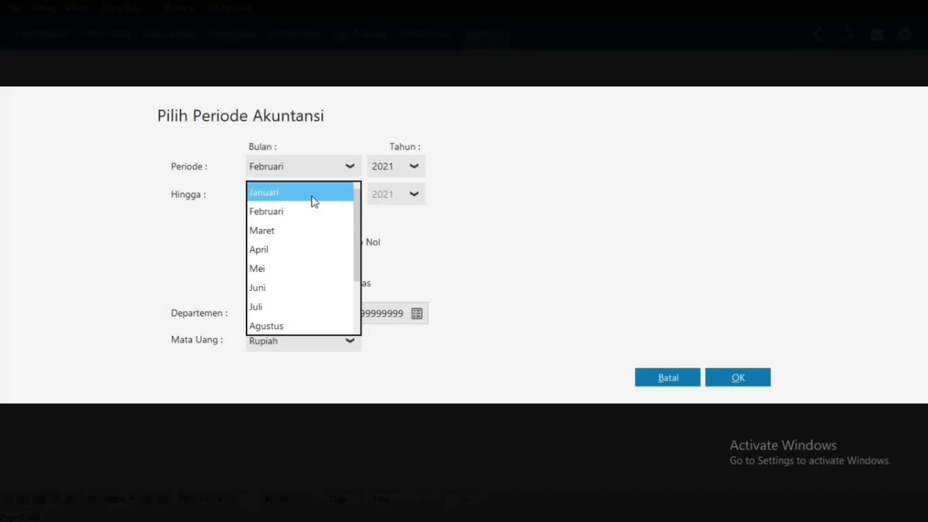
pyautogui.click(312, 193)
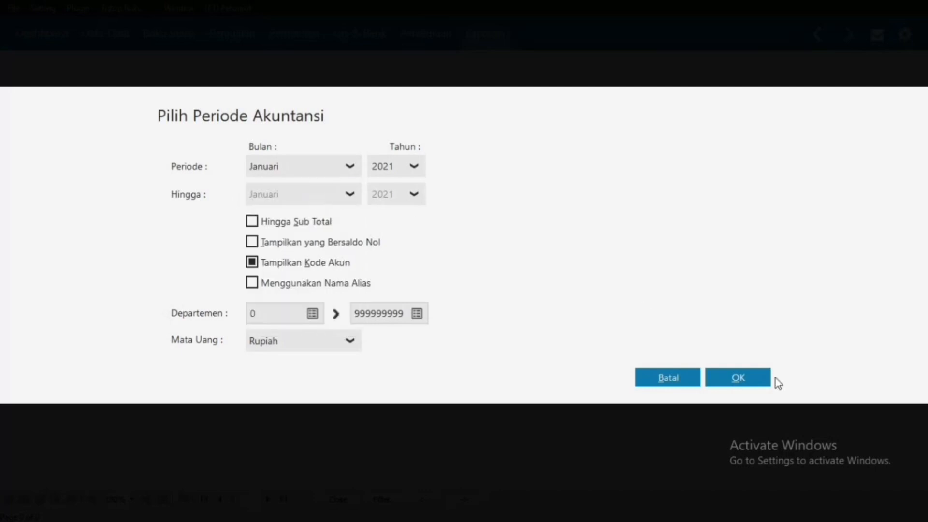
pyautogui.click(748, 378)
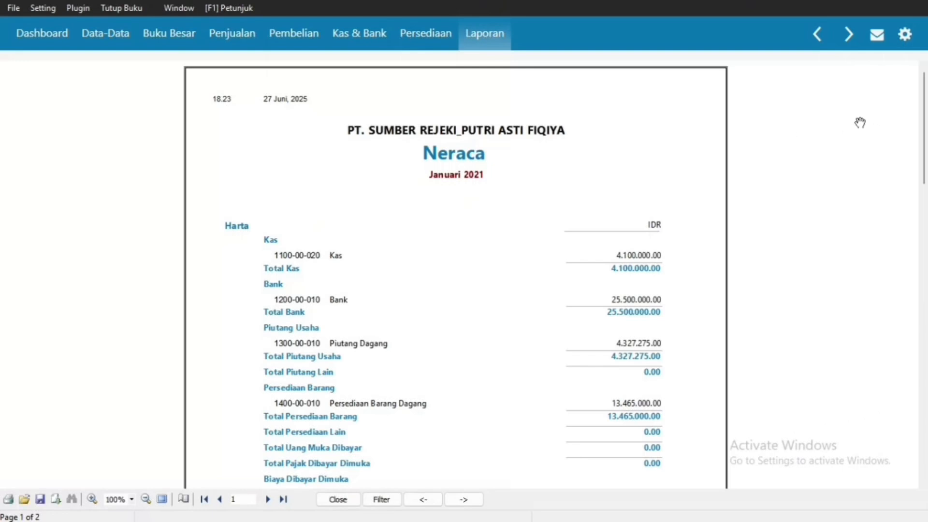
pyautogui.scroll(-5, 456, 276)
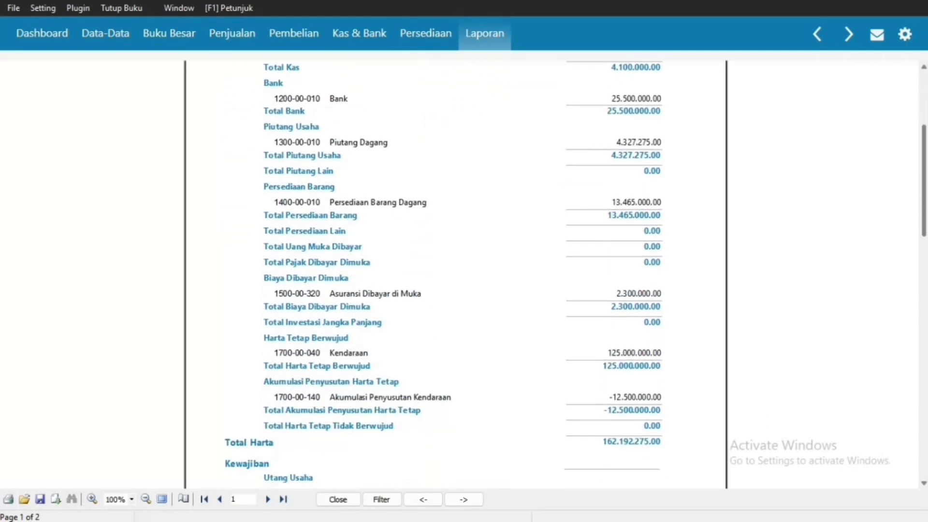
pyautogui.scroll(-4, 456, 275)
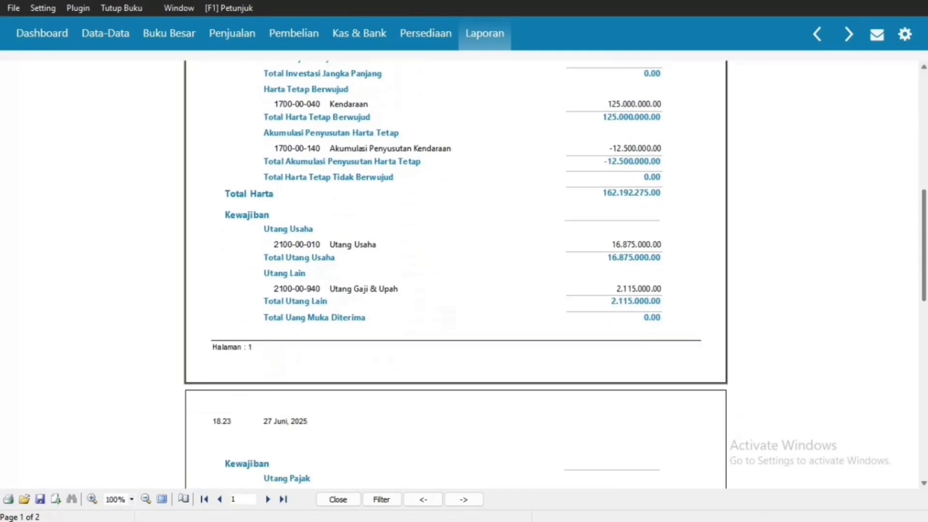
pyautogui.scroll(-6, 455, 276)
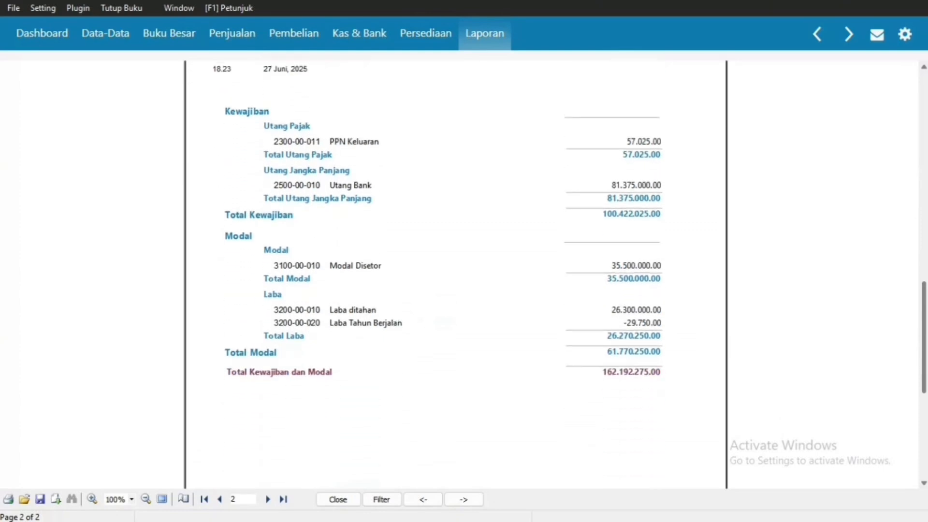
pyautogui.scroll(15, 830, 137)
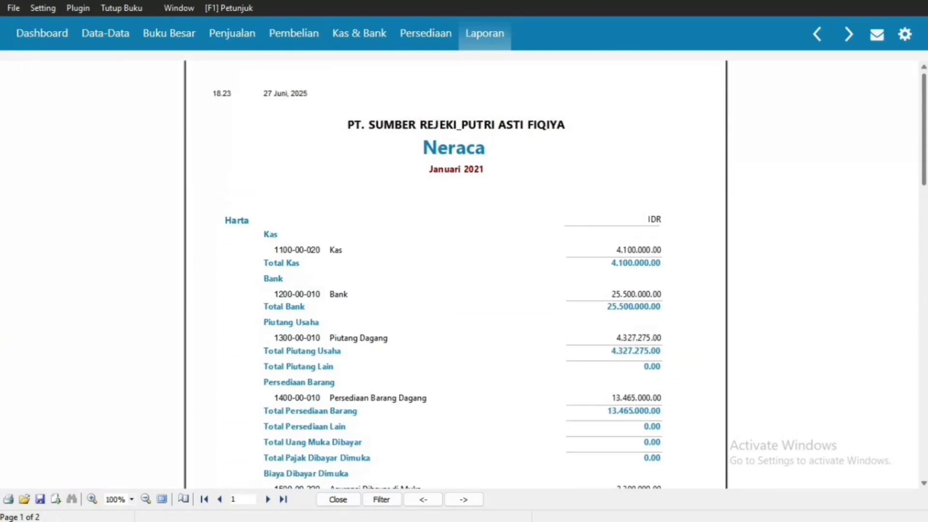
# Step: Export the balance sheet as PDF 'neraca' and return to the Dashboard
pyautogui.rightClick(575, 157)
pyautogui.moveTo(617, 206)
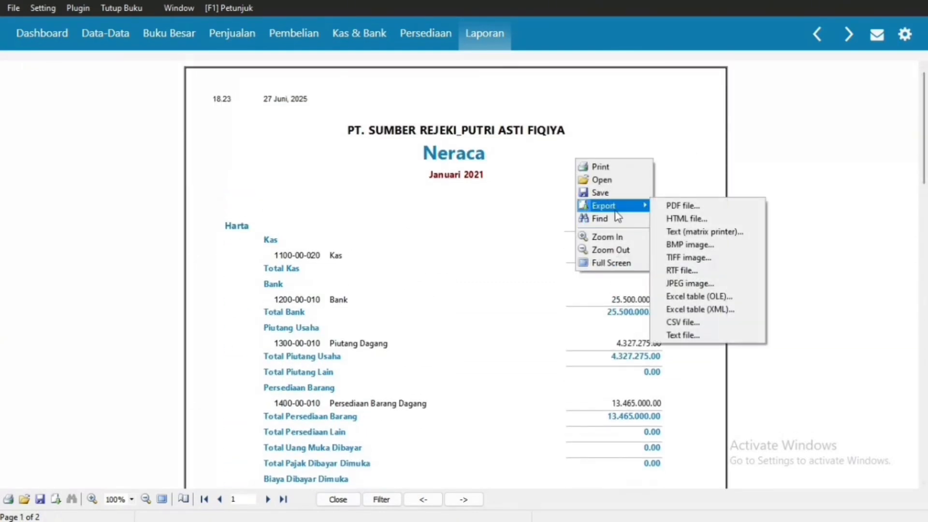
pyautogui.click(687, 205)
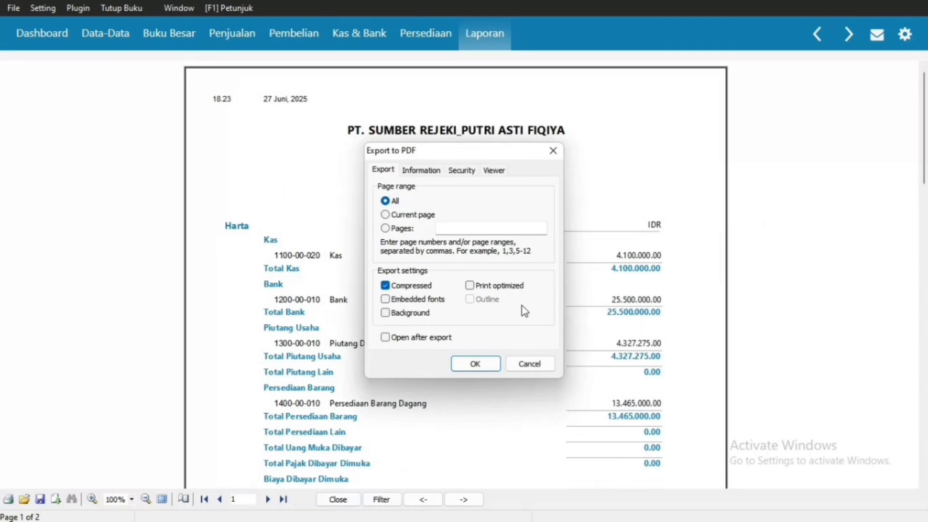
pyautogui.click(476, 364)
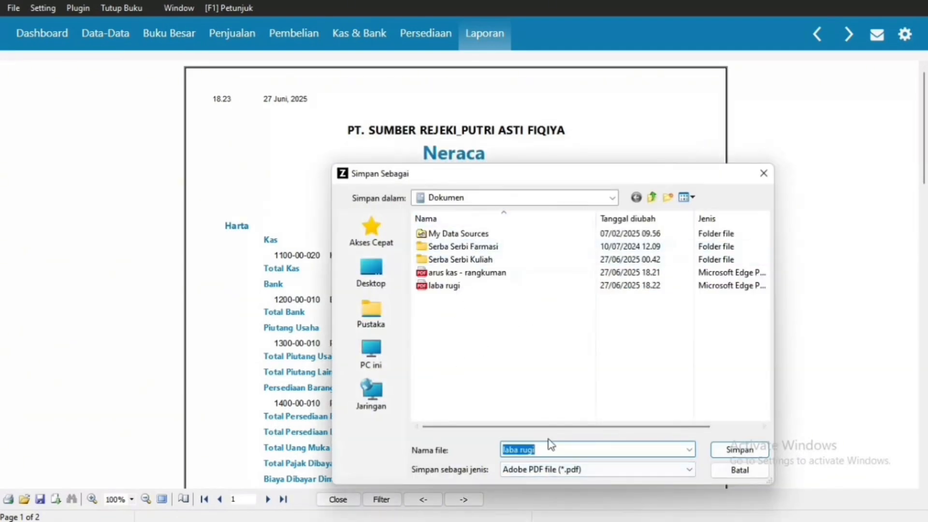
pyautogui.write('neraca')
pyautogui.click(739, 451)
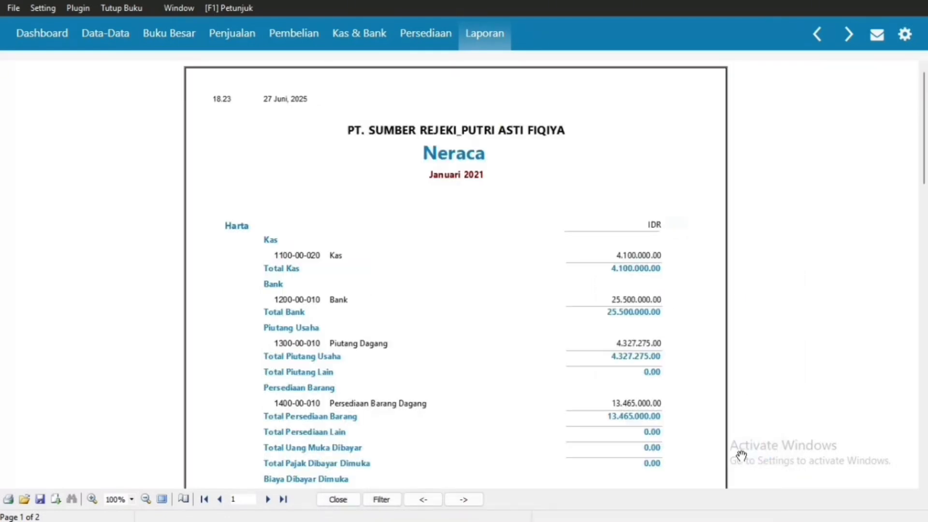
pyautogui.click(467, 34)
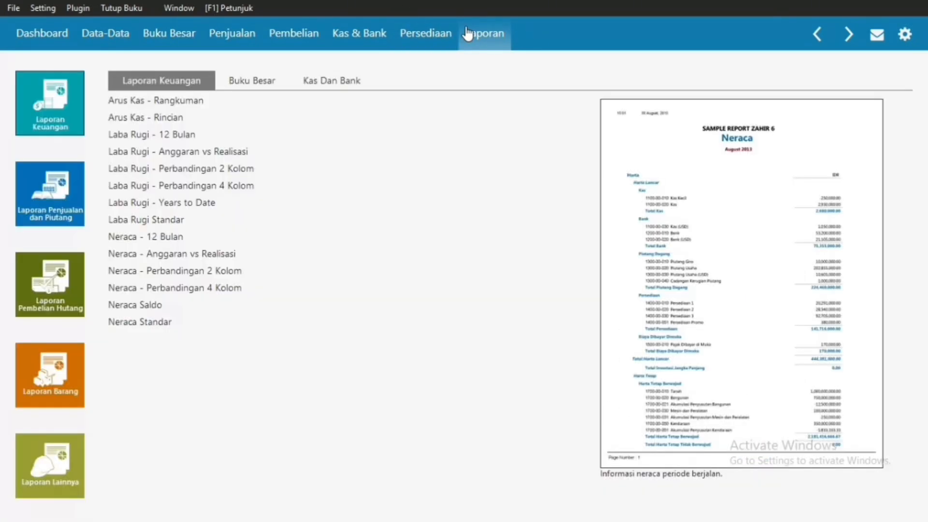
pyautogui.click(60, 46)
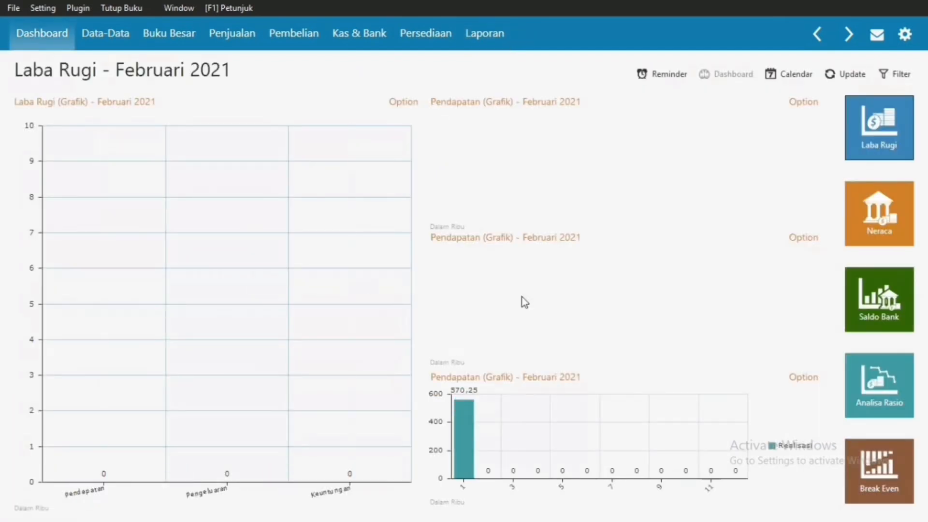